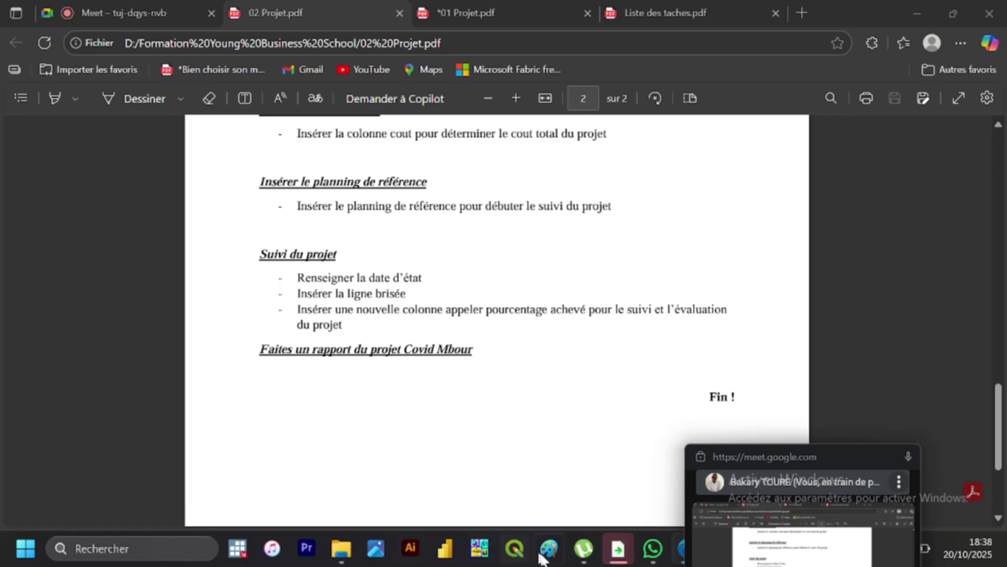
Step: Switch to the Plan Pojet Cours.xlsx workbook in Excel and move the floating meeting window clear of the sheet
drag(832, 450, 832, 3)
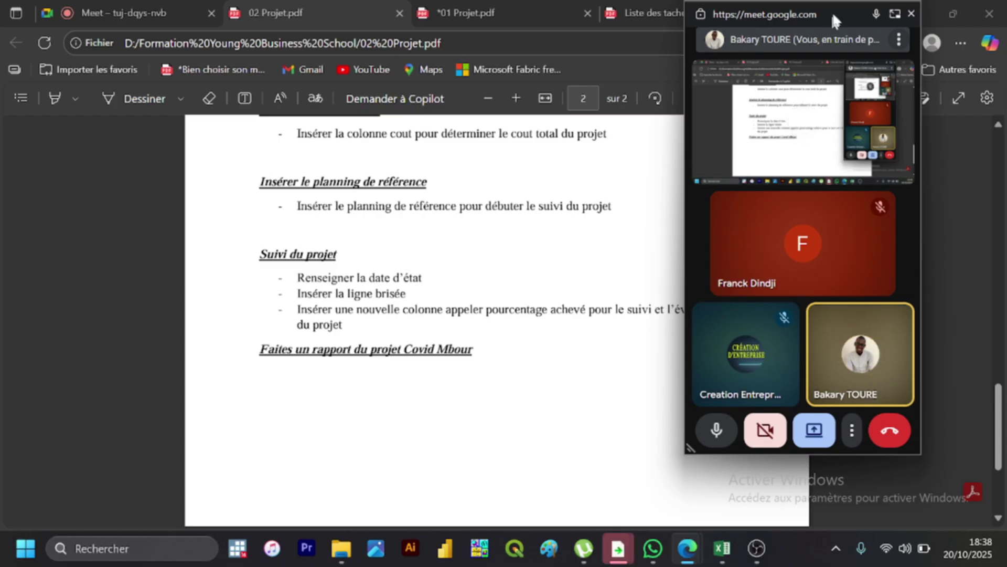
drag(836, 11, 141, 231)
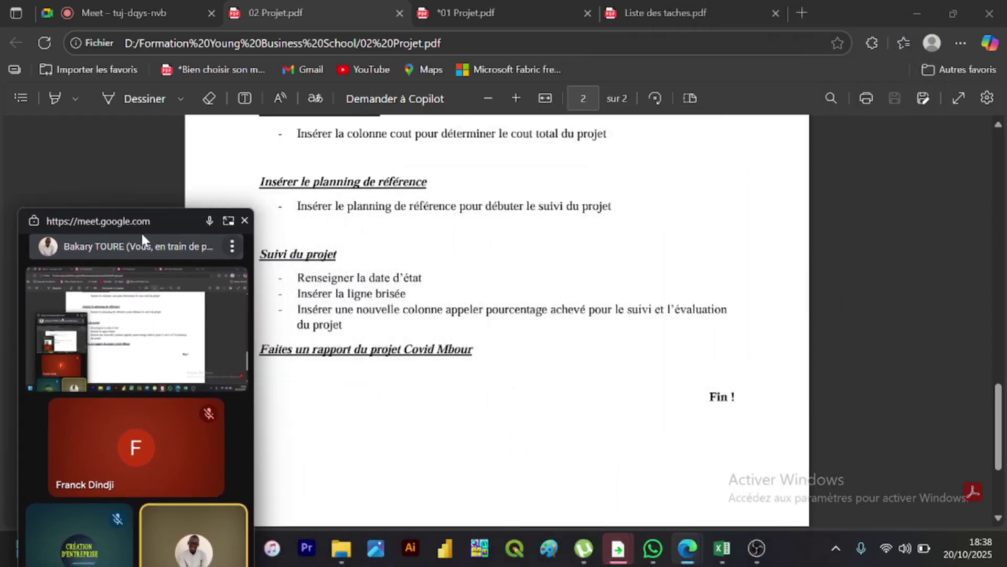
click(727, 552)
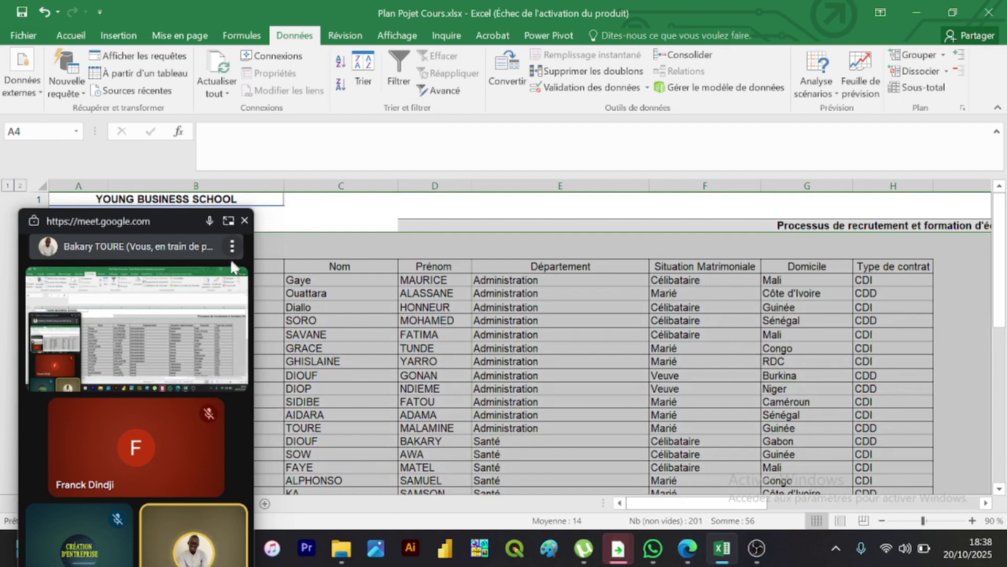
click(187, 227)
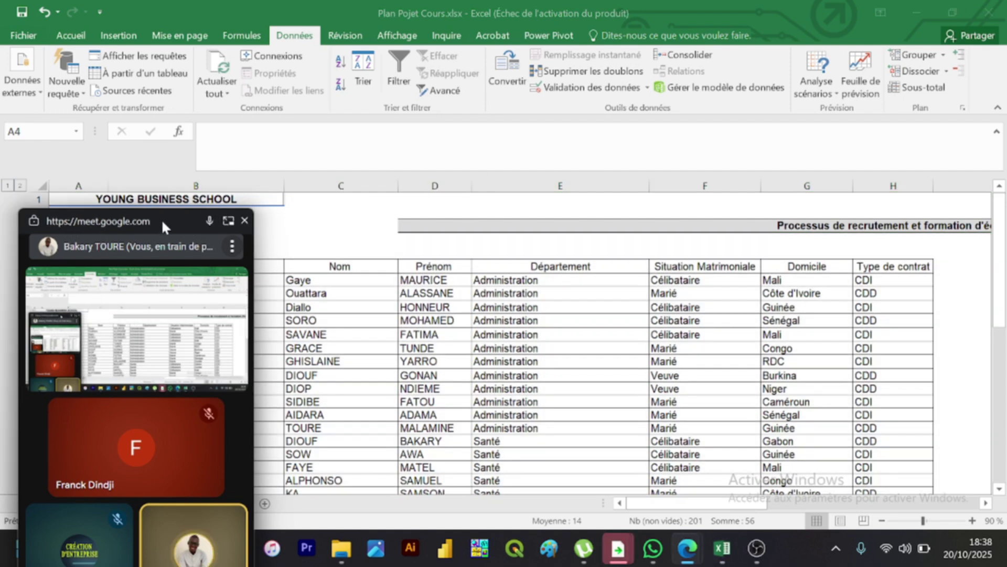
drag(162, 219, 348, 555)
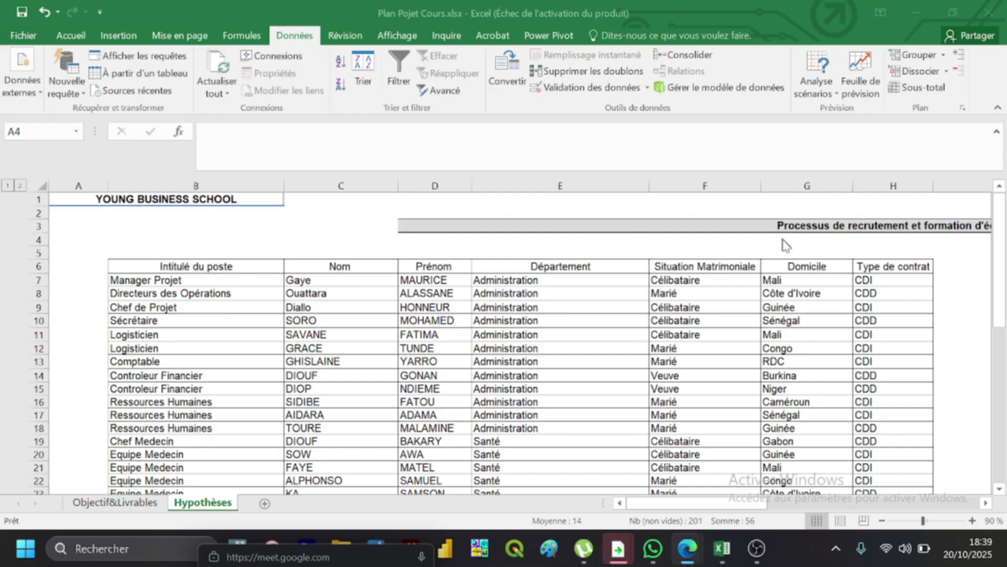
Step: Clear the project name, the project objective and the project start date on the Objectif&Livrables sheet
click(150, 493)
click(148, 502)
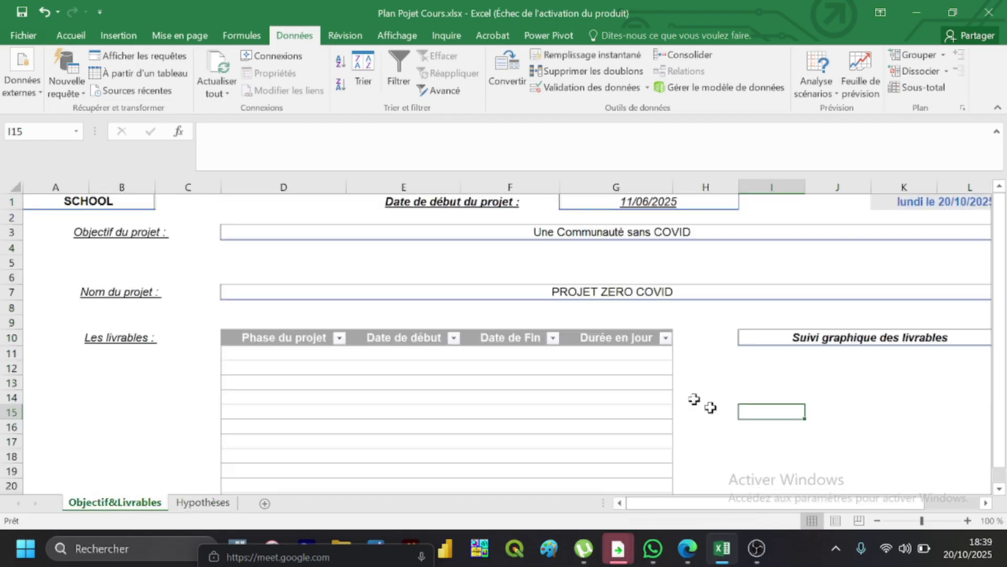
click(590, 293)
key(Delete)
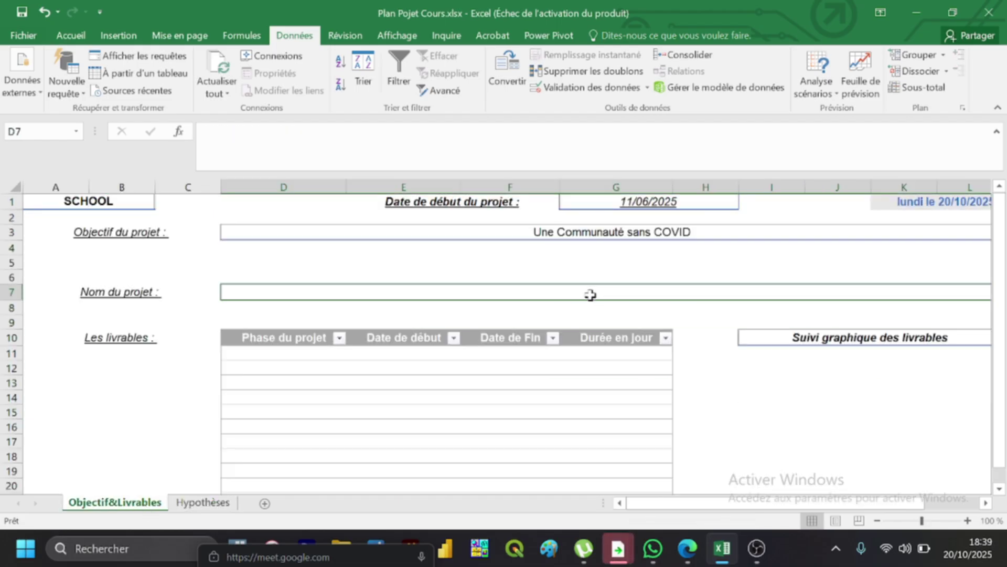
click(559, 233)
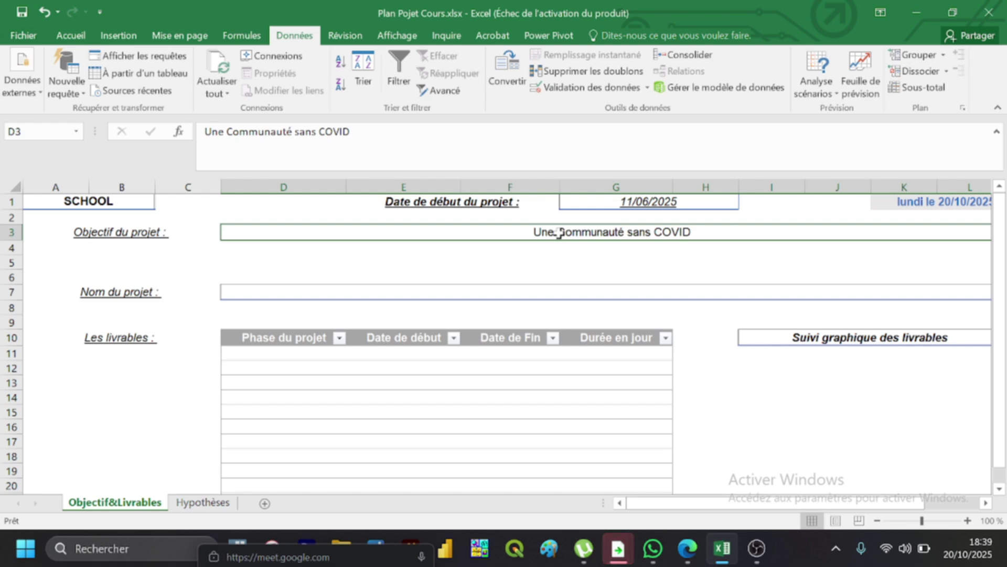
key(BackSpace)
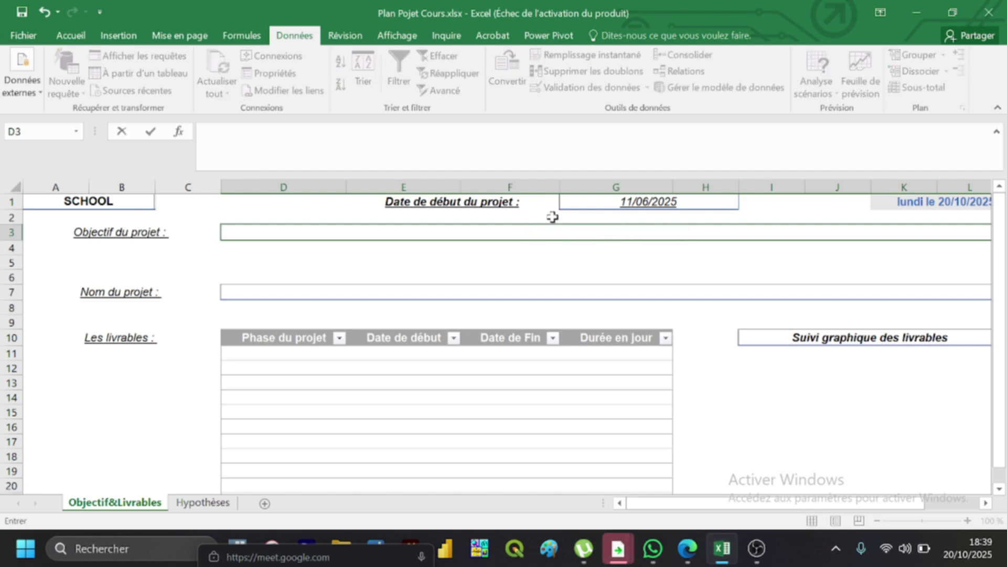
click(605, 199)
key(Delete)
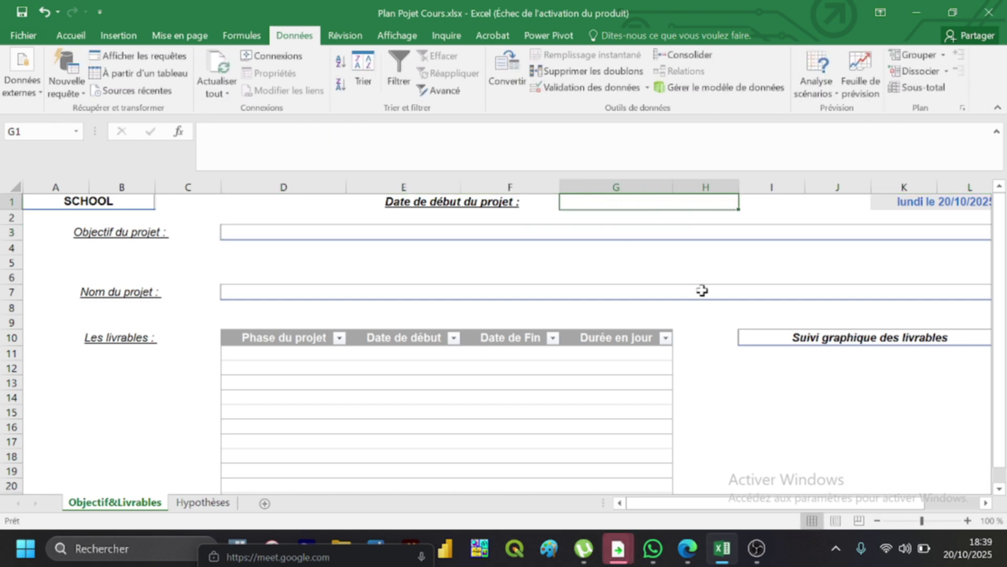
Step: Look at the Google Meet call in Edge and return to the Excel workbook
click(693, 552)
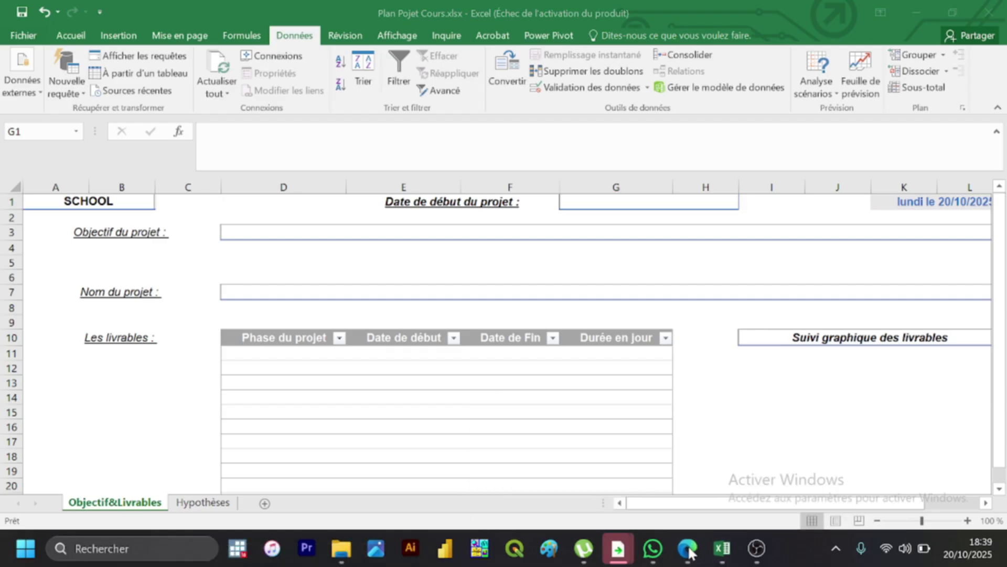
click(692, 552)
click(602, 483)
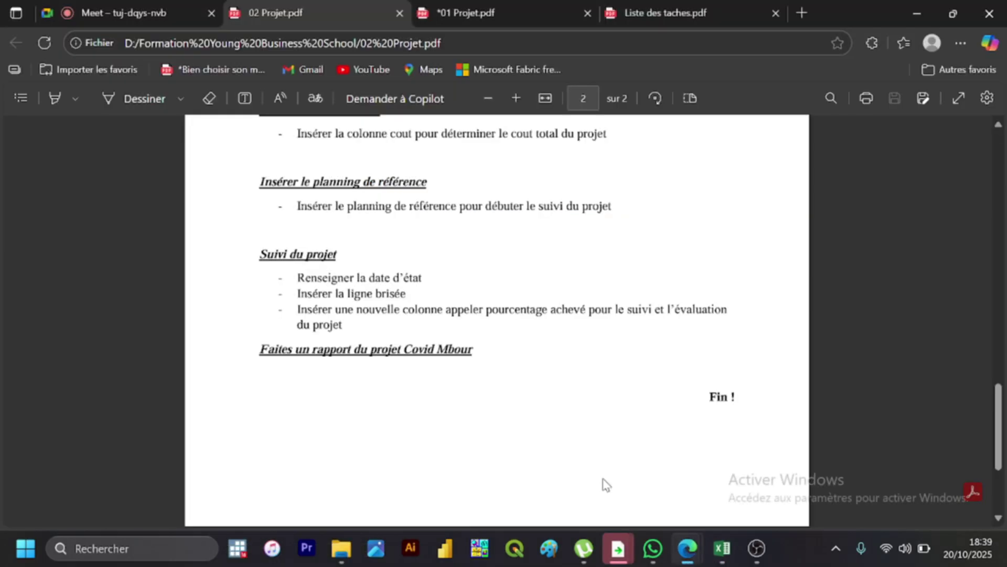
click(111, 4)
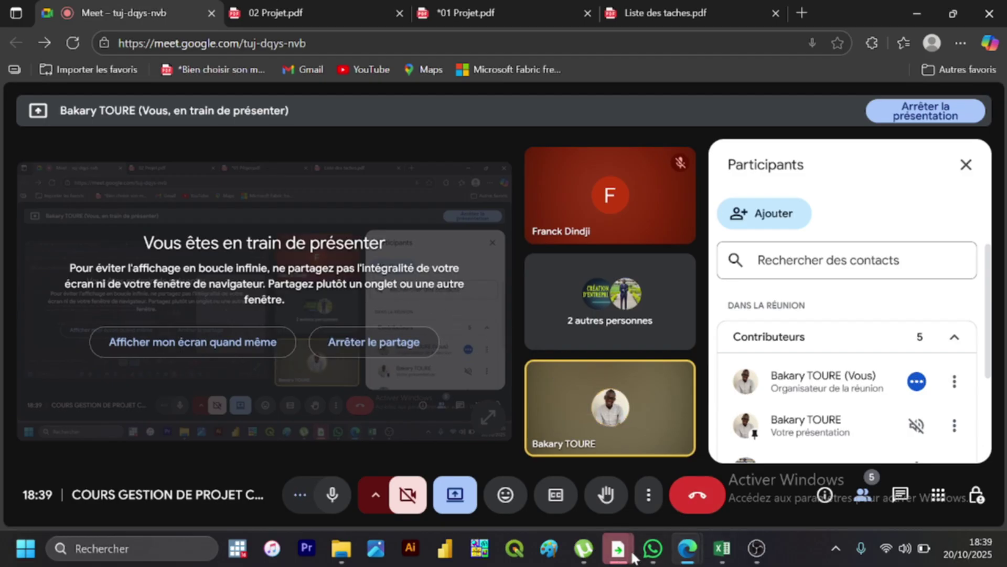
mouse_move(679, 552)
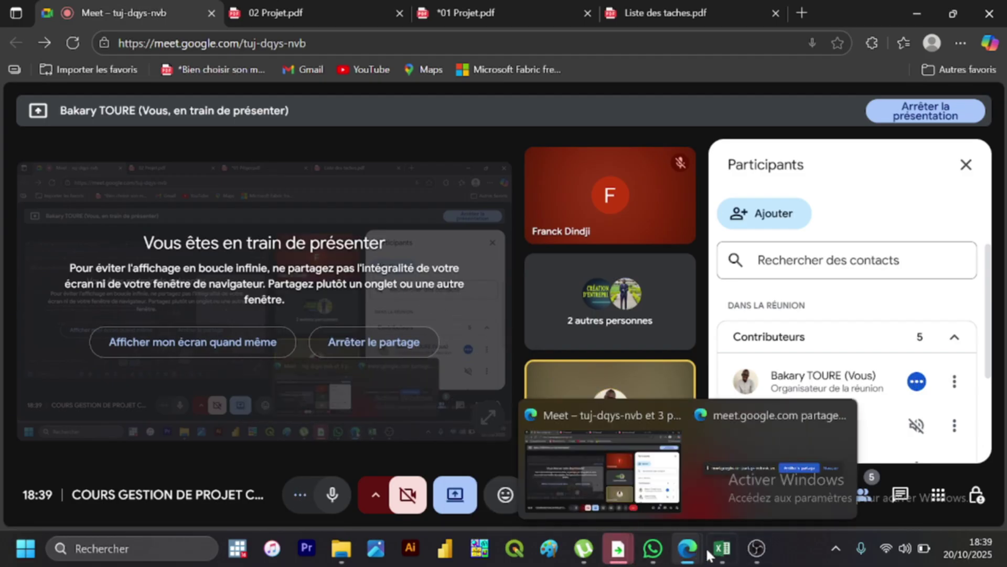
click(722, 548)
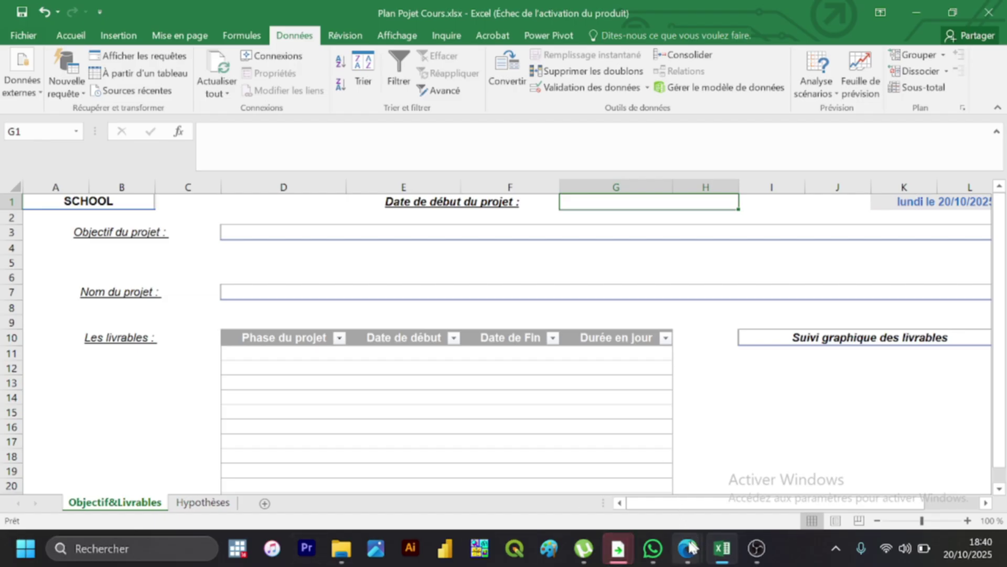
Step: Switch to 02 Projet.pdf in Edge and review the planning instructions, from the calendar to project tracking
mouse_move(687, 548)
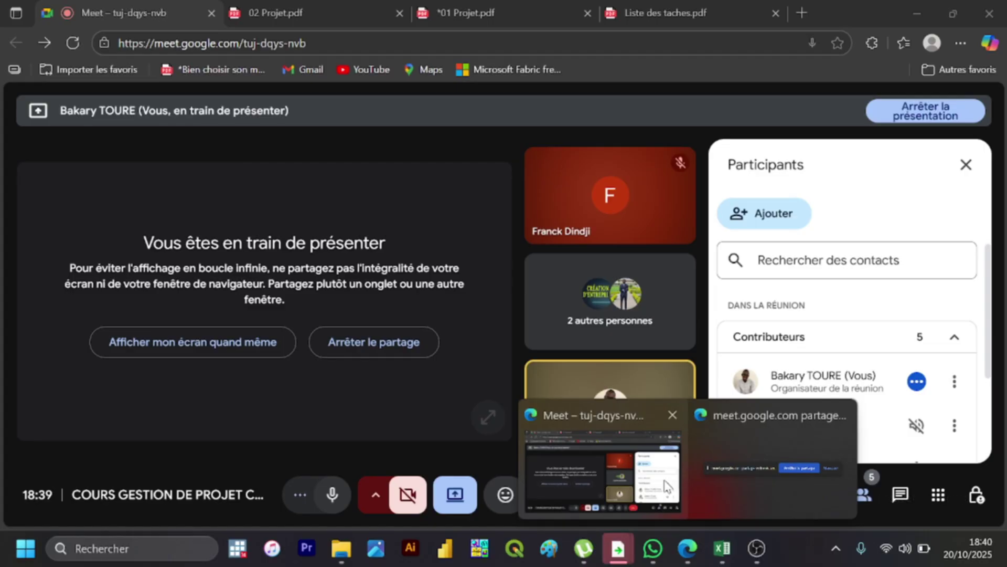
click(676, 491)
click(321, 13)
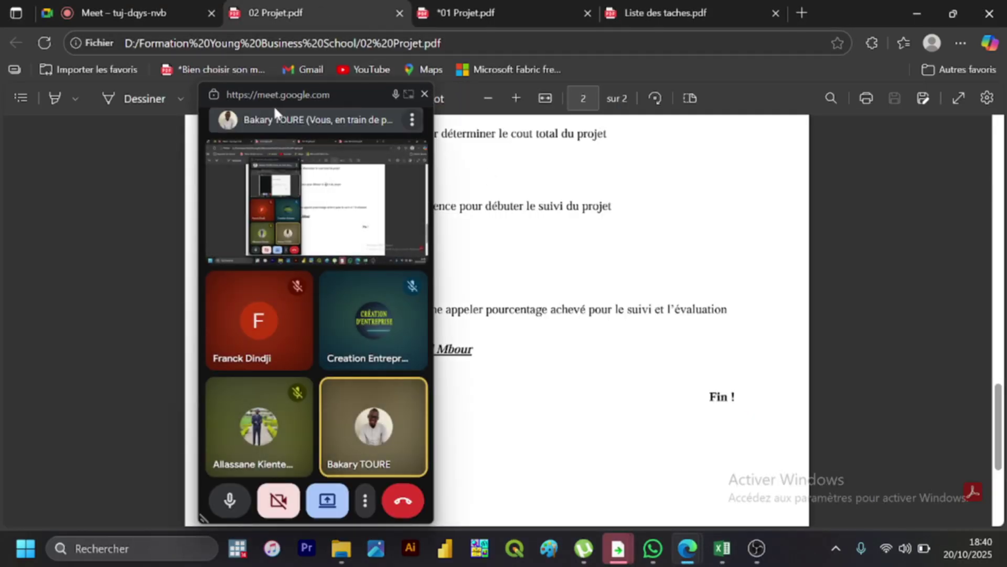
click(356, 101)
drag(355, 96, 107, 134)
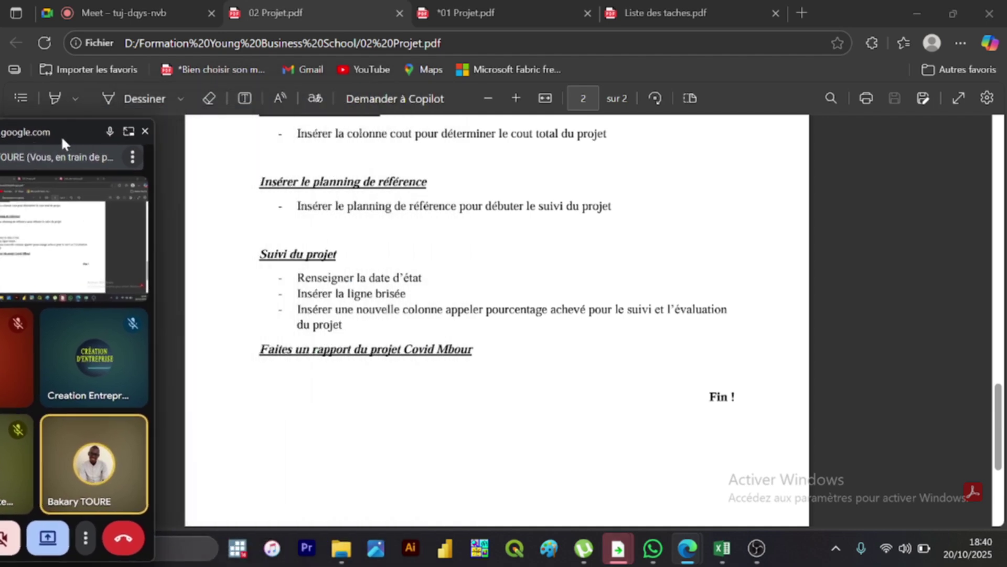
scroll(781, 189, up, 1)
scroll(782, 189, up, 8)
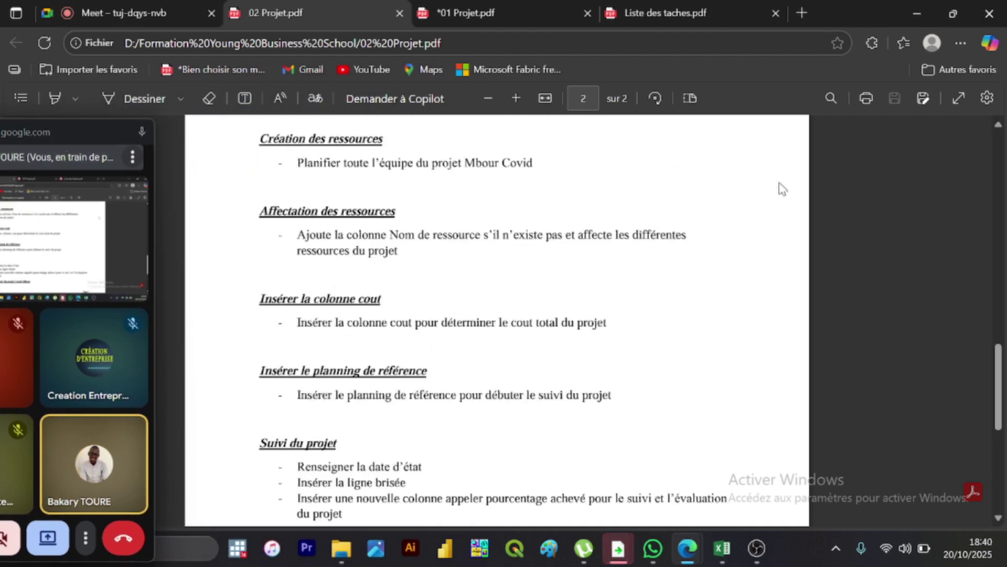
scroll(782, 189, up, 6)
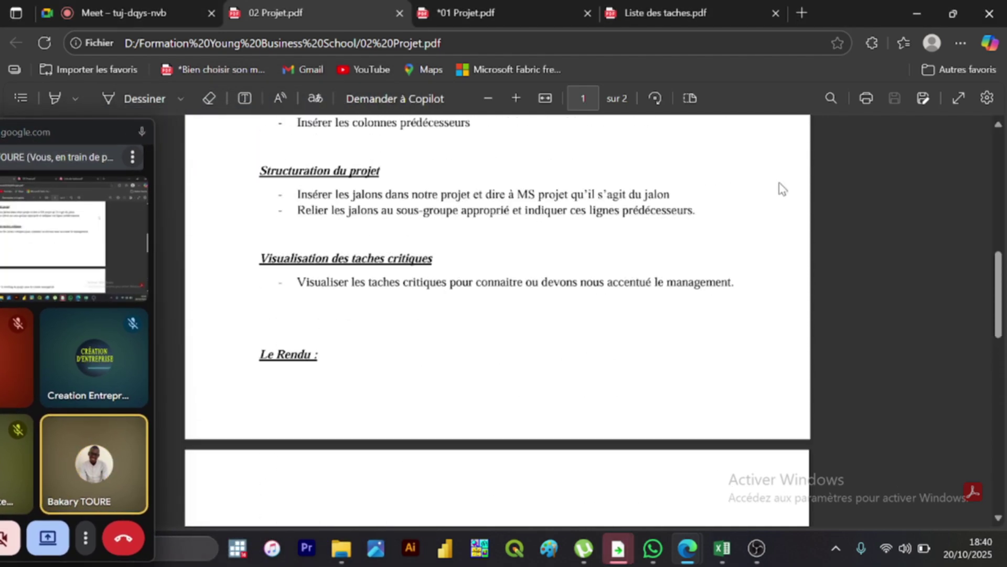
scroll(783, 189, up, 2)
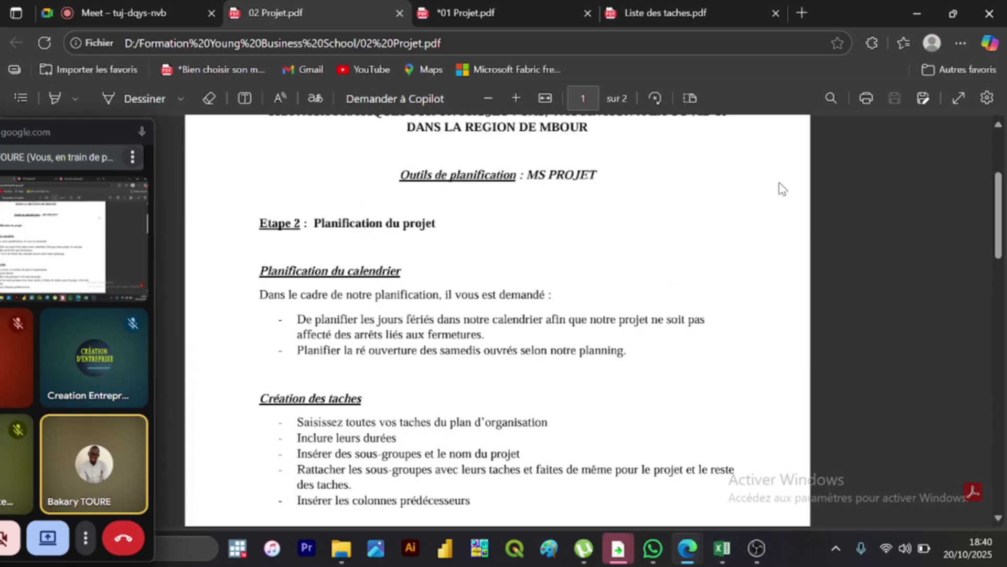
scroll(783, 189, down, 3)
scroll(782, 189, down, 3)
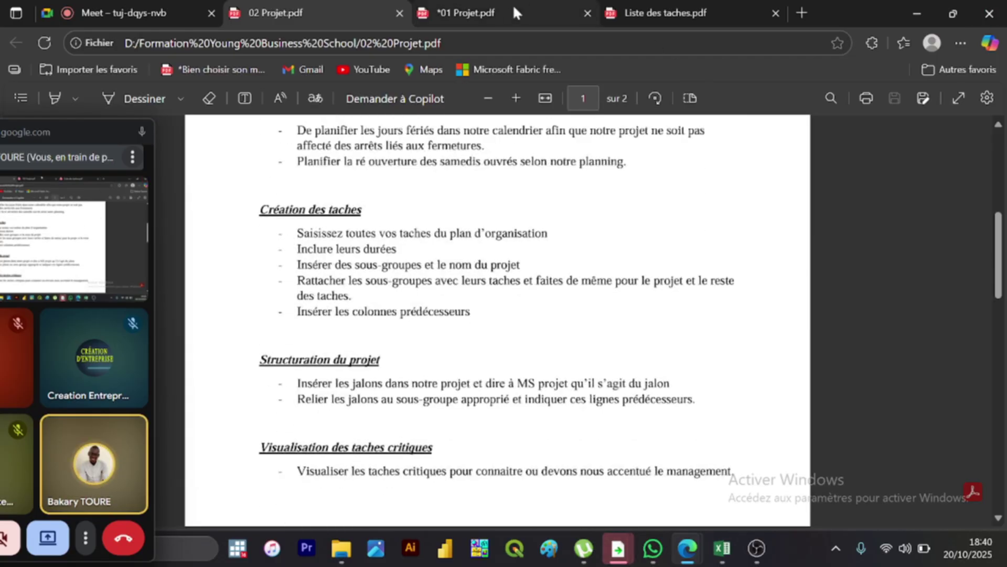
Step: Open 01 Projet.pdf and examine the project questions, highlighting the NOM DU PROJET line
click(498, 8)
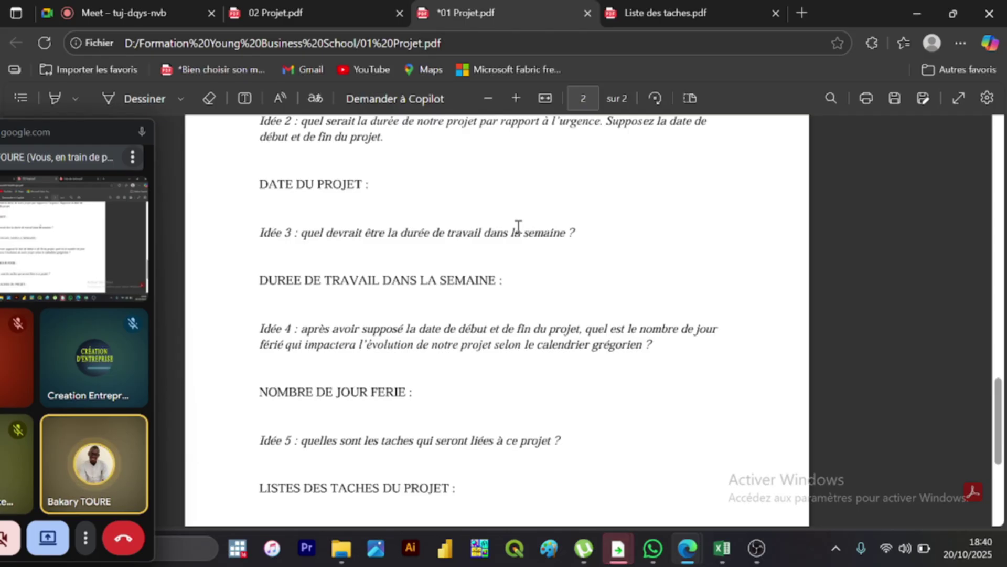
scroll(519, 227, up, 4)
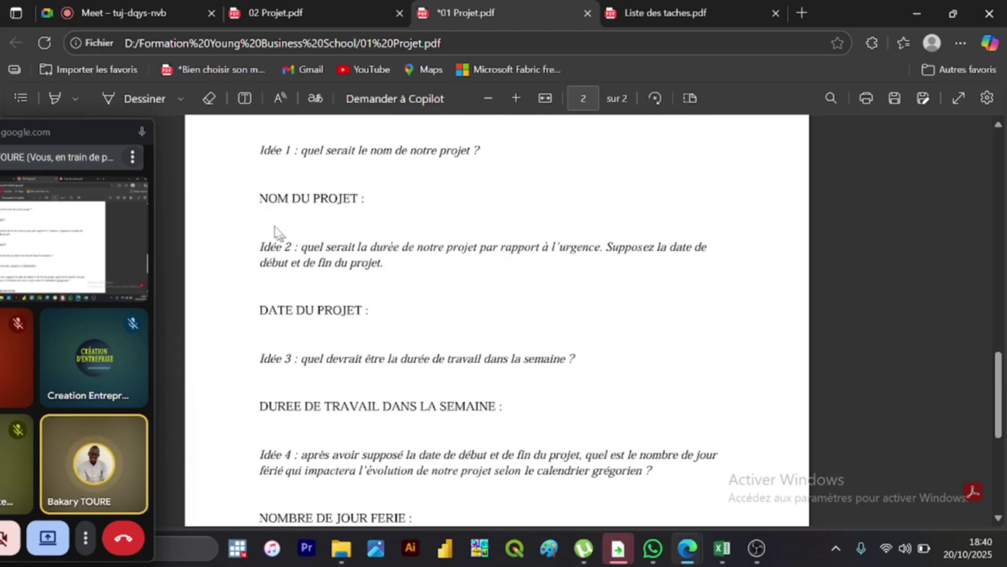
drag(256, 202, 371, 209)
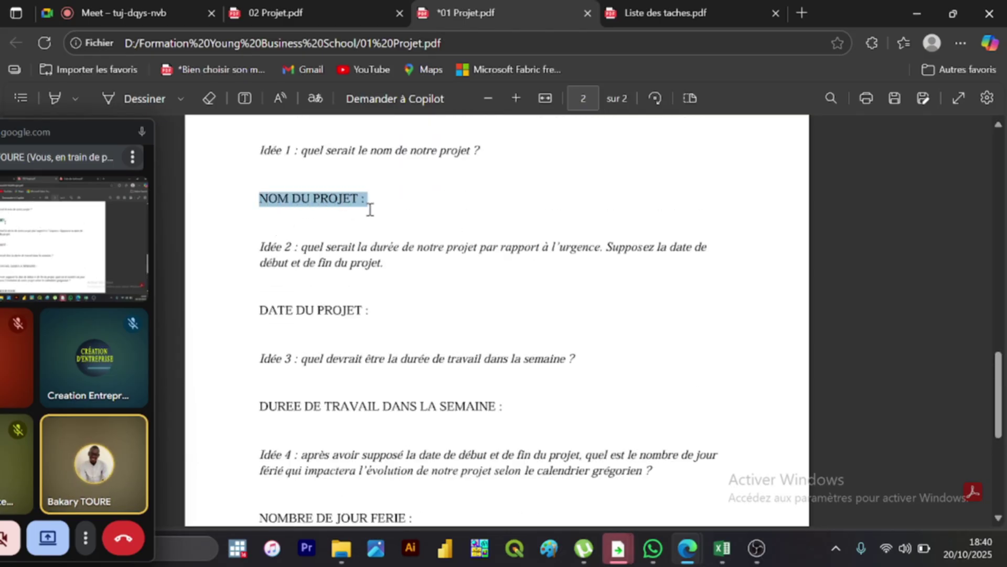
click(339, 204)
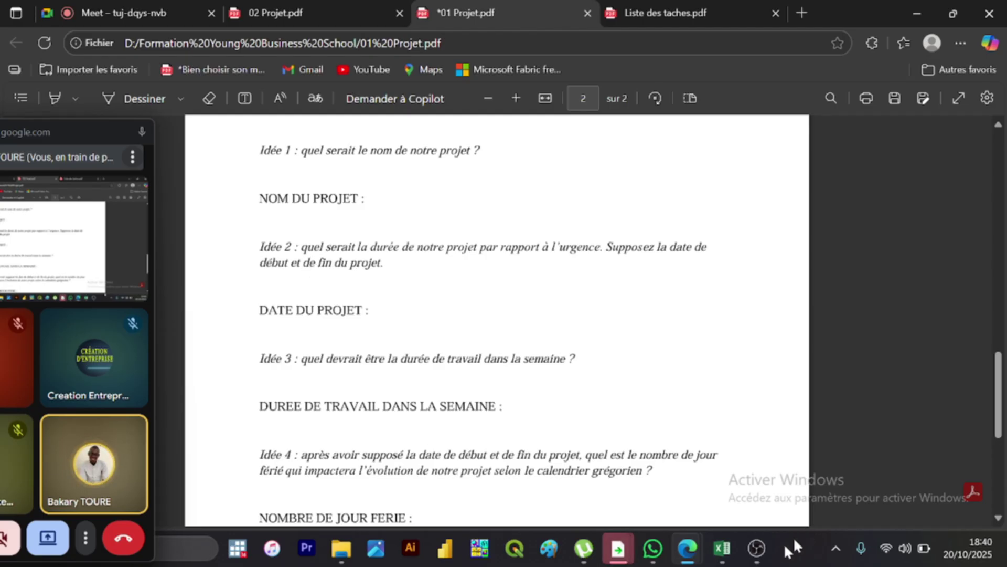
Step: Switch back to the Excel workbook and move the floating meeting window off the Objectif&Livrables form
click(722, 548)
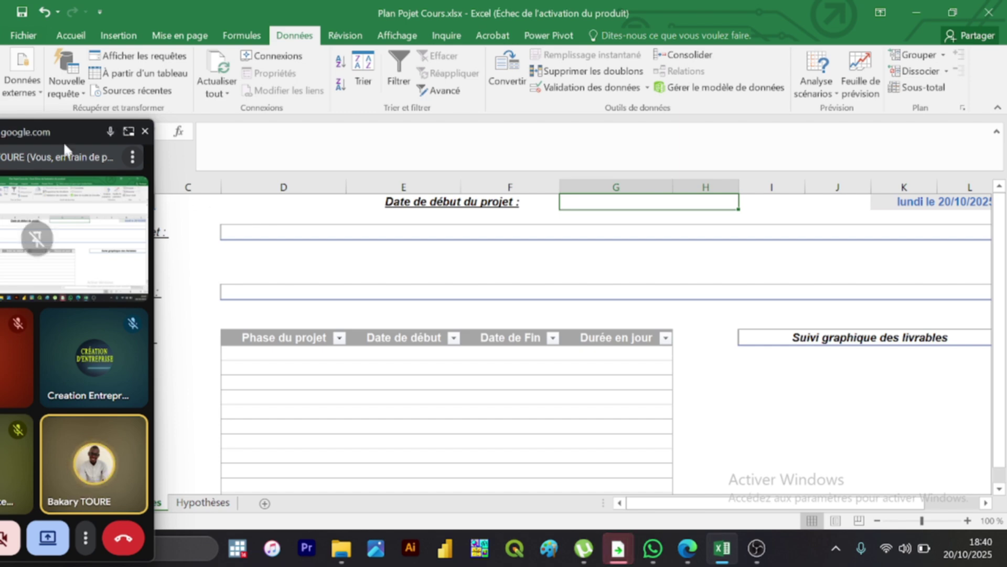
click(79, 134)
drag(77, 131, 31, 341)
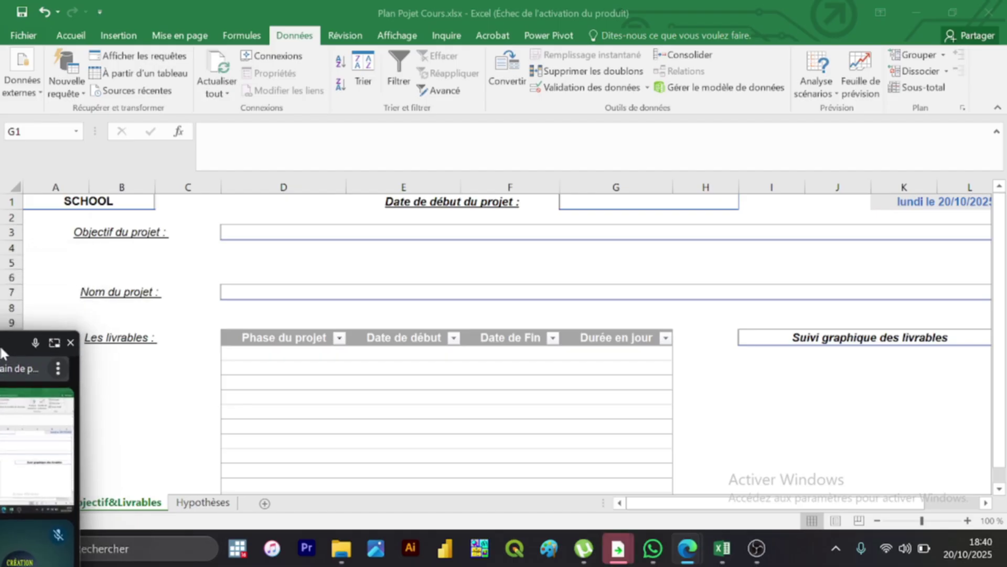
click(422, 231)
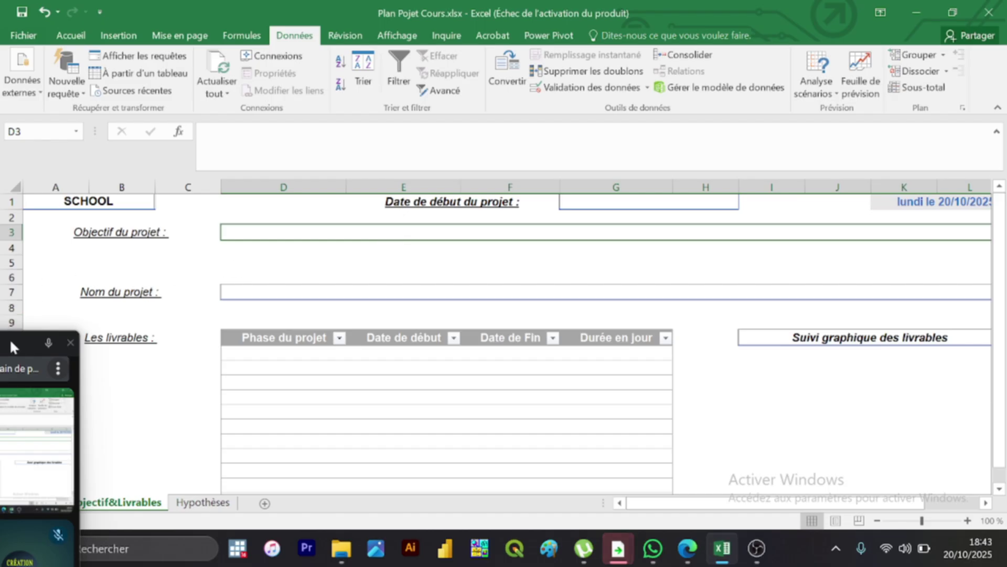
mouse_move(20, 346)
drag(18, 342, 180, 163)
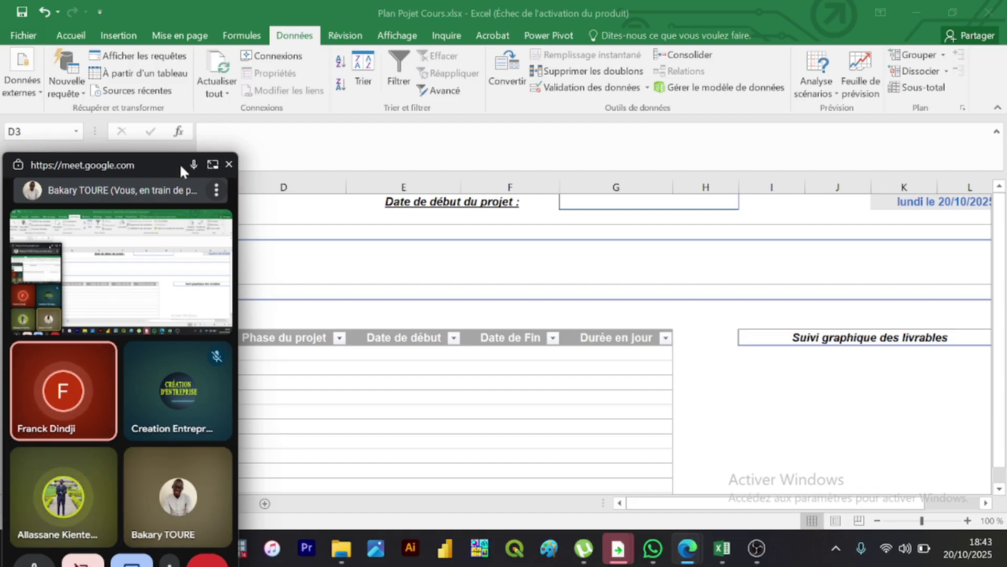
drag(179, 163, 10, 217)
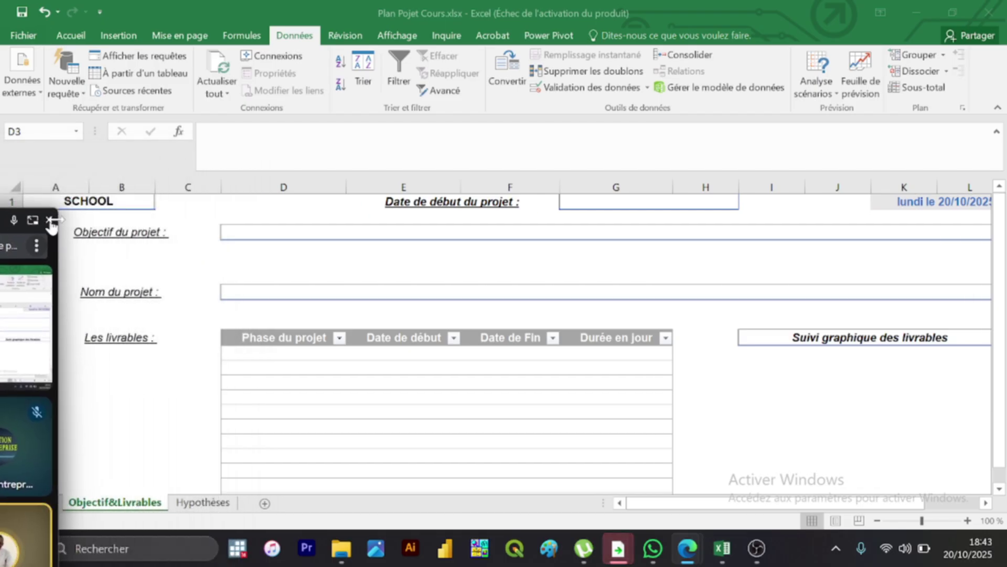
Step: Enter "ZERO COVID-19 à MBOUR" as the project objective (Objectif du projet)
click(357, 233)
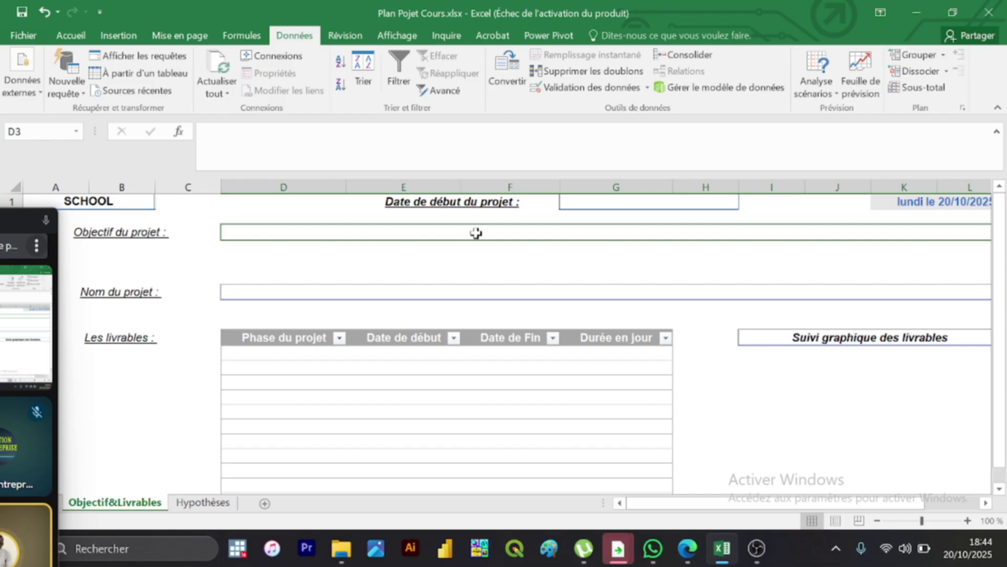
text(ZER)
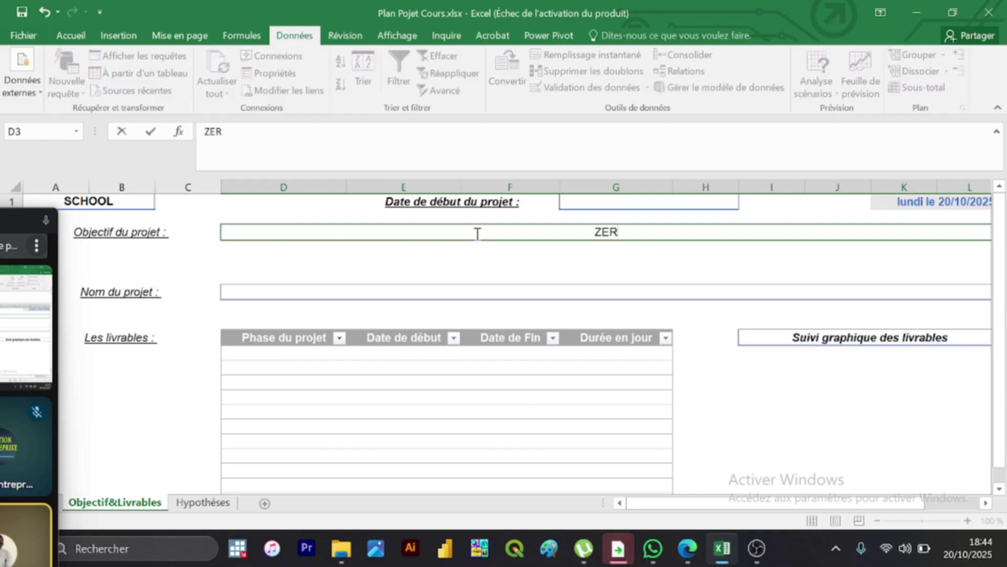
text(O COVI)
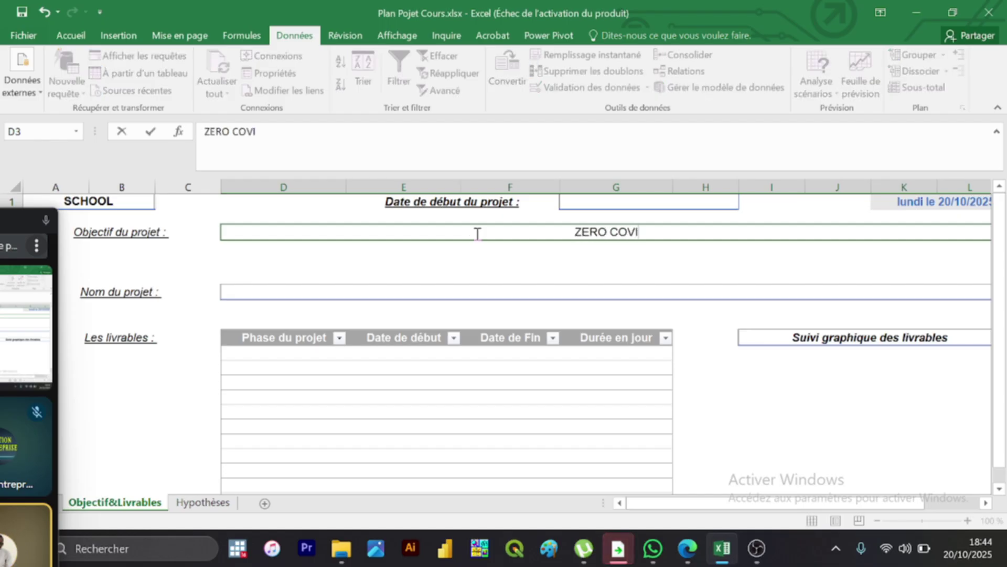
text(D)
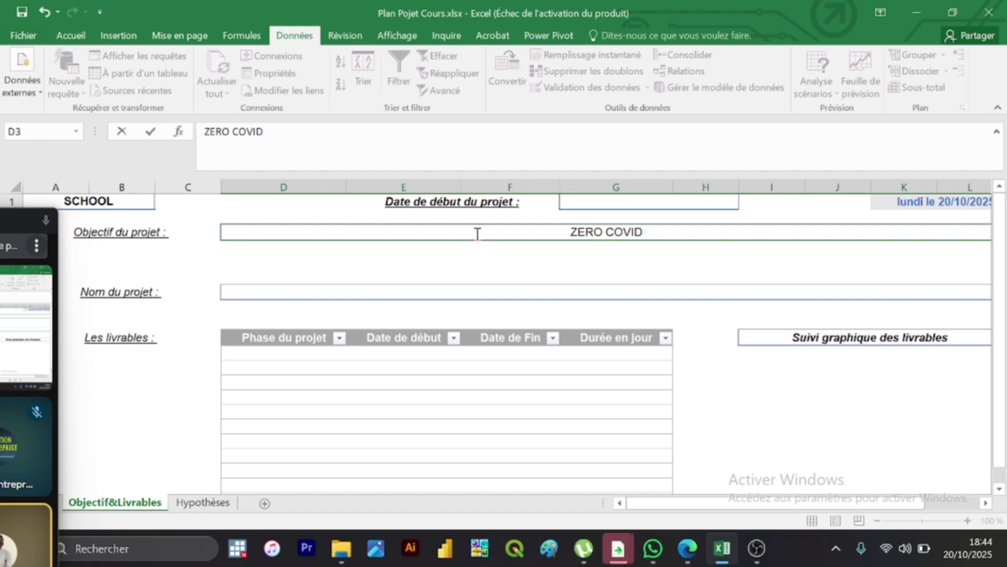
text(-)
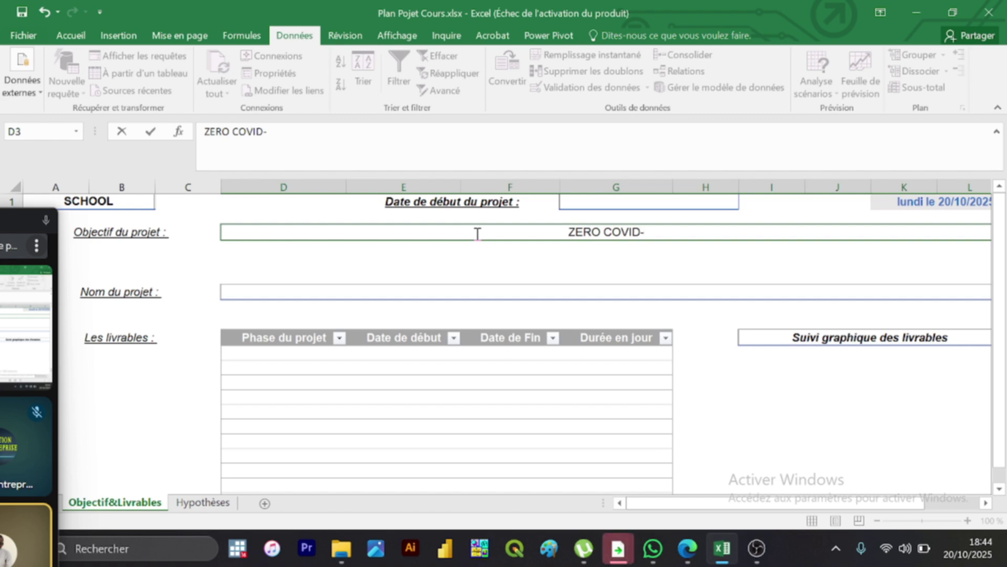
text(10)
key(BackSpace)
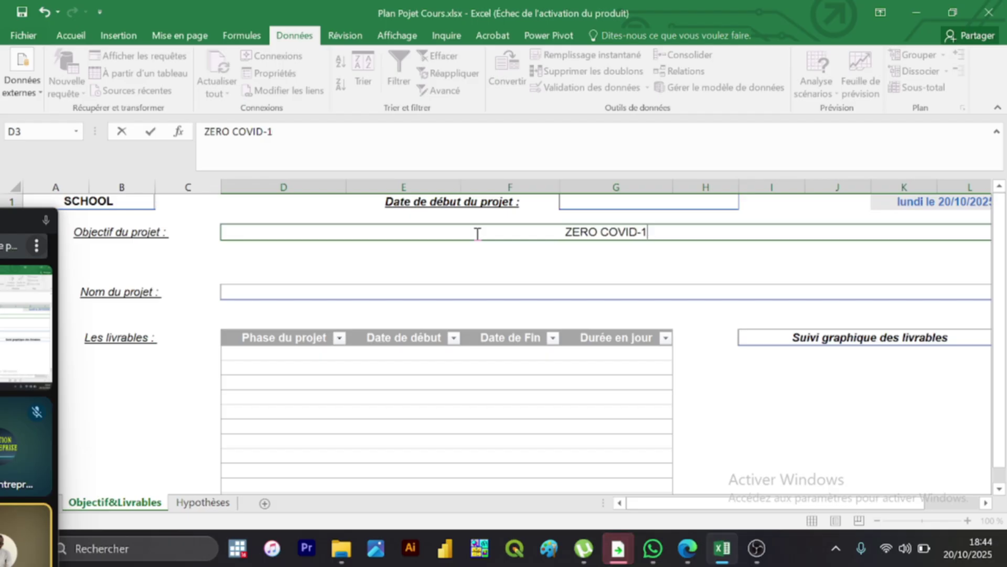
text(9 à M)
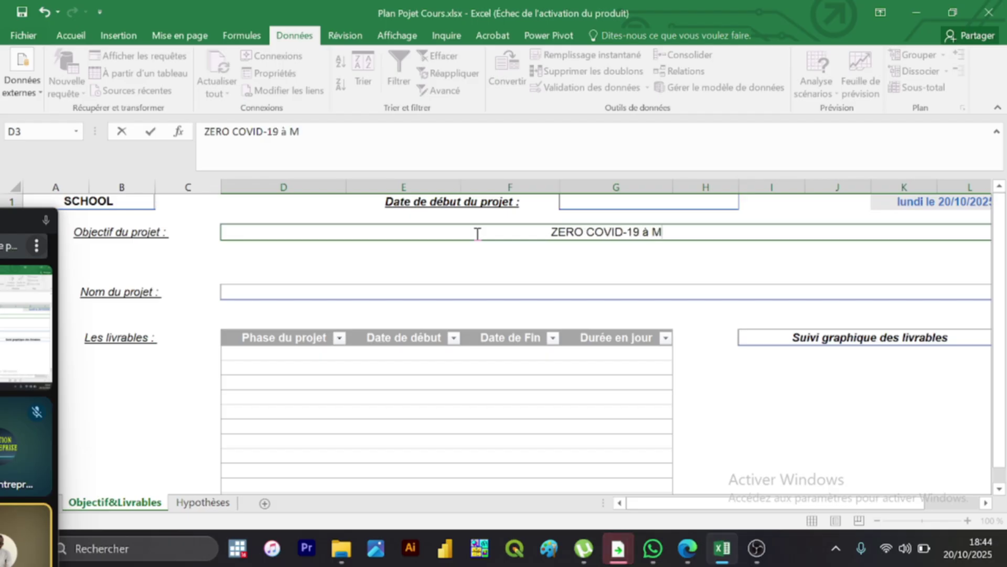
text(BOUR)
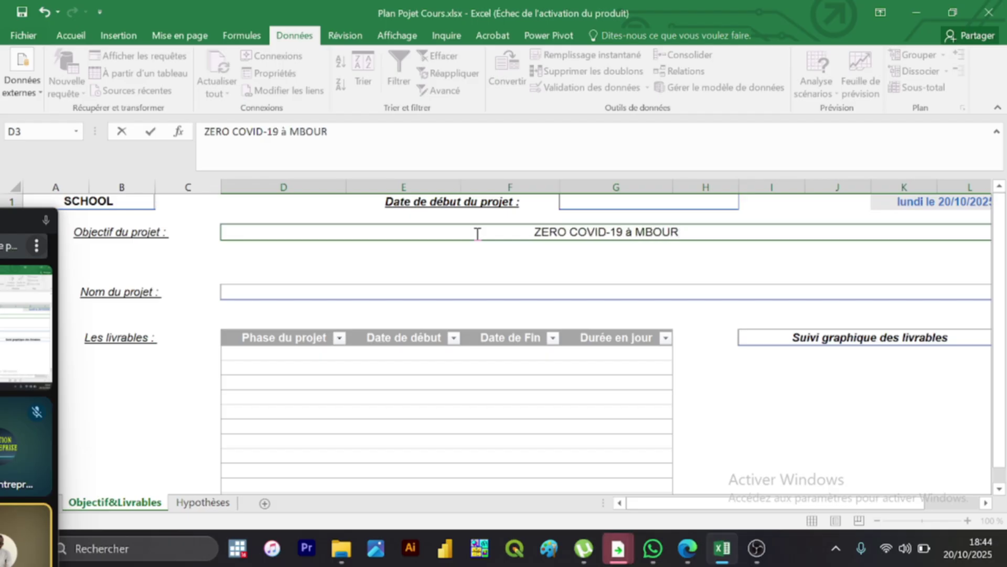
click(444, 287)
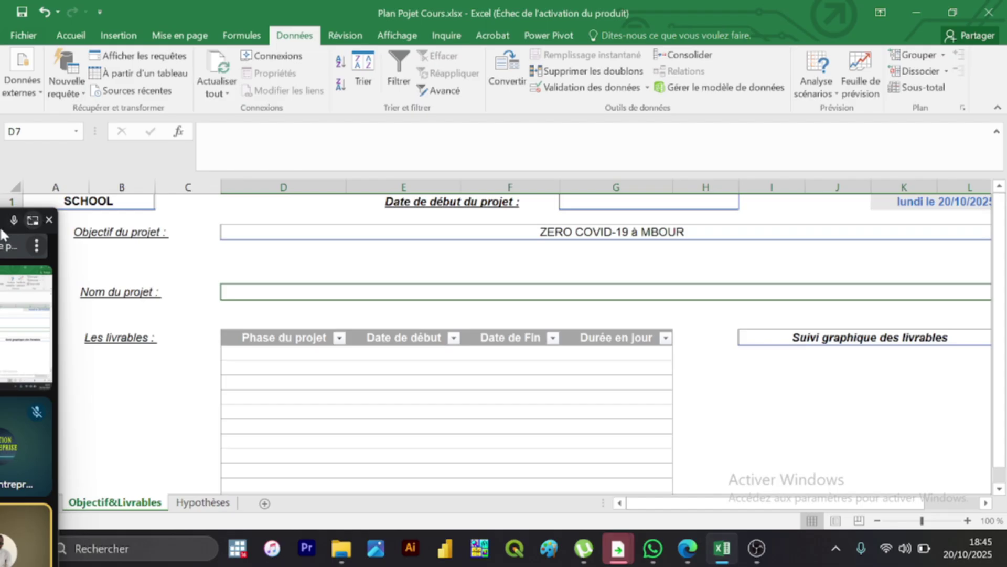
Step: Reposition the floating meeting window clear of the form and enter "VACCINATION CONTRE LA COVID" as the project name (Nom du projet)
drag(1, 227, 199, 131)
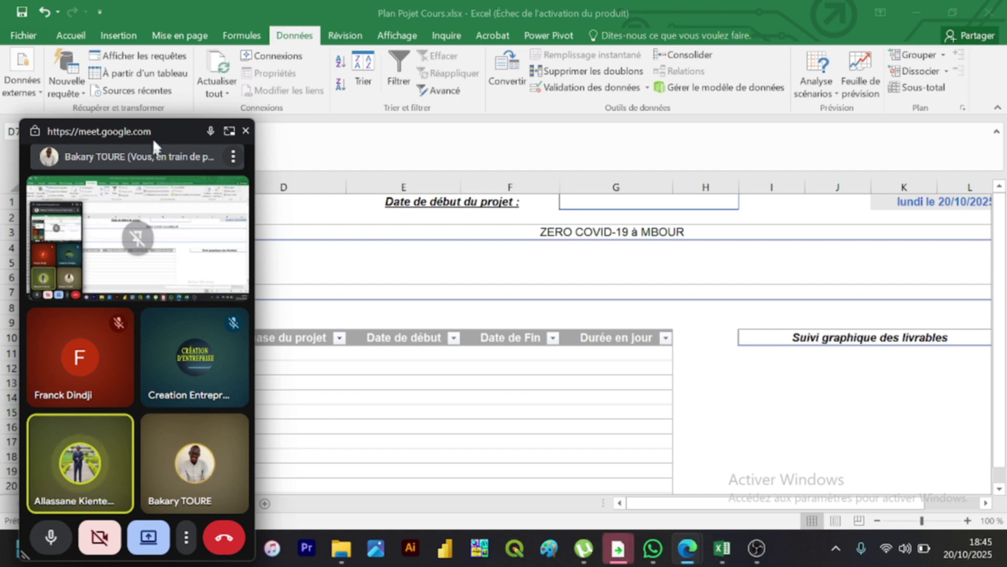
drag(164, 129, 3, 315)
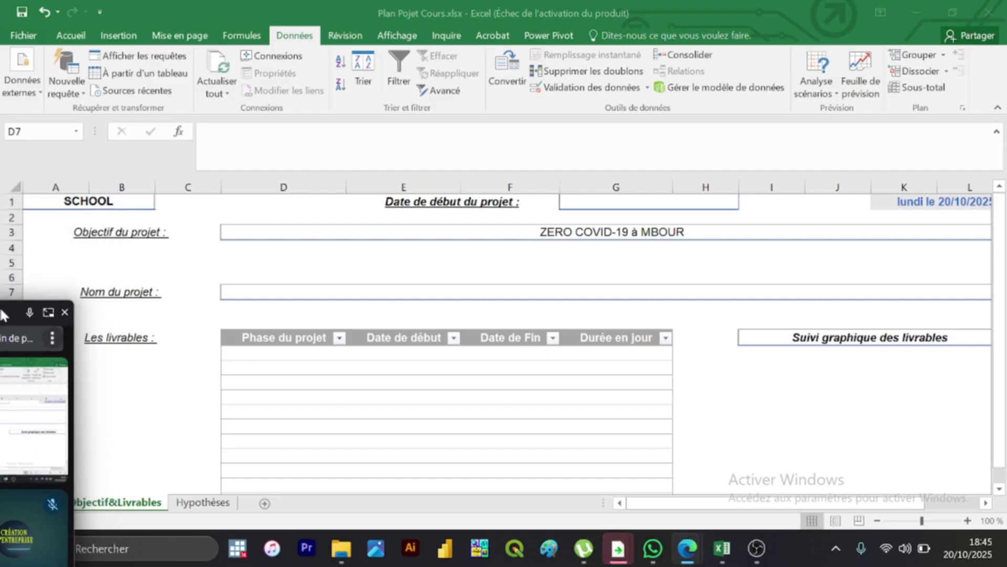
click(612, 291)
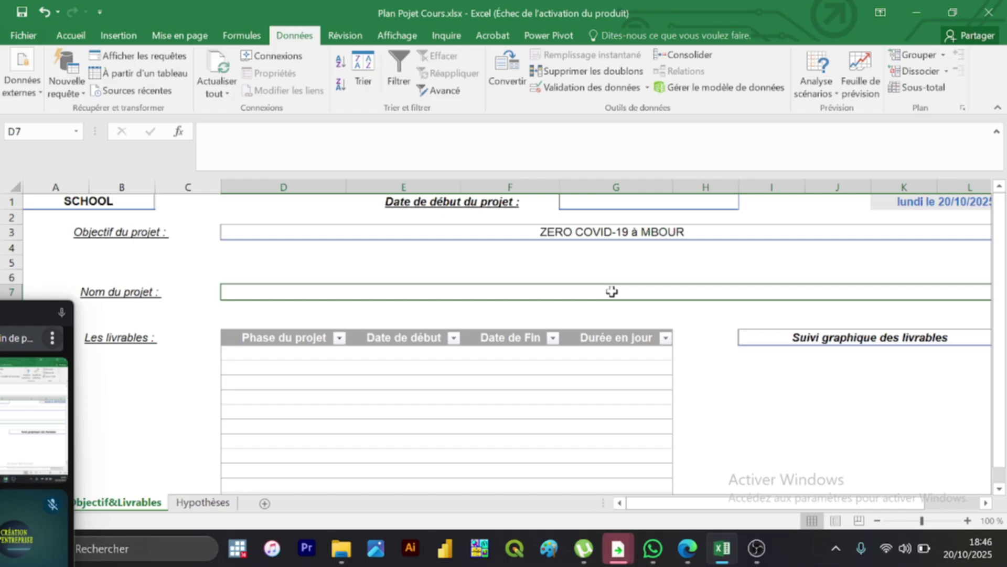
text(VACII)
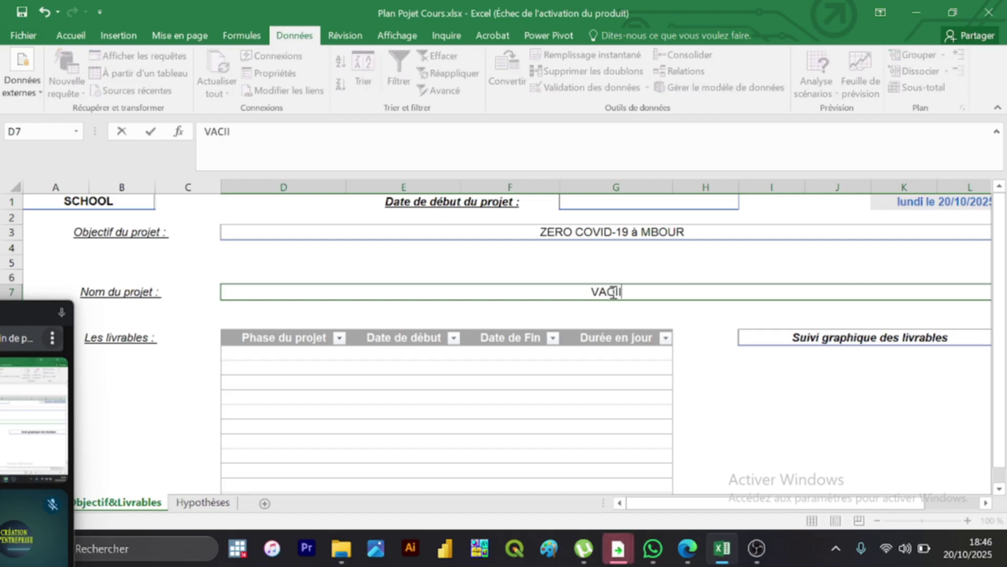
key(BackSpace)
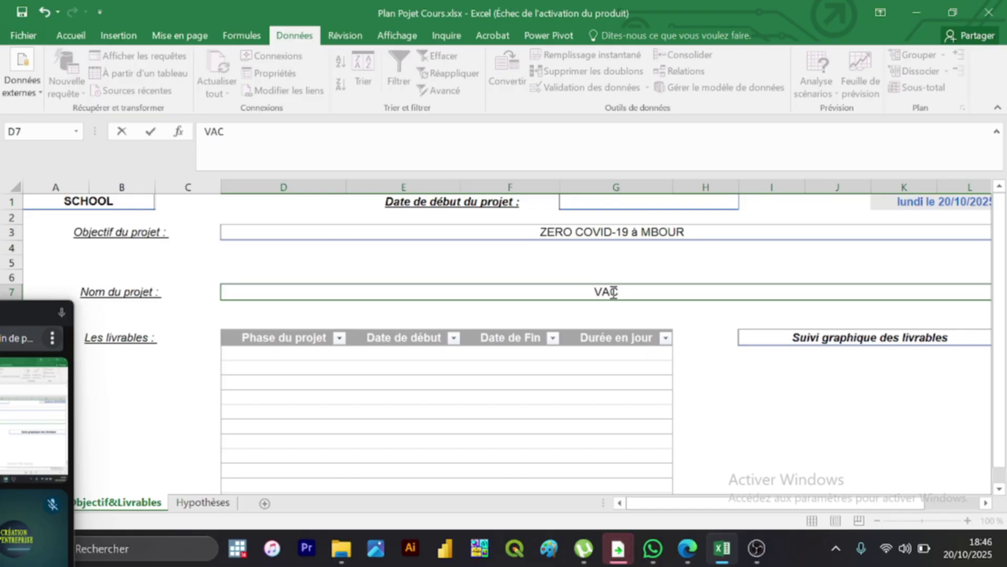
text(CINAT)
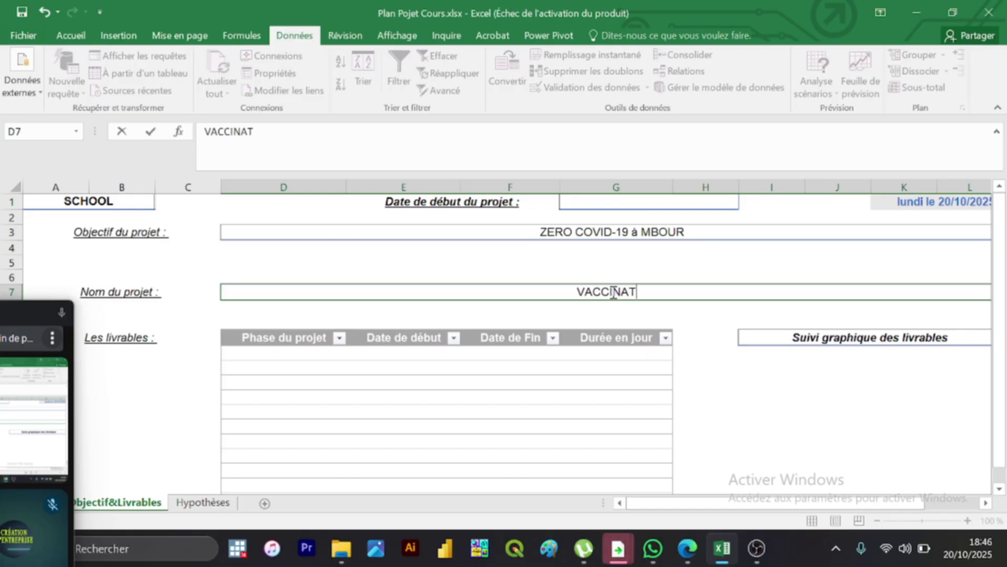
text(ION CONTR)
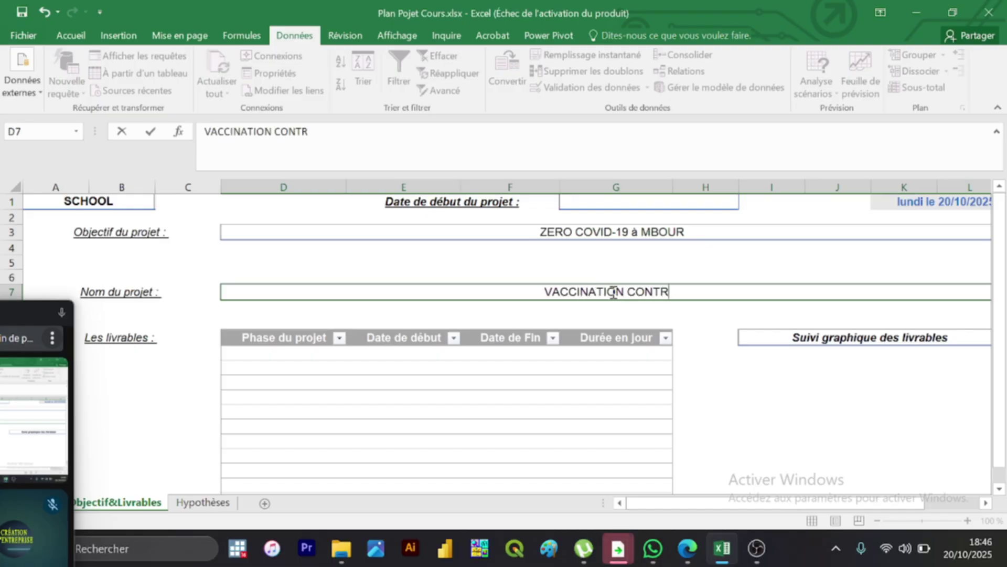
text(E LA COVID)
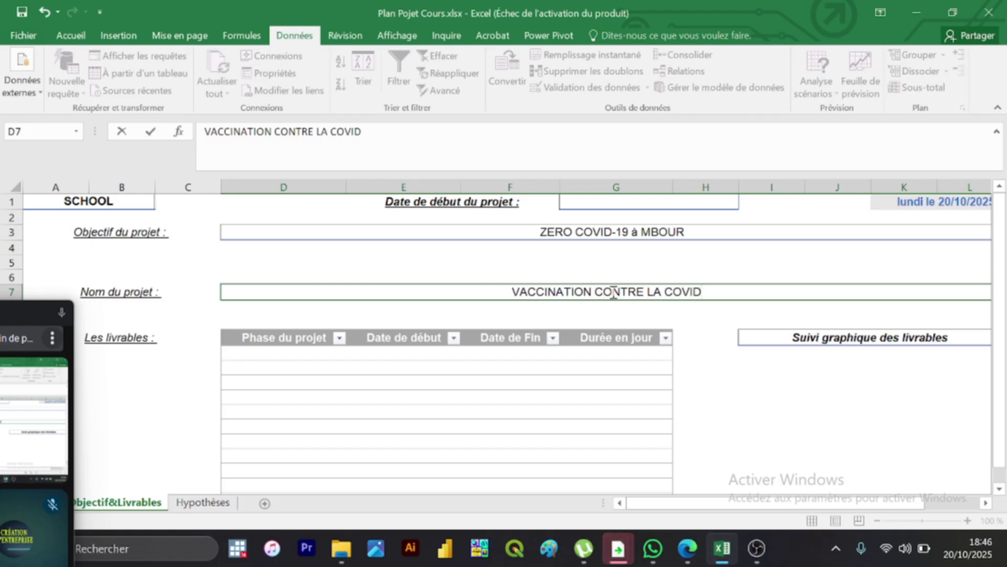
click(696, 274)
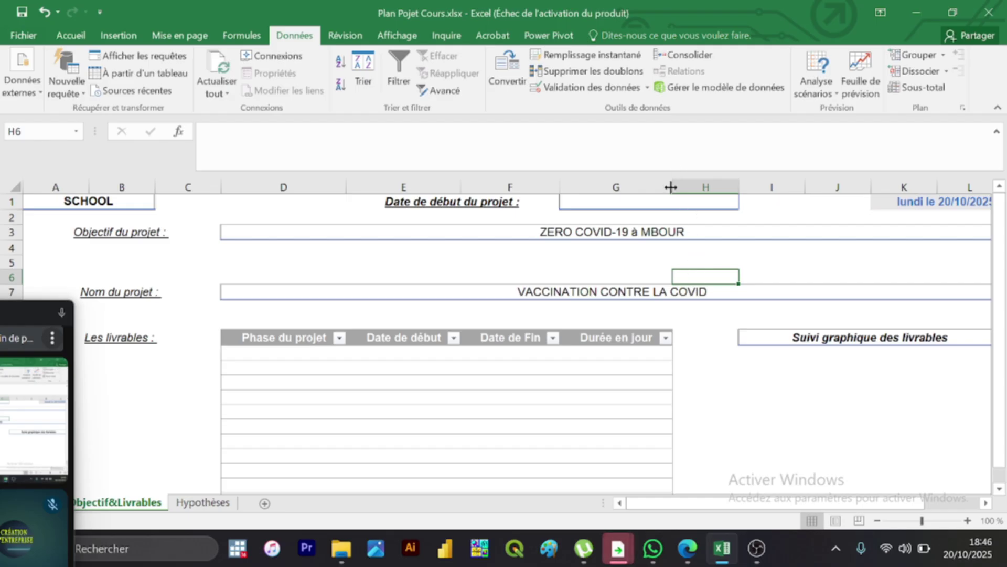
Step: Set the project start date (Date de début du projet) to 10/11/2025
click(657, 203)
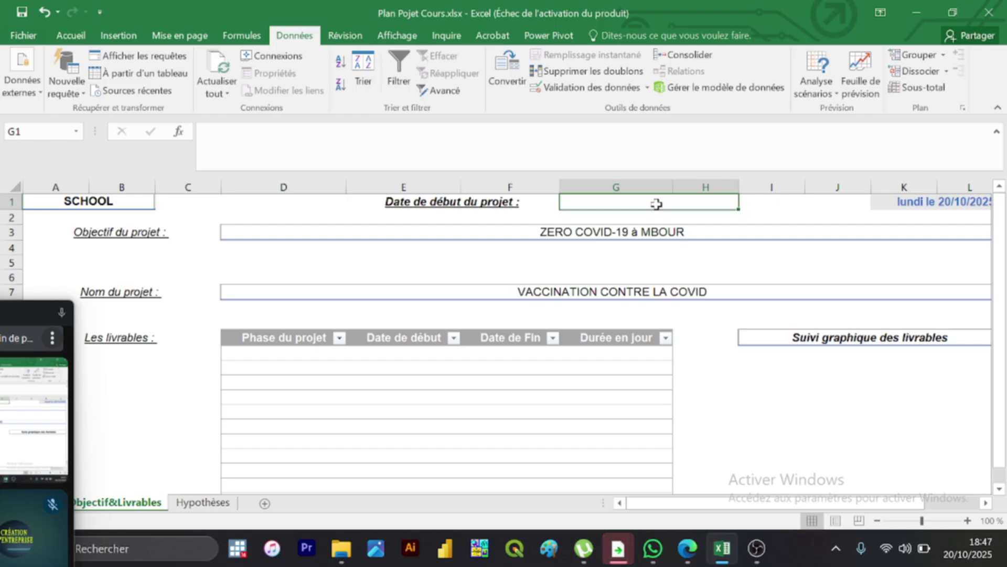
text(10)
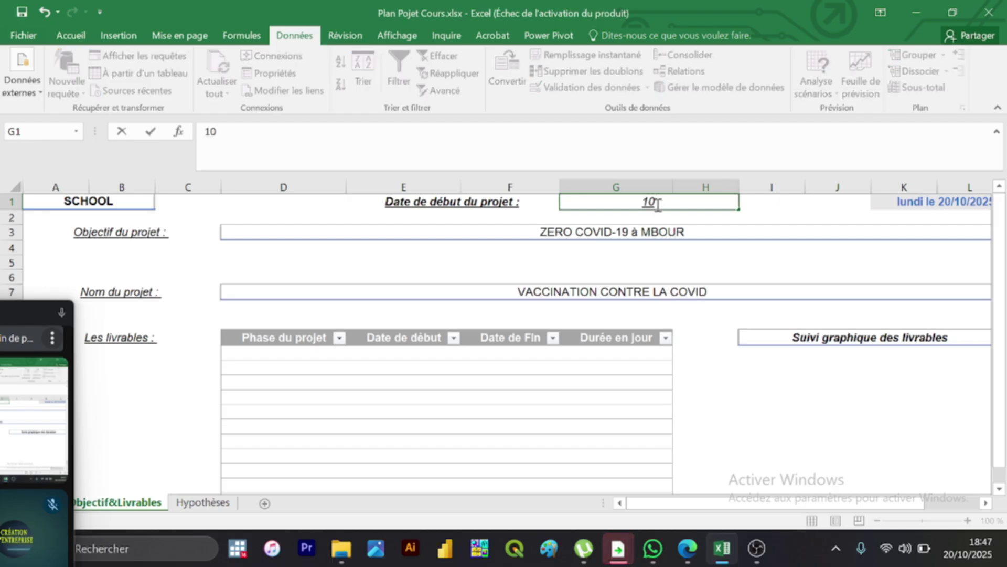
text(/11/202)
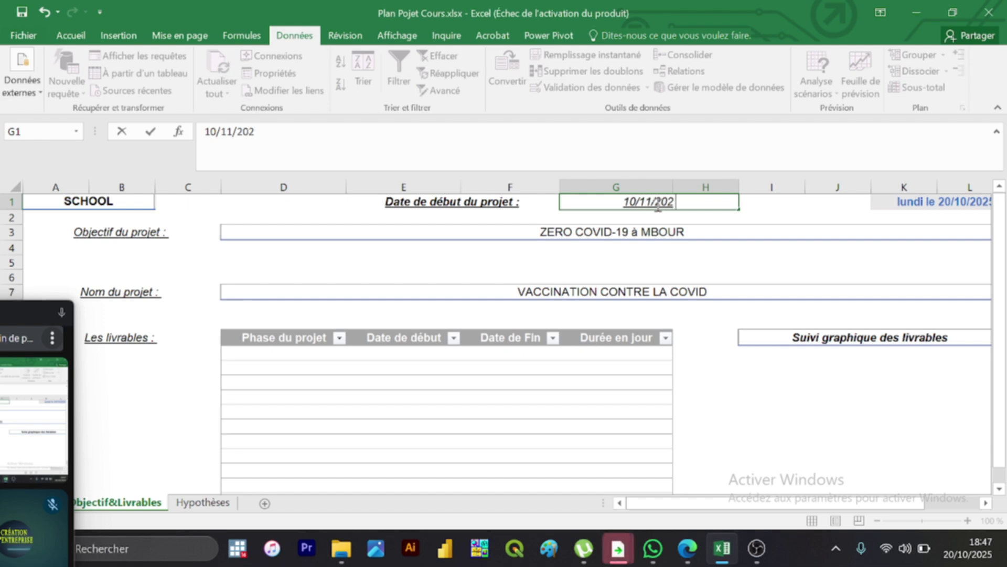
text(5)
key(Return)
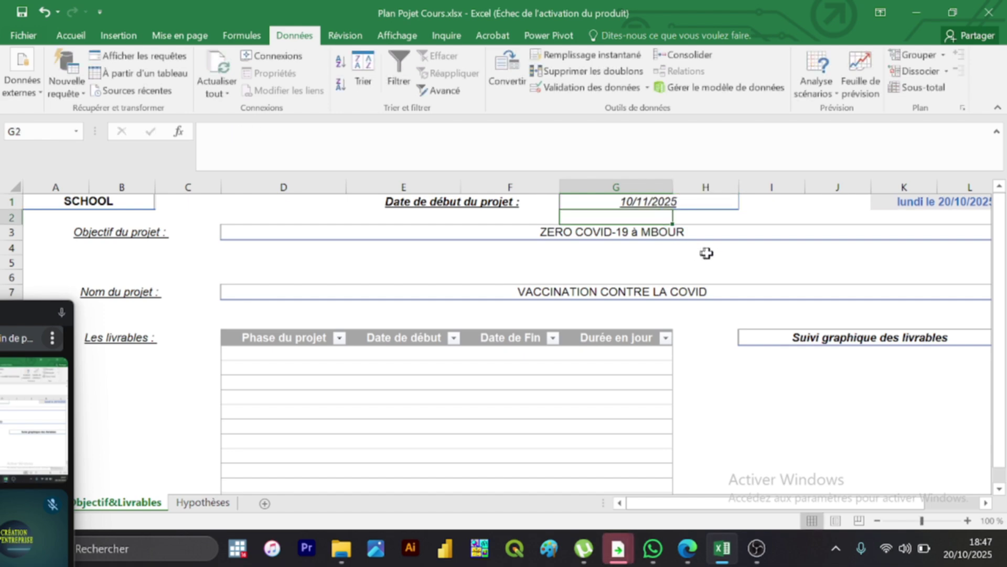
click(722, 343)
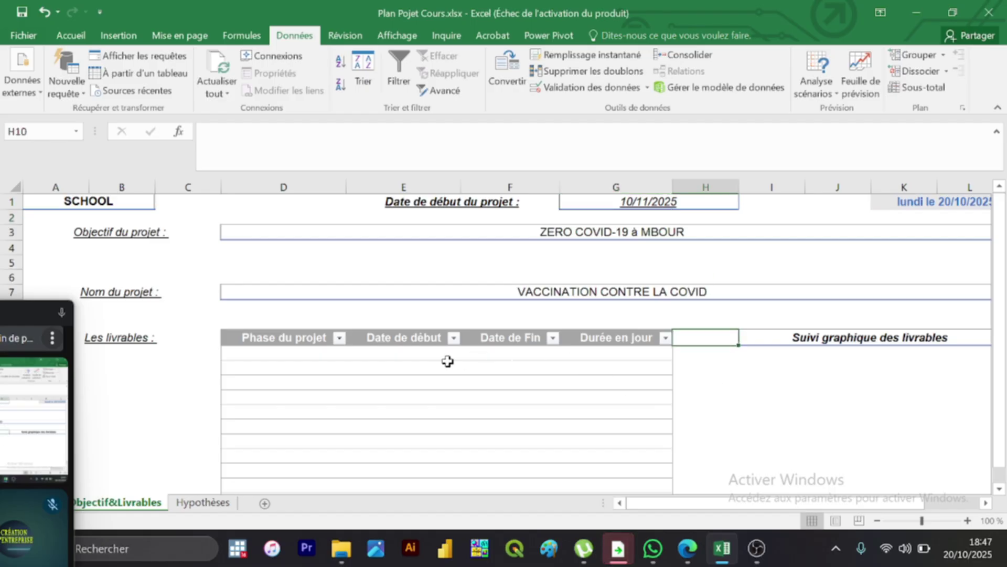
click(729, 249)
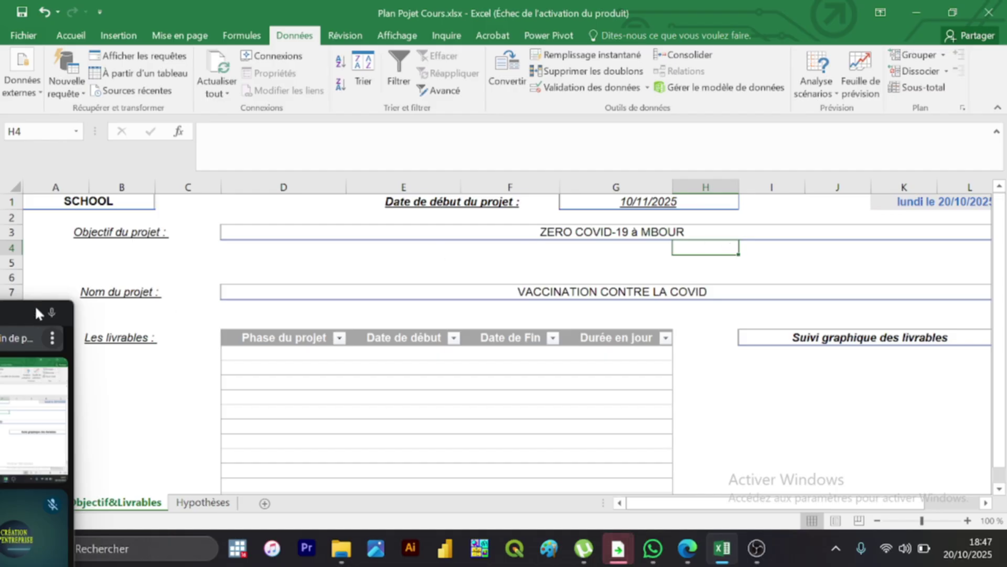
Step: Bring the floating meeting window fully into view and select the project objective cell in the workbook
click(7, 316)
drag(5, 313, 167, 8)
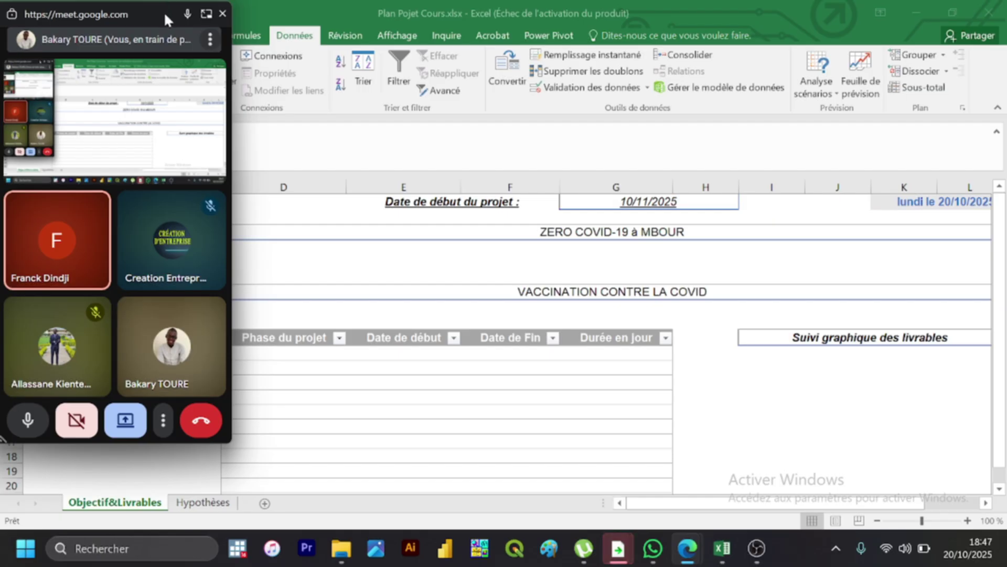
drag(164, 13, 165, 11)
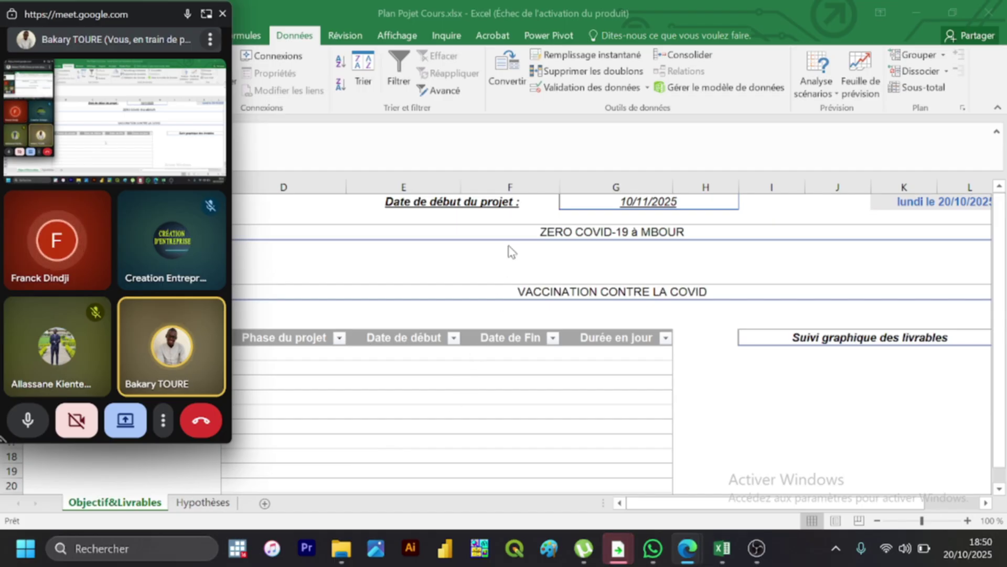
click(539, 234)
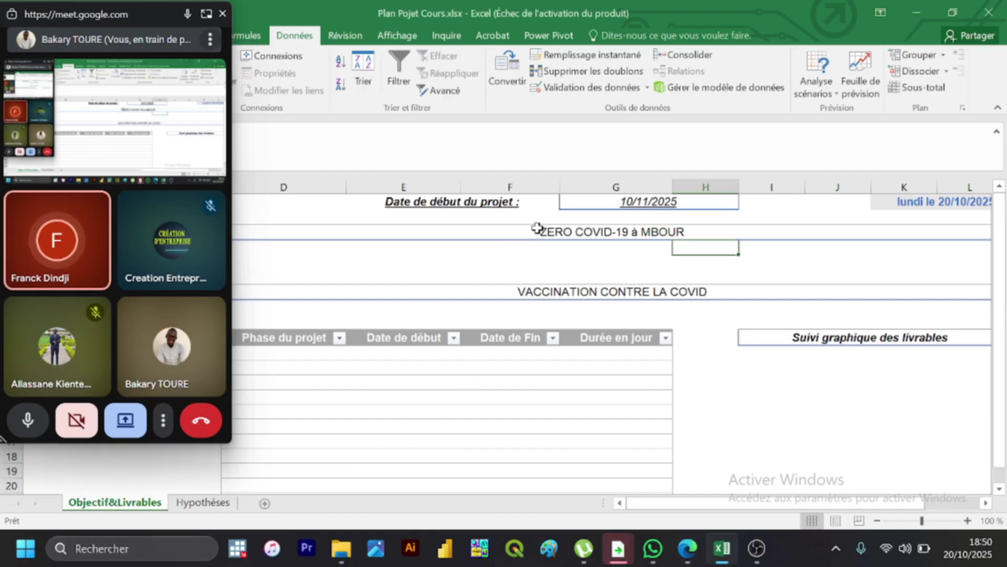
click(539, 234)
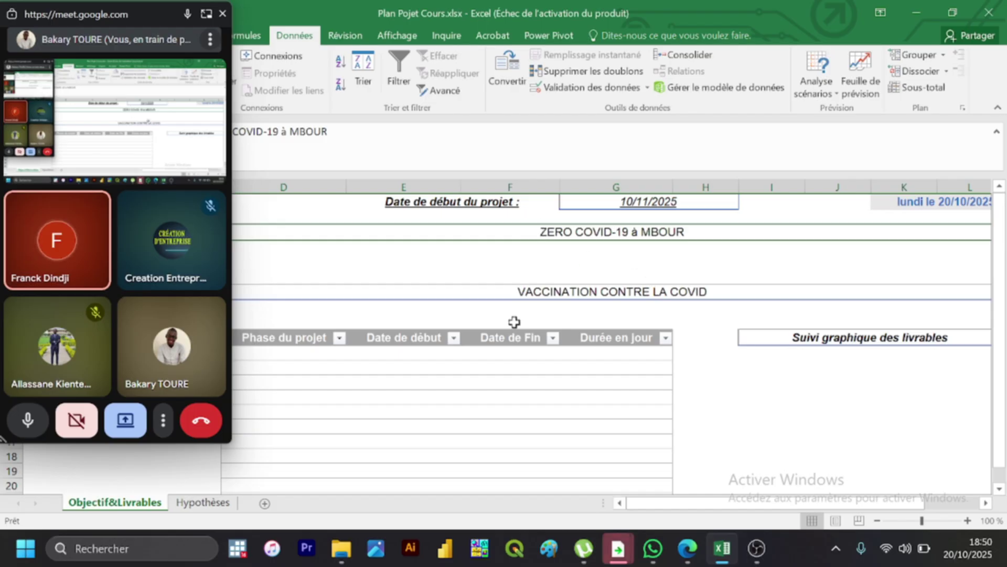
Step: Switch to Liste des taches.pdf in Edge and move the floating meeting window off the document
mouse_move(687, 548)
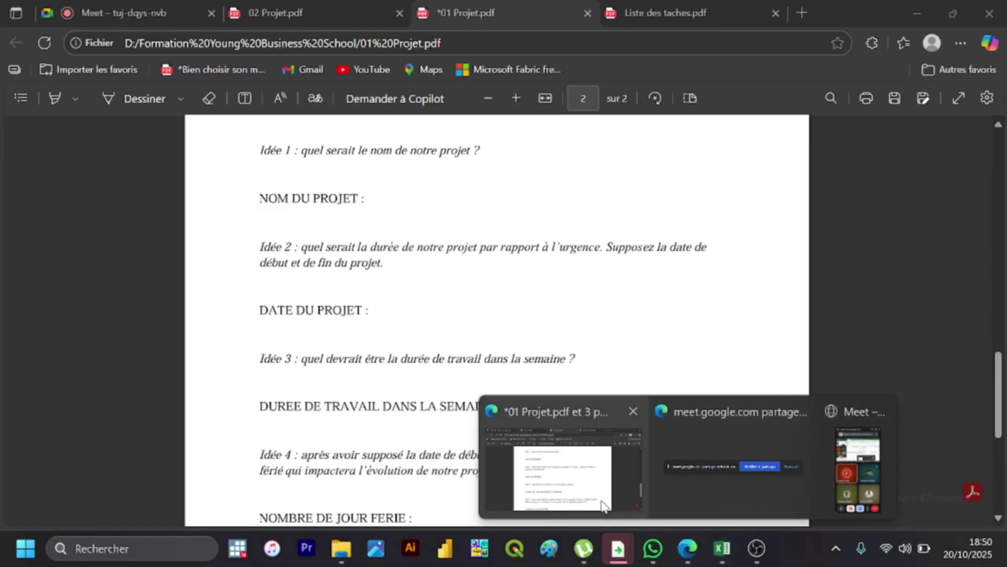
click(603, 504)
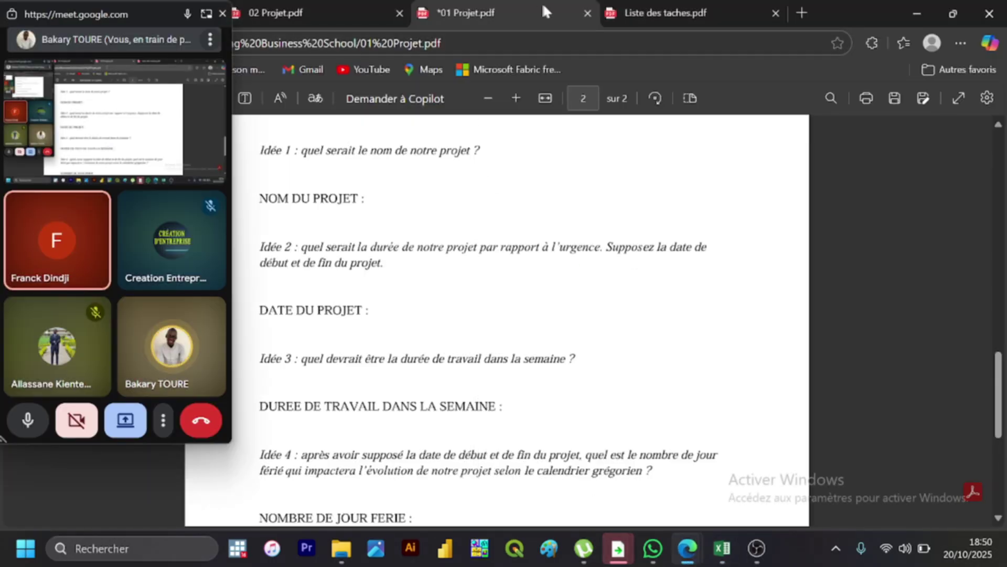
click(619, 11)
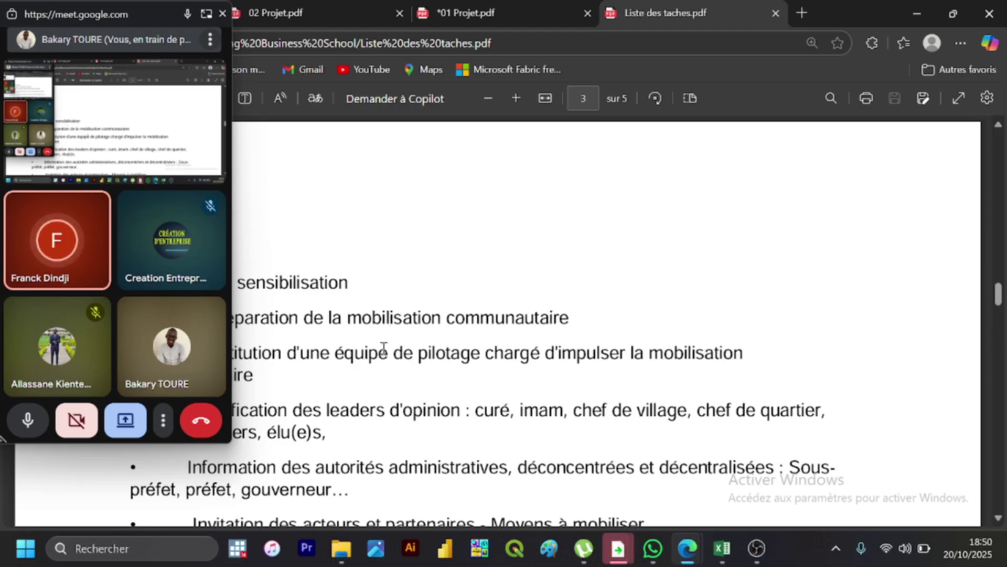
click(946, 17)
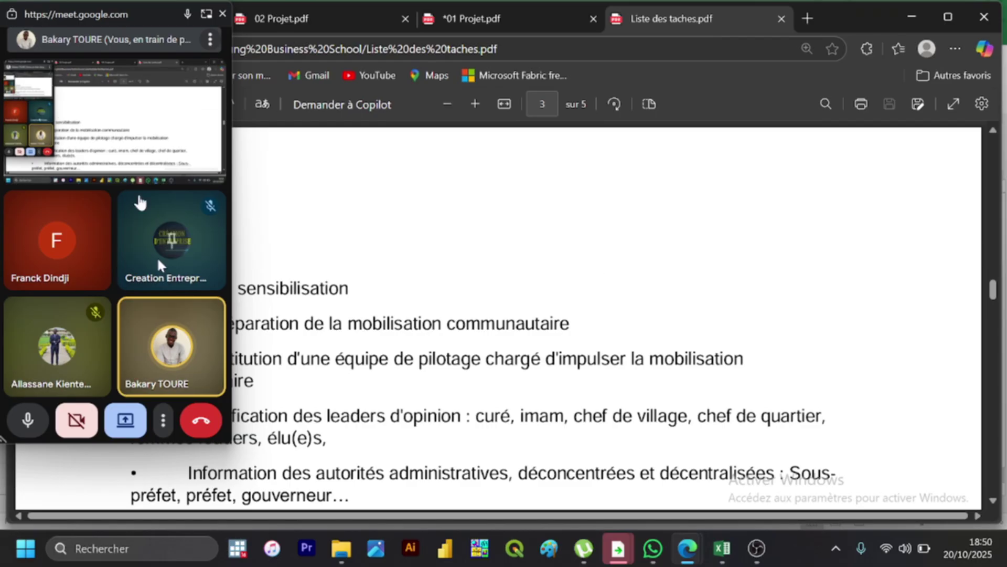
drag(144, 11, 621, 557)
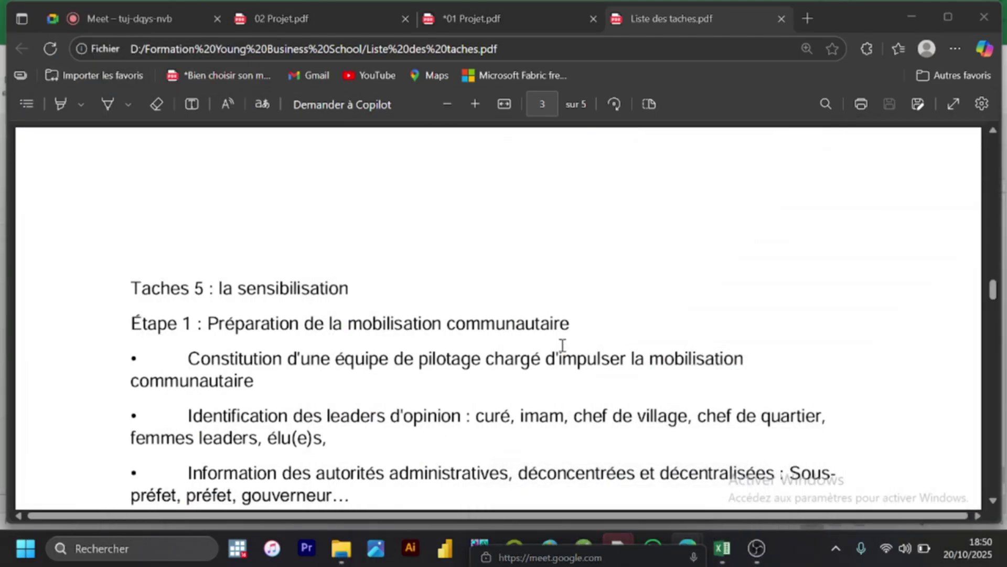
Step: Go back to 01 Projet.pdf and review the project context and partner contributions at the beginning of the brief
click(455, 19)
key(Up)
key(Up)
key(Up)
key(Up)
key(Up)
key(Up)
key(Up)
key(Up)
key(Up)
key(Up)
key(Up)
key(Up)
key(Up)
key(Up)
key(Up)
key(Up)
key(Up)
key(Up)
key(Up)
key(Up)
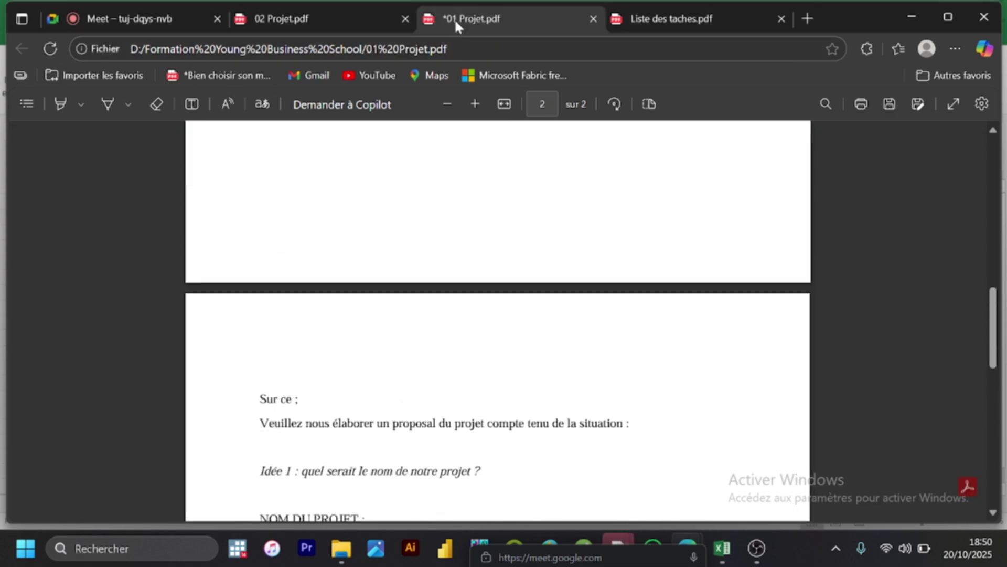
key(Up)
key(Up)
key(Up)
key(Up)
key(Up)
key(Up)
key(Up)
key(Up)
key(Up)
key(Down)
key(Down)
key(Down)
key(Down)
key(Down)
key(Down)
key(Down)
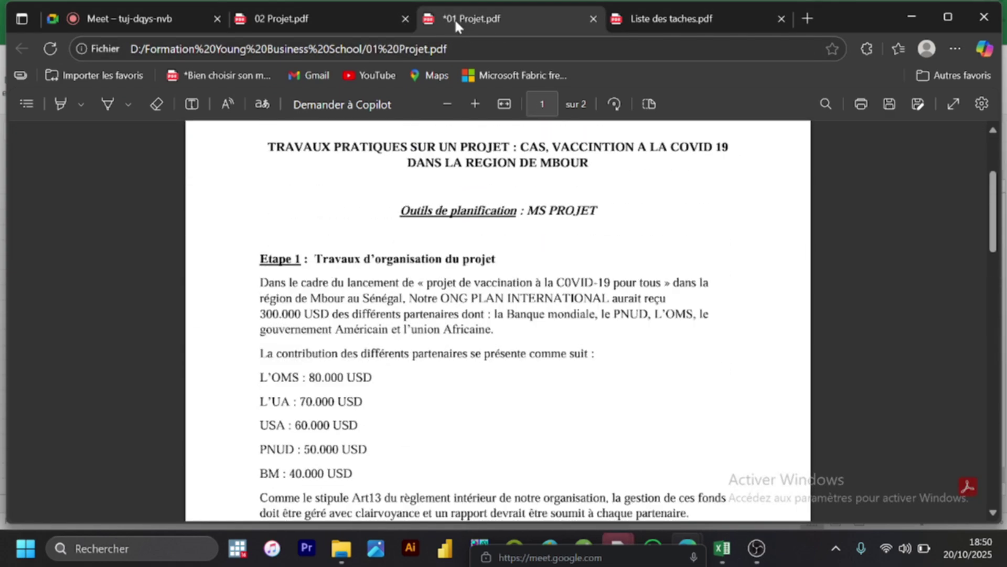
Step: Review the partner contributions and the OMS figures on the disease in 01 Projet.pdf, and return to the Excel workbook
key(Down)
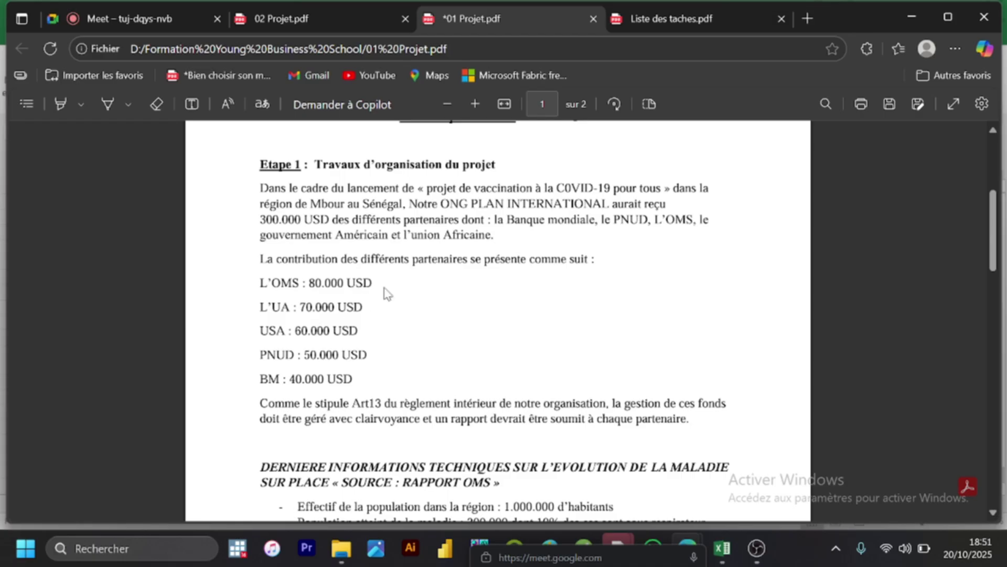
scroll(310, 355, down, 3)
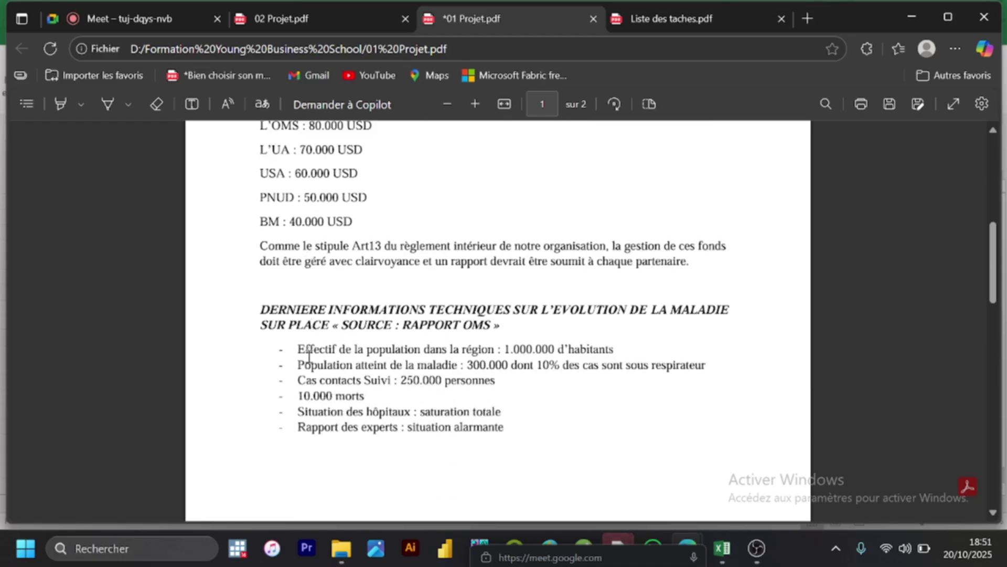
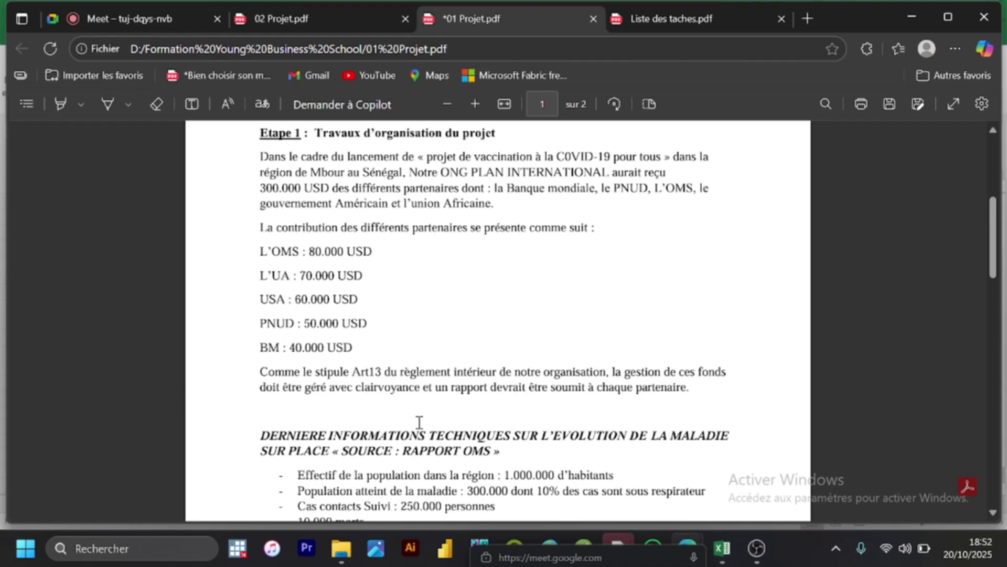
scroll(419, 422, down, 2)
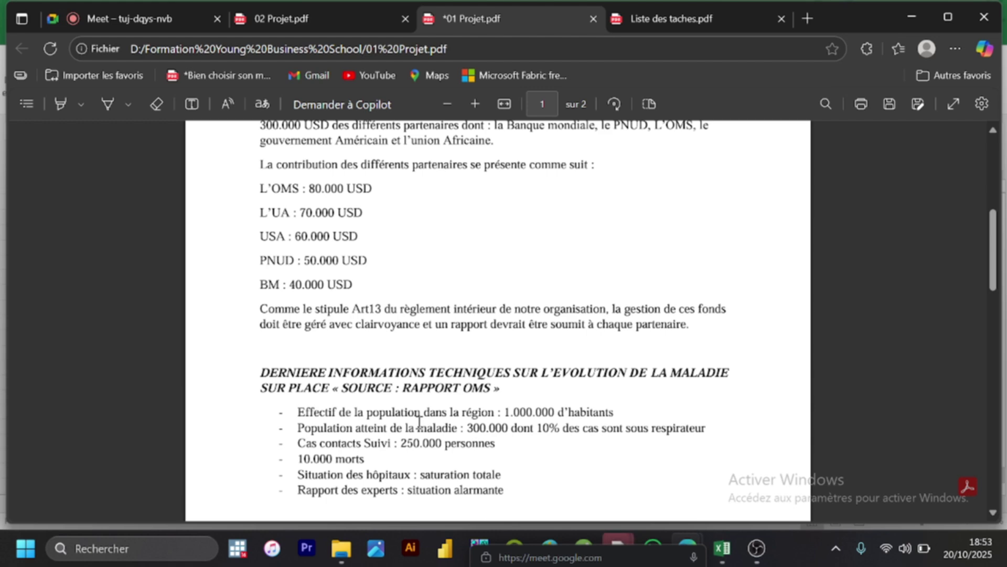
click(720, 548)
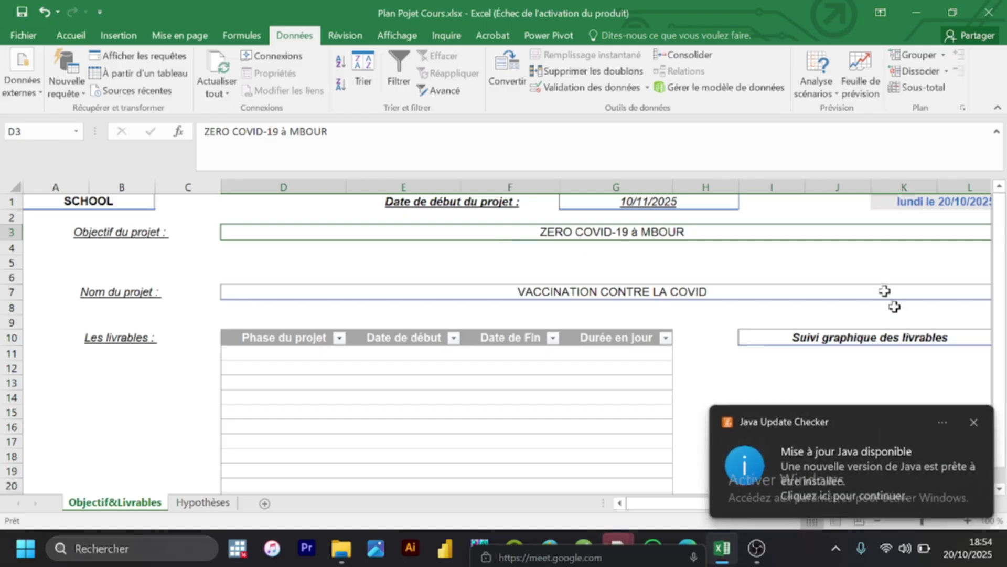
Step: Dismiss the Java update notification and move the floating meeting window off the taskbar's Edge icon
click(972, 422)
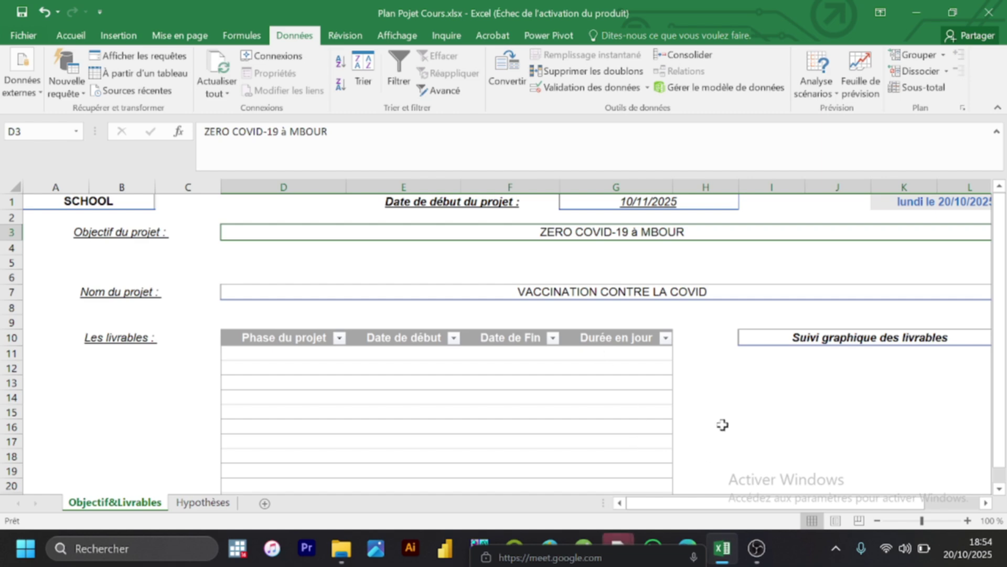
click(640, 558)
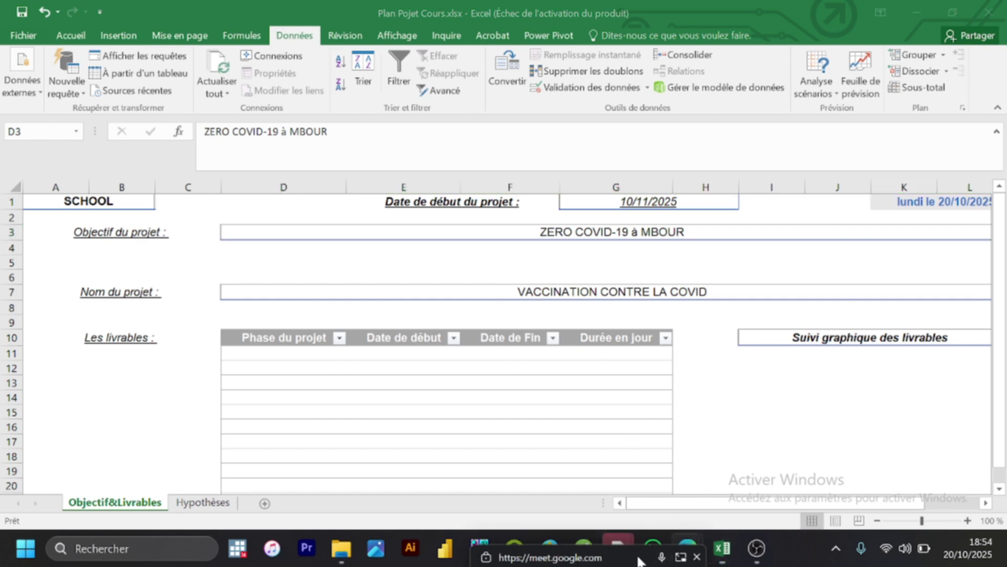
click(548, 230)
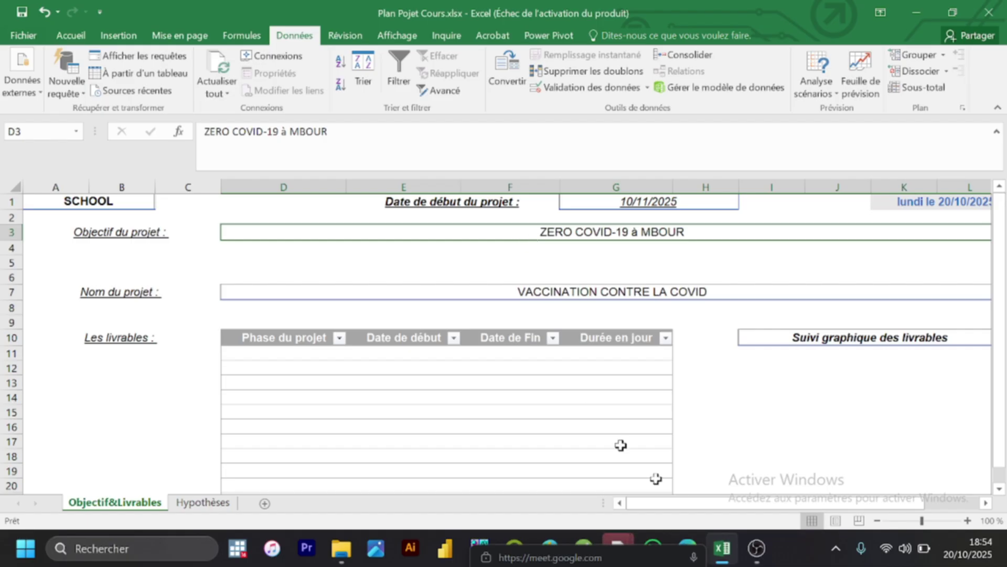
drag(639, 557, 603, 540)
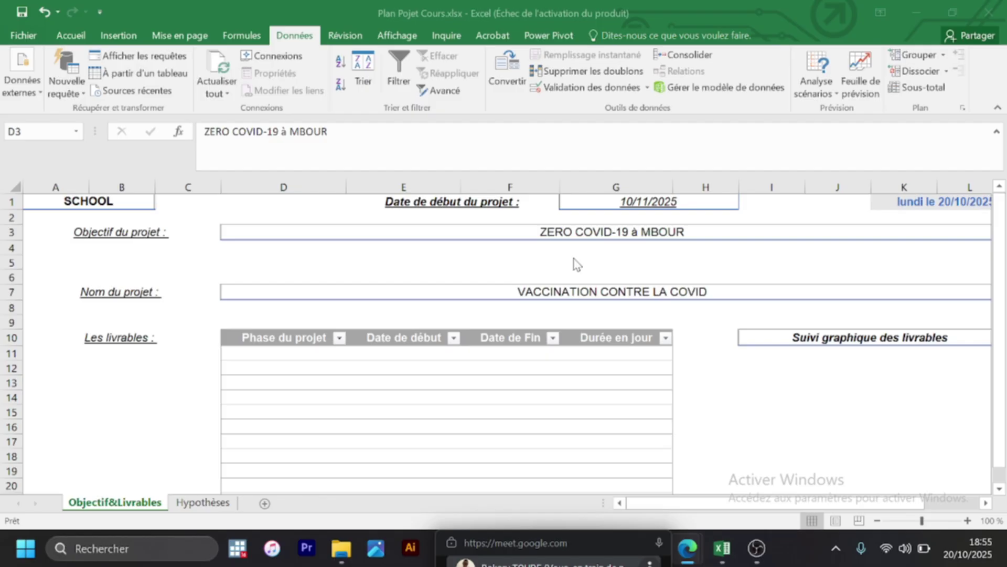
click(605, 232)
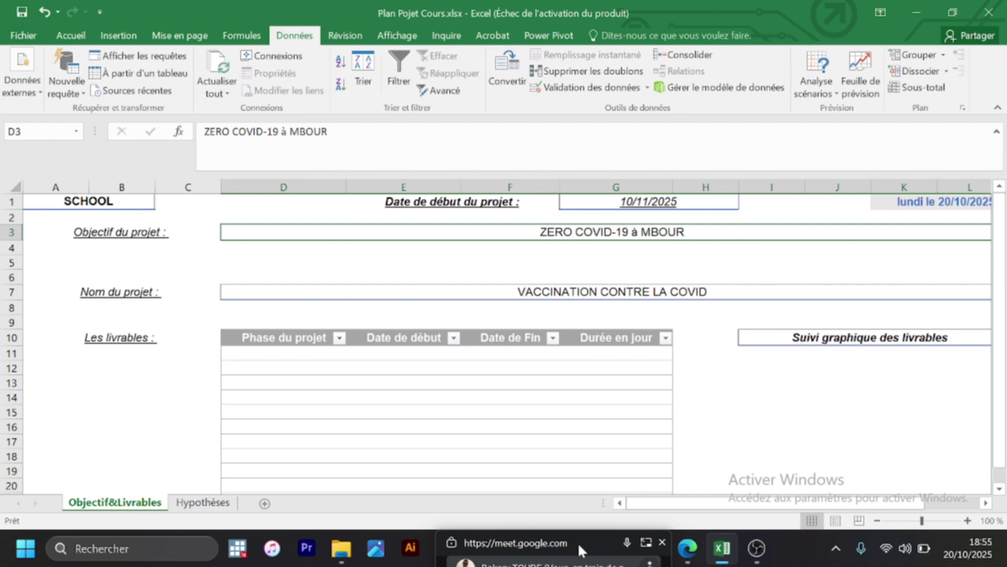
drag(577, 542, 530, 540)
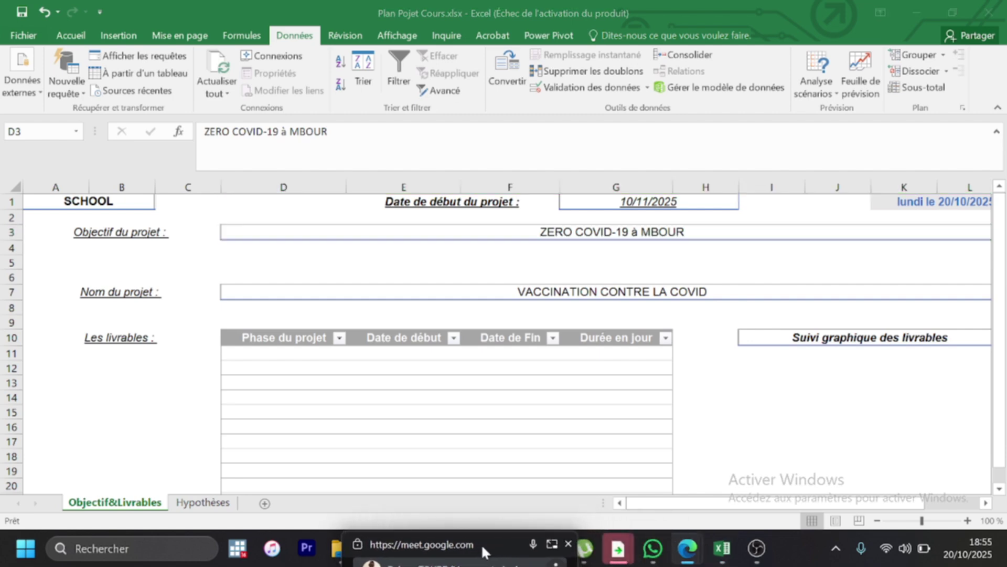
Step: Switch to 01 Projet.pdf in Edge and highlight the five partner contribution lines, from L'OMS to BM, in yellow
mouse_move(685, 547)
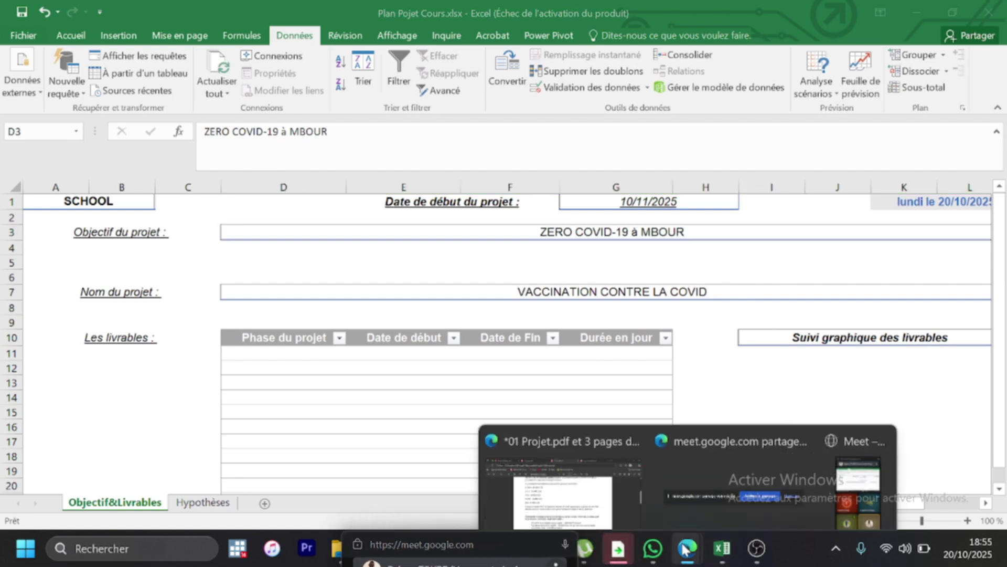
click(632, 482)
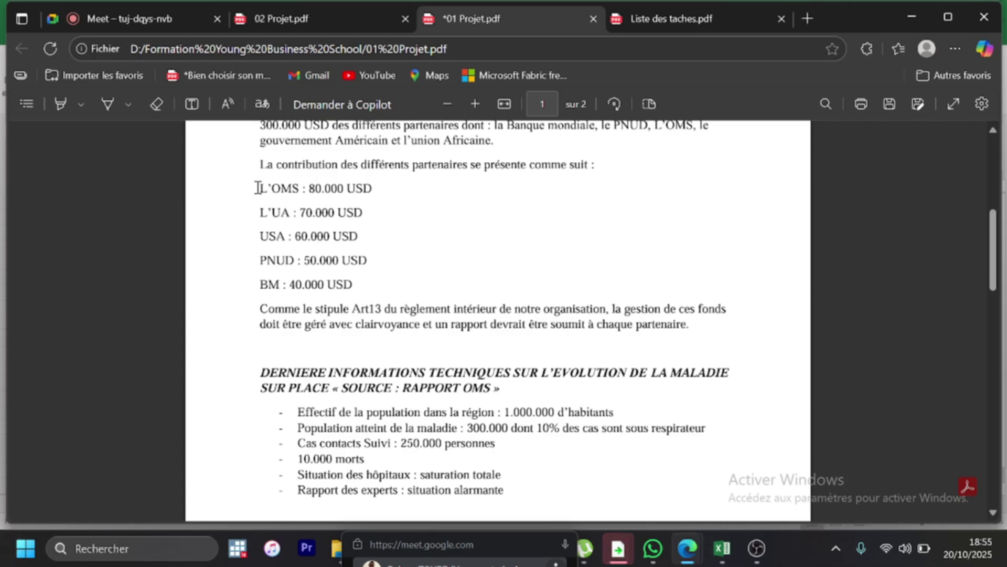
drag(258, 188, 350, 283)
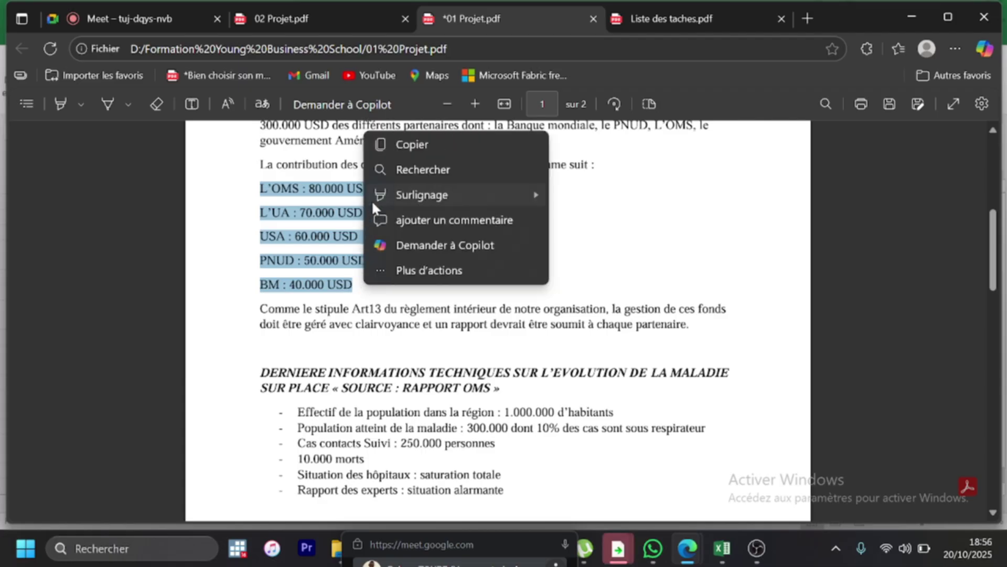
mouse_move(373, 198)
click(582, 195)
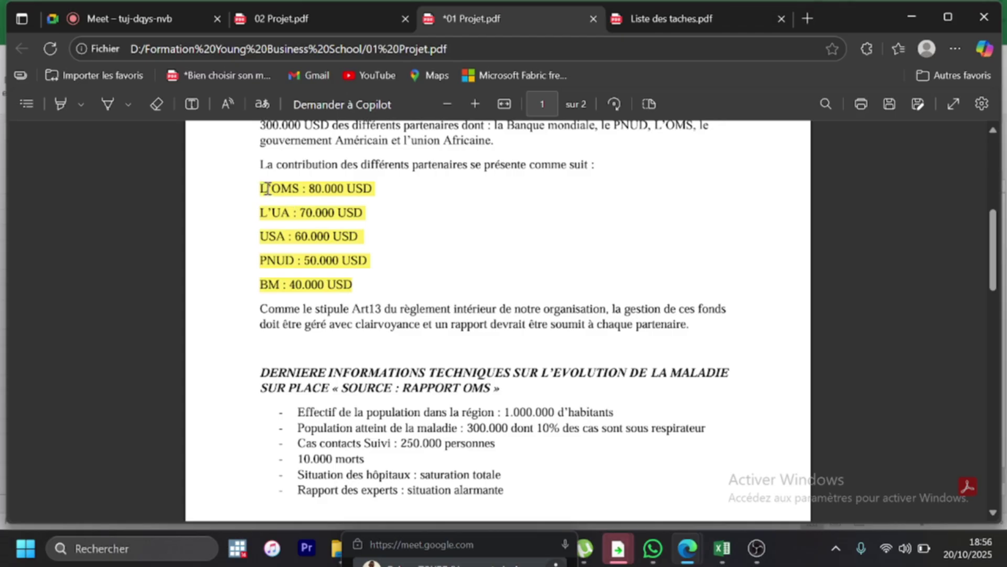
Step: Erase the yellow highlight from the partner contribution lines and return to the Excel workbook
drag(261, 189, 355, 279)
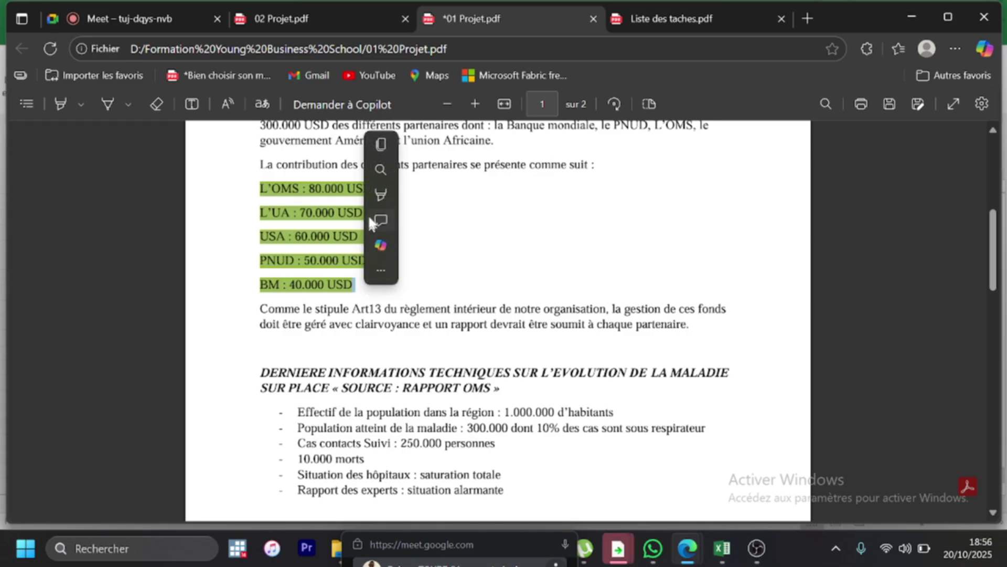
mouse_move(372, 192)
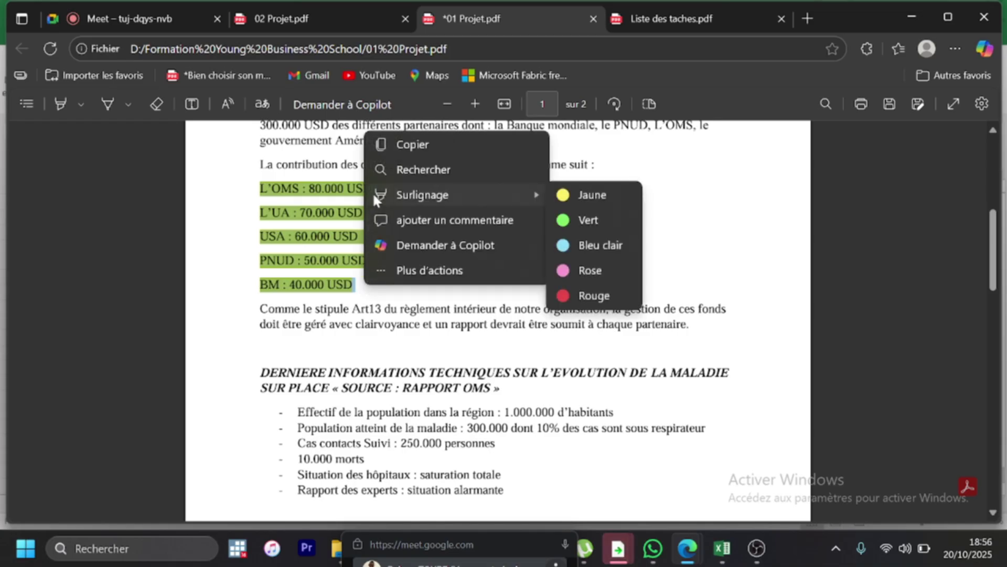
click(156, 105)
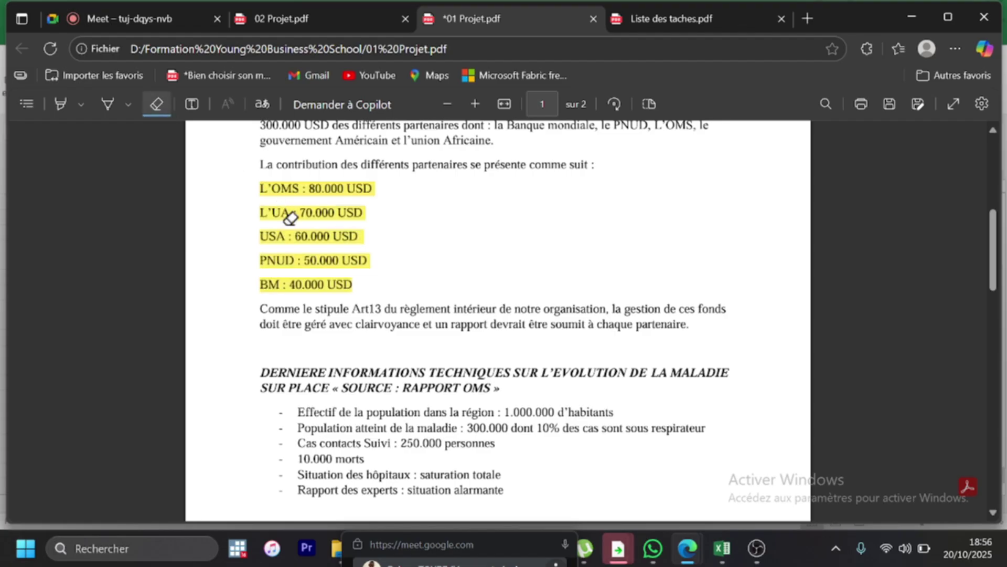
click(287, 211)
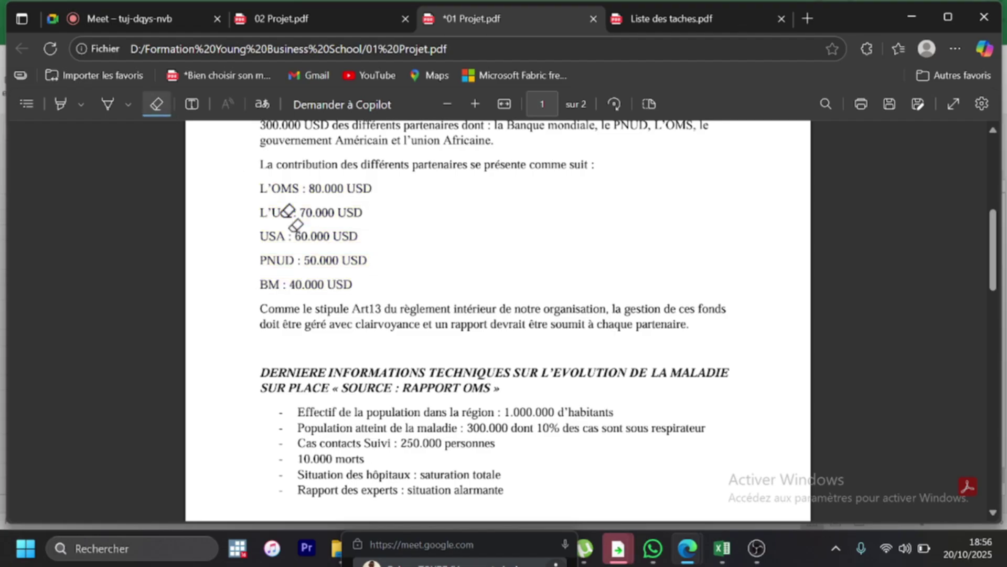
click(717, 557)
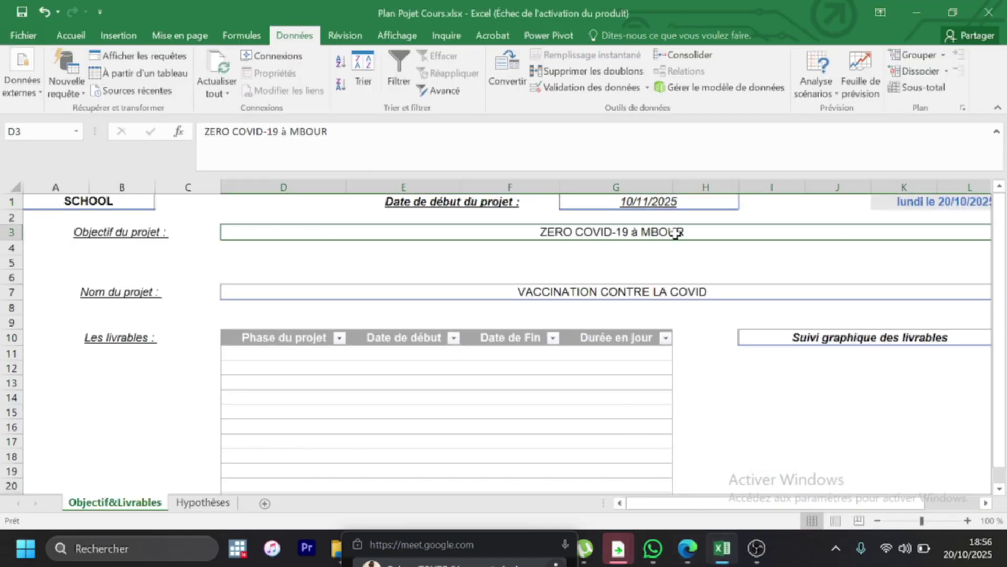
key(BackSpace)
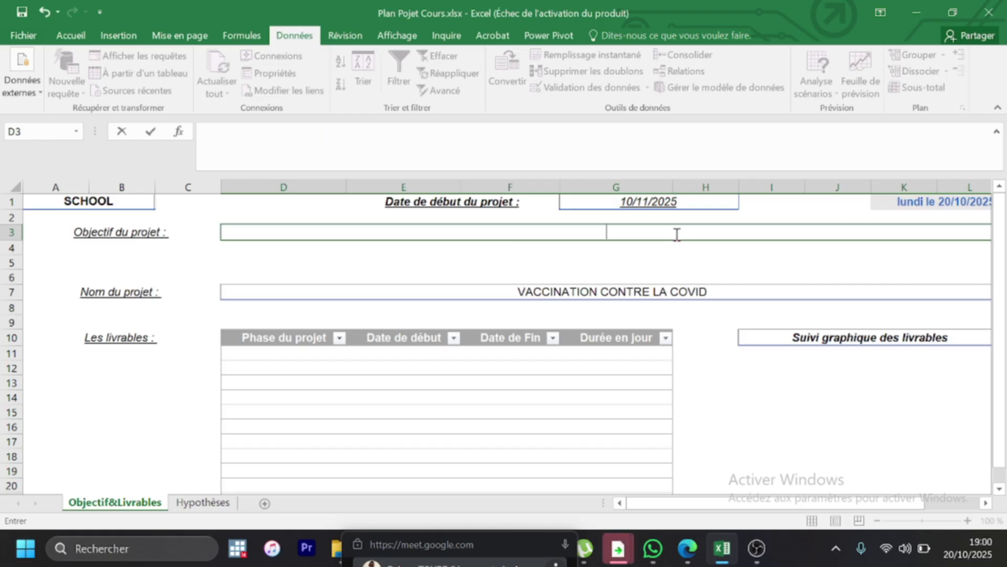
click(42, 10)
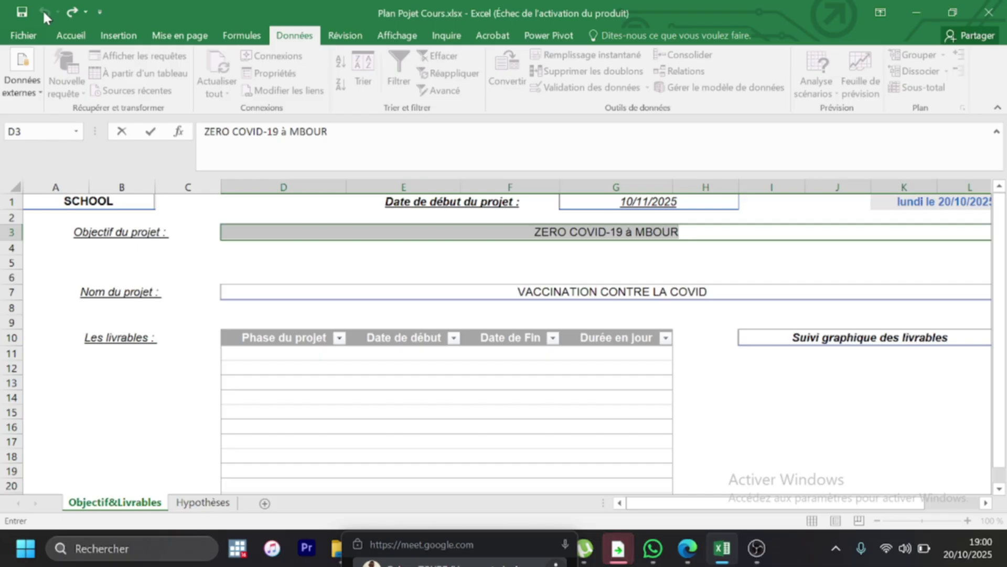
double_click(342, 234)
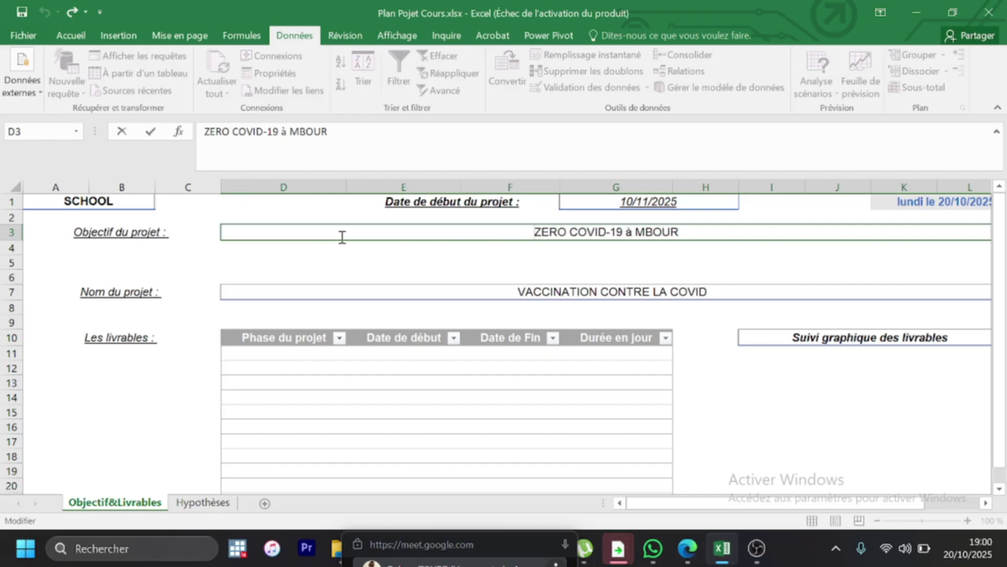
click(474, 264)
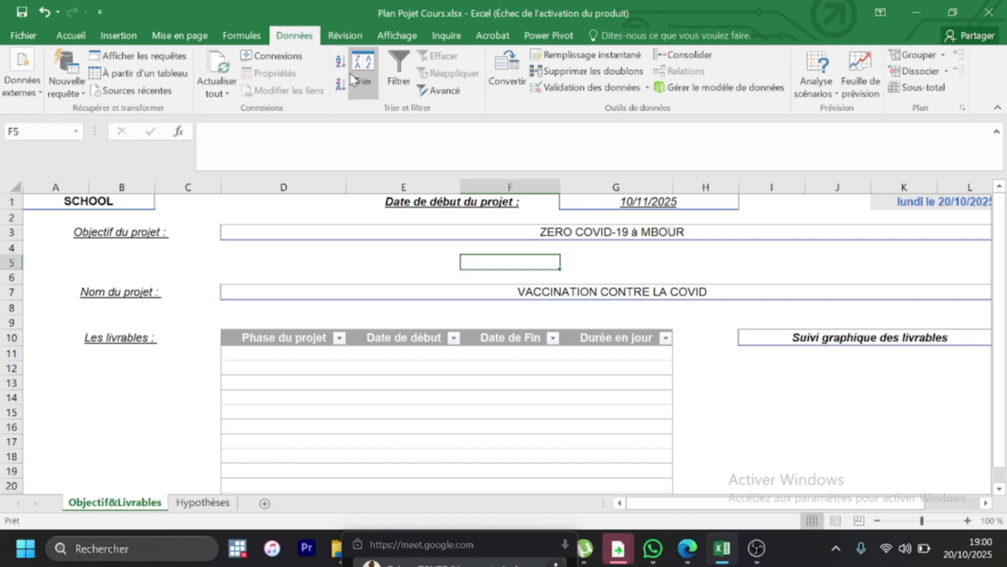
Step: Examine the Suivi graphique des livrables area beside the deliverables table
click(596, 251)
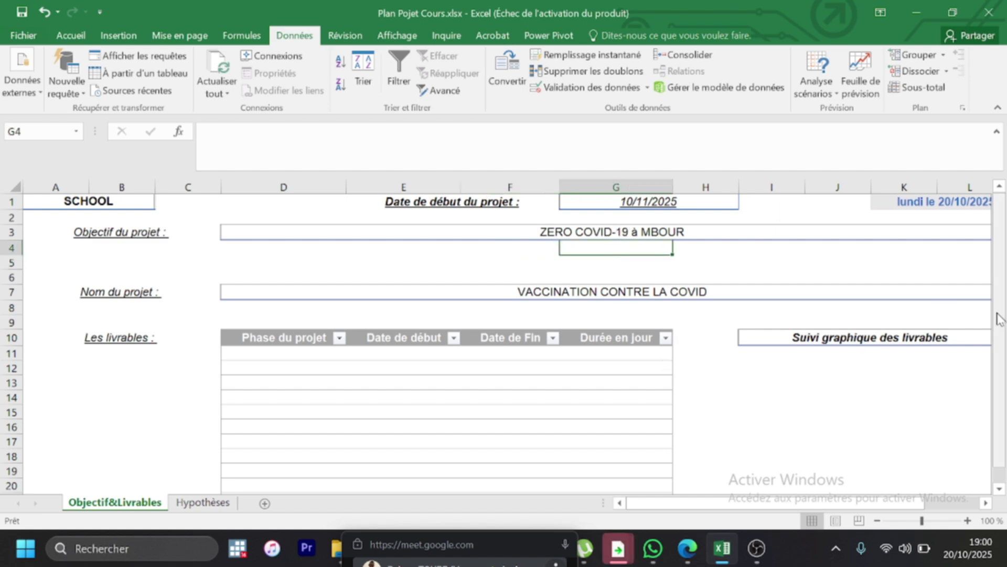
drag(1000, 320, 1000, 363)
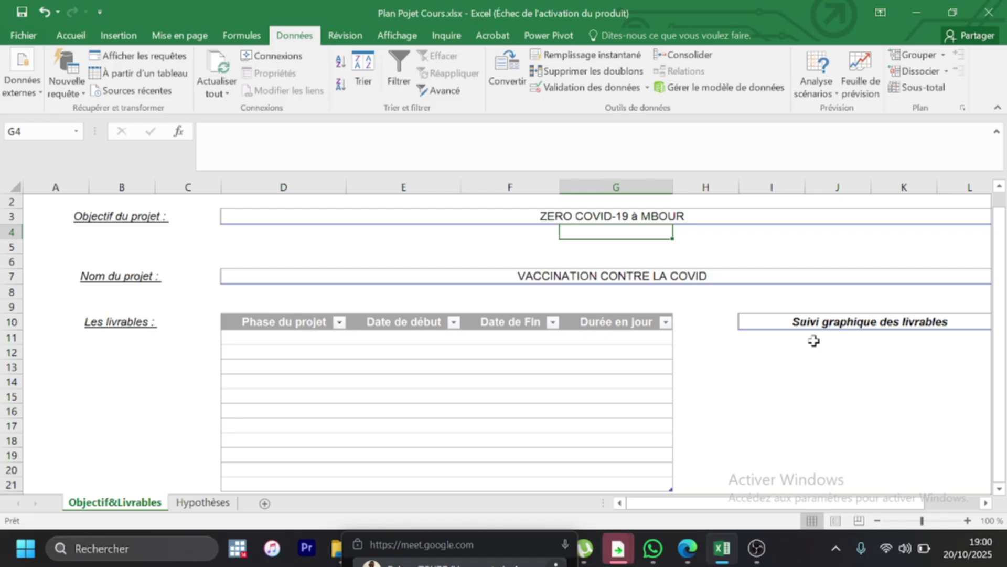
drag(788, 322, 830, 437)
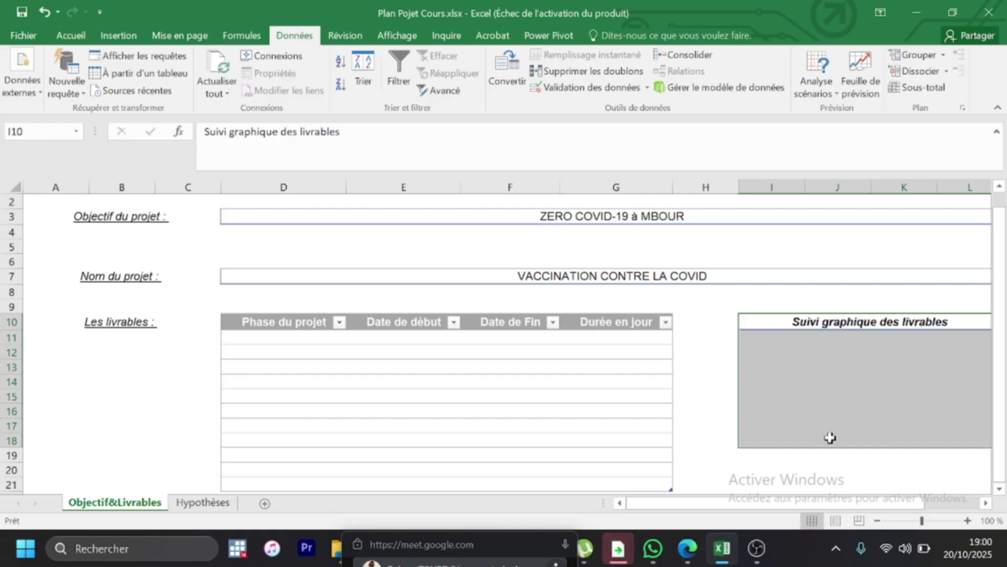
click(830, 437)
Step: On the Hypothèses sheet, clear the result cells L6:L13 beside the employee, department, CDI and CDD count labels
click(204, 504)
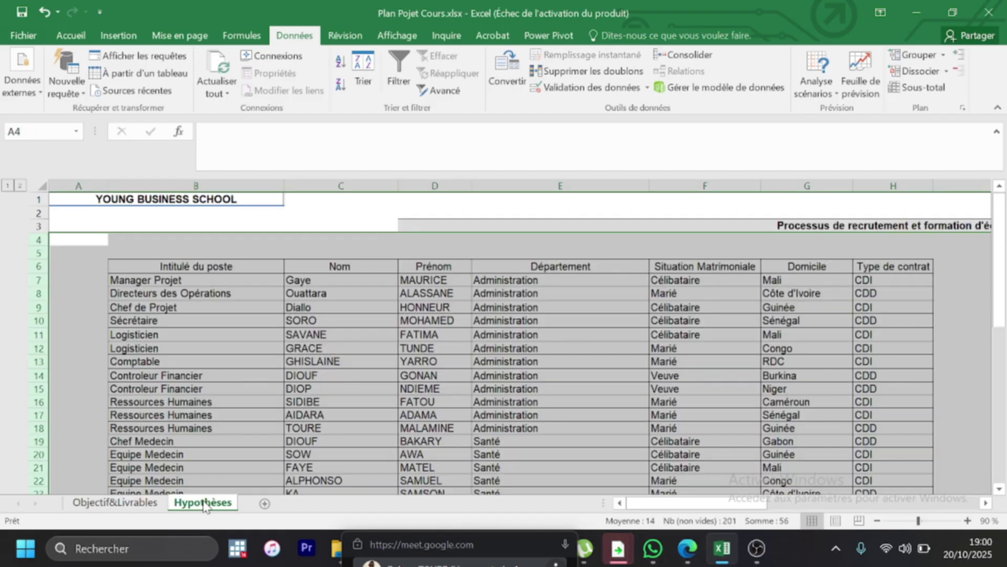
click(101, 294)
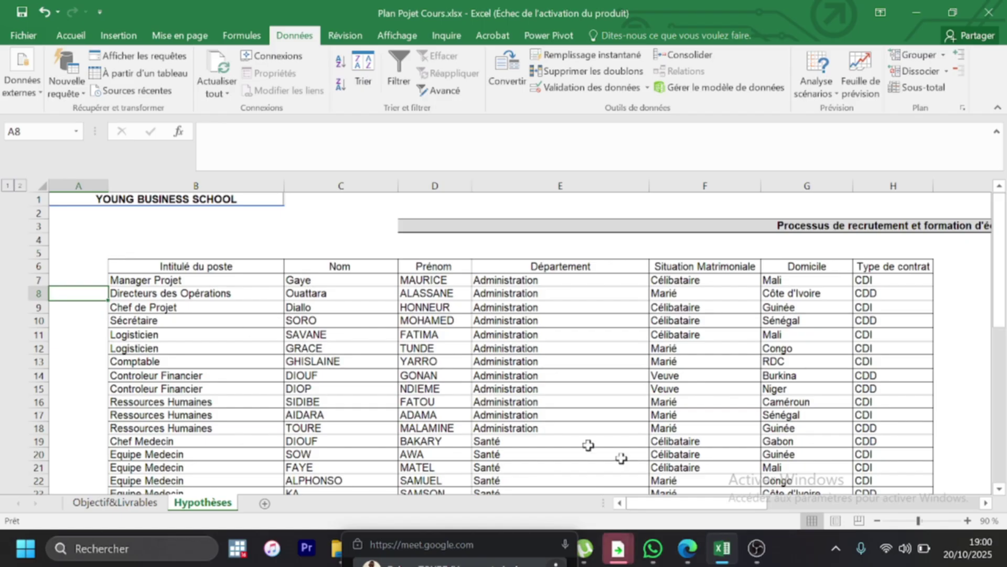
drag(660, 505, 688, 506)
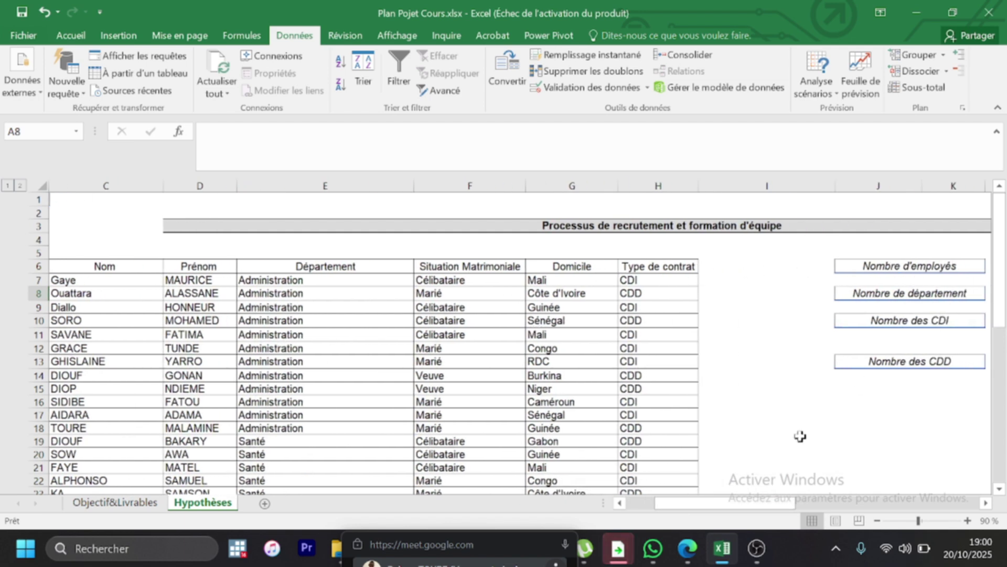
drag(717, 507, 758, 506)
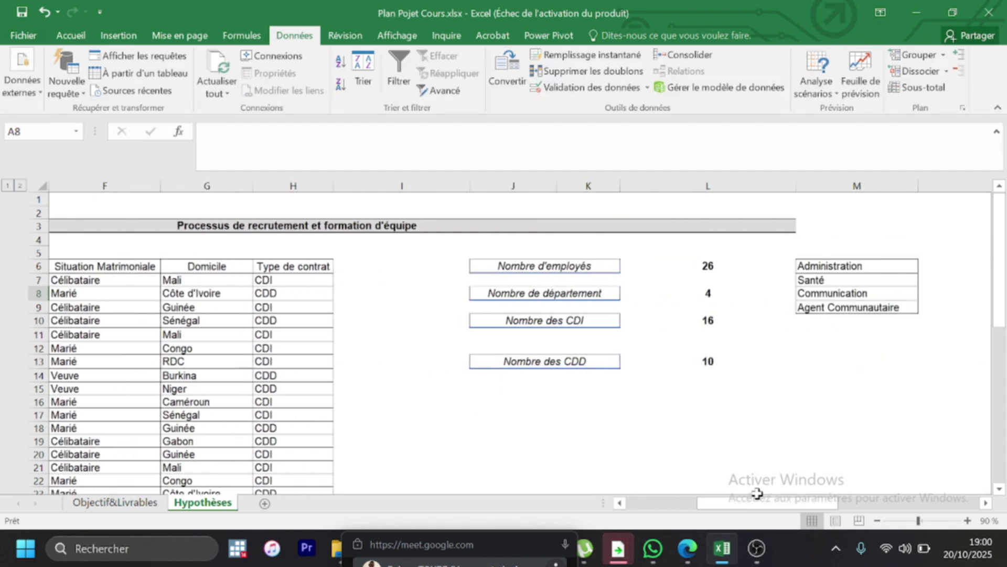
drag(703, 264, 700, 347)
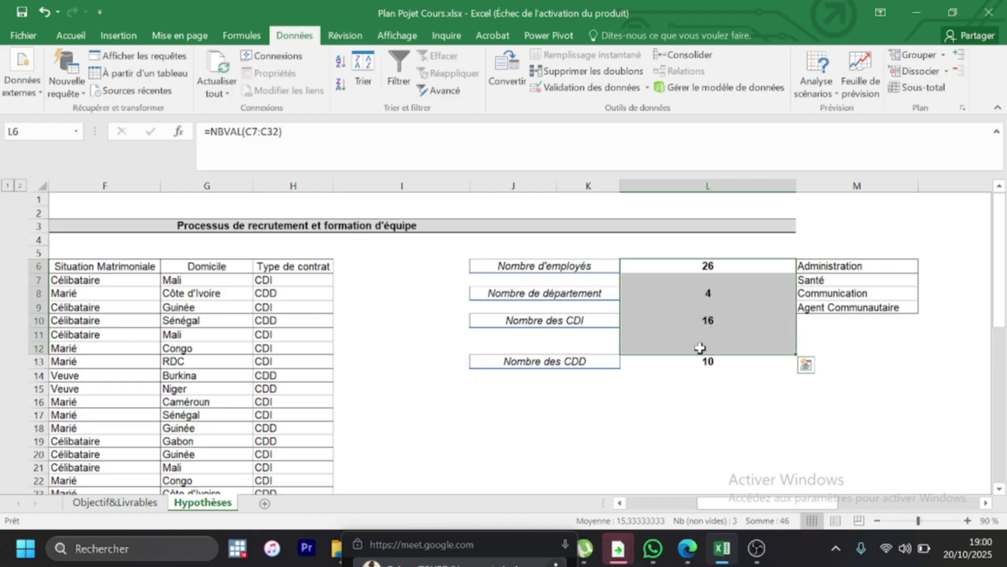
click(682, 271)
drag(682, 272, 676, 357)
key(Delete)
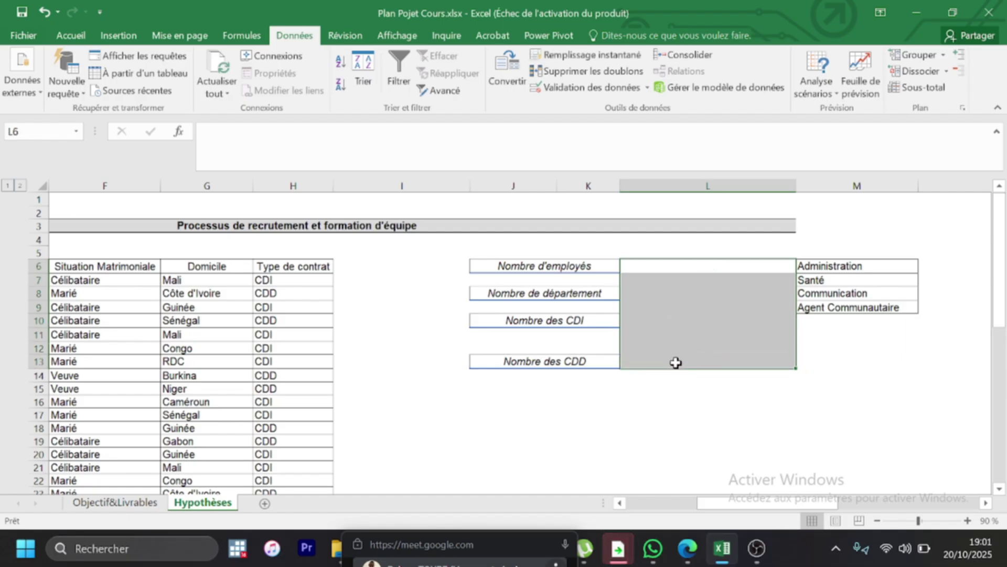
Step: Review the staff table on the Hypothèses sheet, from Intitulé du poste to Type de contrat
drag(411, 388, 790, 516)
click(533, 361)
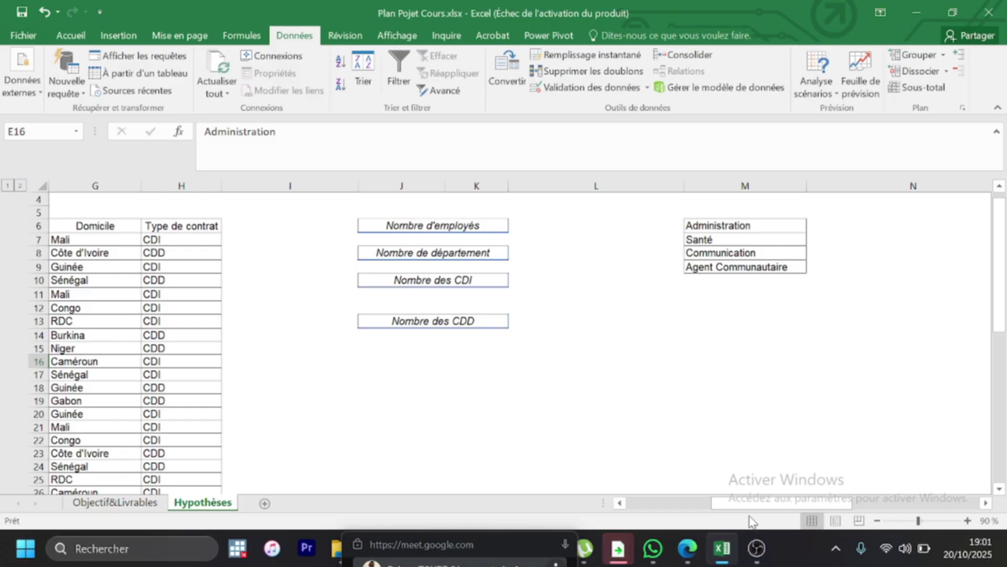
drag(749, 504, 357, 346)
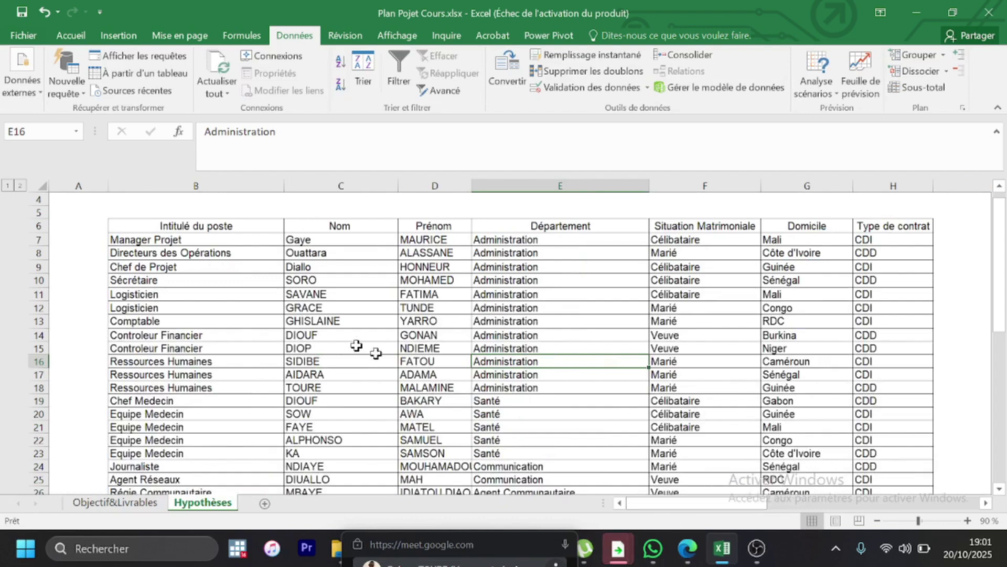
Step: Review the Nom, Prénom and Département column headings of the staff table on the Hypothèses sheet
click(118, 209)
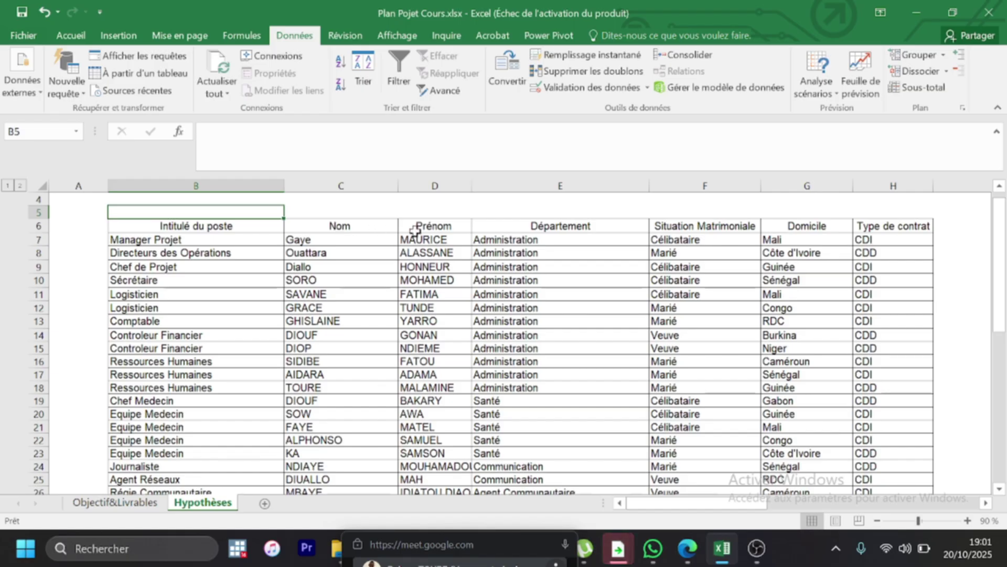
click(371, 222)
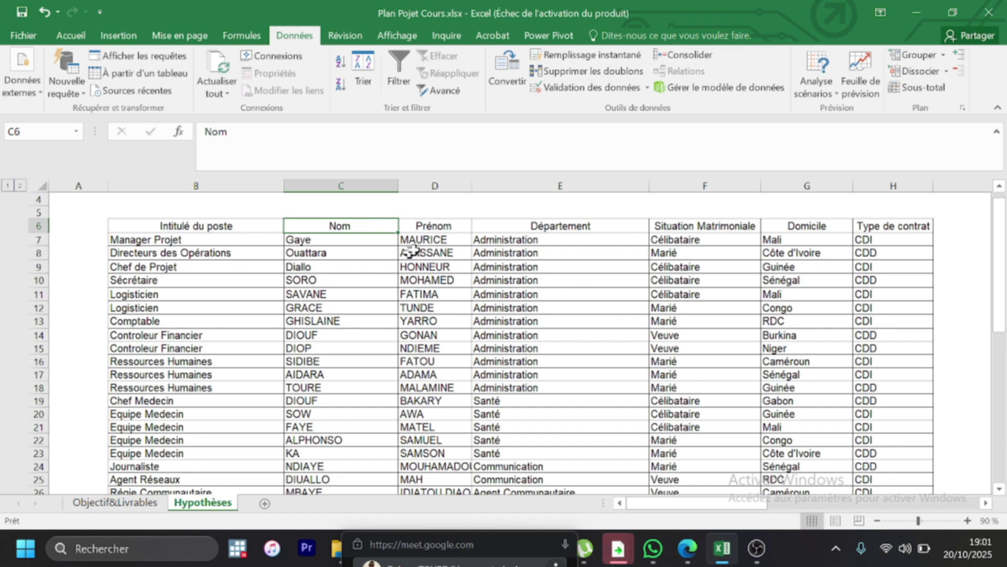
click(433, 227)
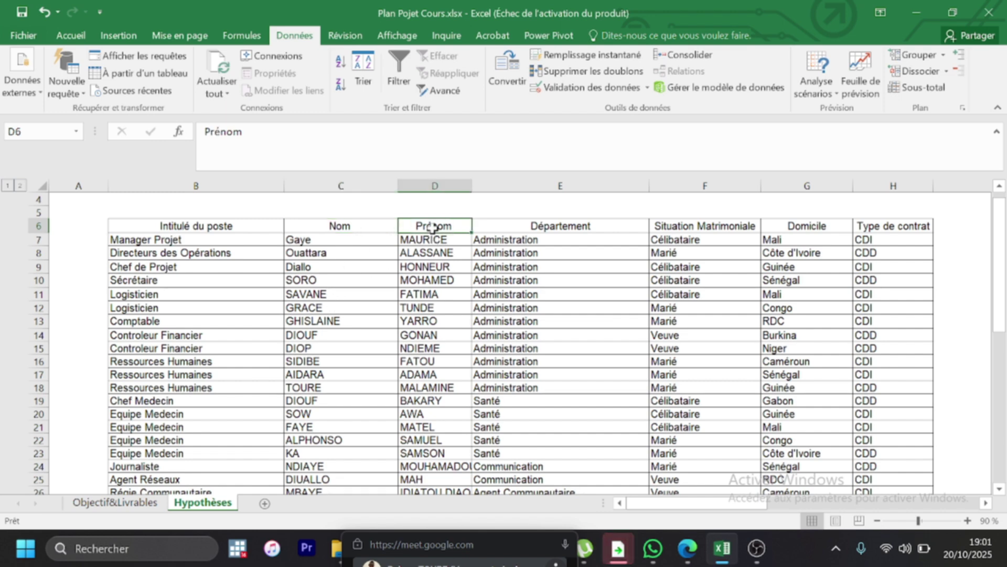
click(527, 230)
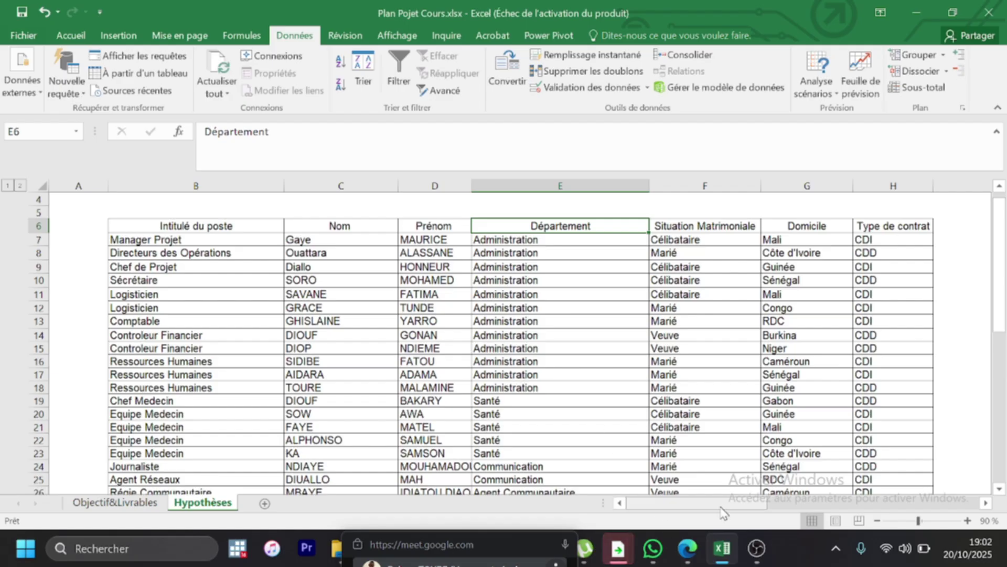
Step: Remove all borders from the department list in M6:M9, from Administration to Agent Communautaire
scroll(722, 509, right, 3)
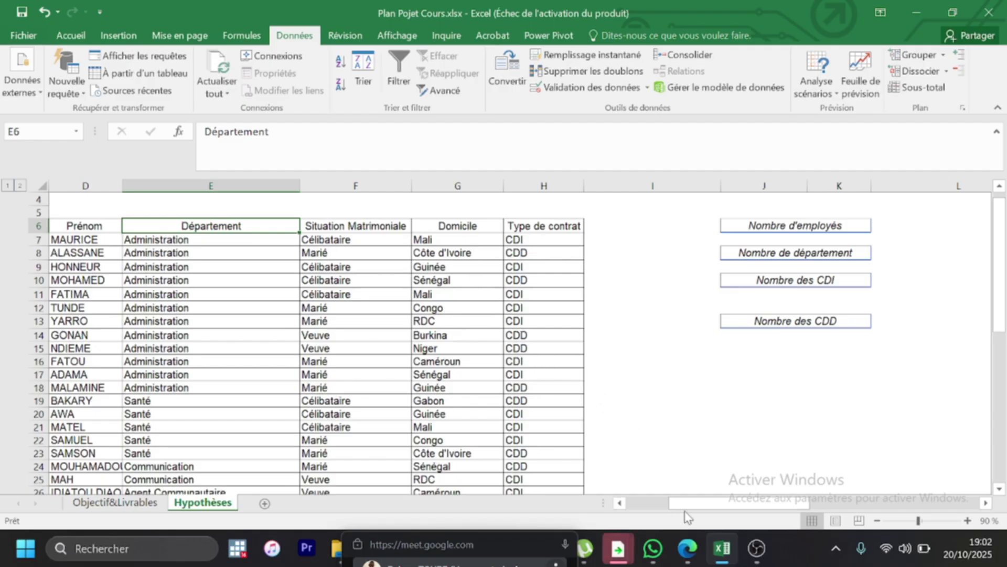
drag(691, 506, 732, 505)
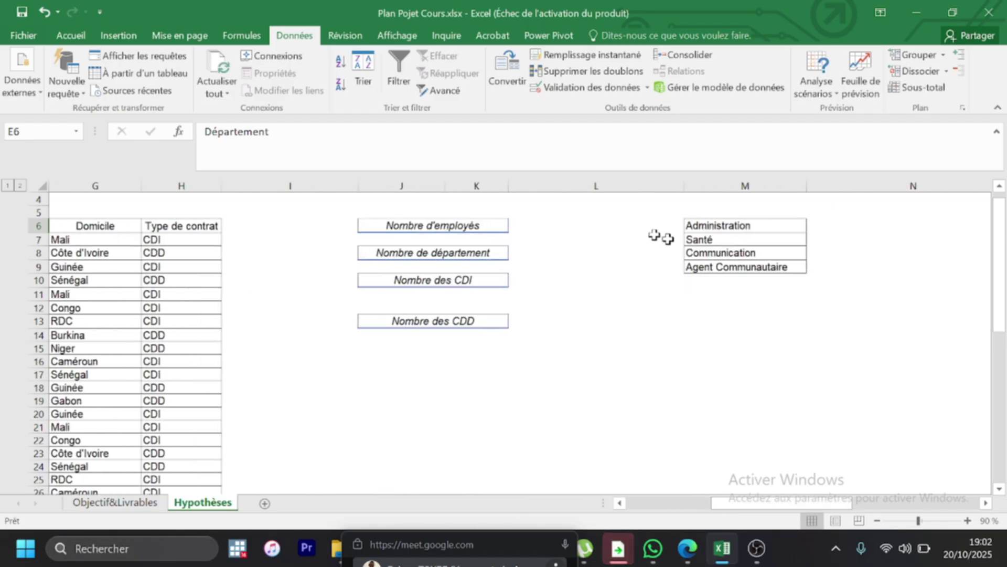
drag(690, 224, 697, 262)
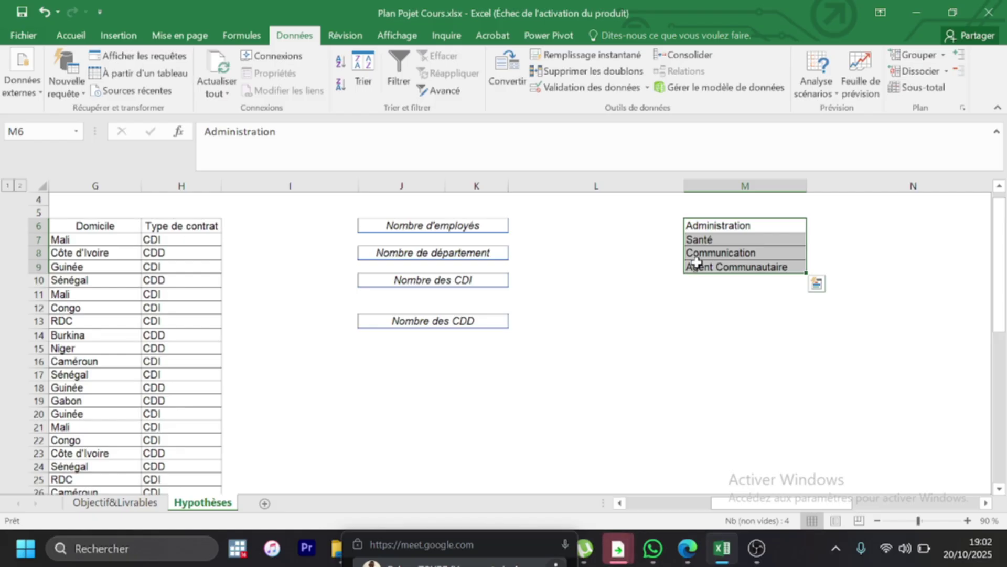
click(63, 40)
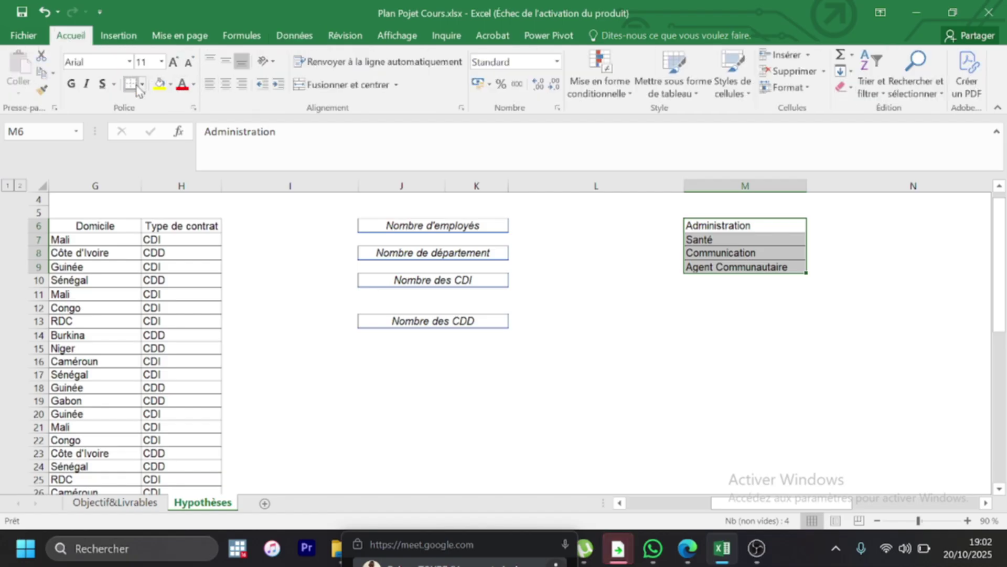
click(140, 86)
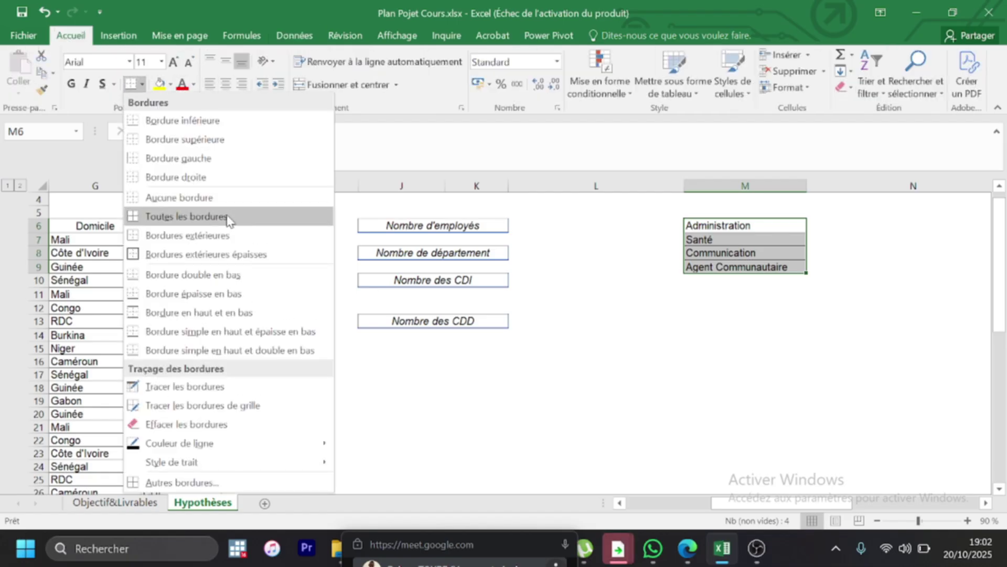
click(220, 199)
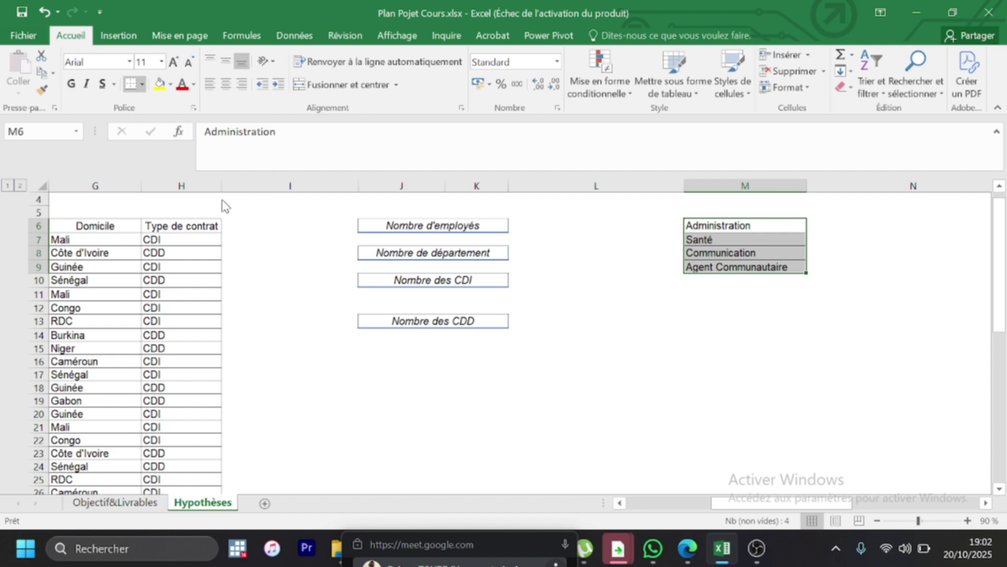
click(619, 425)
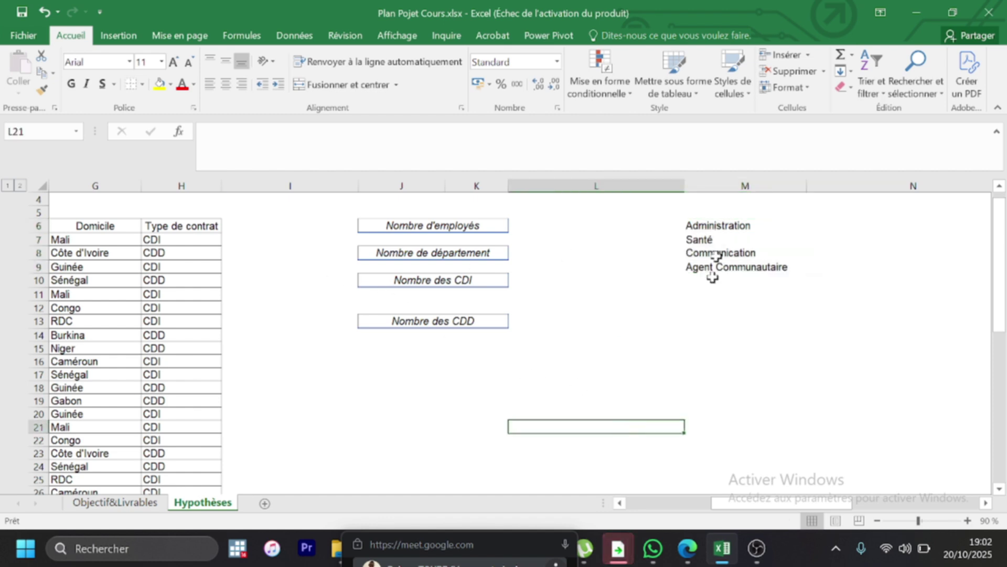
scroll(733, 434, left, 5)
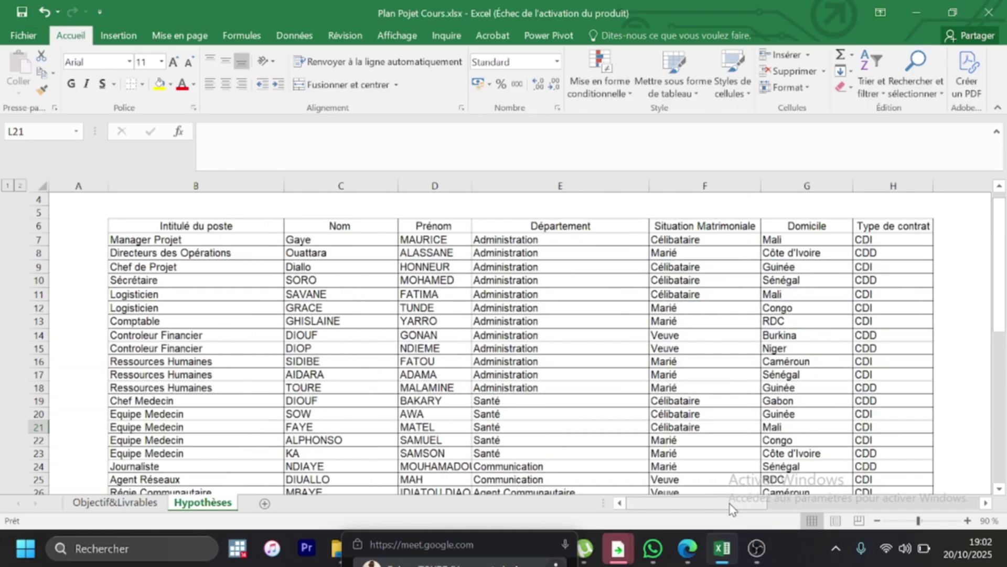
drag(732, 502, 823, 505)
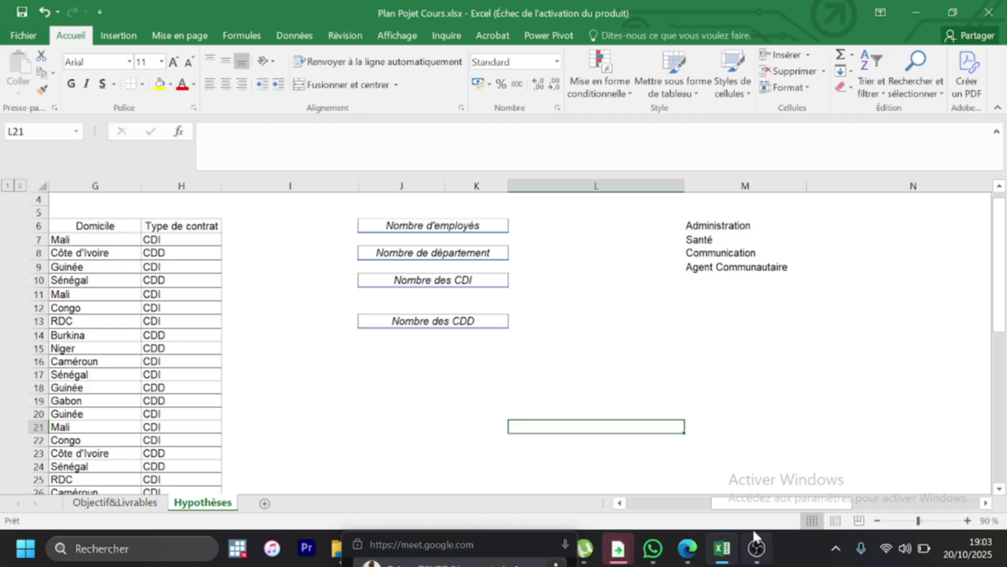
drag(755, 502, 774, 520)
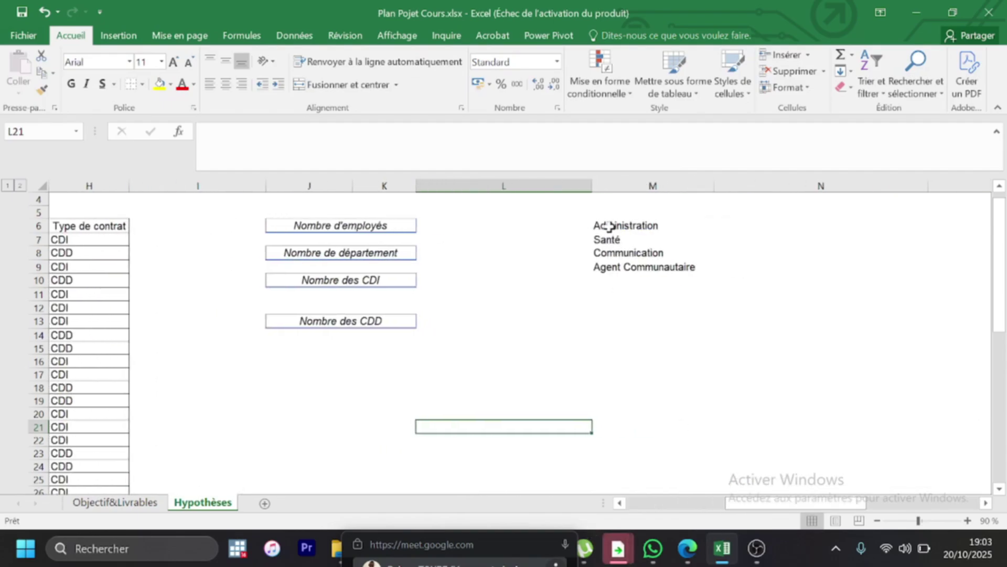
Step: Count the employees in L6 beside Nombre d'employés with the formula =NBVAL(C7:C32) over the Nom column
click(453, 227)
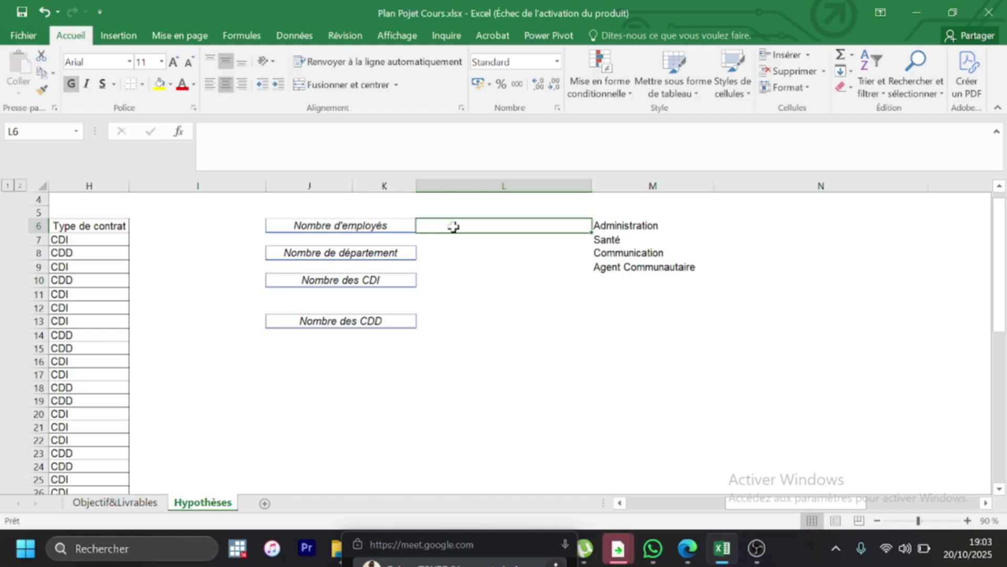
mouse_move(742, 505)
mouse_down()
mouse_move(637, 512)
mouse_move(729, 510)
mouse_up()
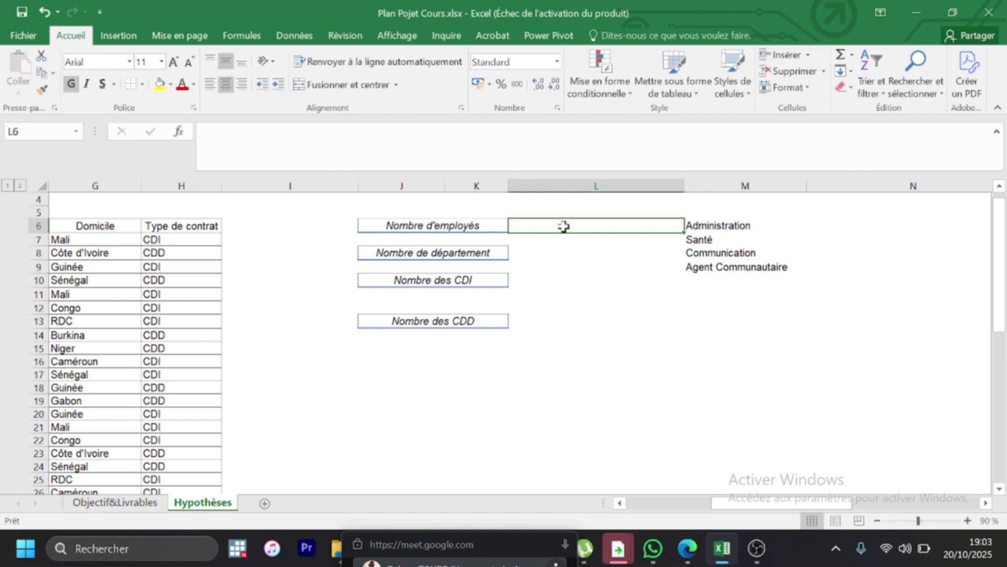
text(=)
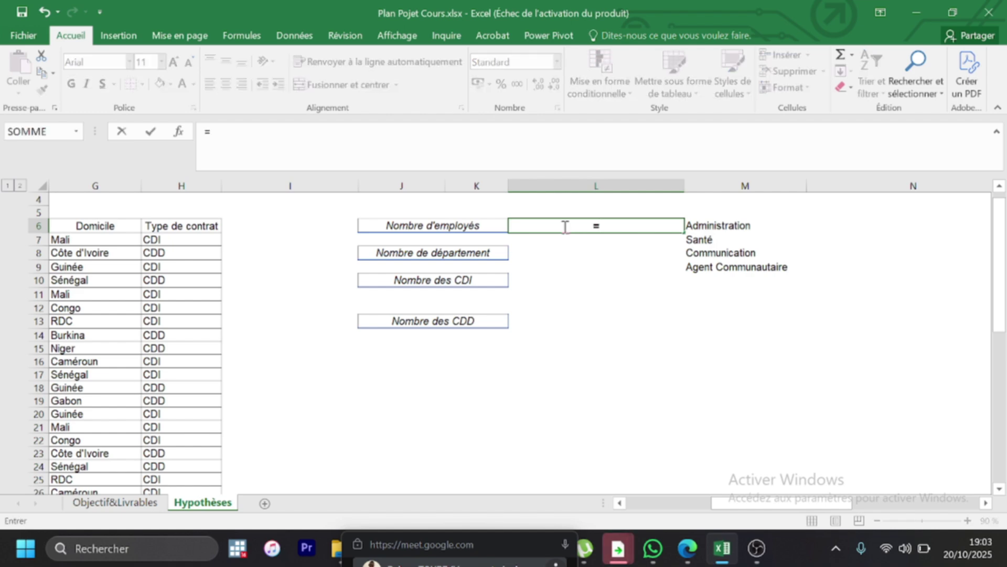
text(NB)
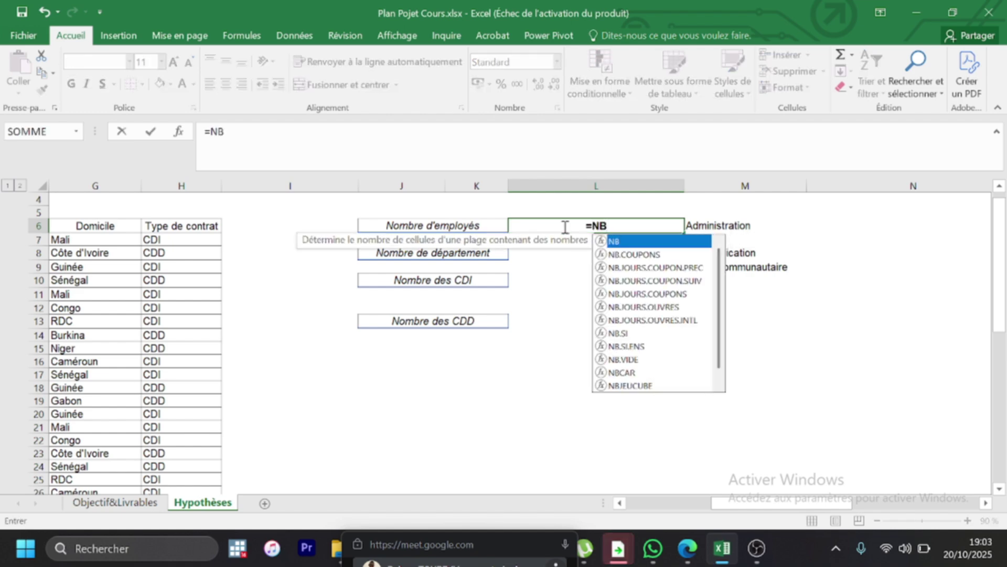
text(V)
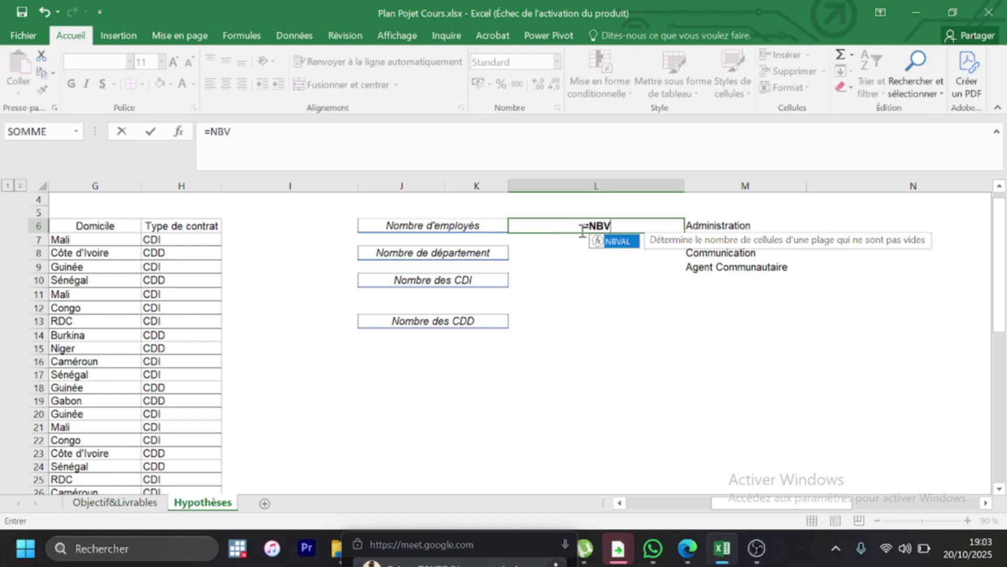
double_click(629, 243)
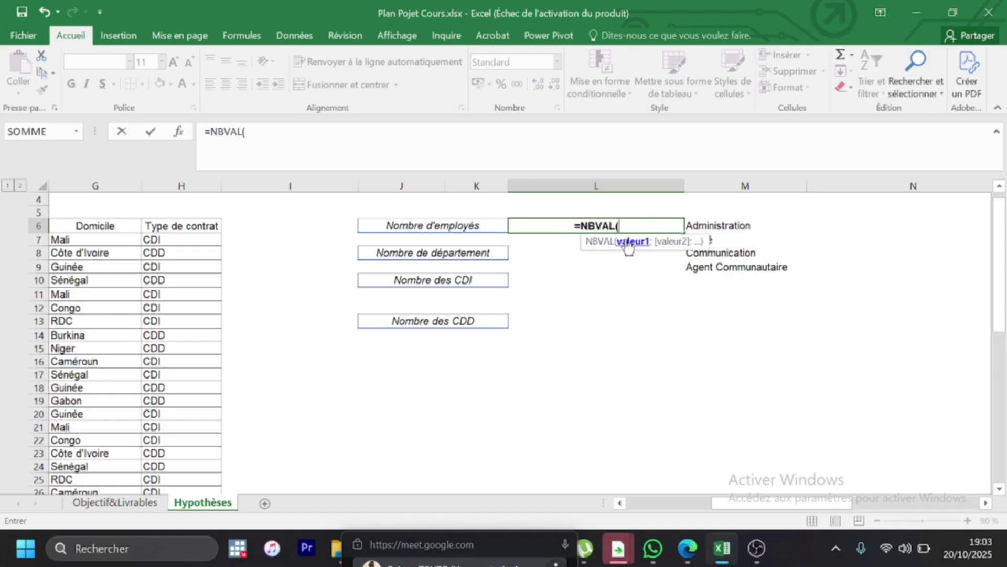
drag(745, 503, 672, 506)
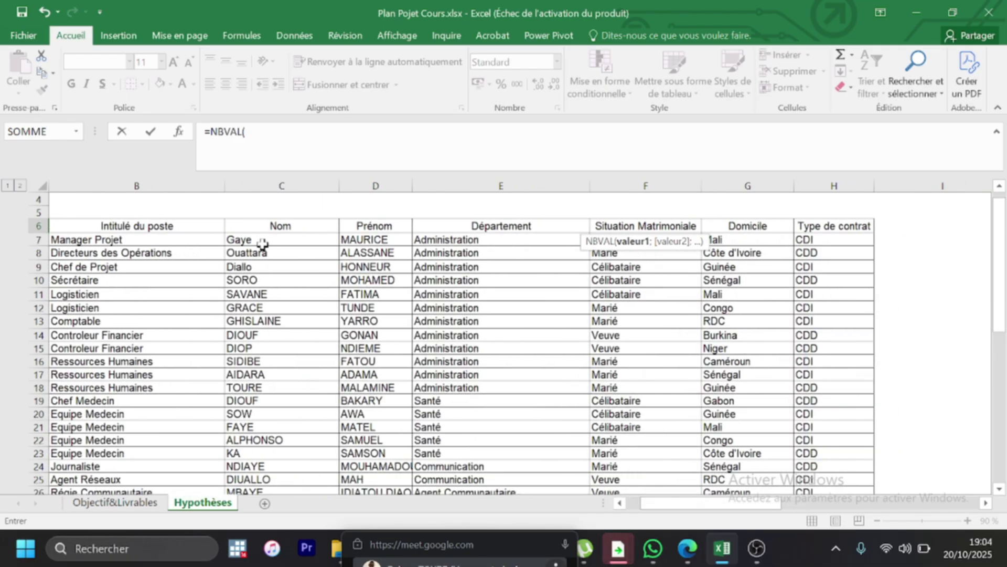
drag(264, 241, 265, 464)
drag(648, 503, 750, 505)
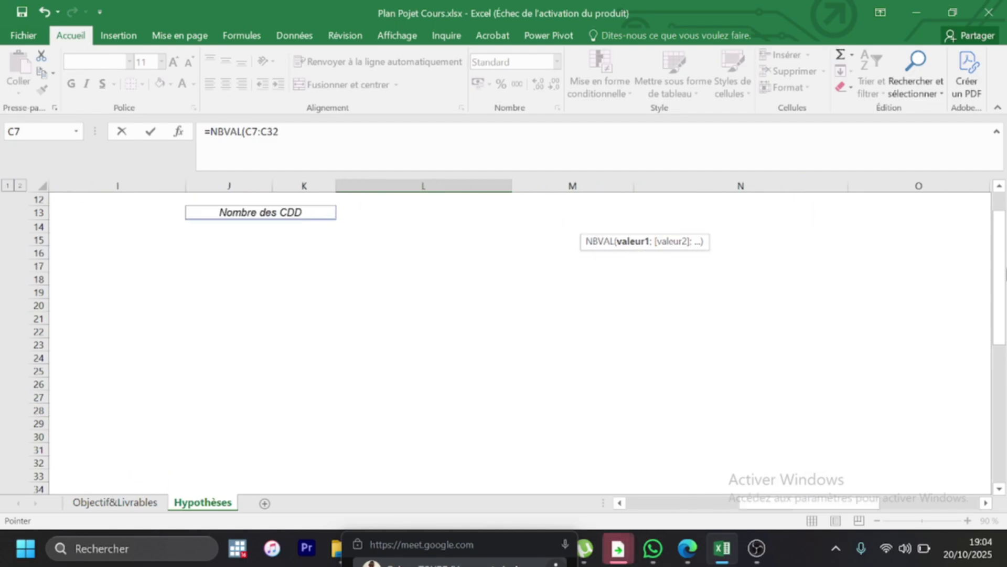
drag(1002, 270, 1000, 256)
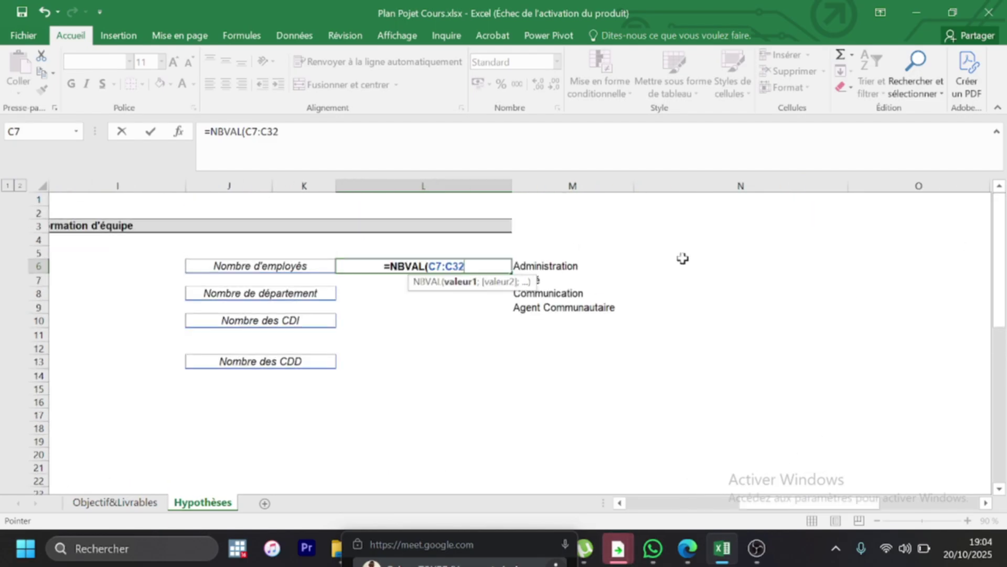
text())
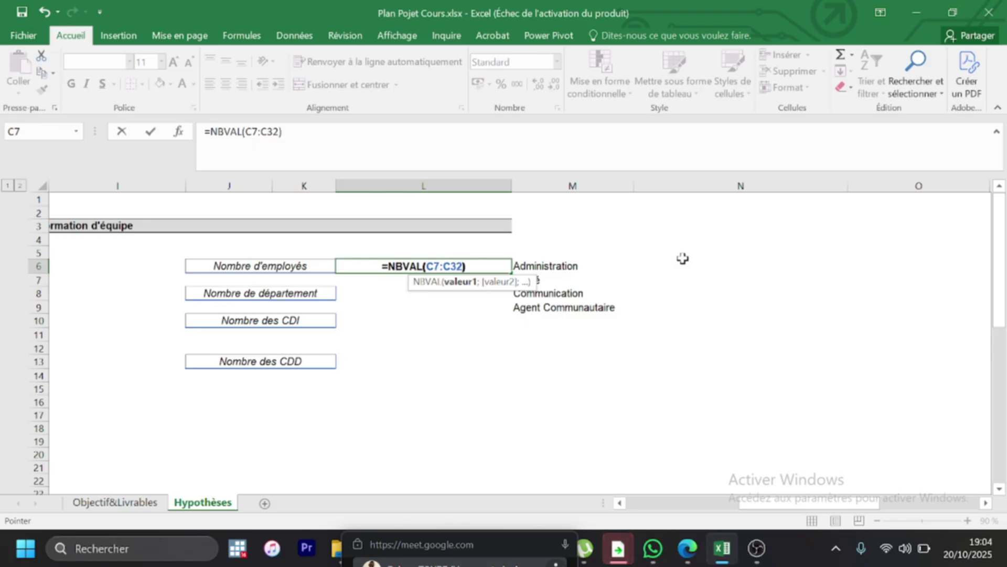
key(Return)
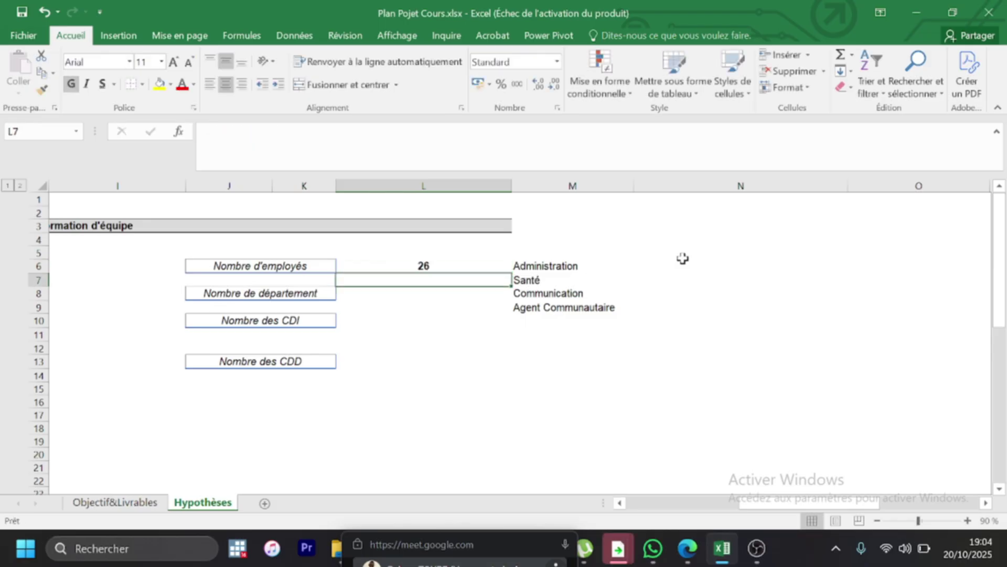
Step: Compare the department list in column M with the staff table's Département column and check the employee count formula in L6
key(Down)
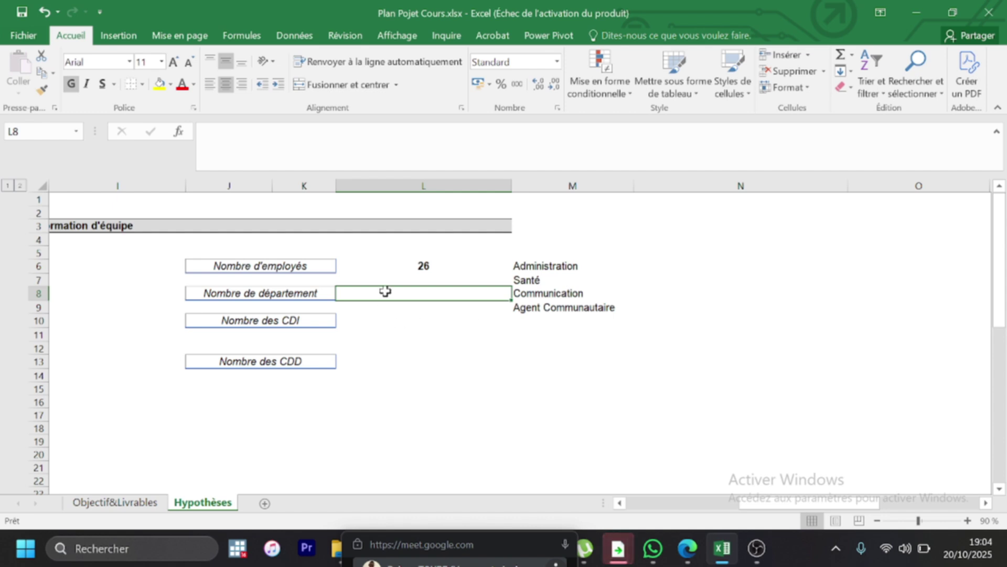
click(534, 280)
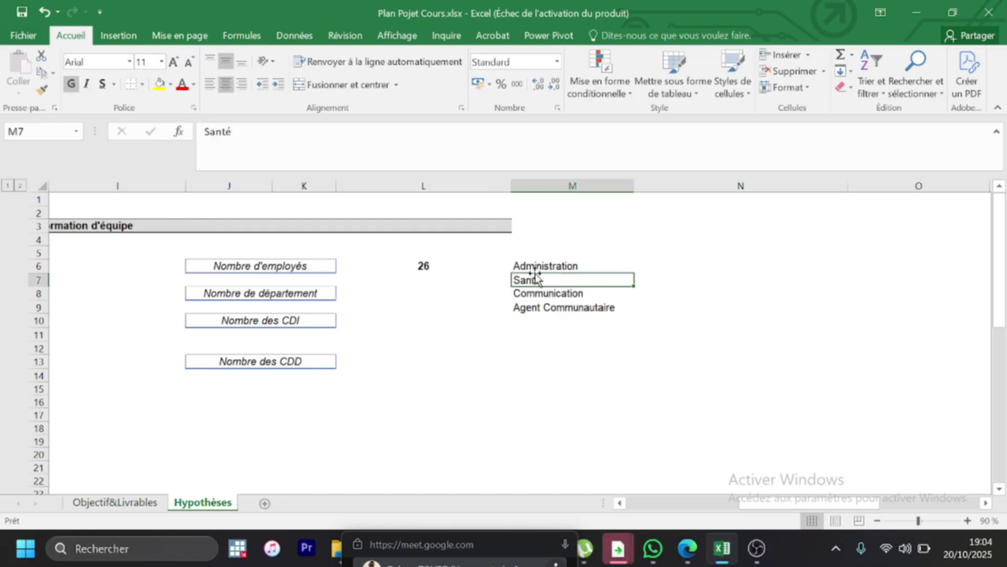
click(383, 296)
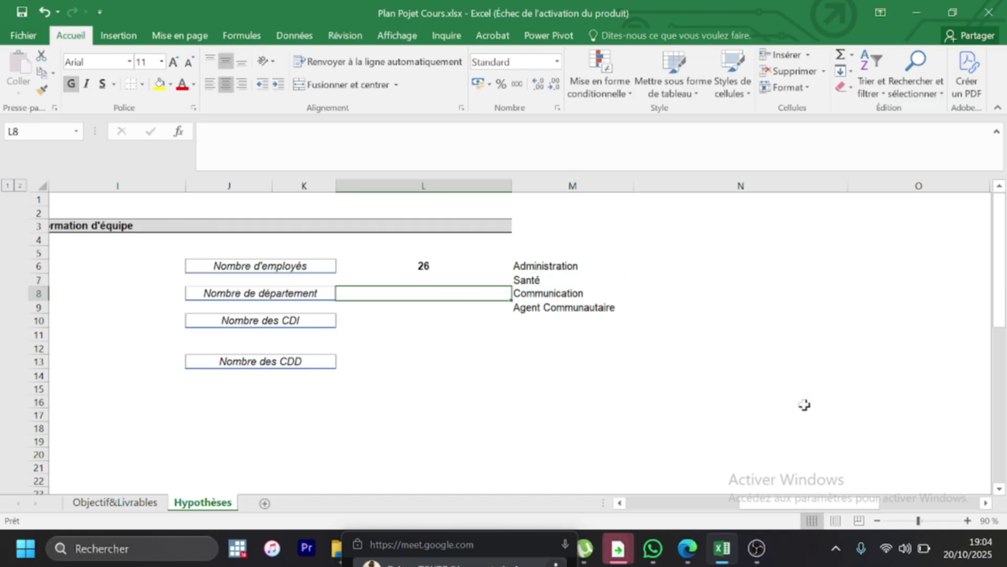
drag(805, 504, 677, 523)
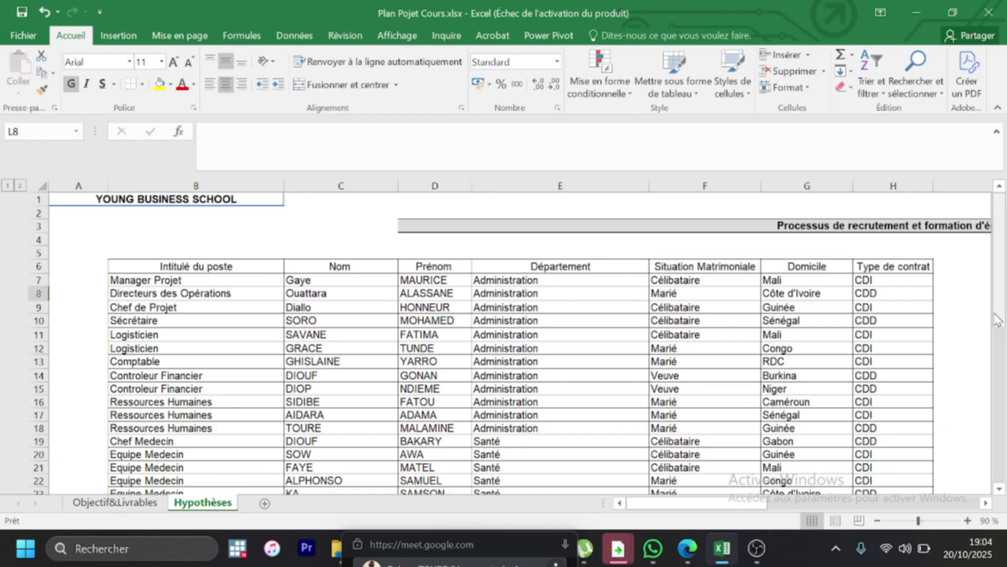
drag(996, 322, 981, 286)
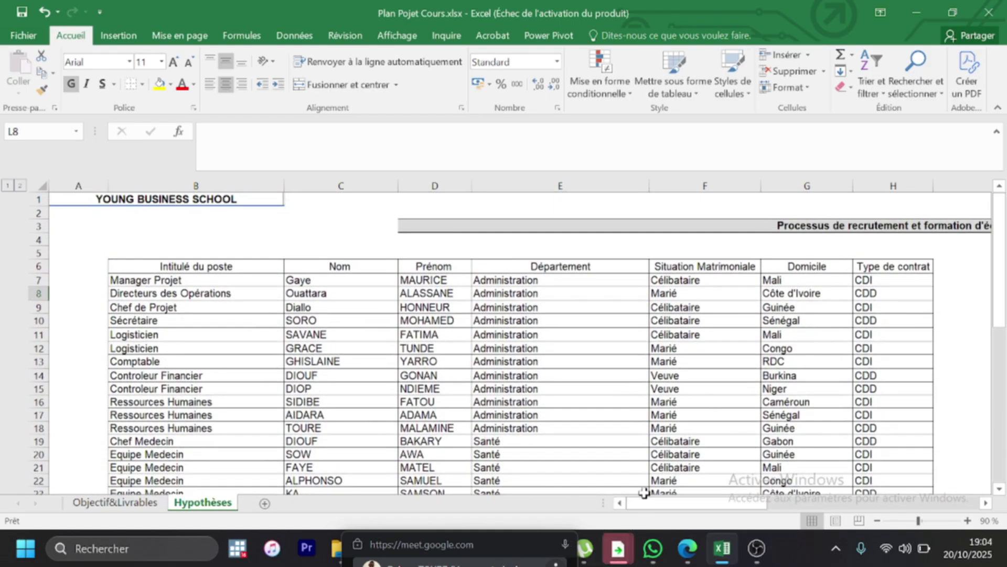
drag(650, 505, 730, 507)
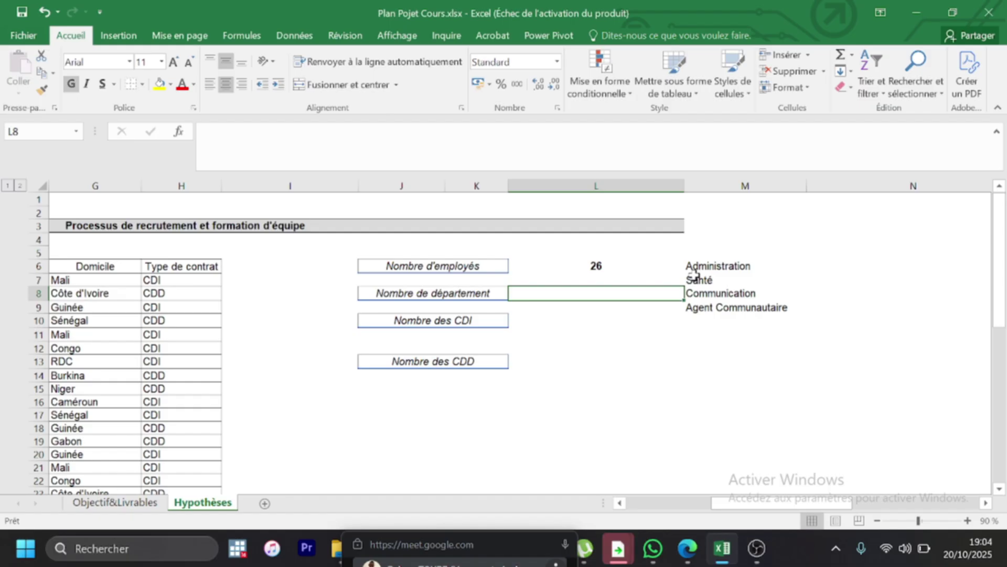
click(596, 263)
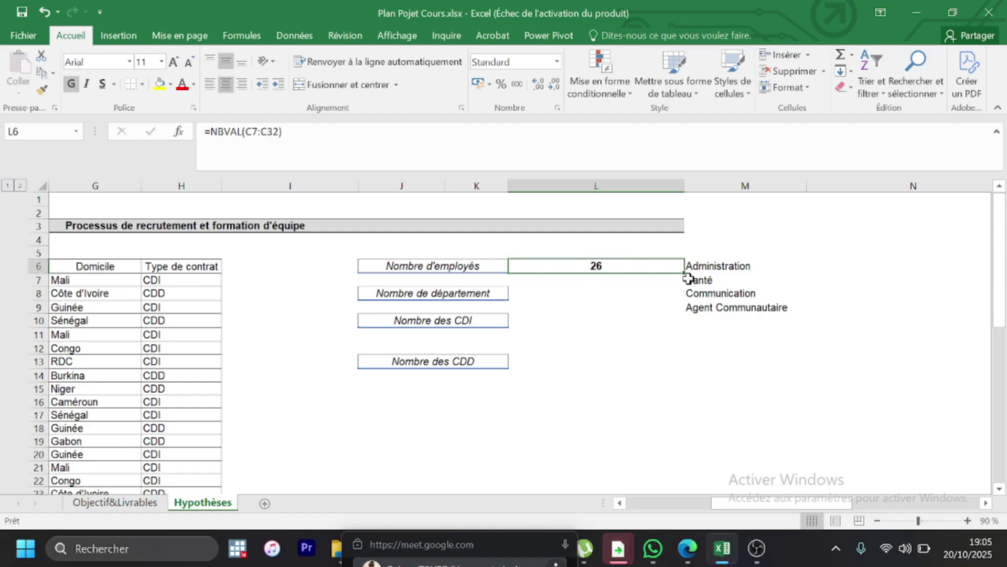
Step: Apply all borders to the department list in M6:M9
drag(577, 289, 697, 317)
click(713, 264)
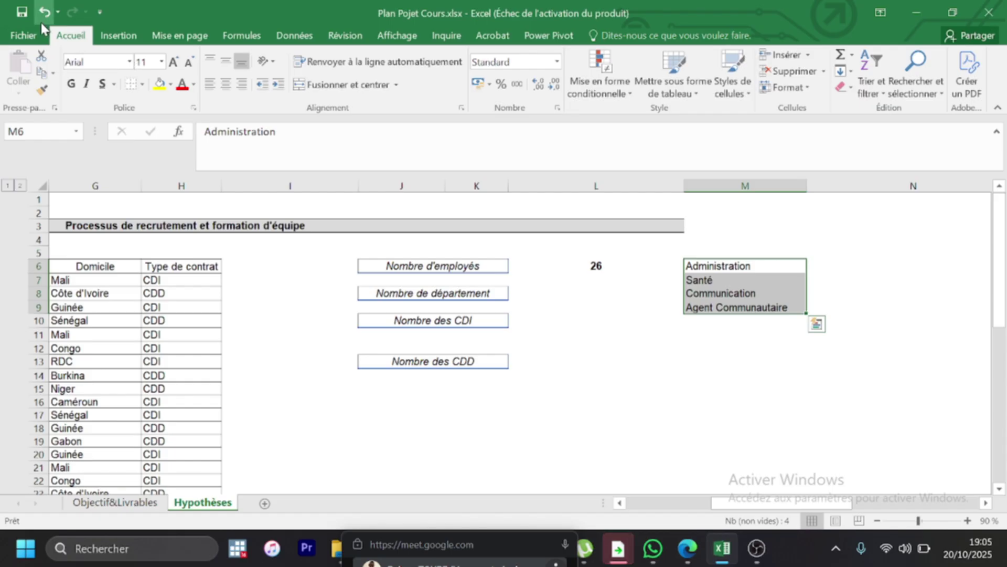
click(142, 85)
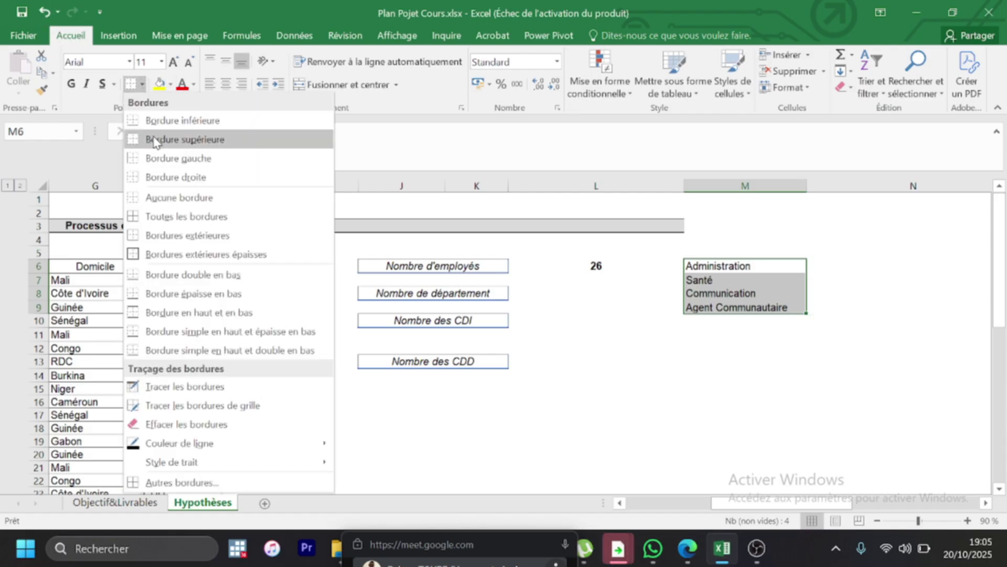
click(185, 221)
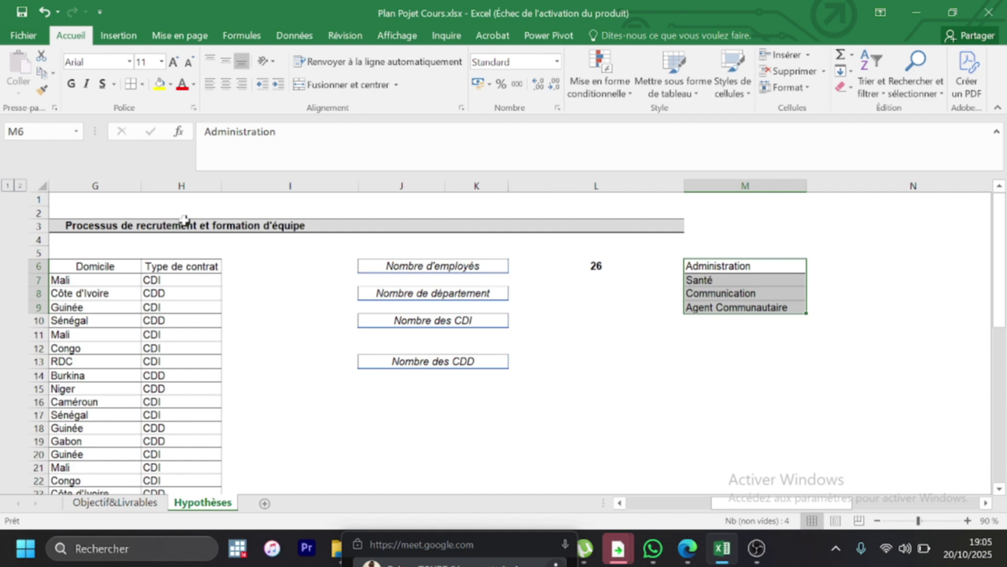
Step: Count the departments in L8 beside Nombre de département with the formula =NBVAL(M6:M9)
click(579, 294)
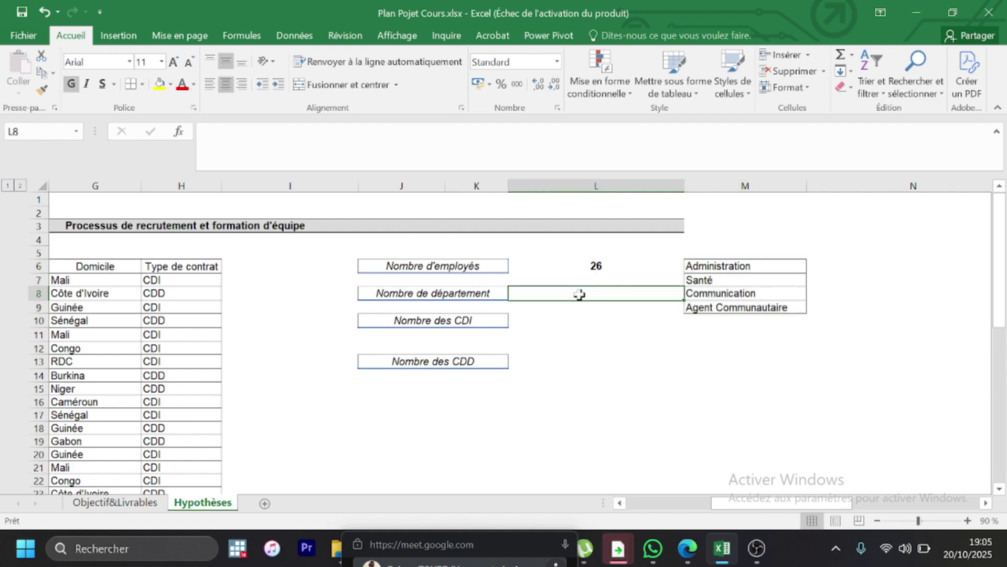
text(=)
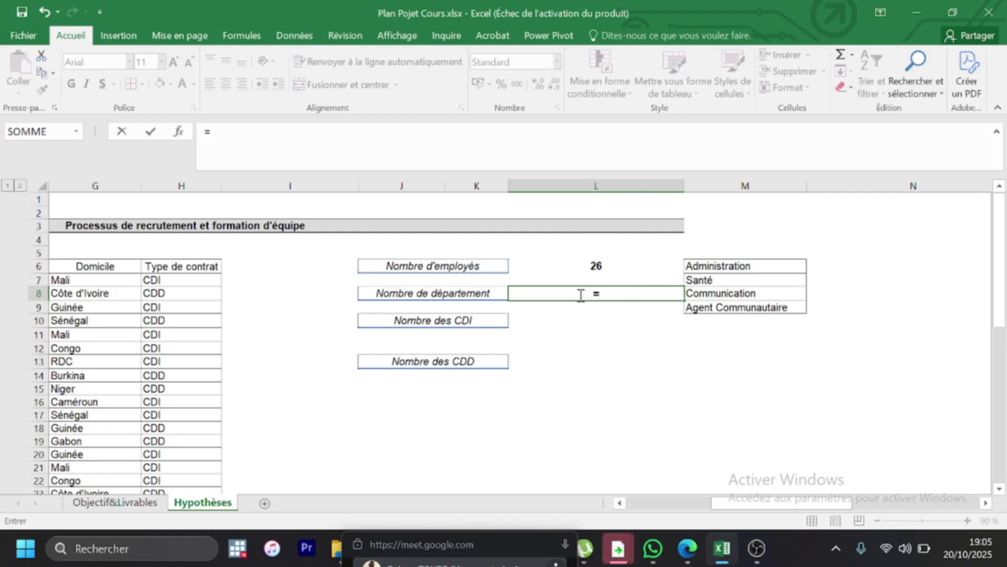
text(NBva)
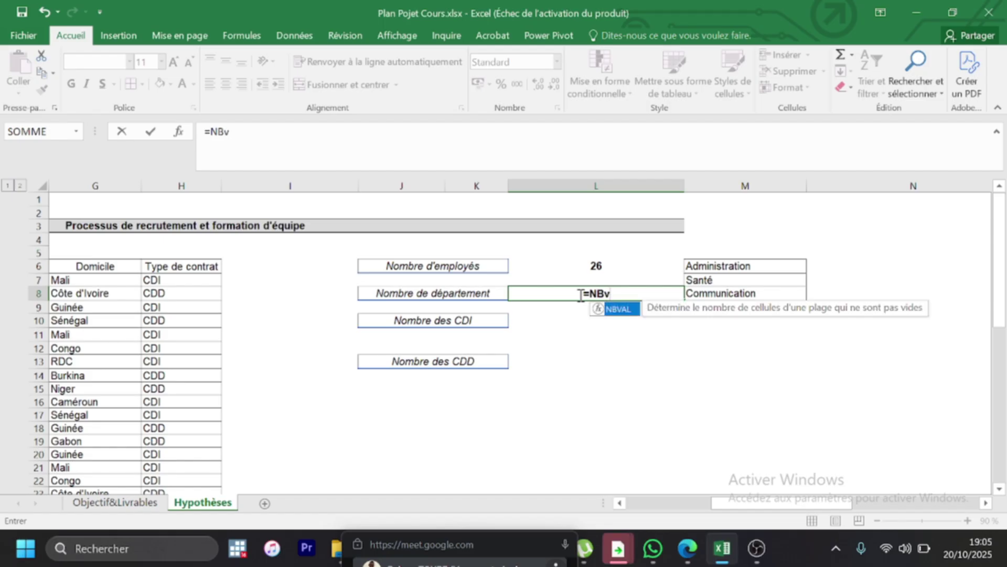
double_click(633, 309)
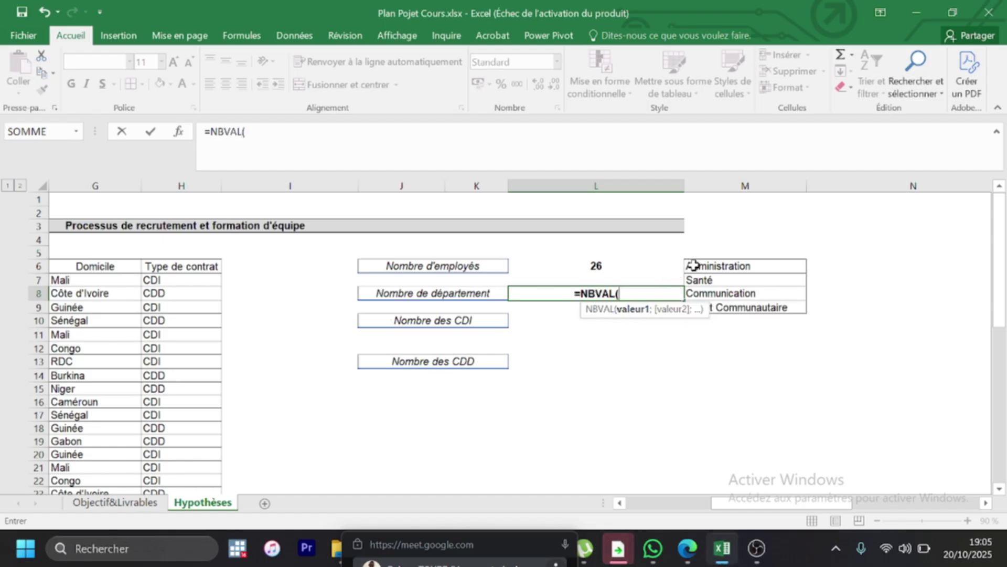
drag(693, 265, 710, 303)
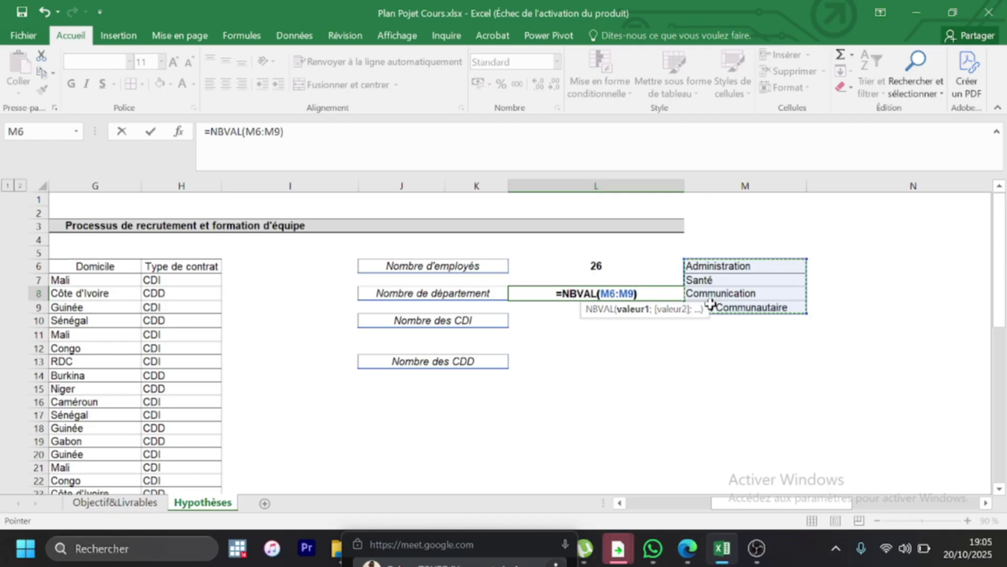
key(Return)
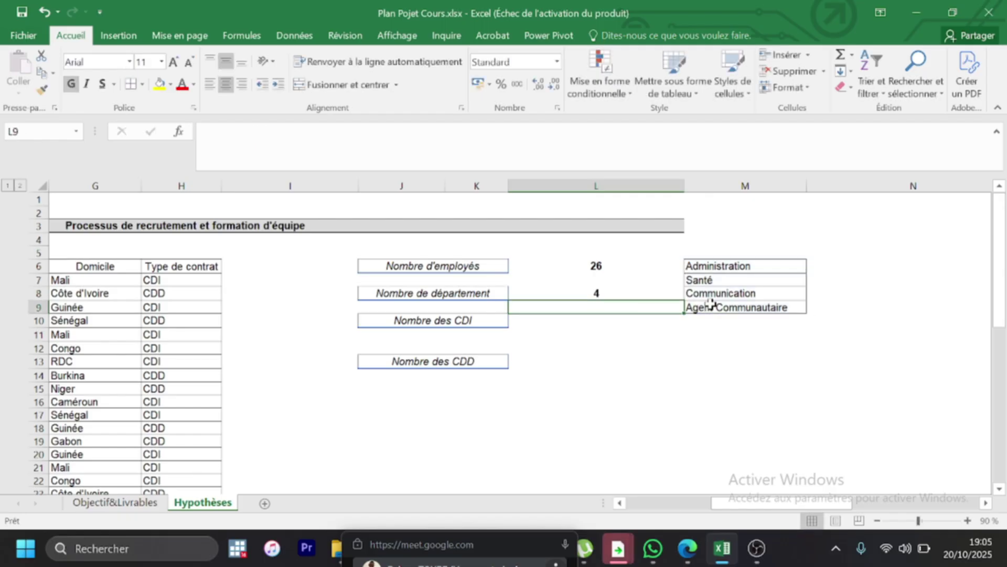
Step: Count the CDI contracts in L10 beside Nombre des CDI with the formula =NB.SI(H7:H32;"CDI") over the Type de contrat column
key(Down)
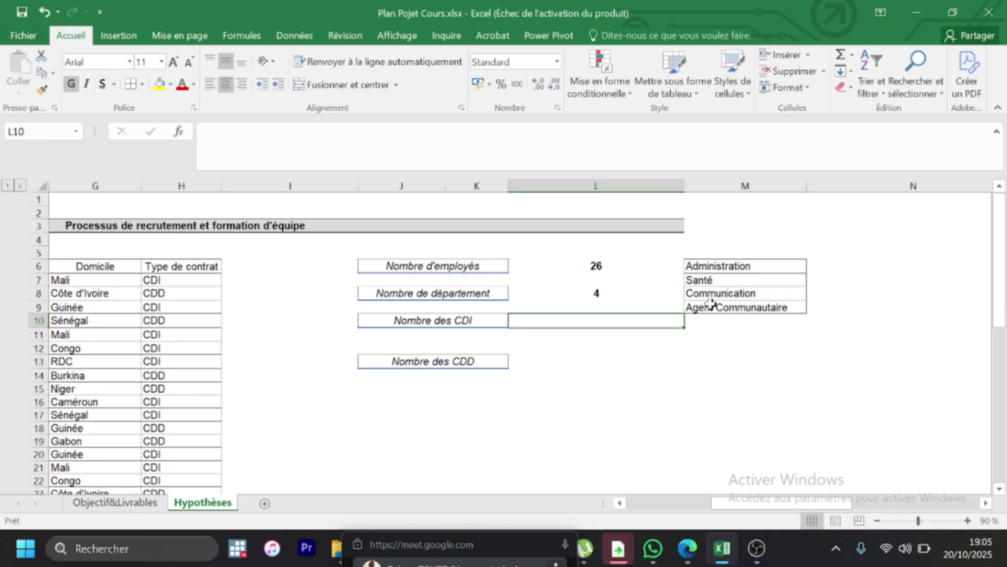
text(=NB)
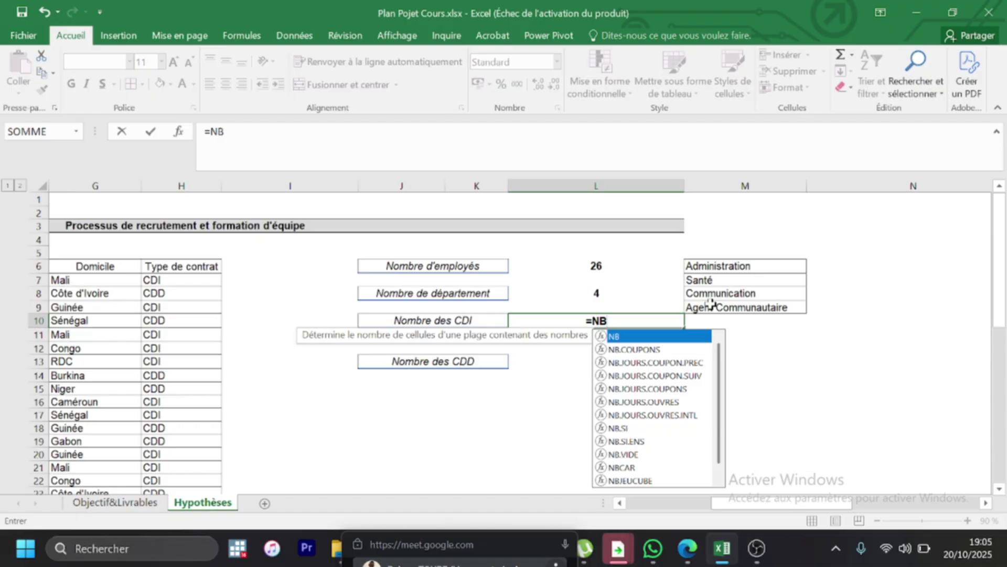
text(.SI)
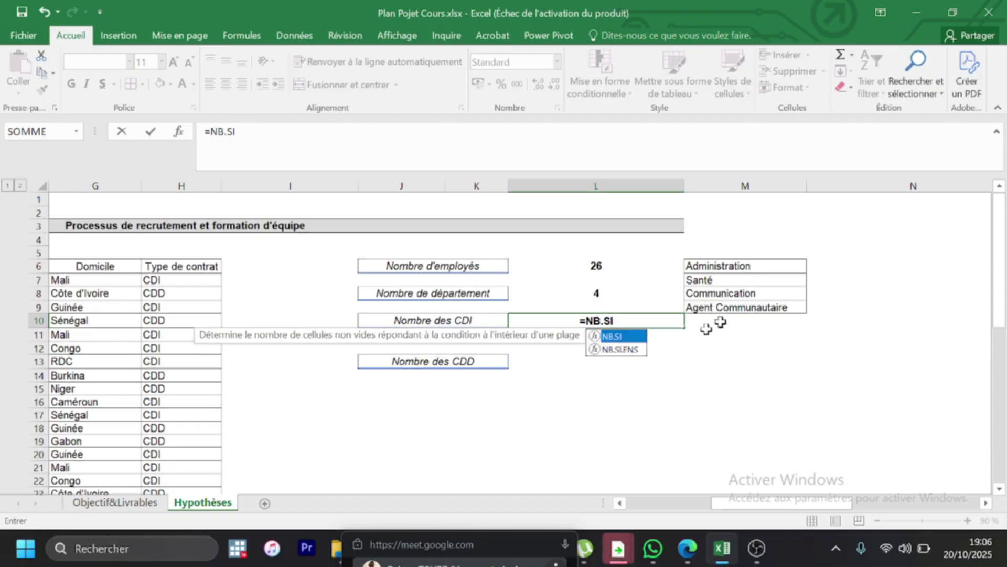
double_click(629, 336)
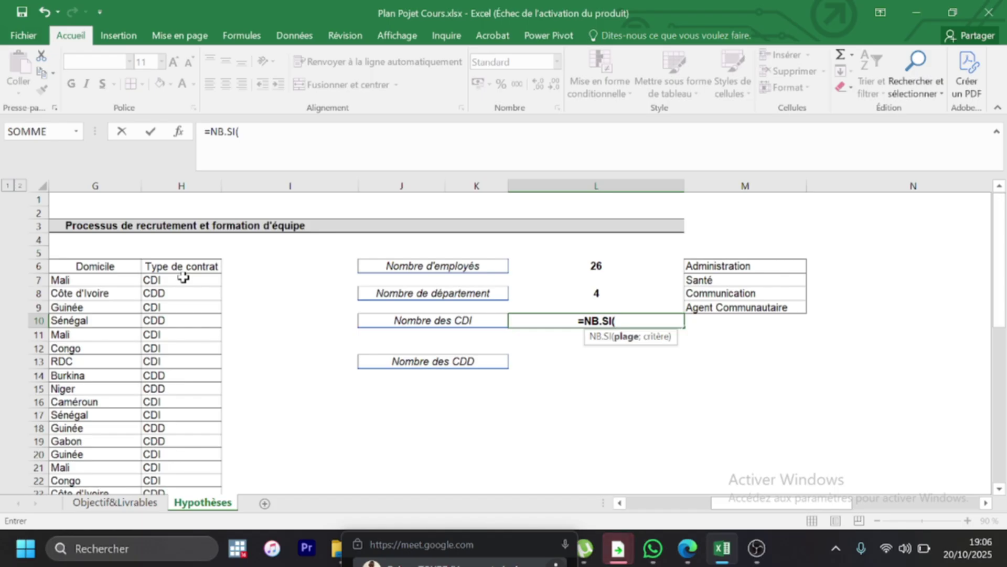
drag(183, 277, 180, 459)
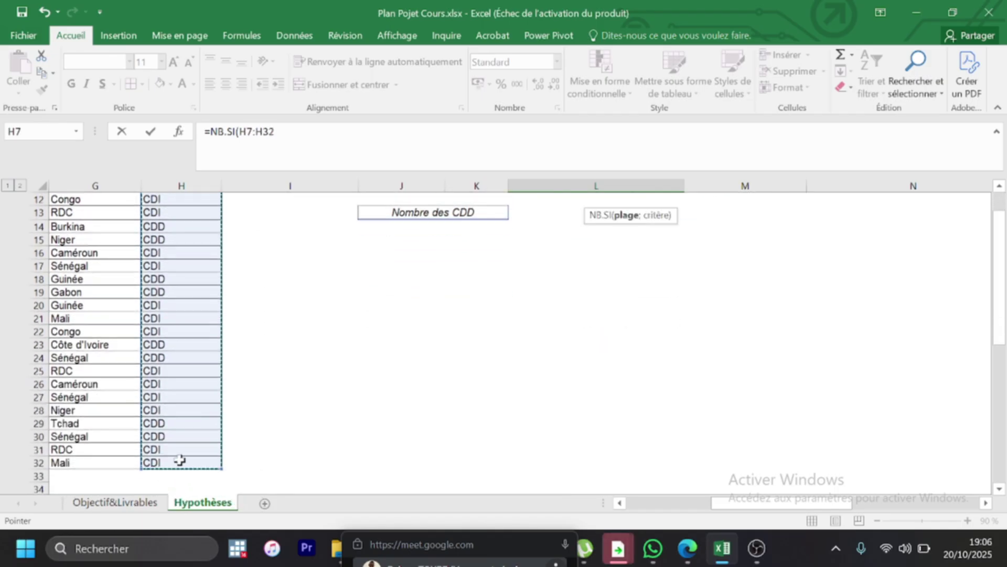
scroll(1004, 330, up, 4)
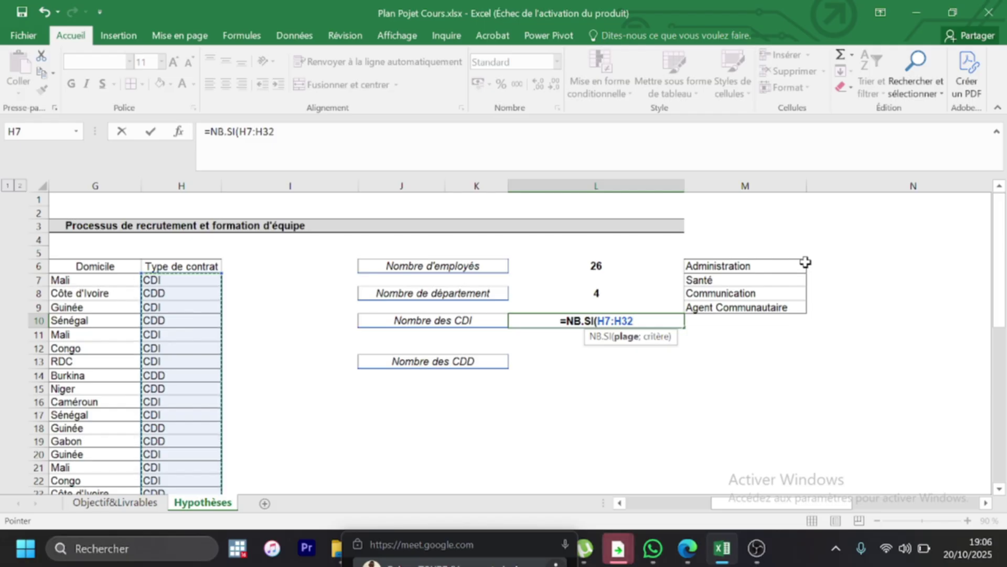
text(;)
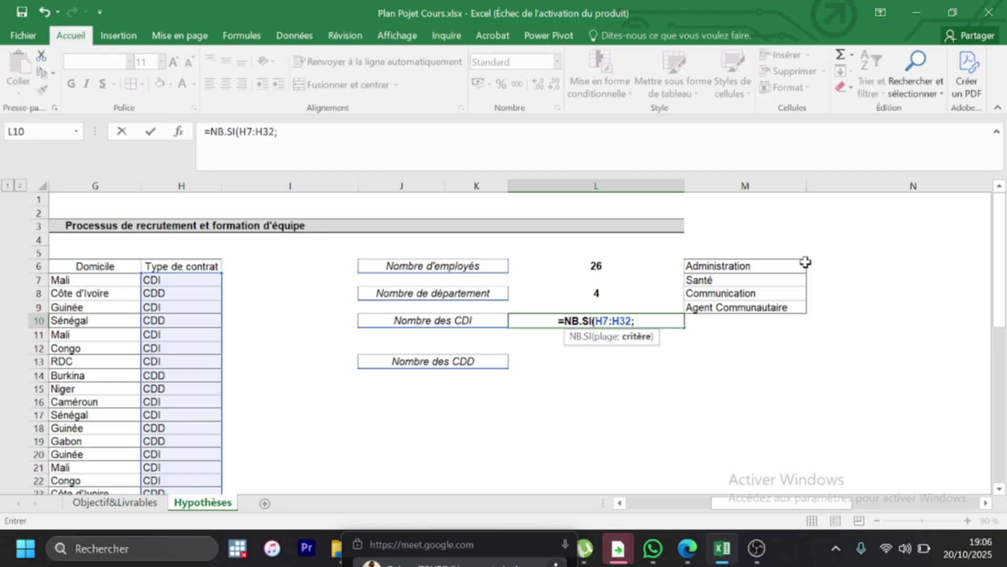
text(")
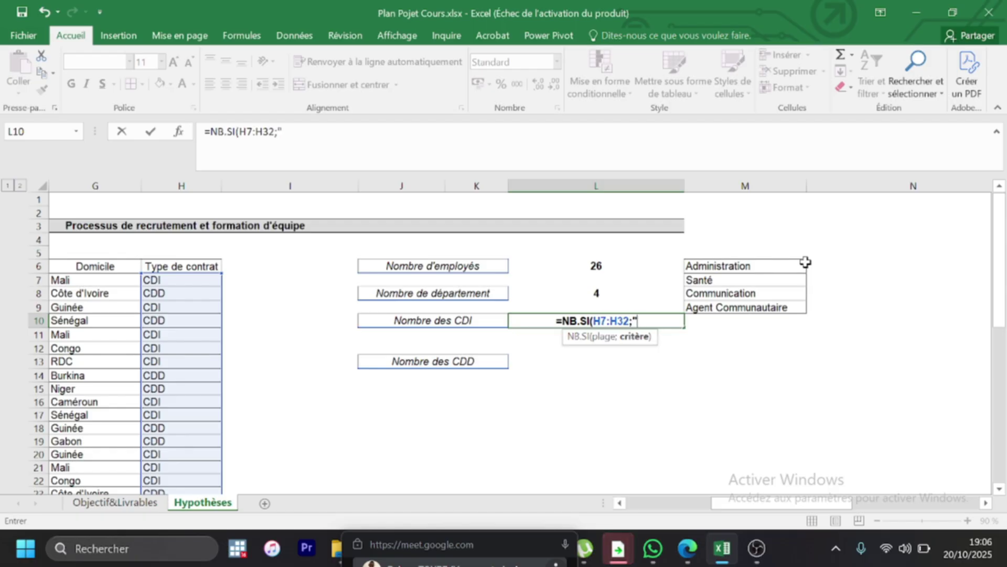
text(CDI)
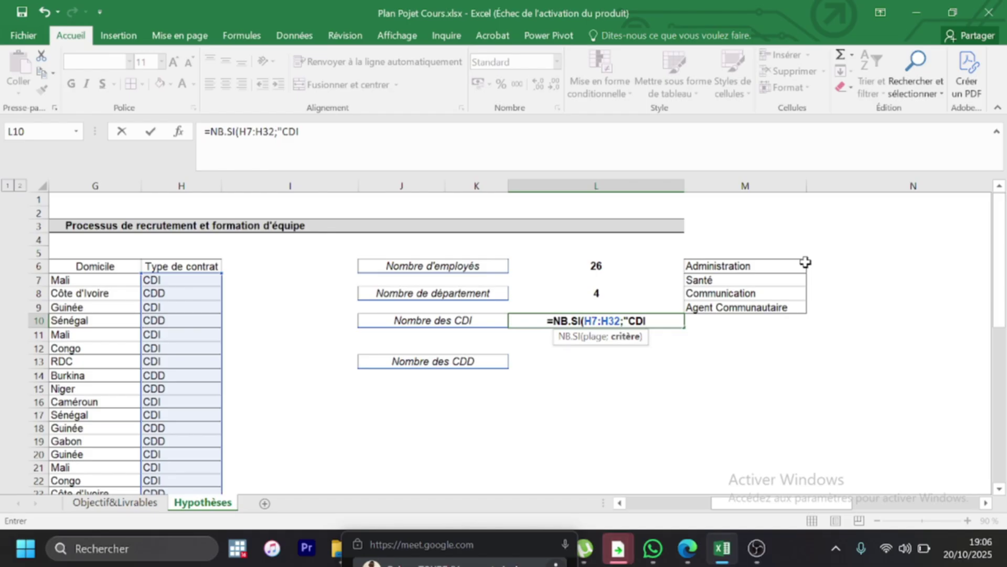
text("))
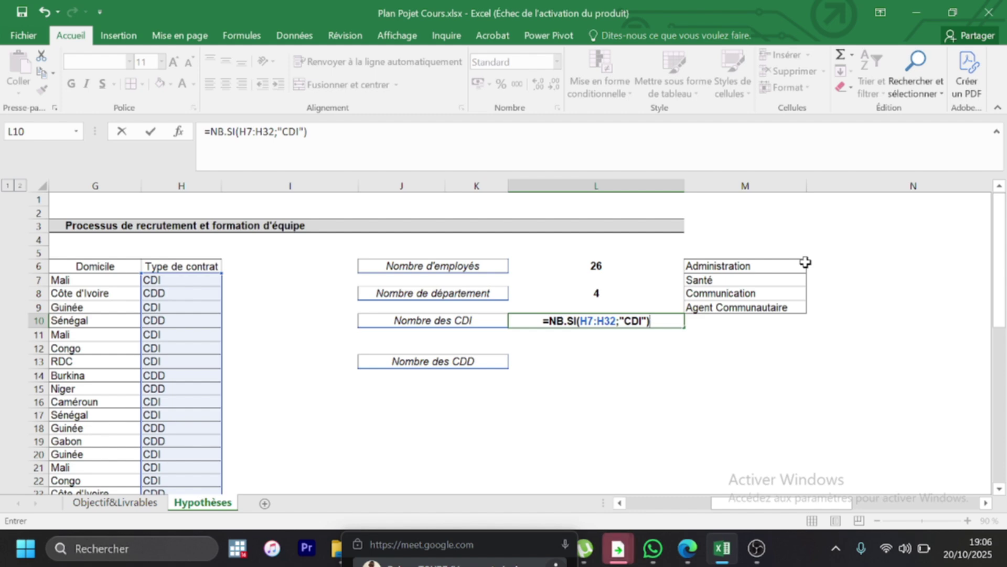
key(Return)
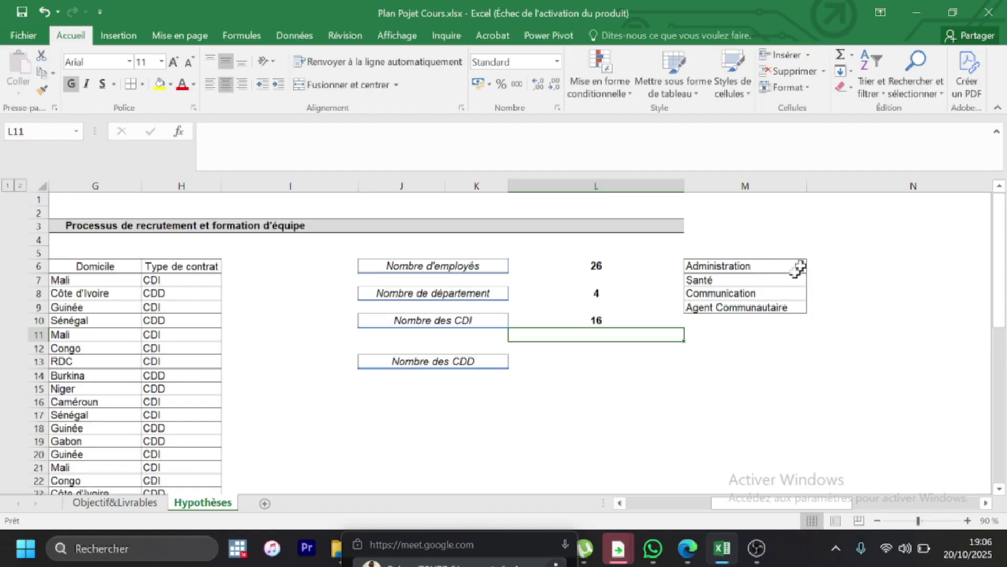
Step: Count the CDD contracts in L13 beside Nombre des CDD with the formula =NB.SI(H7:H32;"CDD")
key(Down)
key(Down)
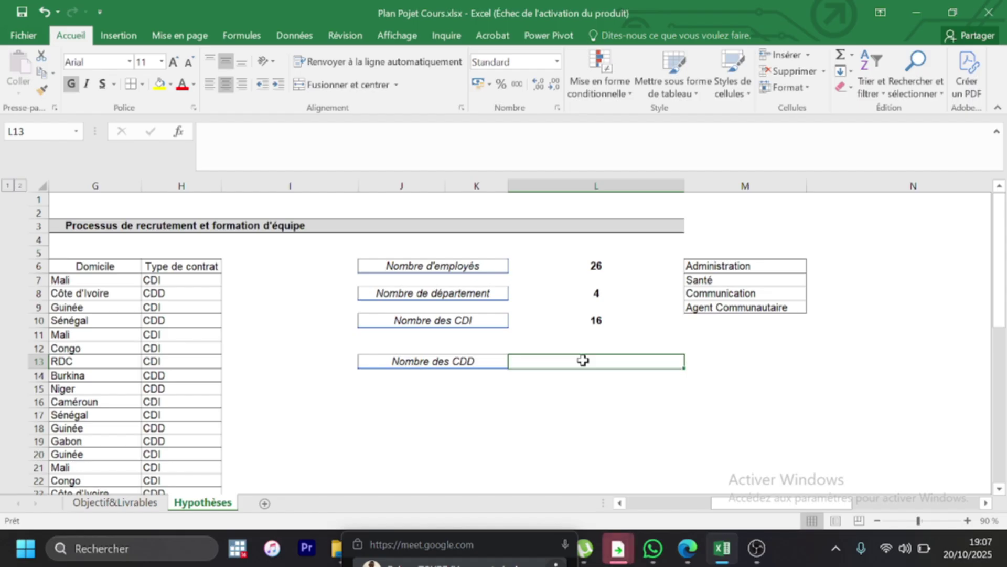
text(=)
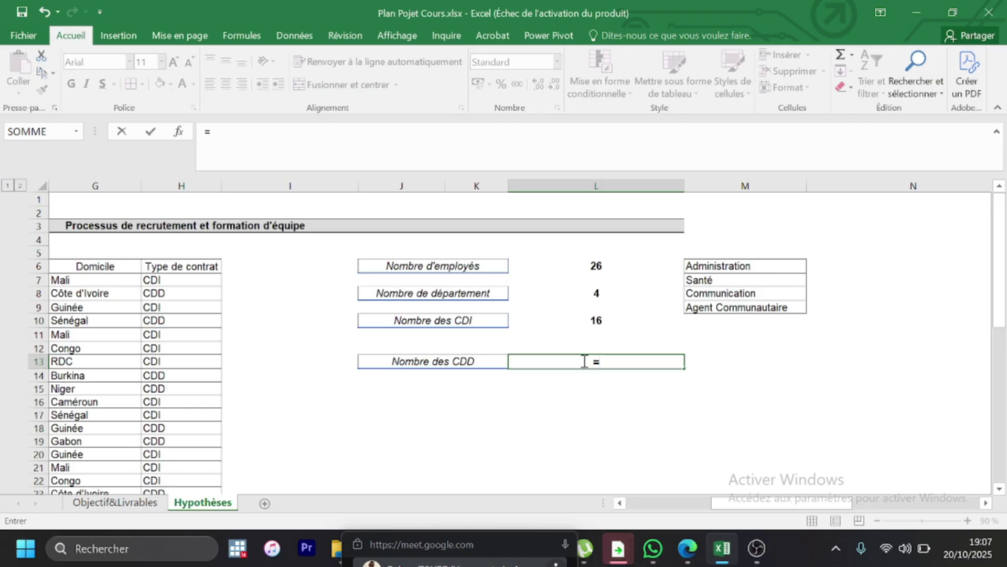
text(NB.SI)
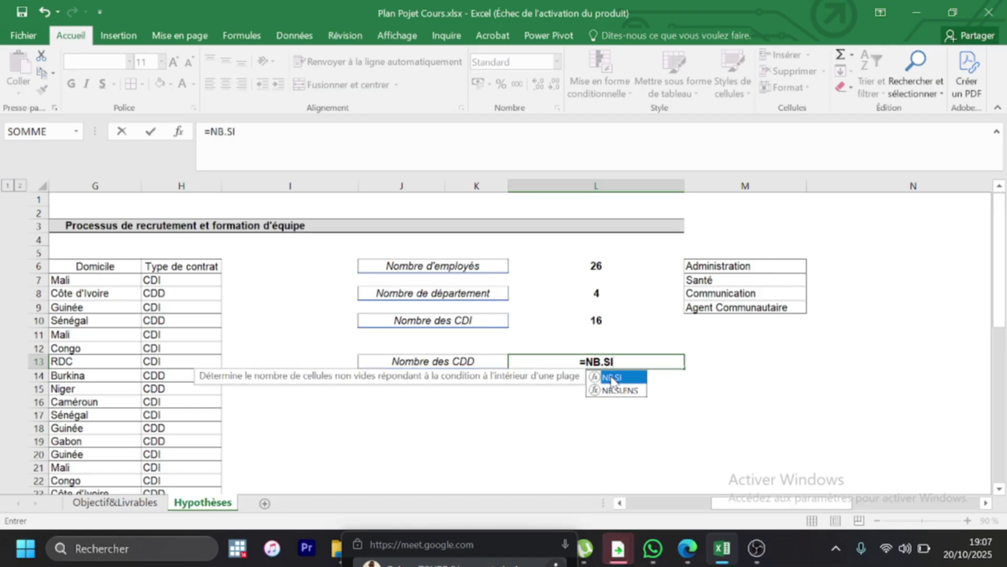
double_click(611, 377)
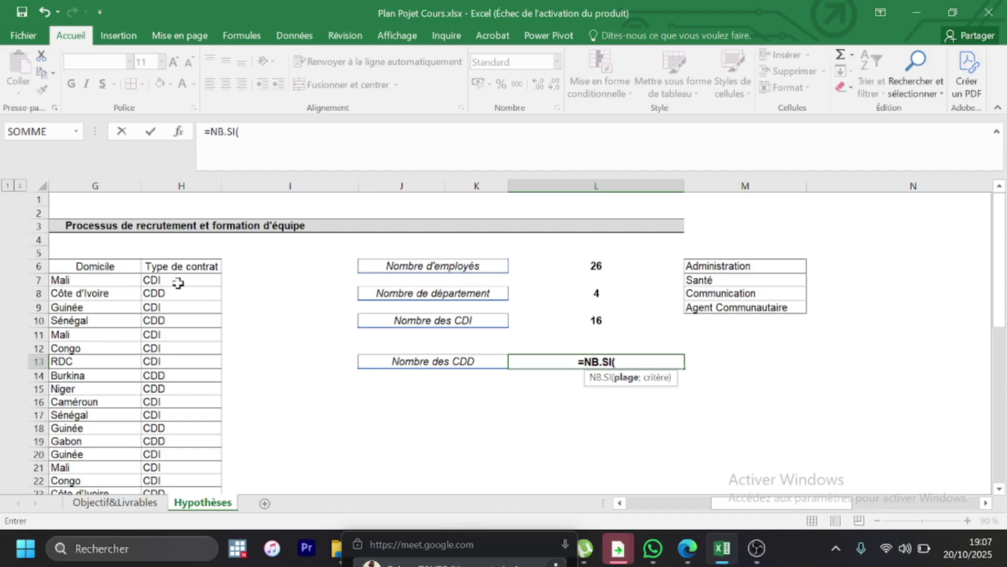
drag(178, 282, 180, 456)
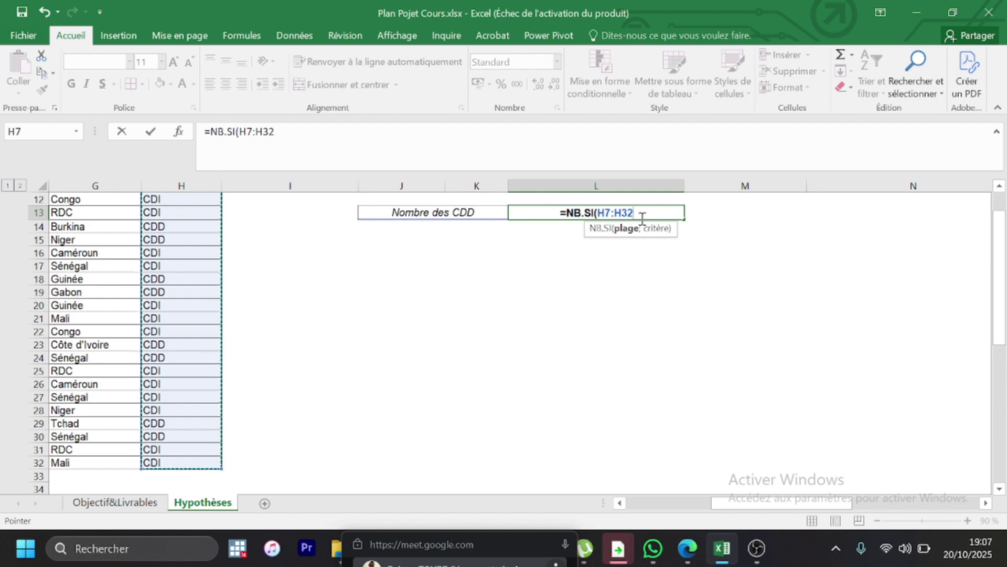
text(;)
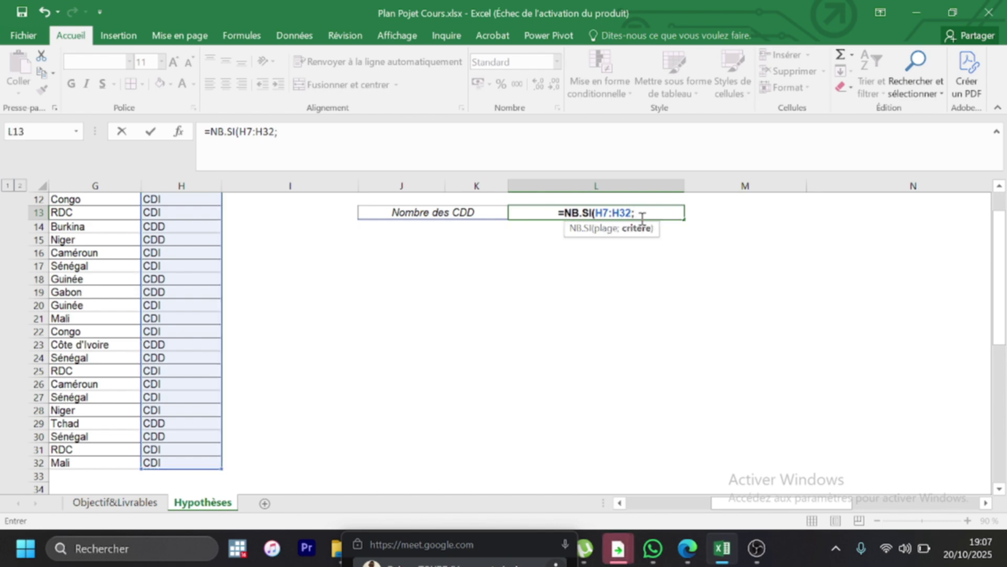
text("CDD)
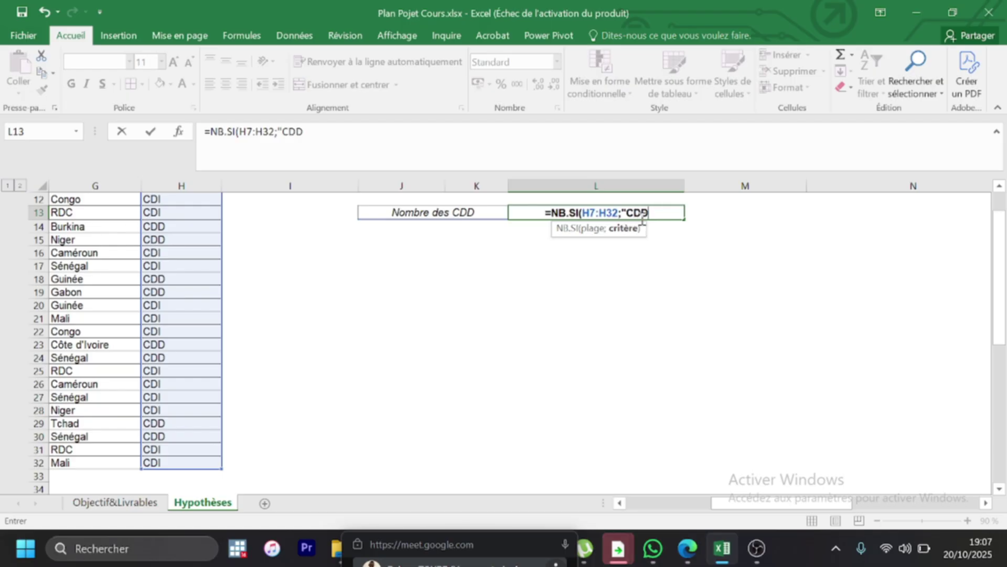
text("))
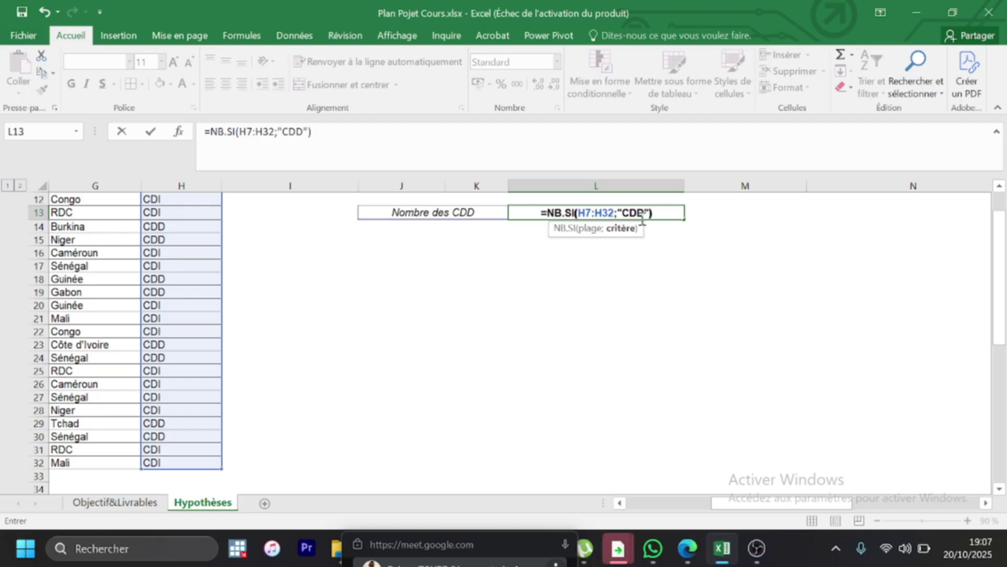
key(Return)
text(*)
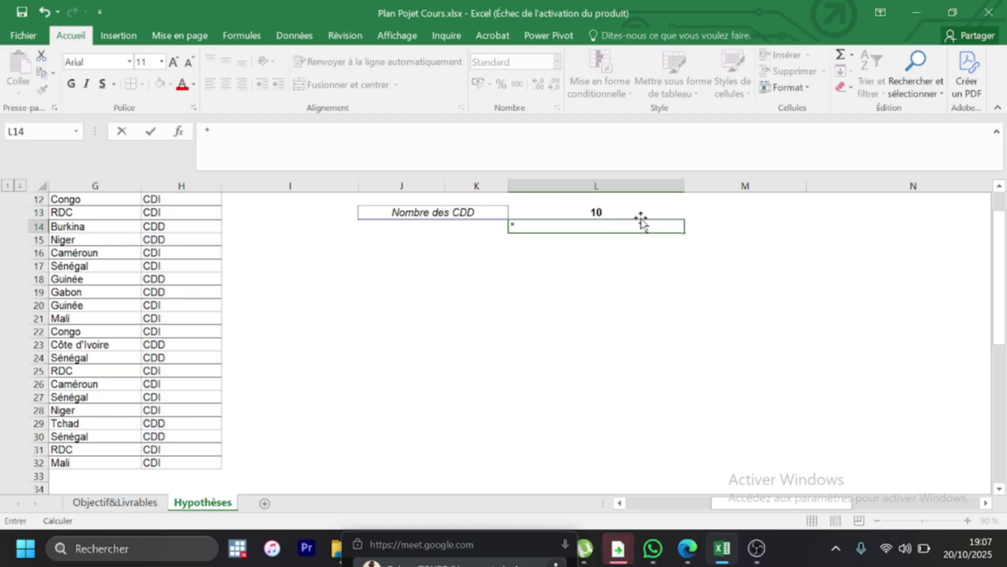
click(569, 319)
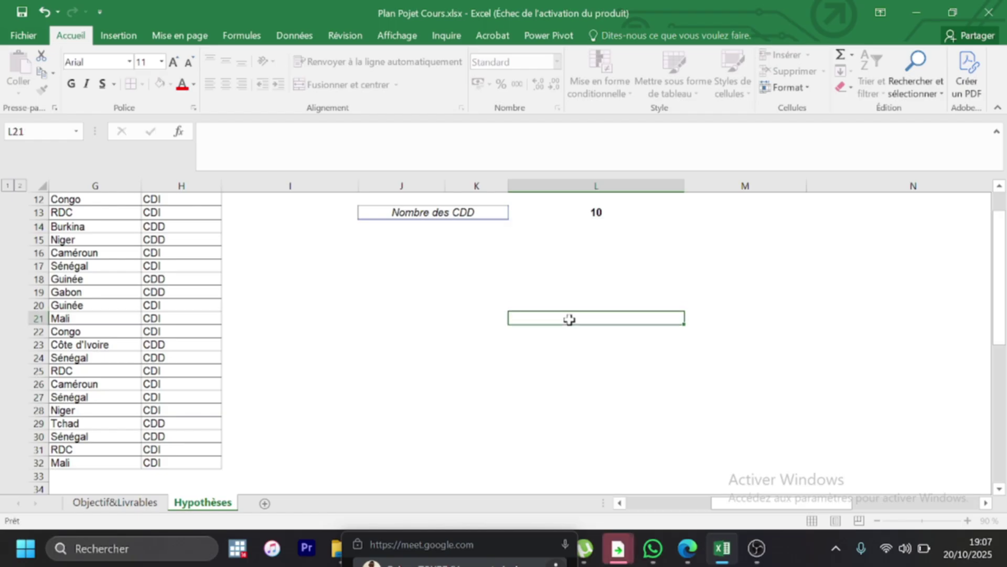
Step: Group rows 4 to 36 containing the recruitment staff table and collapse the group
drag(1003, 272, 1002, 257)
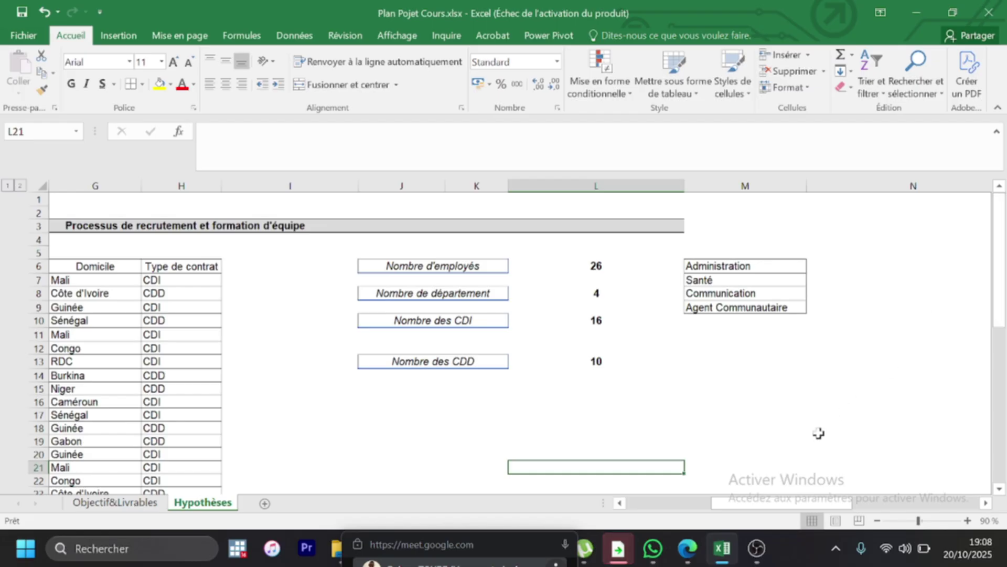
drag(769, 508, 682, 508)
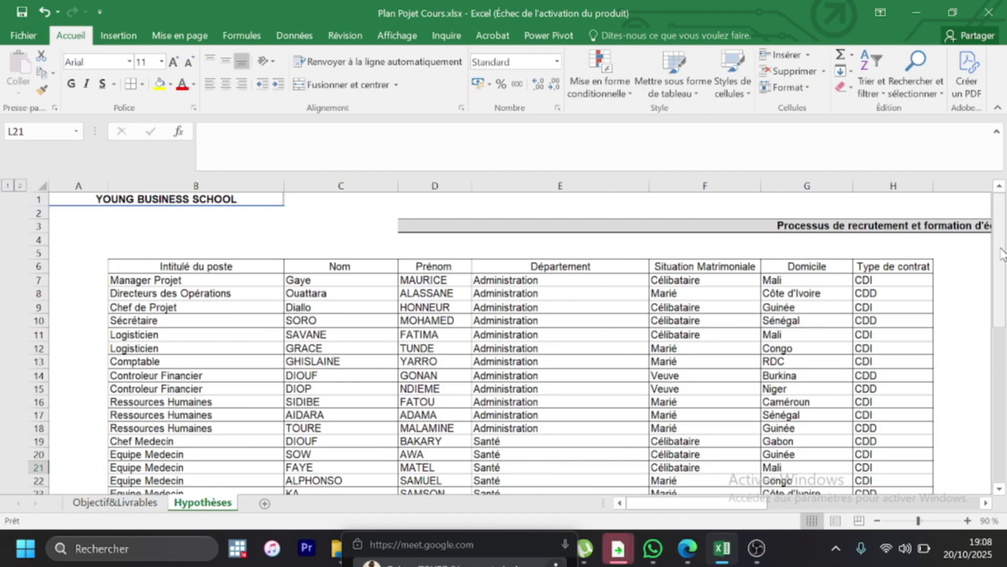
drag(1002, 254, 997, 210)
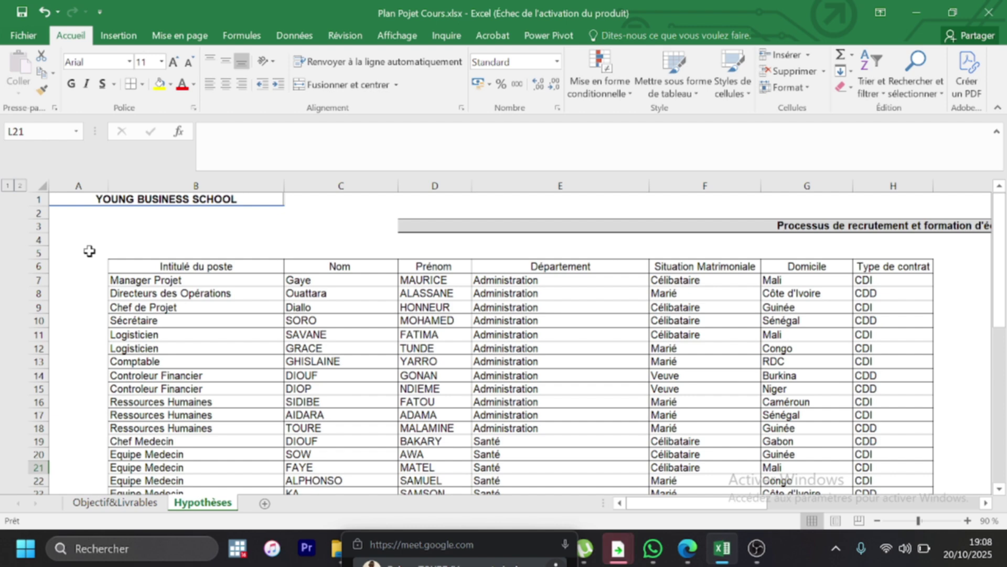
click(35, 240)
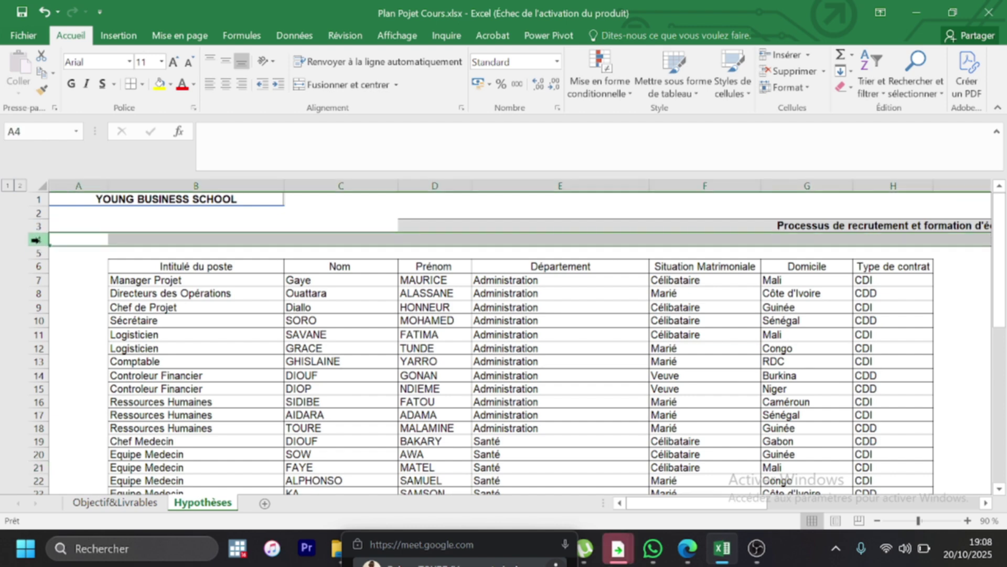
drag(40, 240, 47, 405)
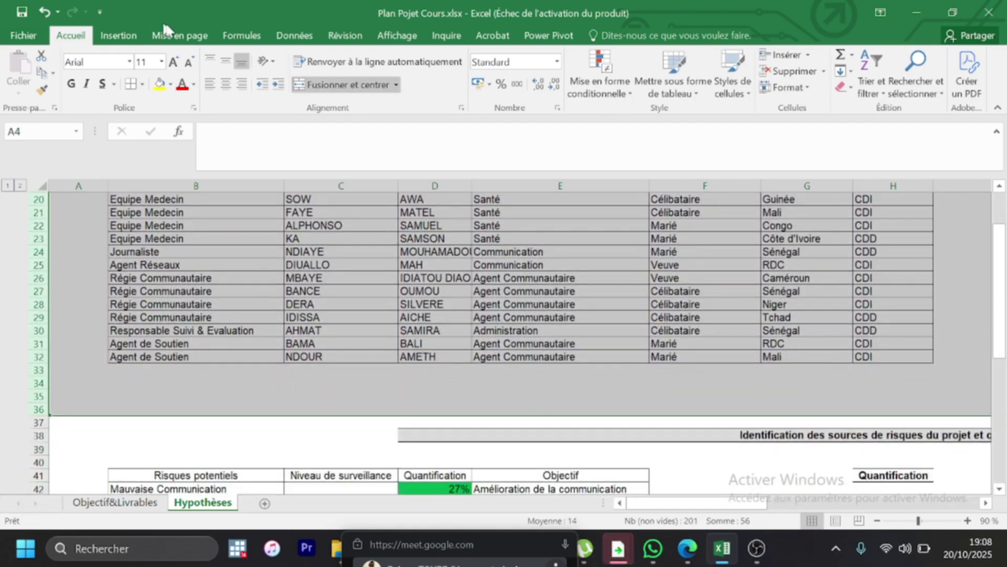
click(295, 35)
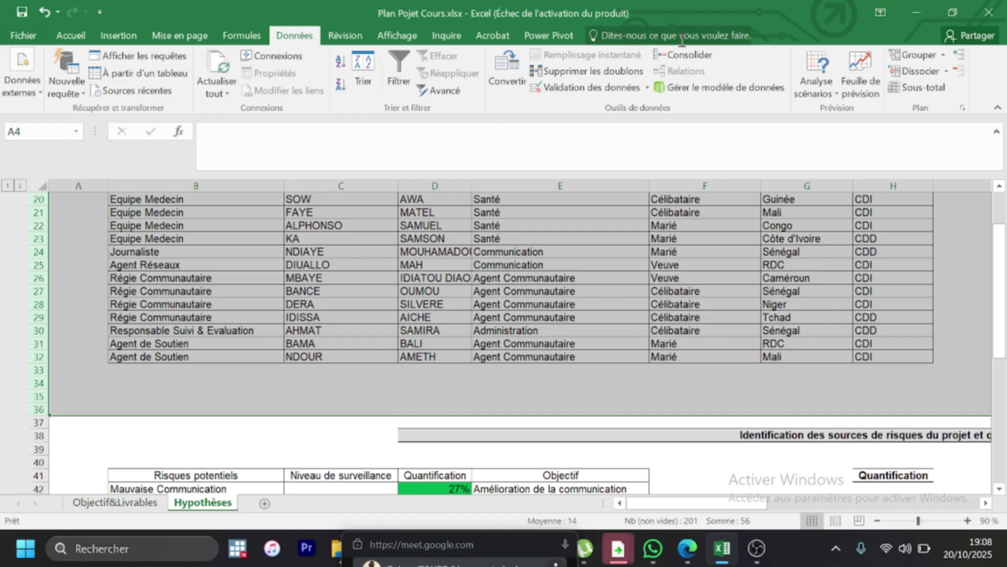
click(913, 56)
mouse_move(998, 268)
mouse_down()
mouse_move(996, 346)
mouse_move(997, 321)
mouse_up()
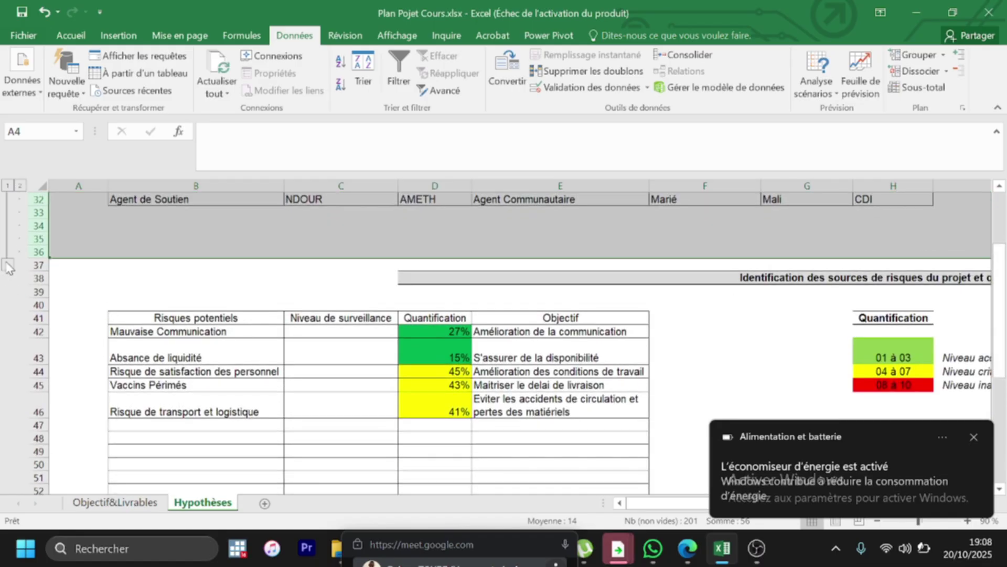
click(8, 266)
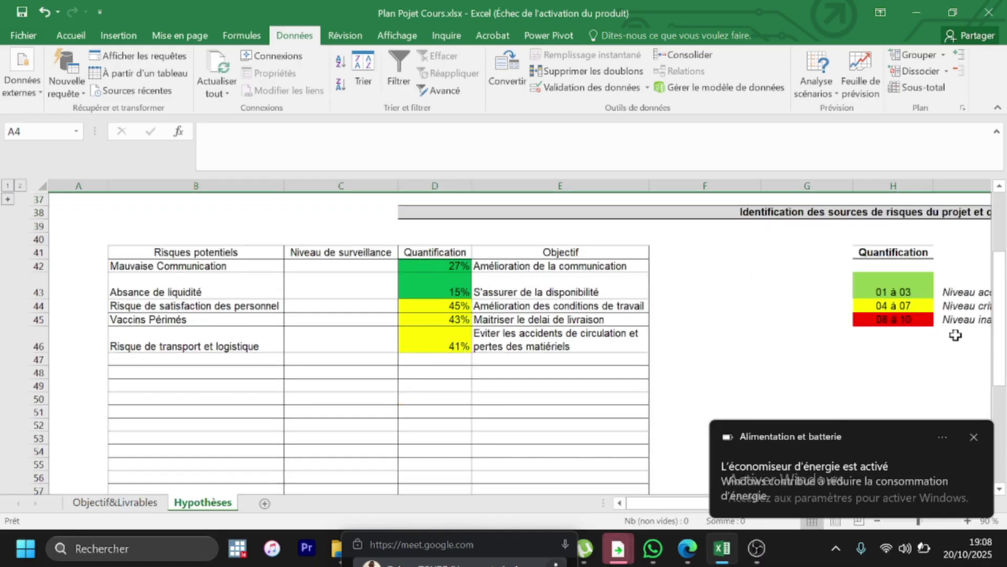
Step: Expand the grouped rows 4 to 36 to review the recruitment staff table, and collapse them again
drag(999, 349, 987, 152)
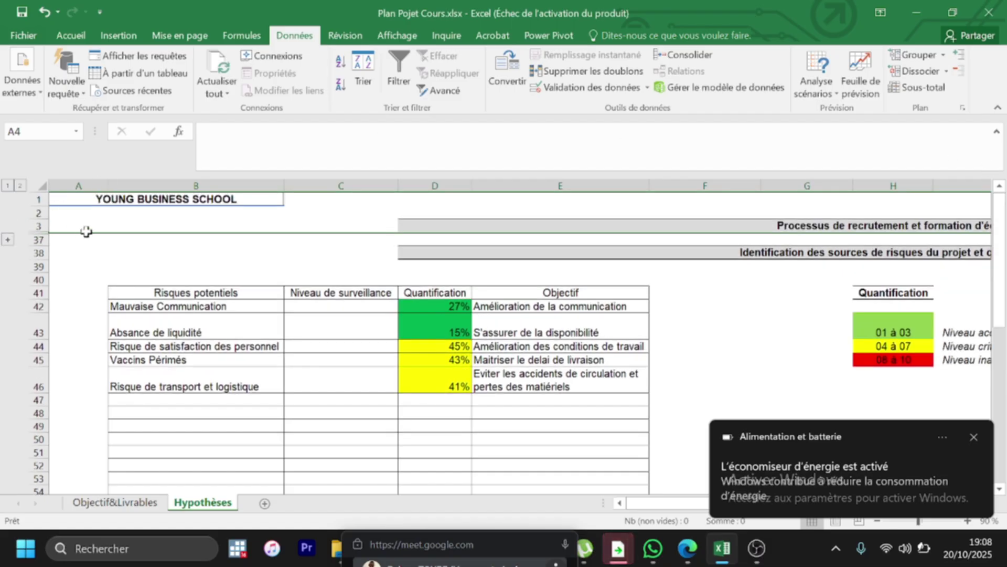
click(9, 240)
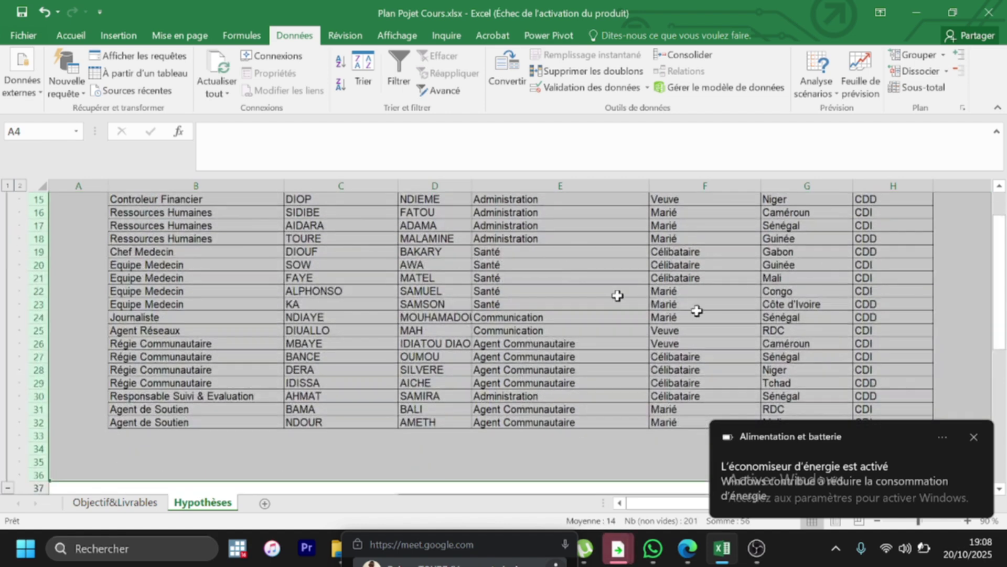
click(9, 488)
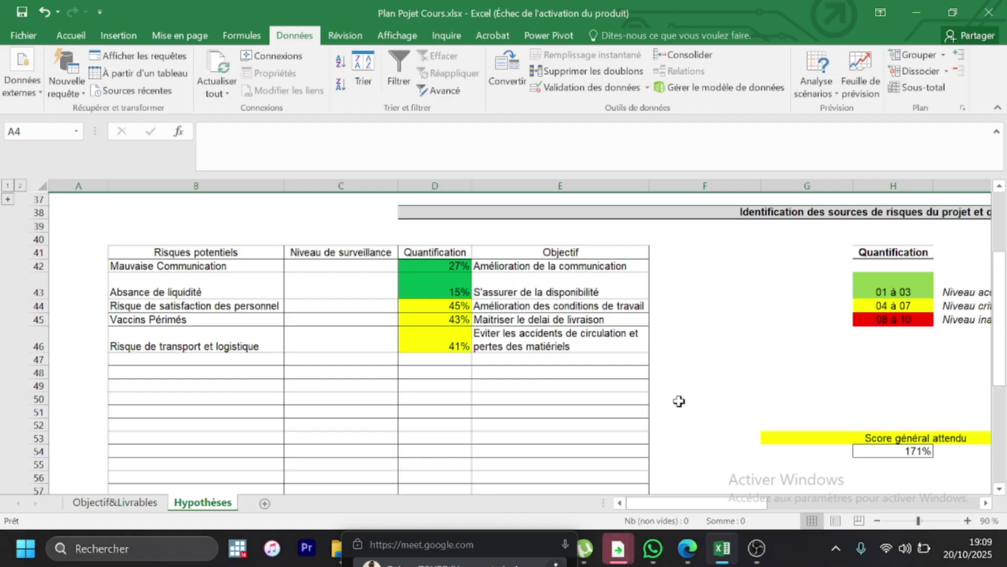
Step: Clear the sample risks, occurrence counts and causes in rows 42 to 46 of the Données historiques table
click(653, 504)
drag(653, 504, 727, 509)
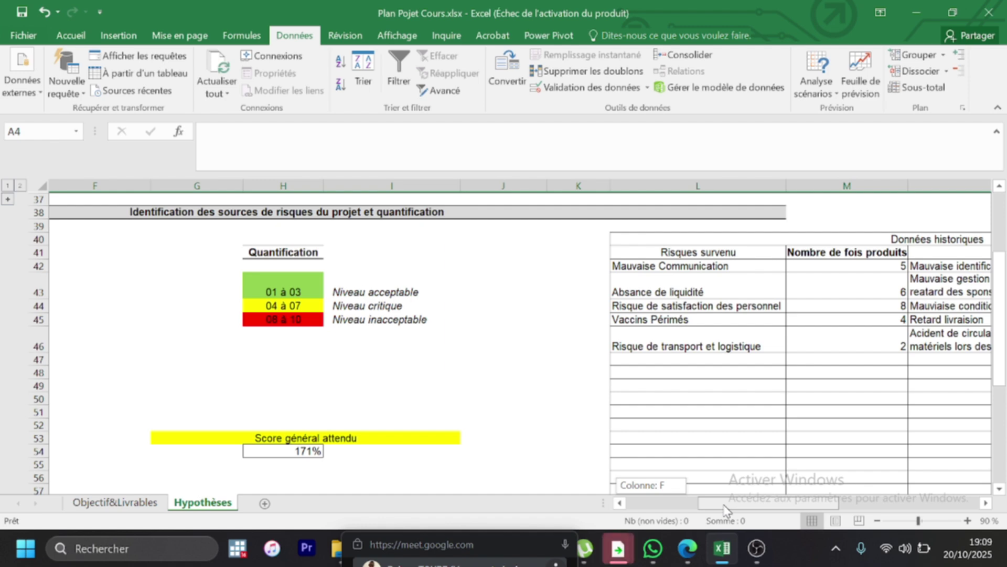
drag(726, 509, 725, 509)
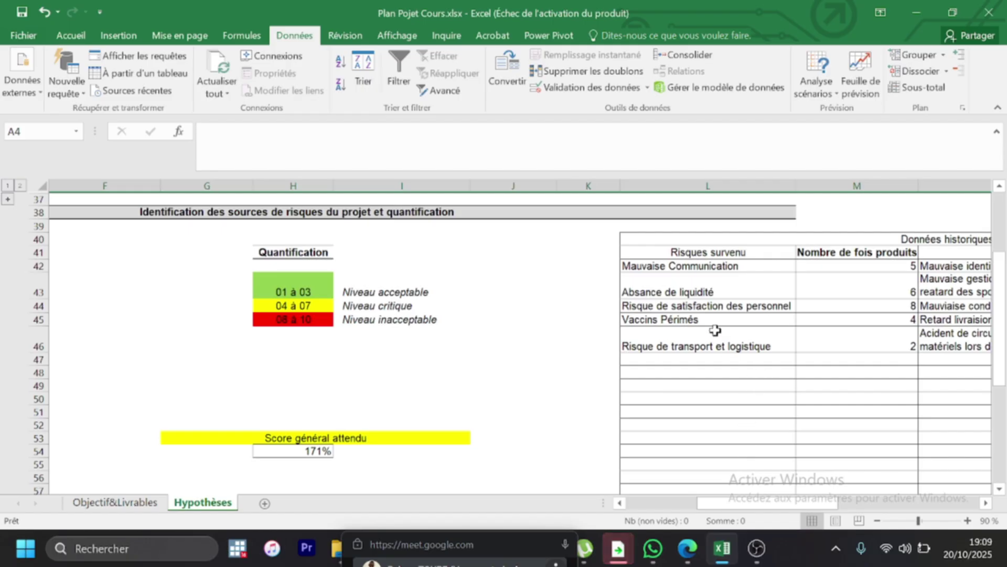
mouse_move(687, 266)
mouse_down()
mouse_move(692, 294)
mouse_move(930, 310)
mouse_move(951, 340)
mouse_up()
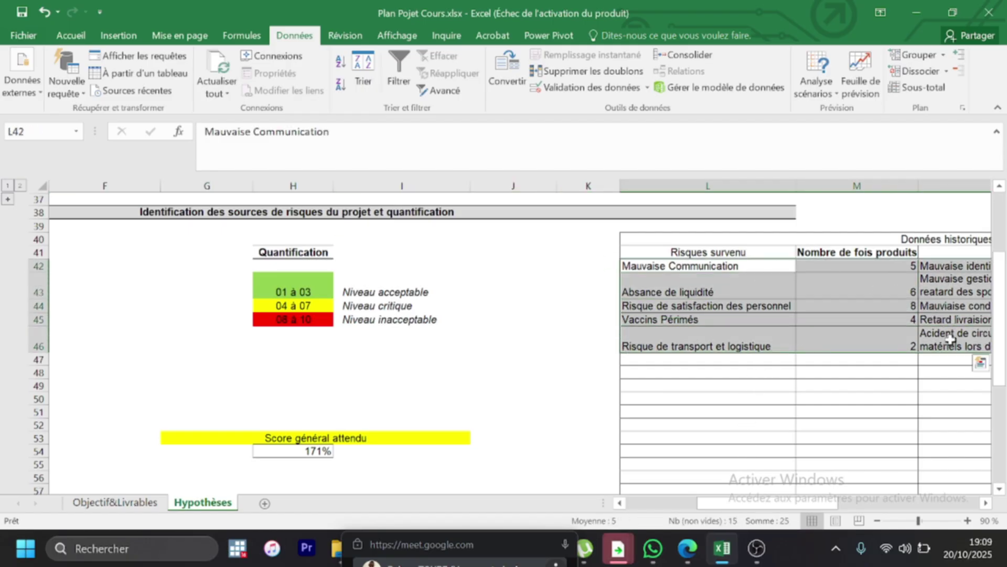
key(Delete)
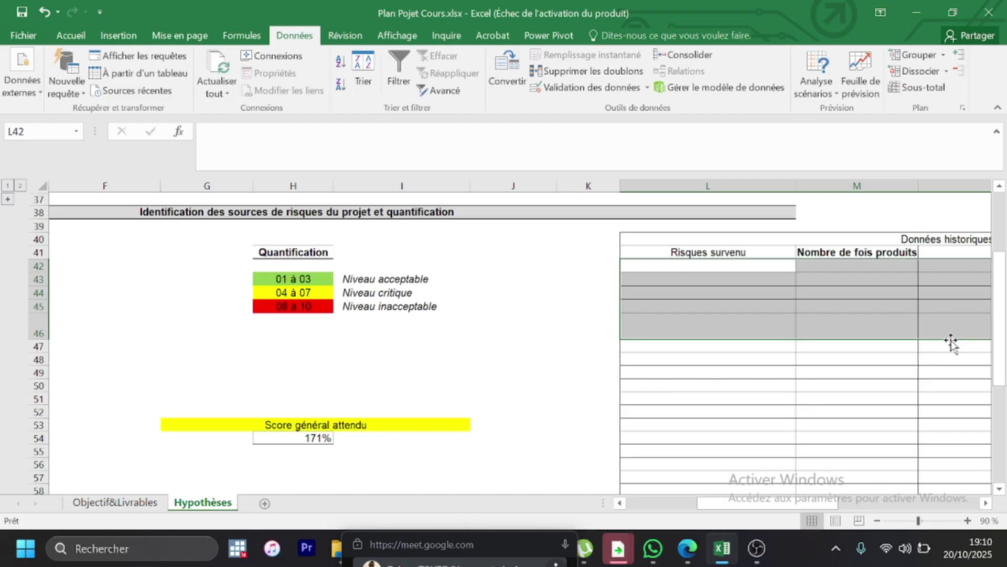
Step: Examine the Données historiques table's Risques survenu, Nombre de fois produits, Causes and Notation columns down to the TOTAL GENERAL row
click(703, 268)
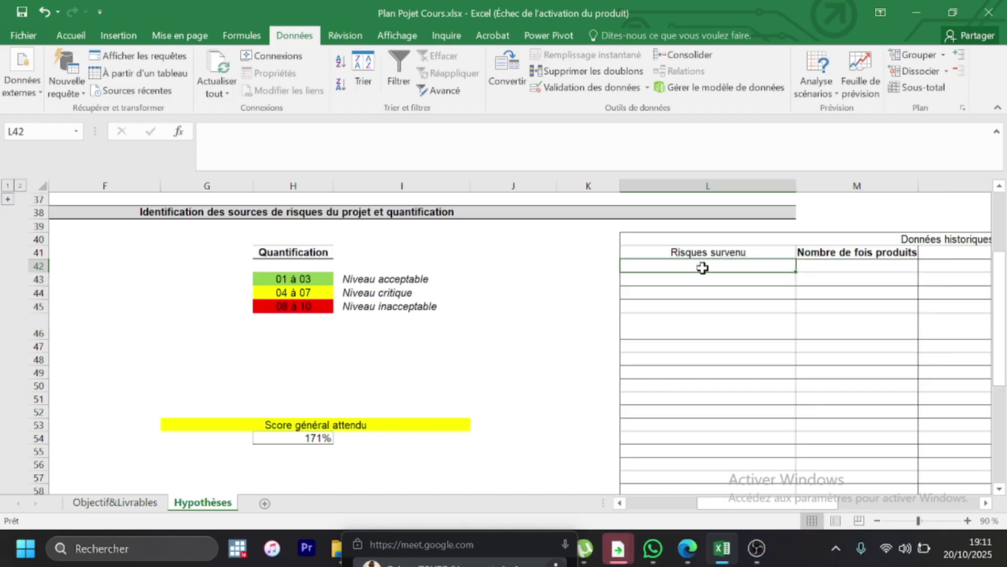
drag(703, 268, 679, 492)
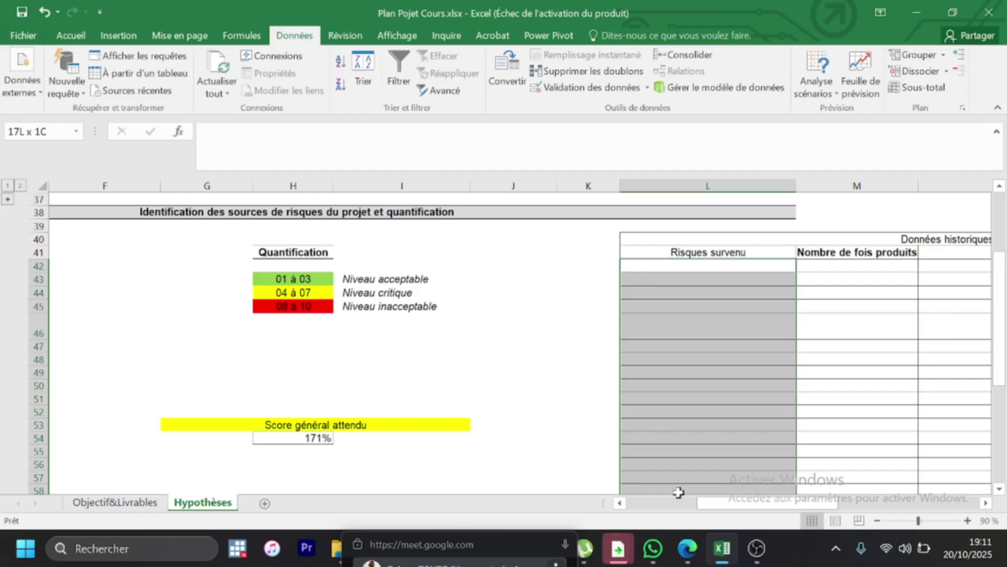
drag(678, 493, 691, 248)
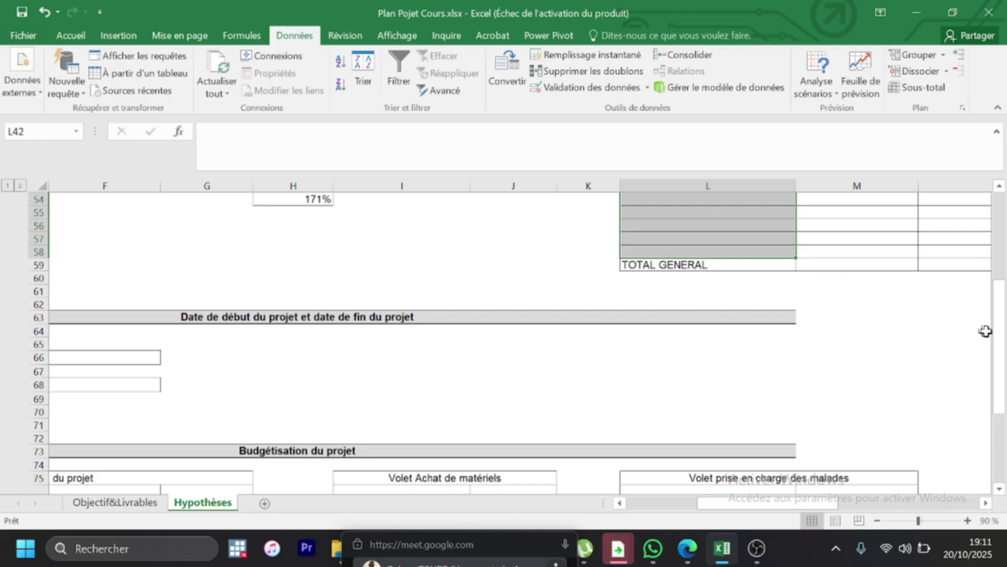
drag(1003, 346, 1003, 317)
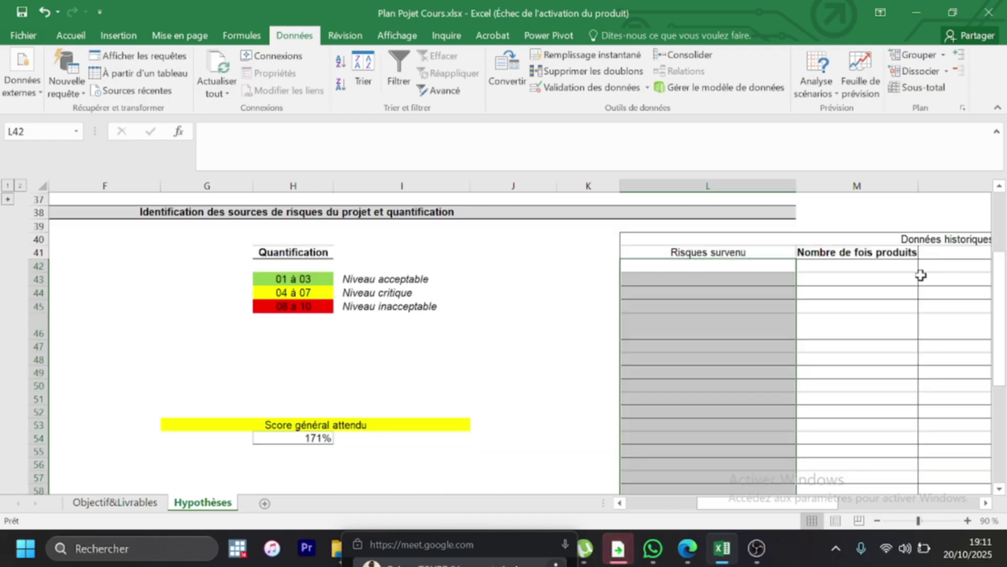
click(833, 266)
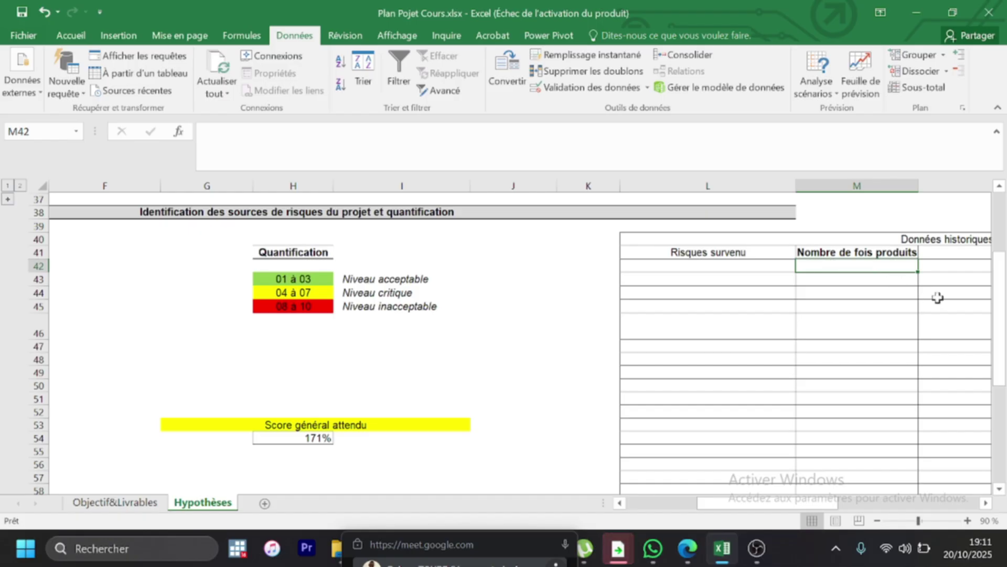
click(959, 253)
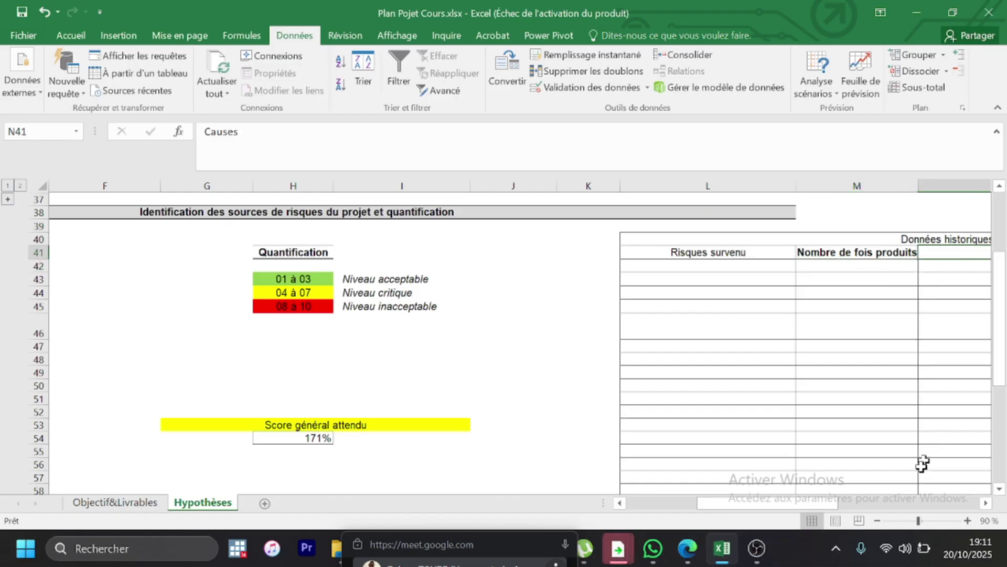
drag(790, 508, 840, 507)
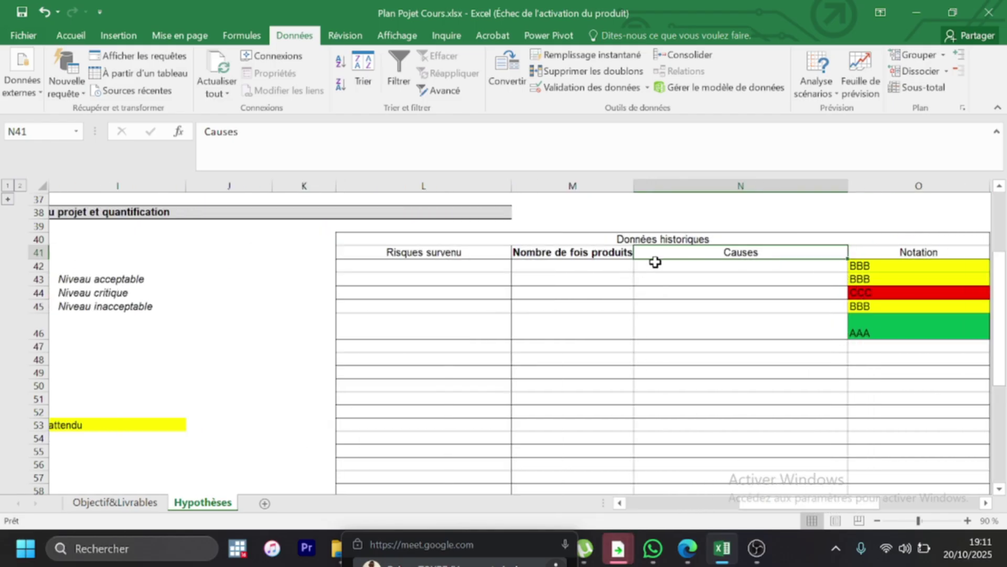
click(659, 266)
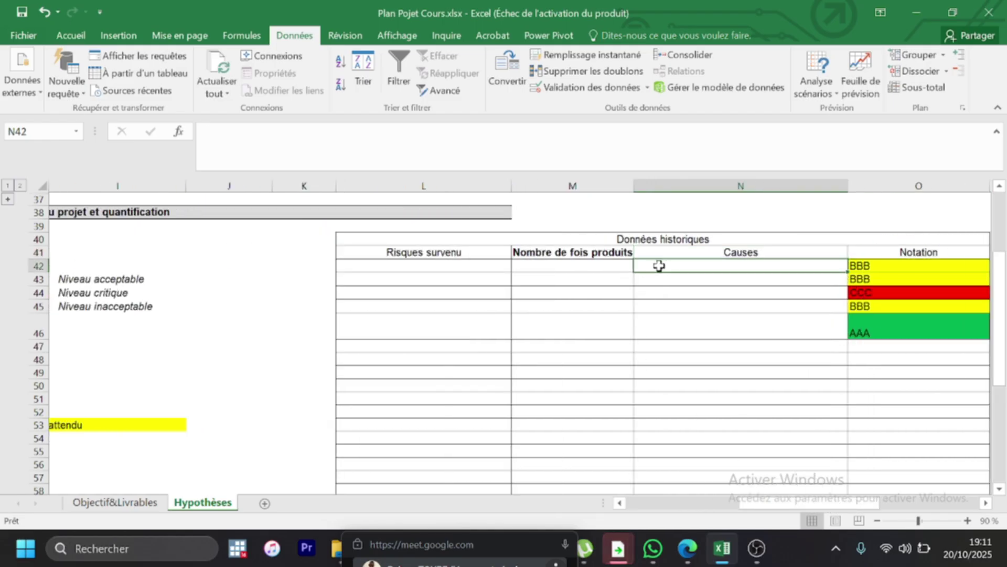
click(425, 265)
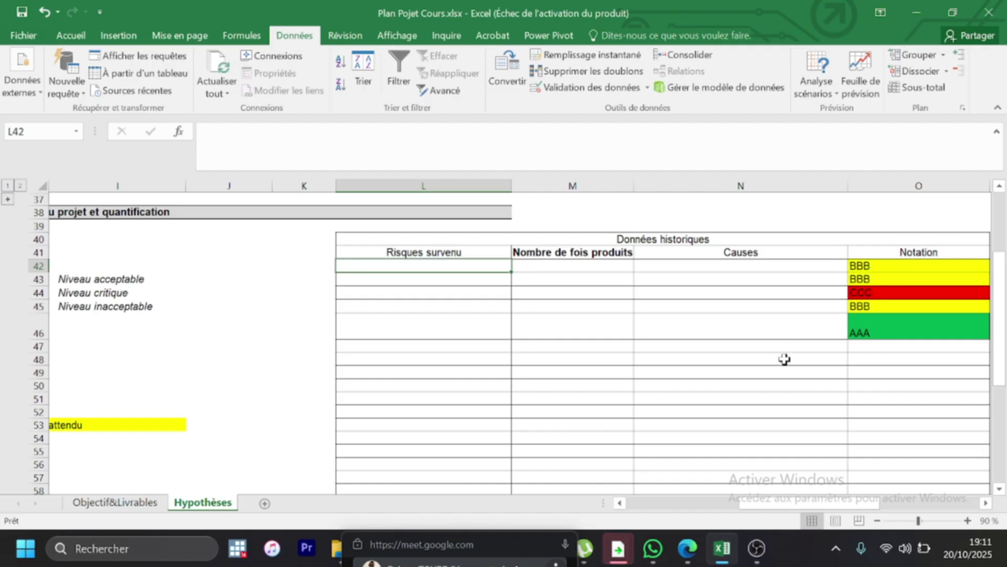
drag(773, 506, 773, 508)
Step: Switch to Edge to check the participants and raised hands in the Google Meet call, and return to the workbook
mouse_move(687, 548)
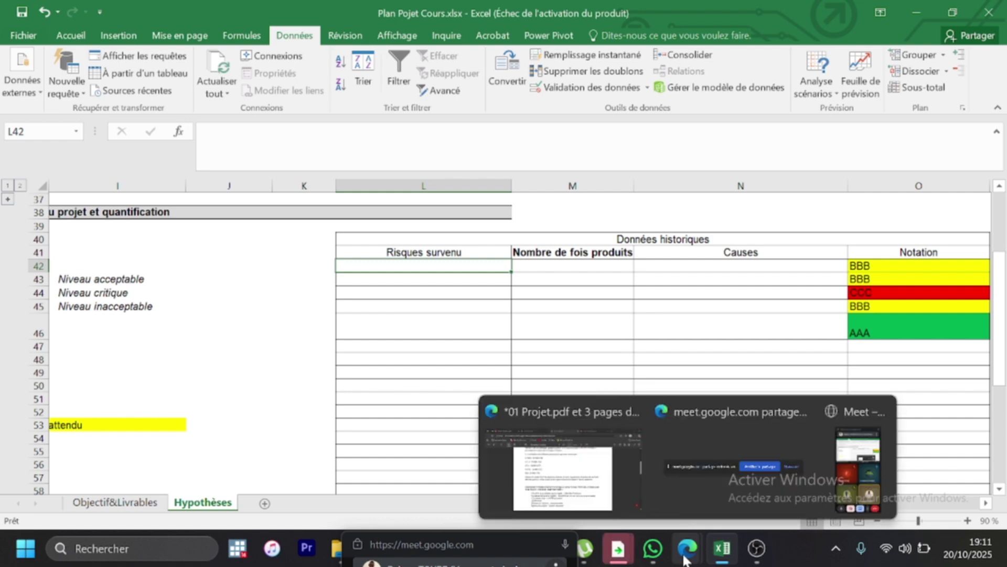
click(609, 493)
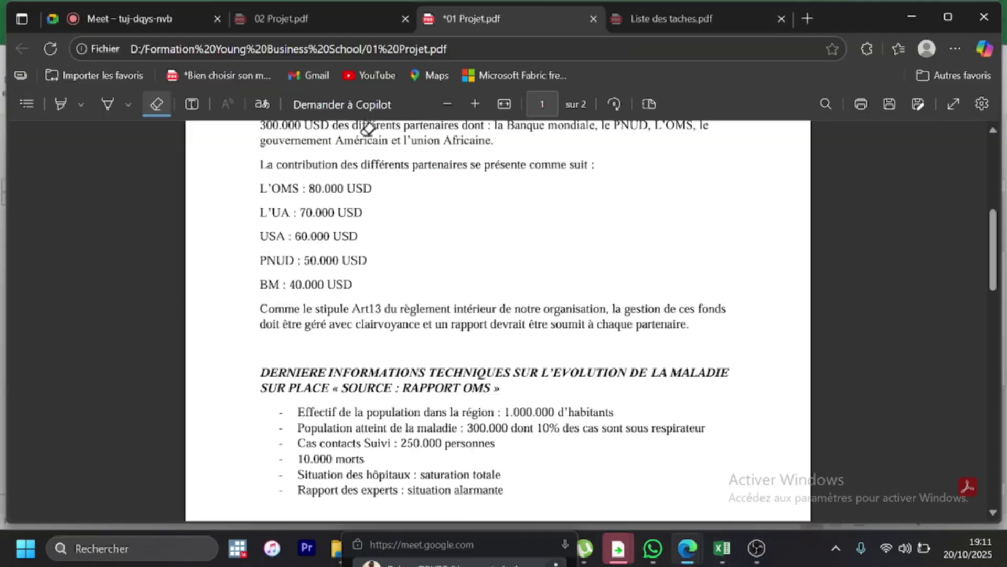
click(131, 22)
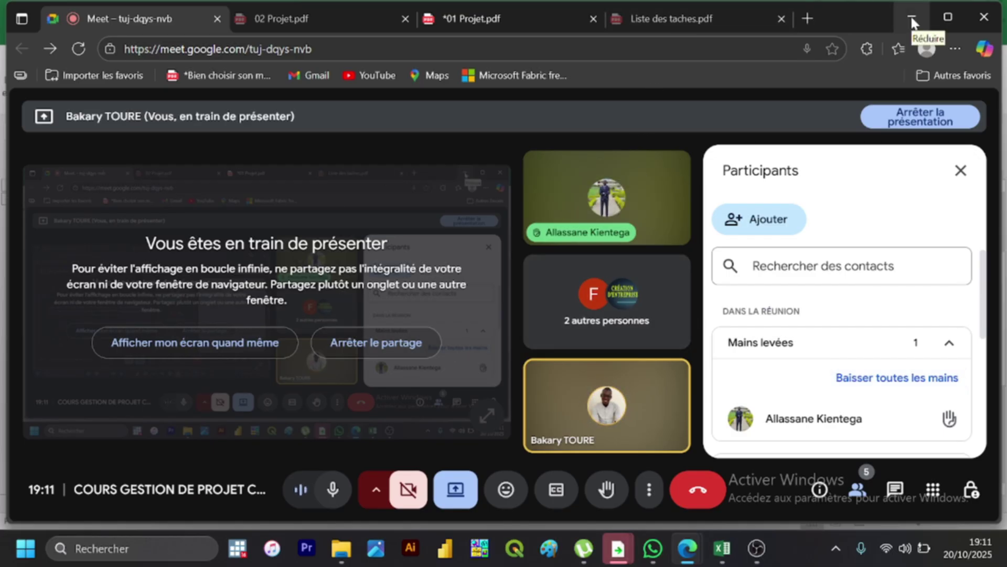
click(911, 19)
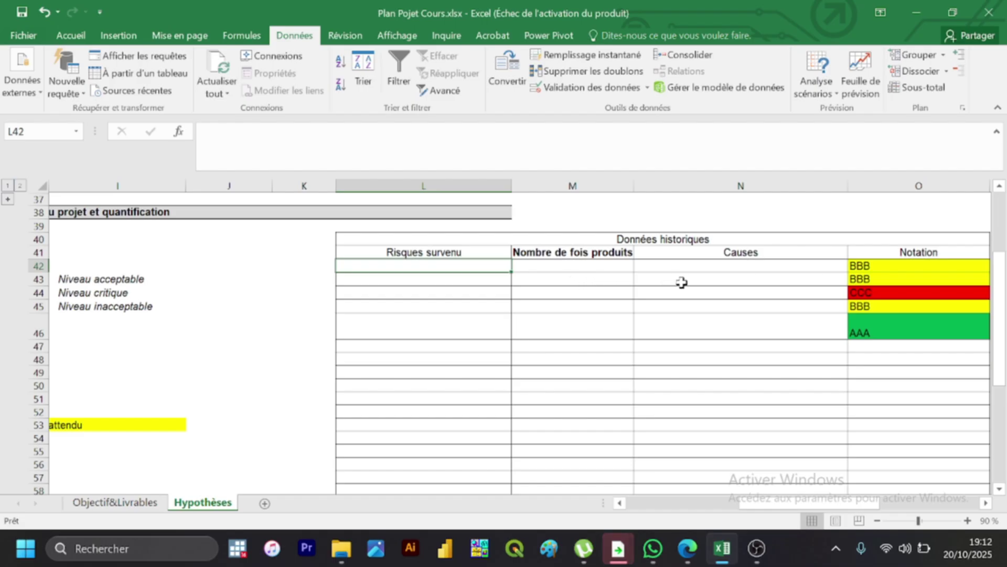
Step: Compare the Données historiques table with the Risques potentiels table, the Quantification scale and the Score général attendu
click(587, 264)
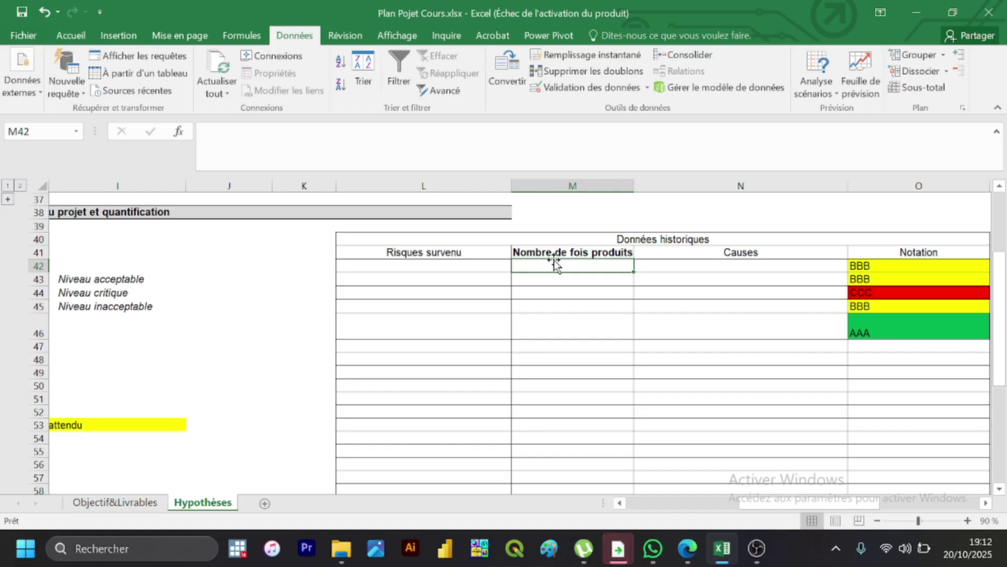
click(435, 266)
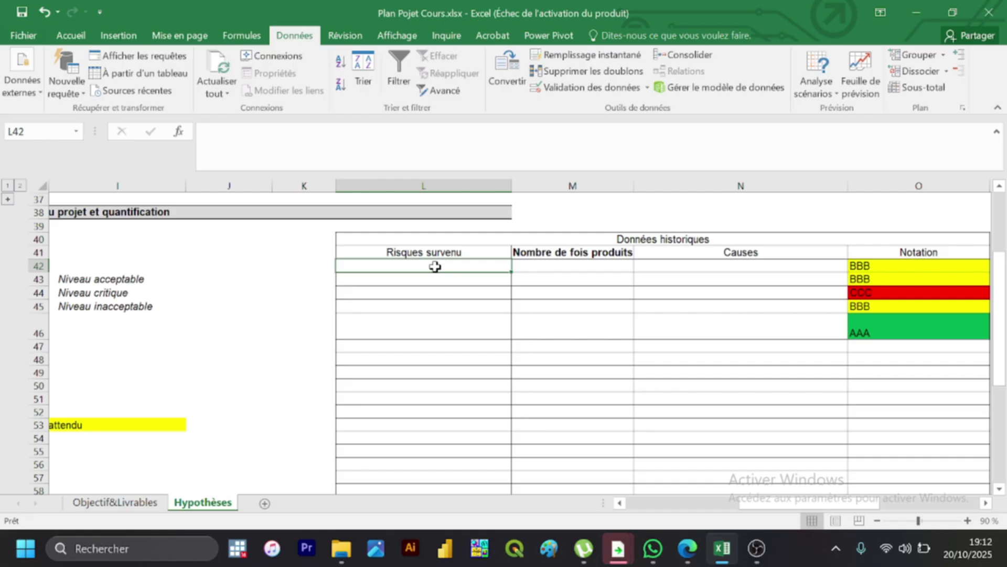
click(548, 265)
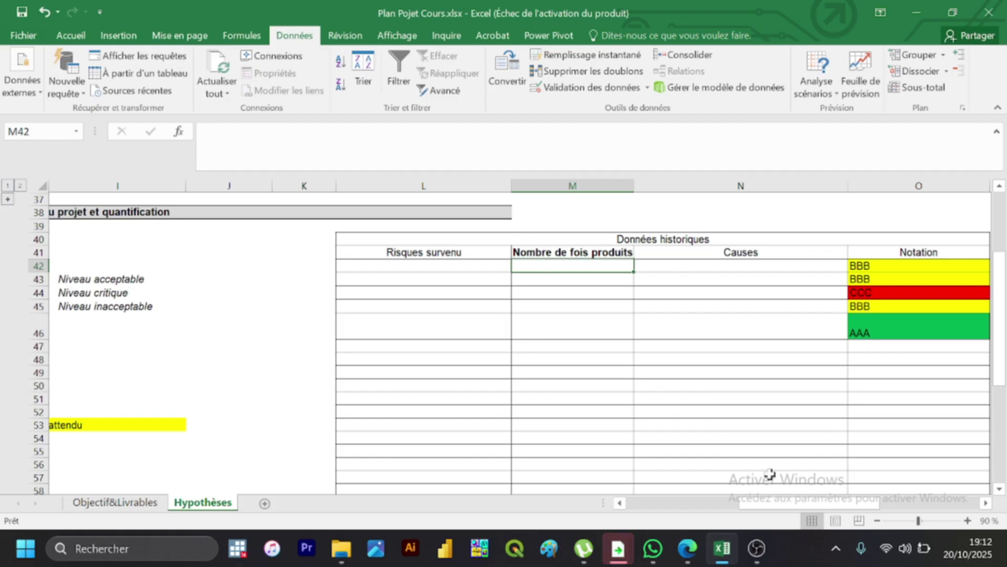
drag(779, 504, 739, 508)
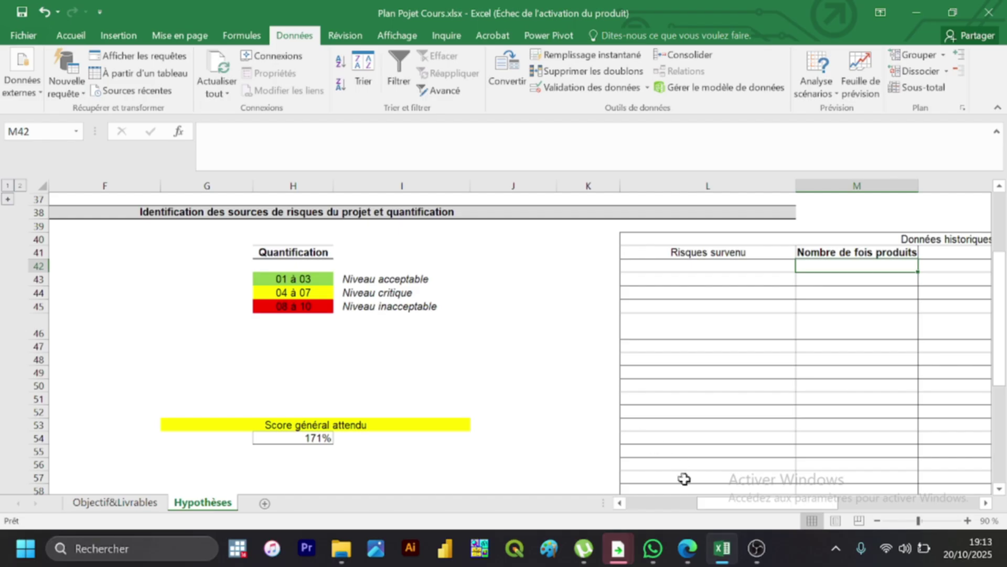
drag(718, 505, 660, 505)
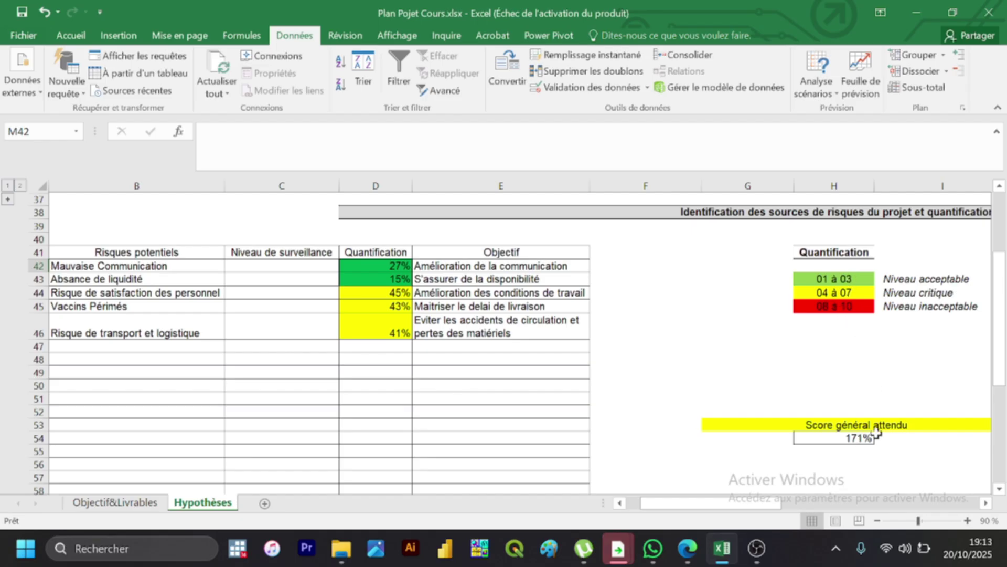
drag(714, 505, 775, 520)
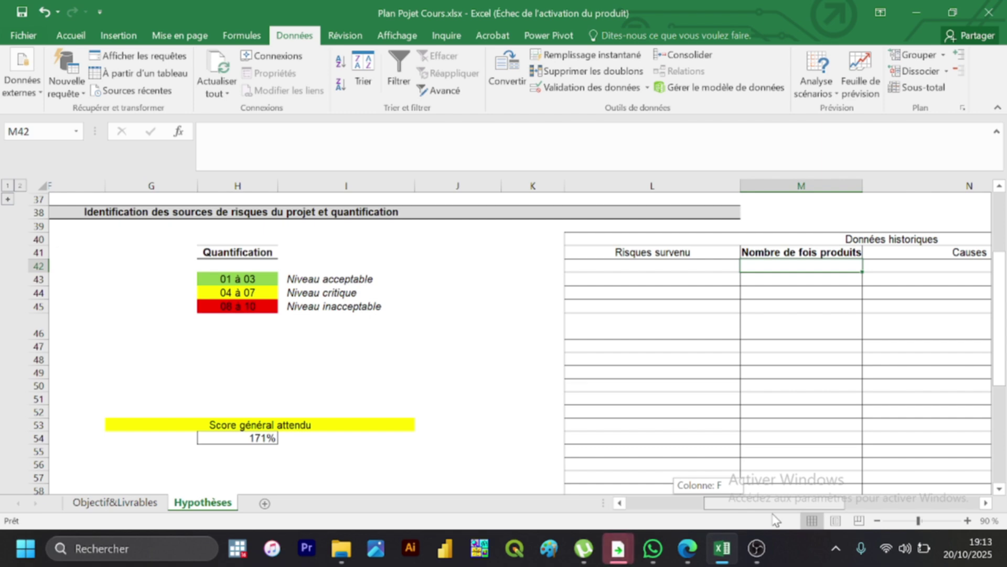
drag(777, 519, 739, 512)
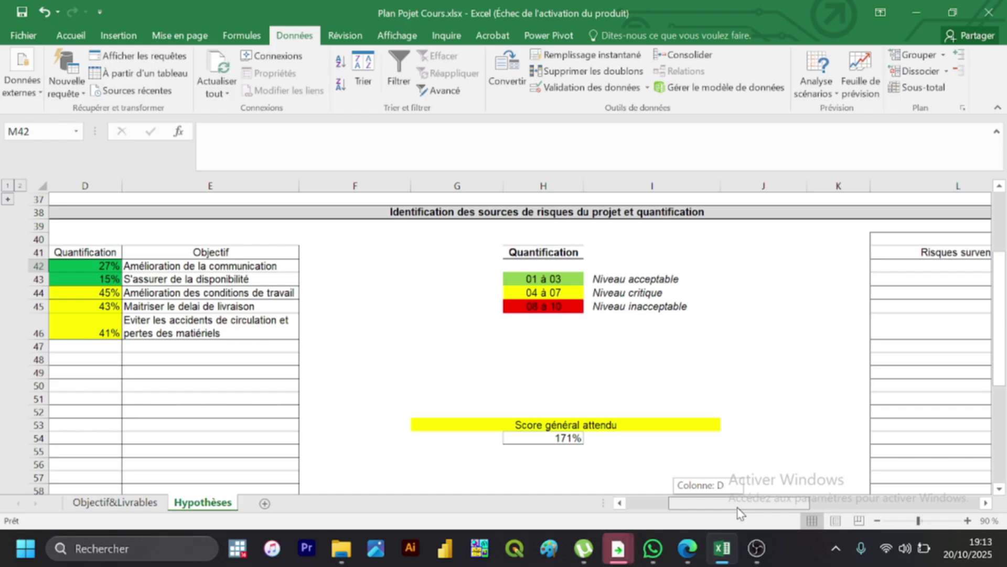
drag(738, 508, 809, 514)
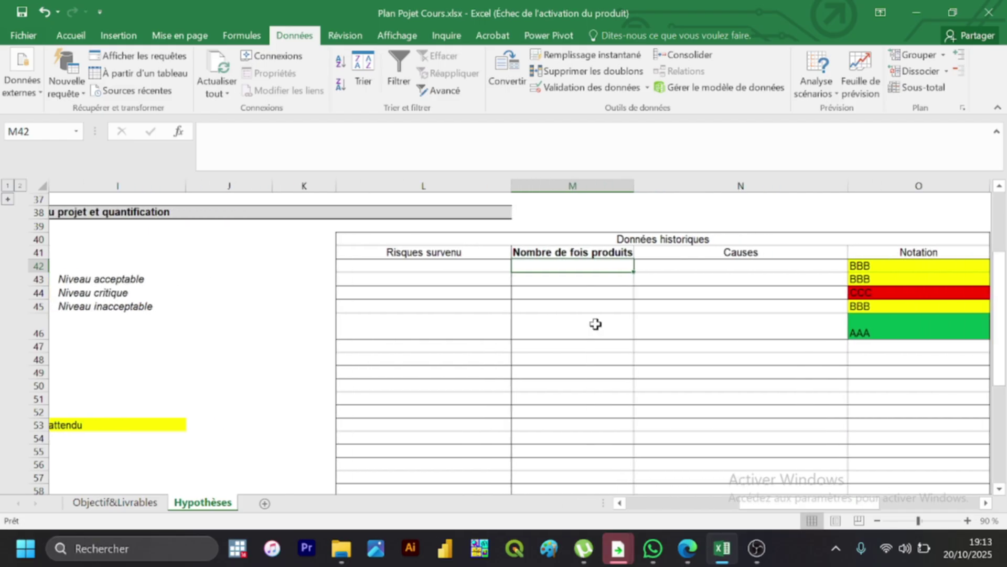
Step: Start the first entry under Risques survenu in L42 with "Refu"
click(433, 266)
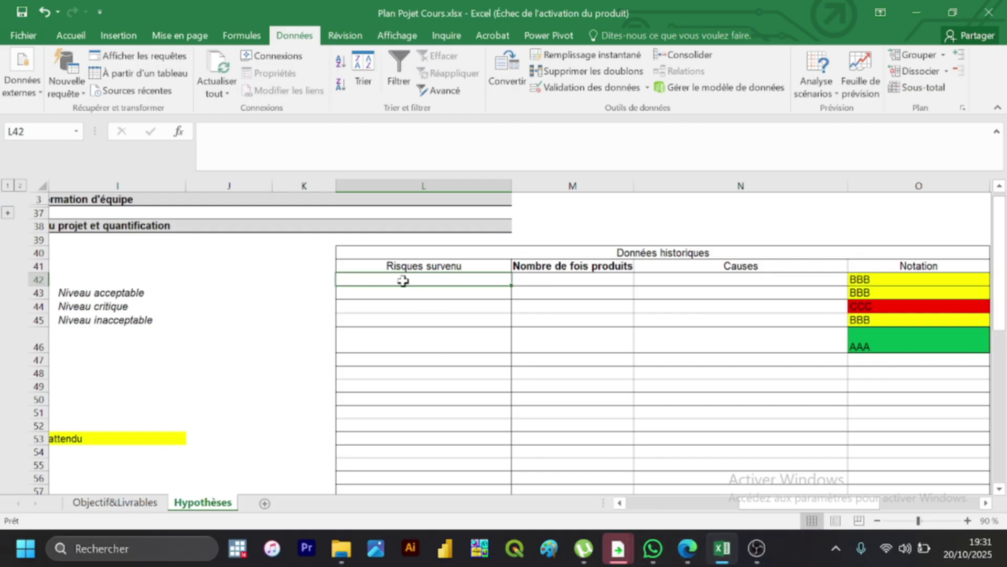
text(R)
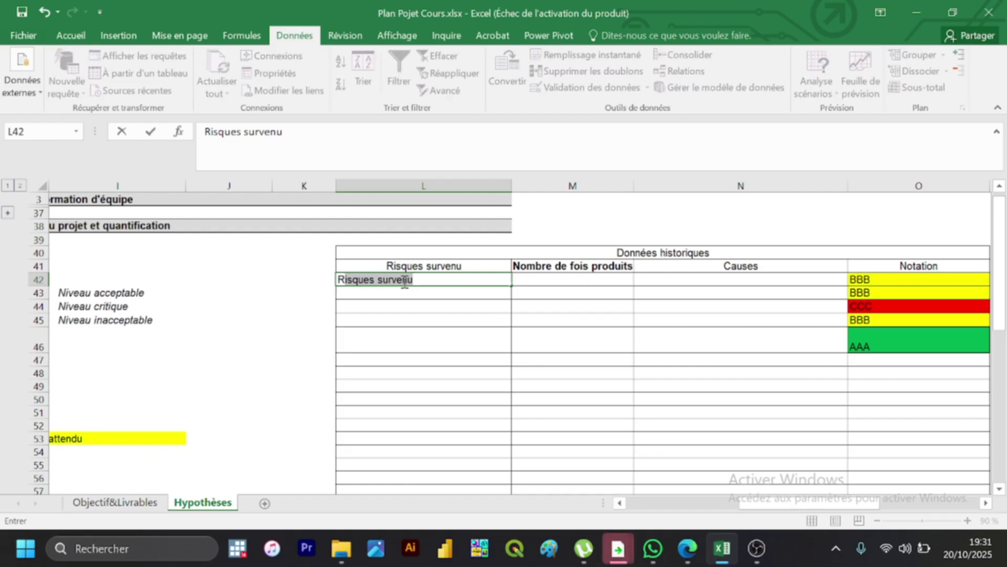
text(fe)
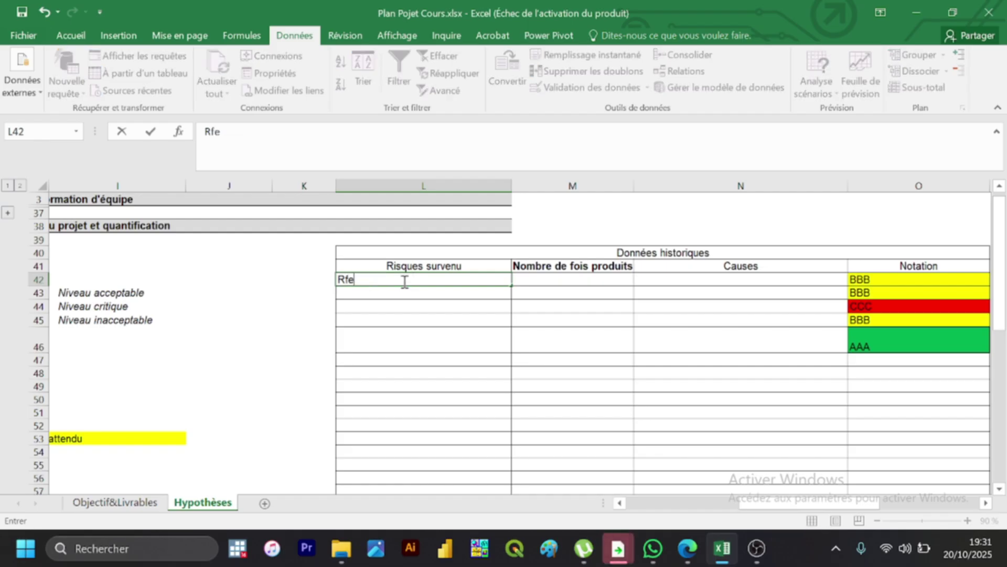
key(BackSpace)
key(BackSpace)
text(efu)
Step: Check the training group chat in WhatsApp and the Google Meet call in Edge, and return to the Excel workbook
click(654, 554)
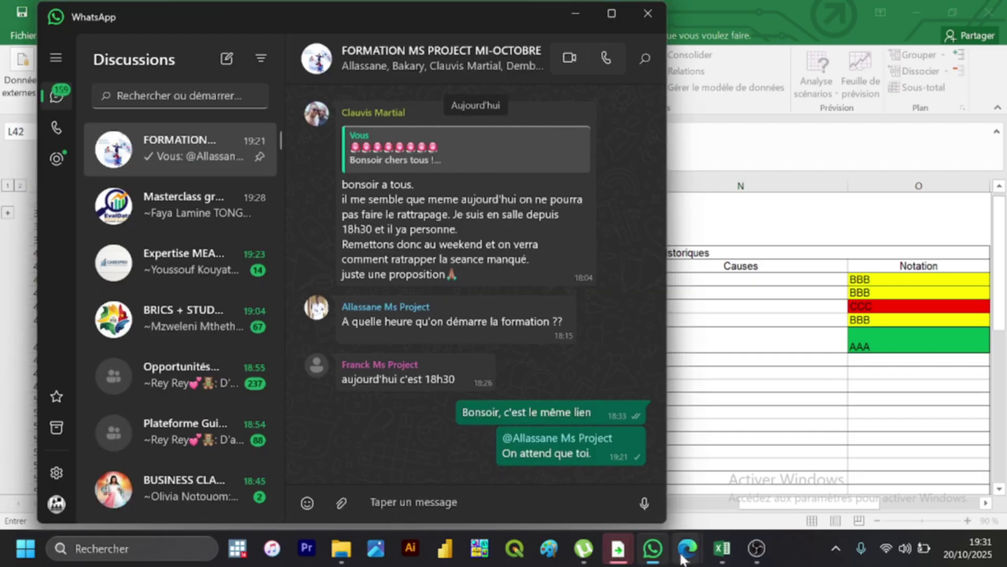
mouse_move(683, 558)
click(635, 477)
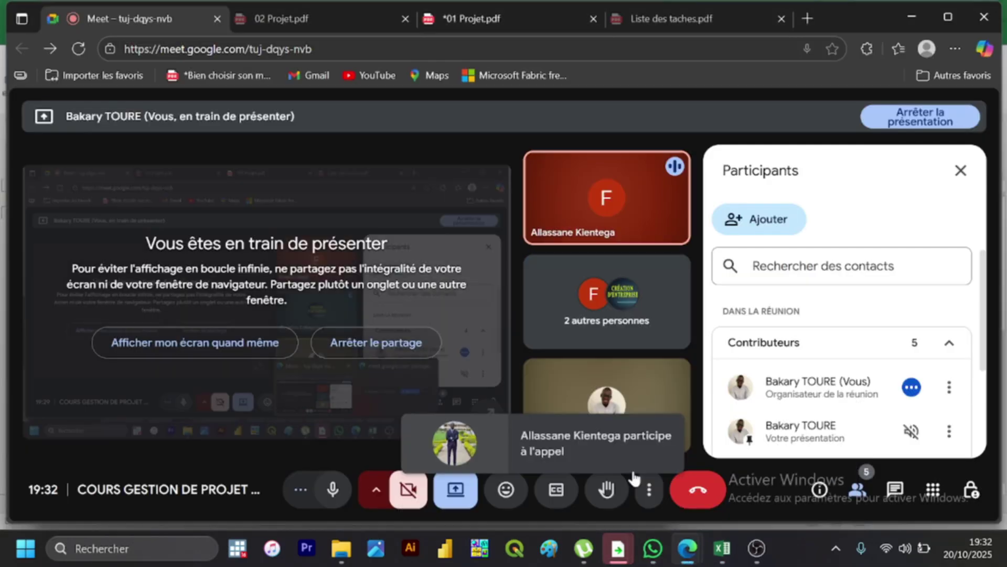
click(723, 548)
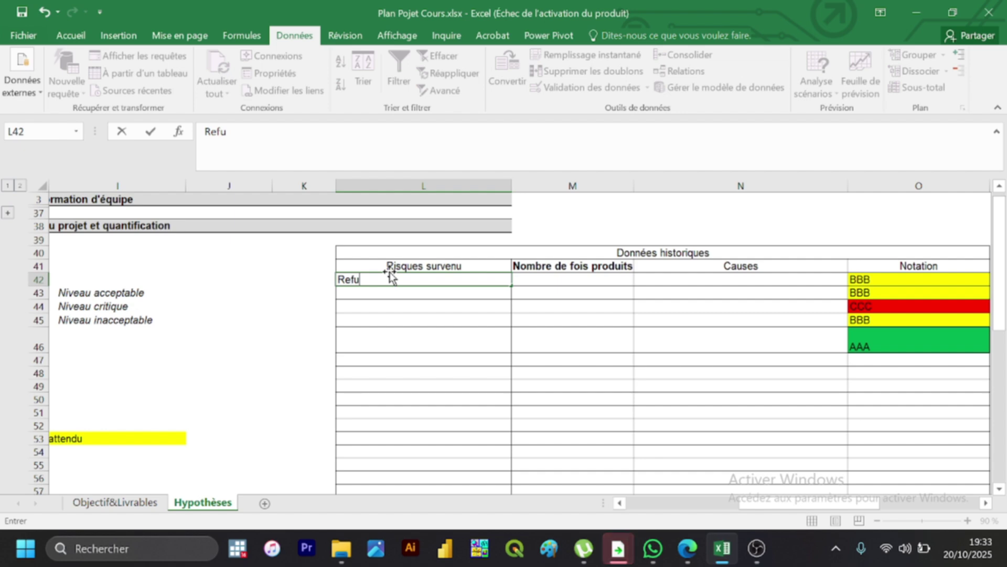
Step: Complete the first entry under Risques survenu in L42 as "Refus de la vaccination à la COVID"
text(s)
text(de)
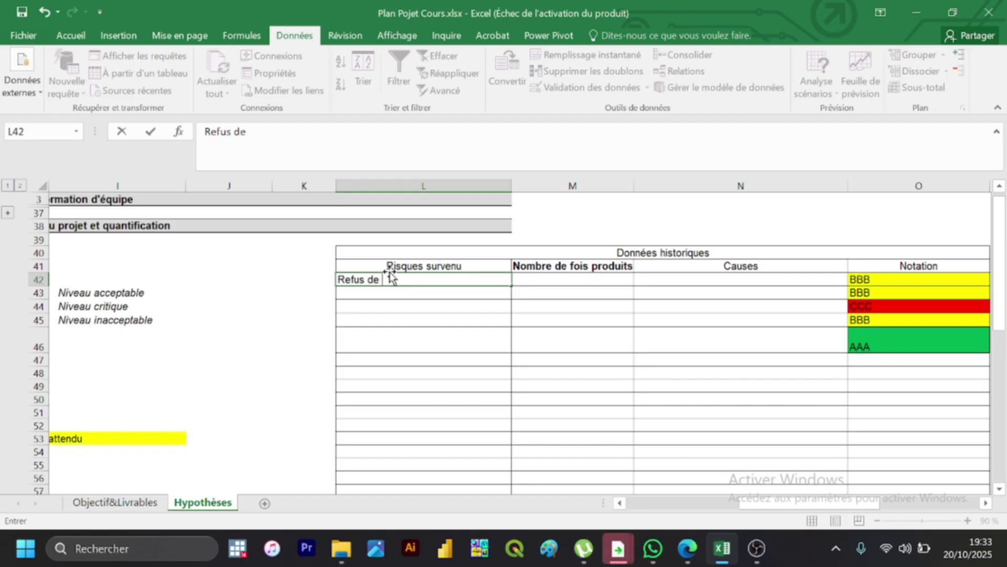
text( la vaccinationà)
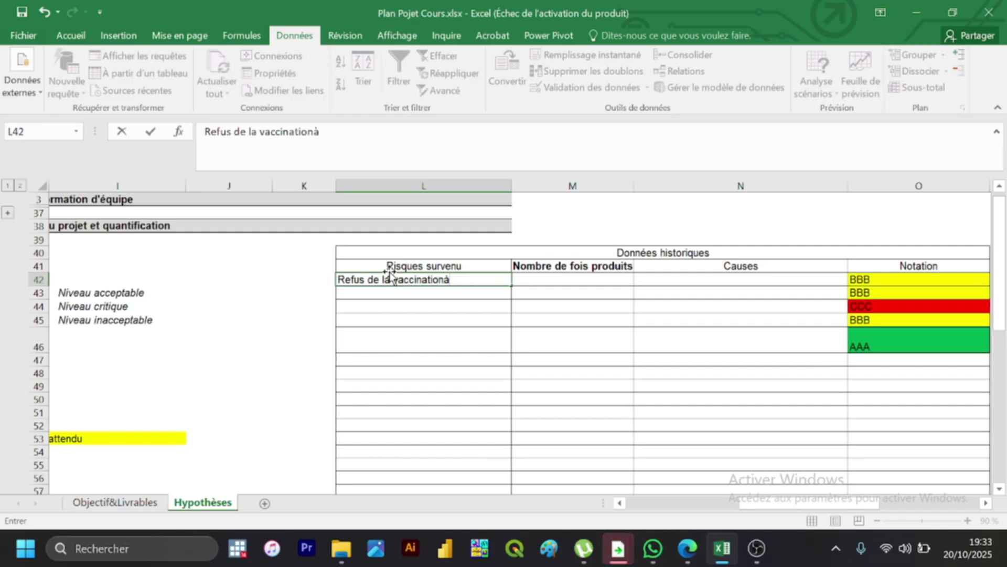
key(BackSpace)
text(à la)
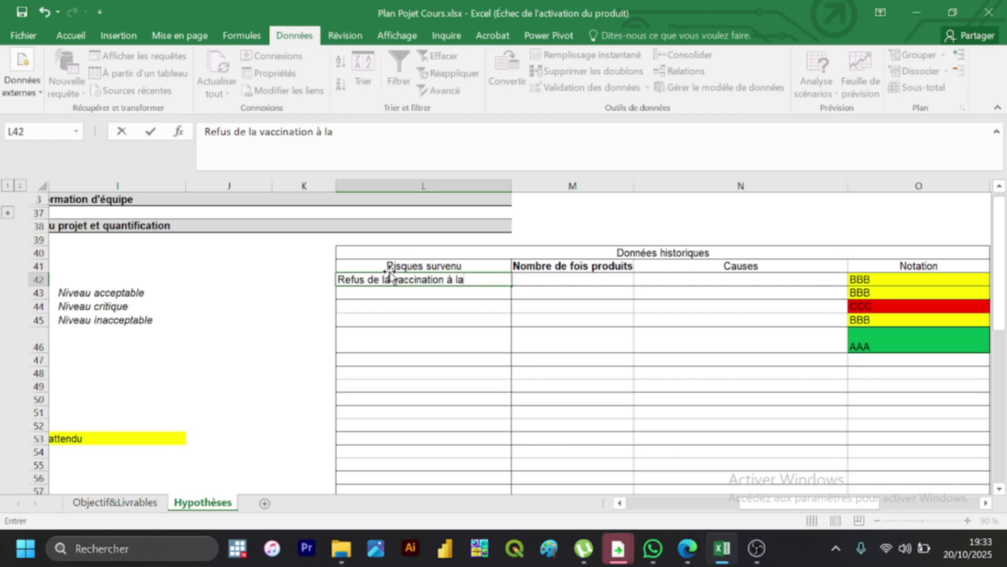
text( COVID)
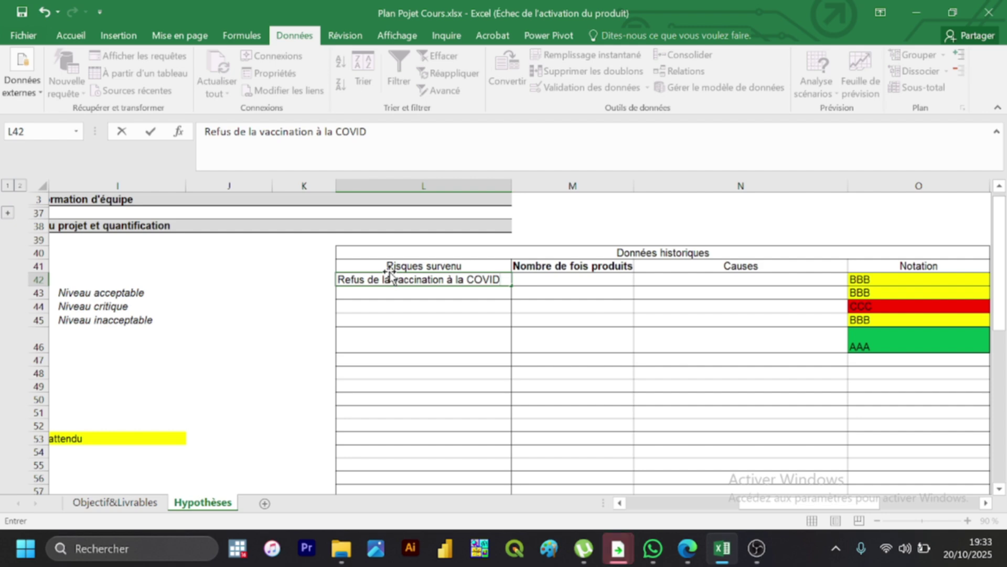
Step: Enter "Faible sensiibilisatoon" under Causes in N42 for the vaccination refusal risk
key(Tab)
key(Tab)
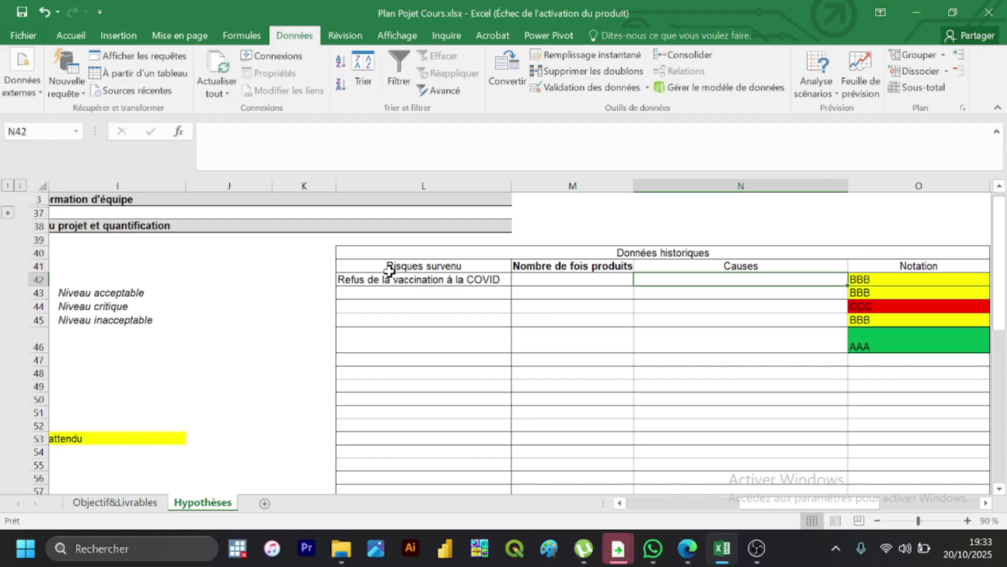
text(Fa)
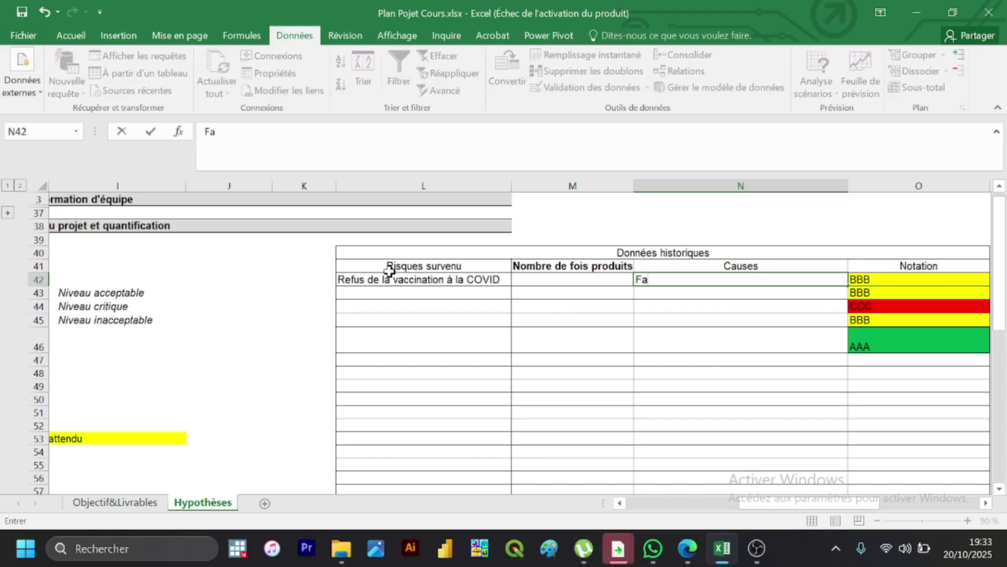
text(ible senso)
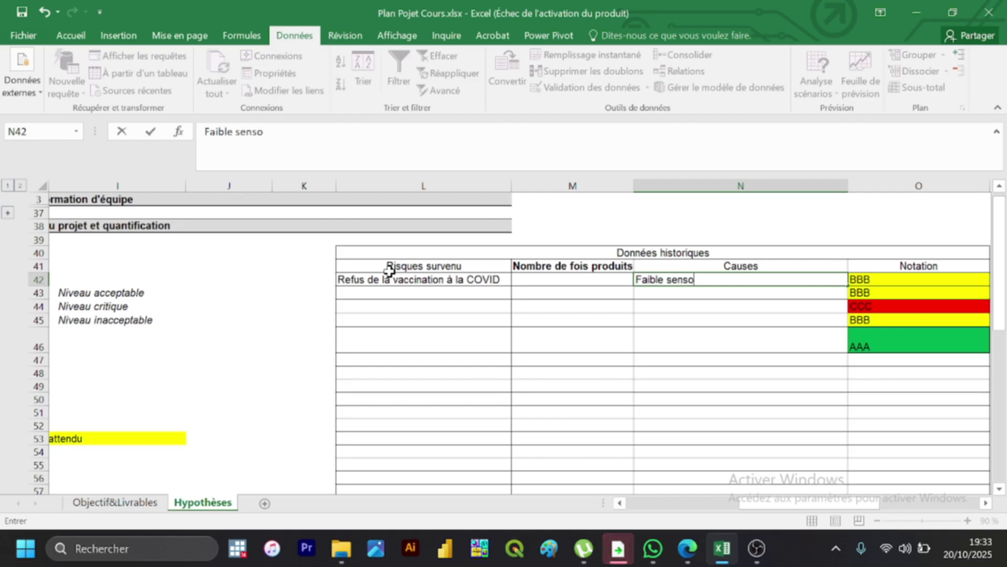
key(BackSpace)
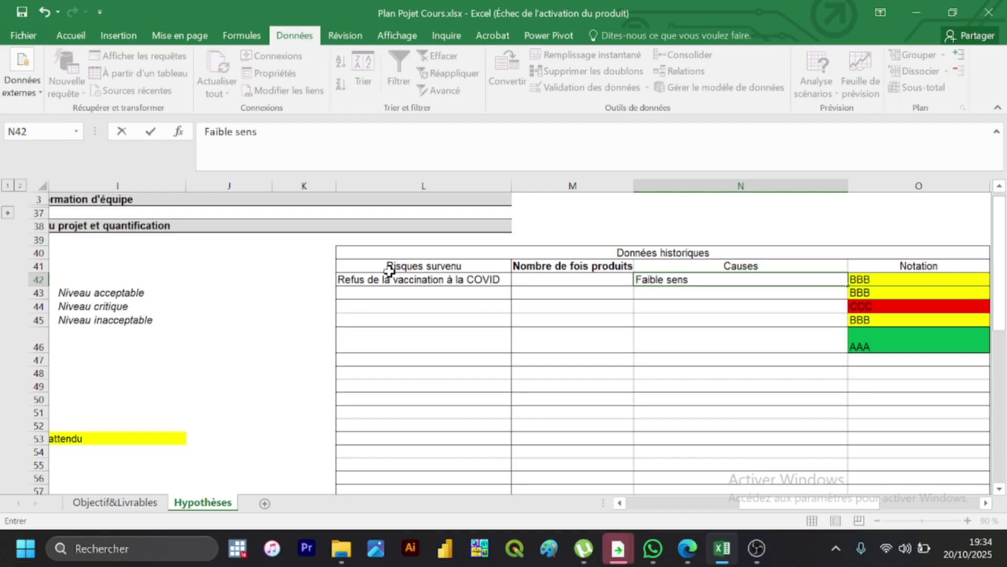
text(iibilisa)
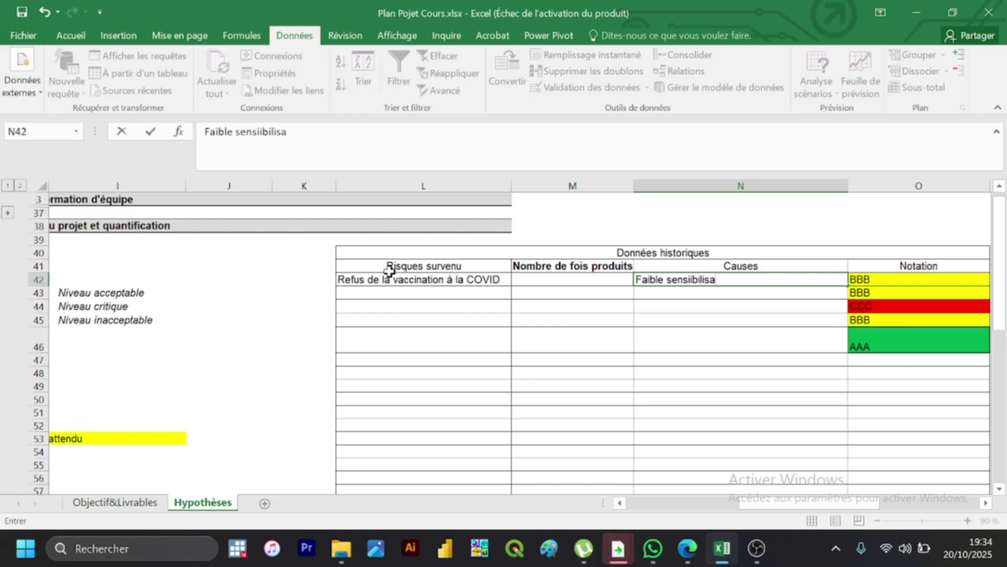
text(toon)
click(389, 275)
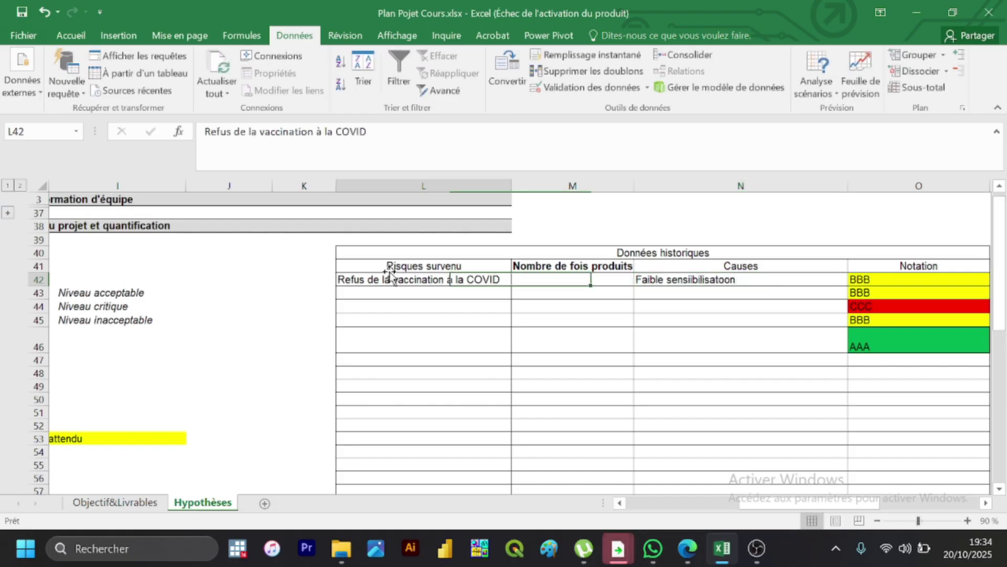
Step: Correct the spelling of the cause in N42 to "Faible sensibilisation"
click(732, 278)
double_click(734, 279)
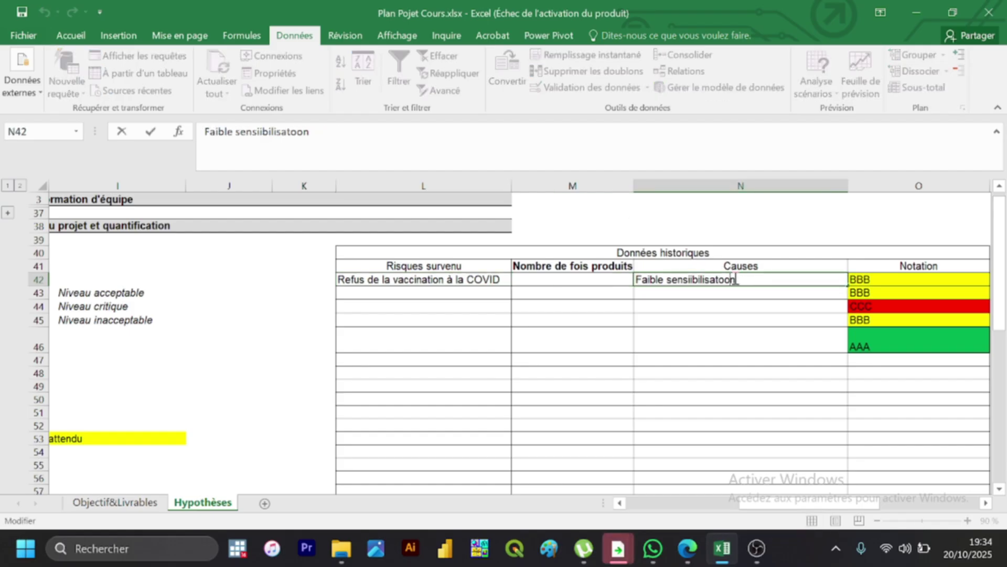
key(Left)
key(Left)
key(BackSpace)
text(i)
click(691, 279)
key(BackSpace)
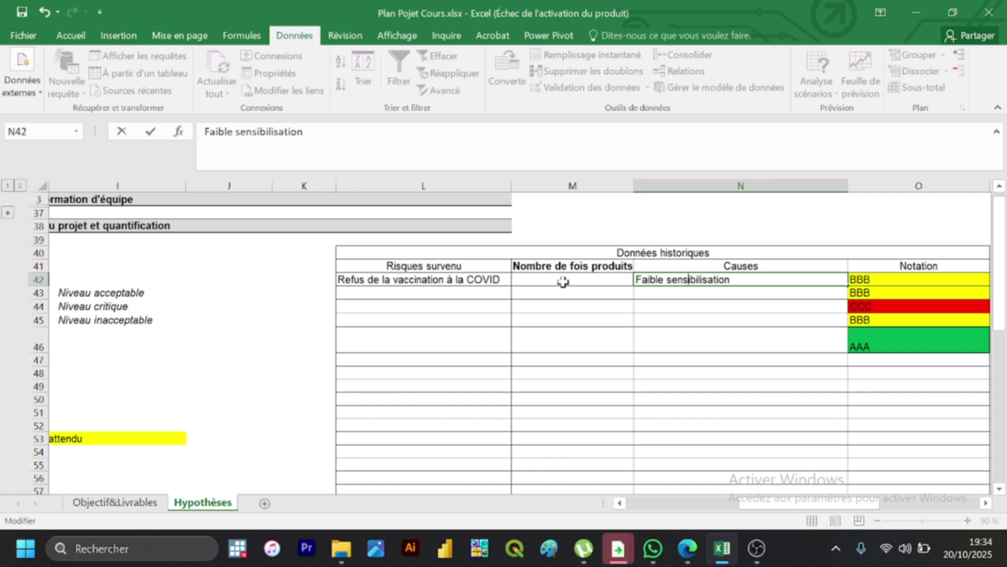
Step: Set Nombre de fois produits in M42 to 5 and compare it with the Quantification scale
click(563, 282)
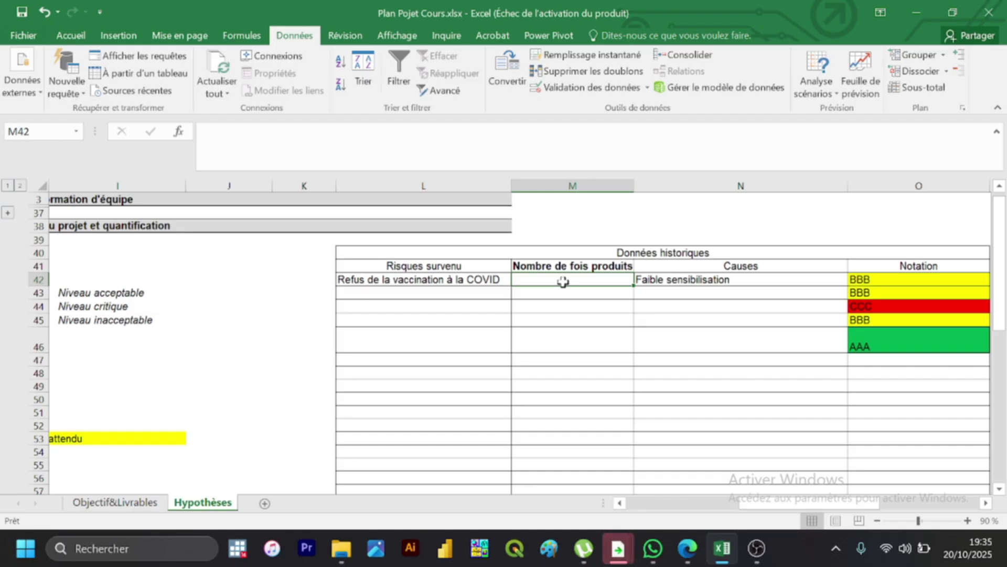
text(5)
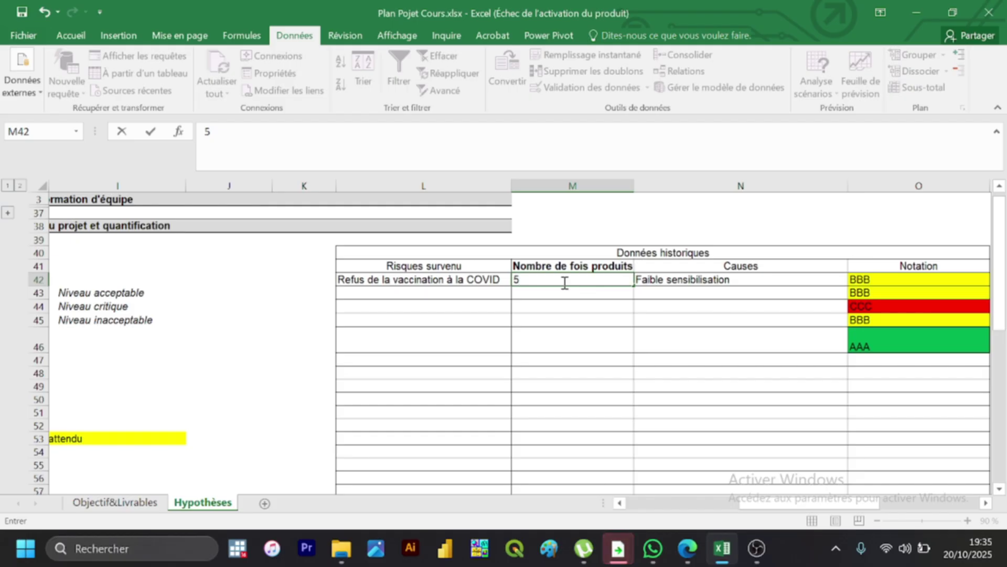
key(Return)
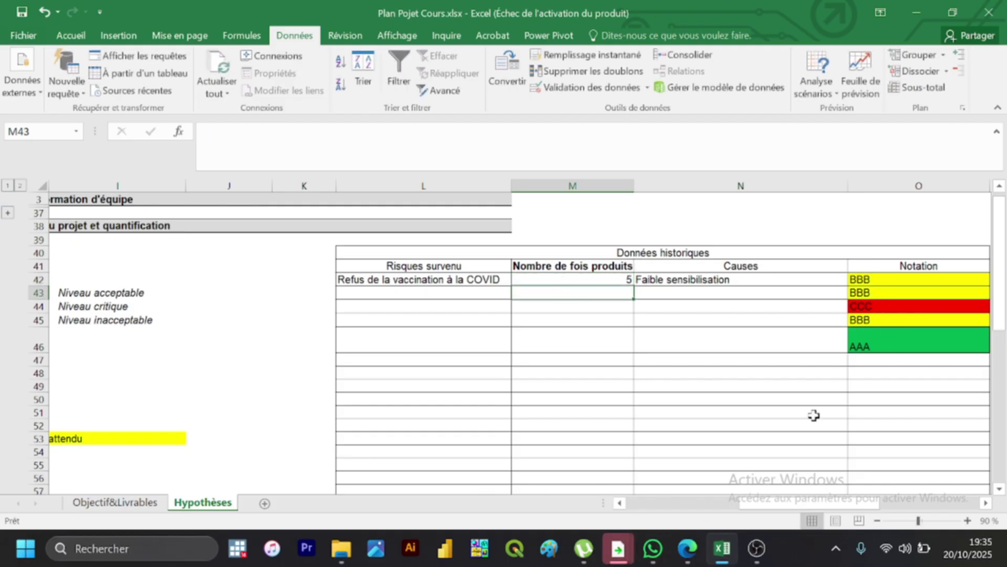
drag(780, 512, 764, 513)
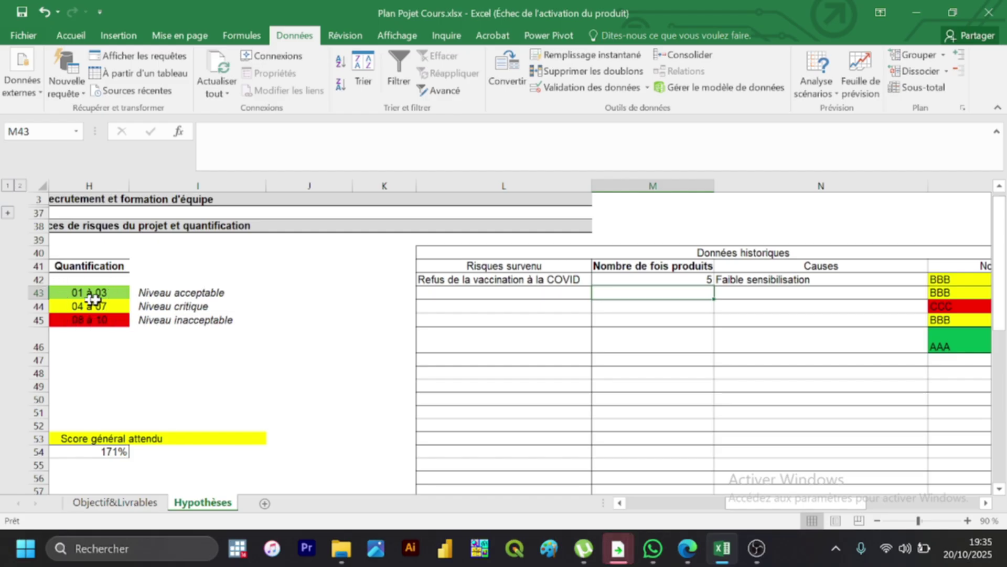
click(631, 279)
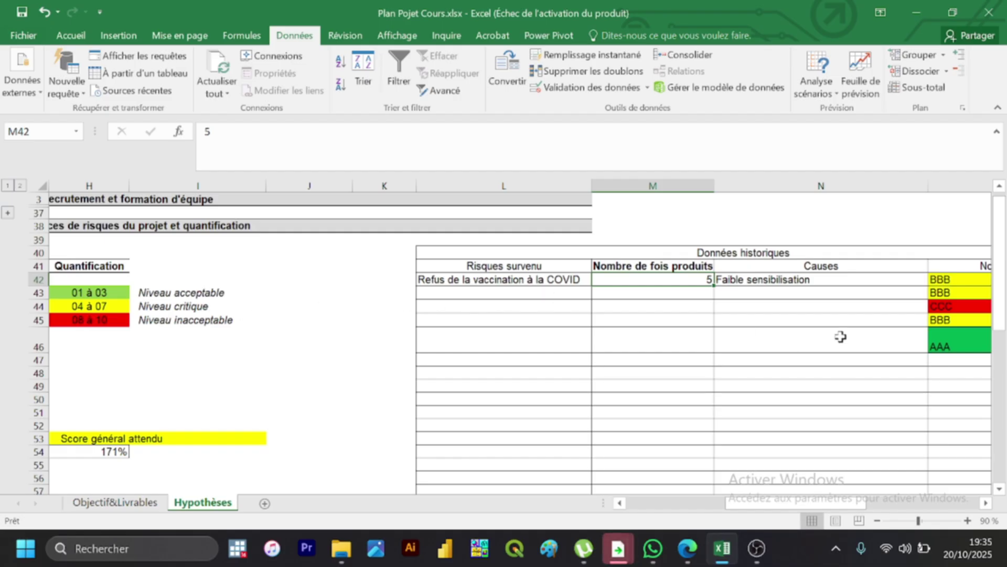
Step: Clear the old ratings in O43:O46 of the Notation column, leaving the BBB rating in O42
click(966, 292)
drag(966, 292, 956, 339)
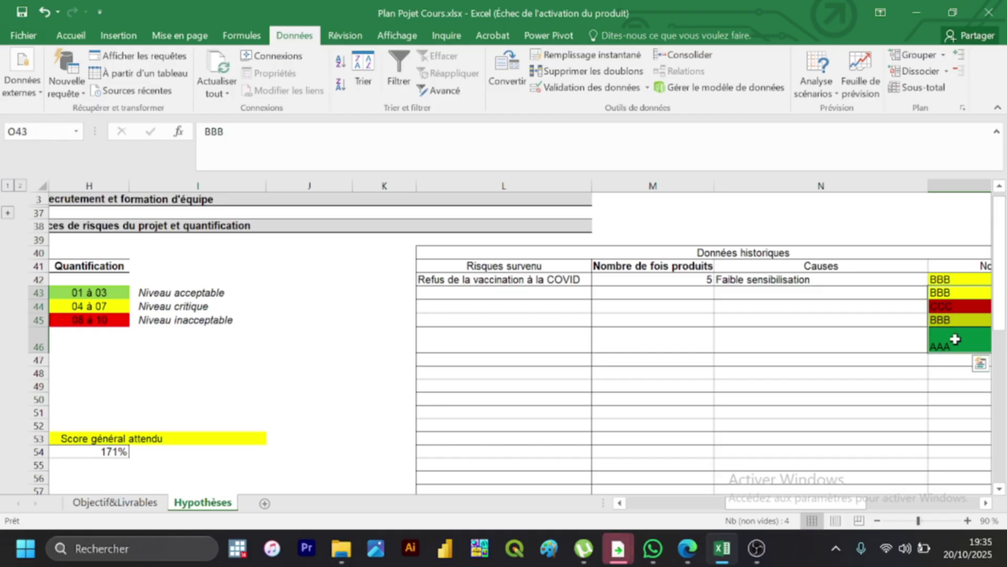
key(Delete)
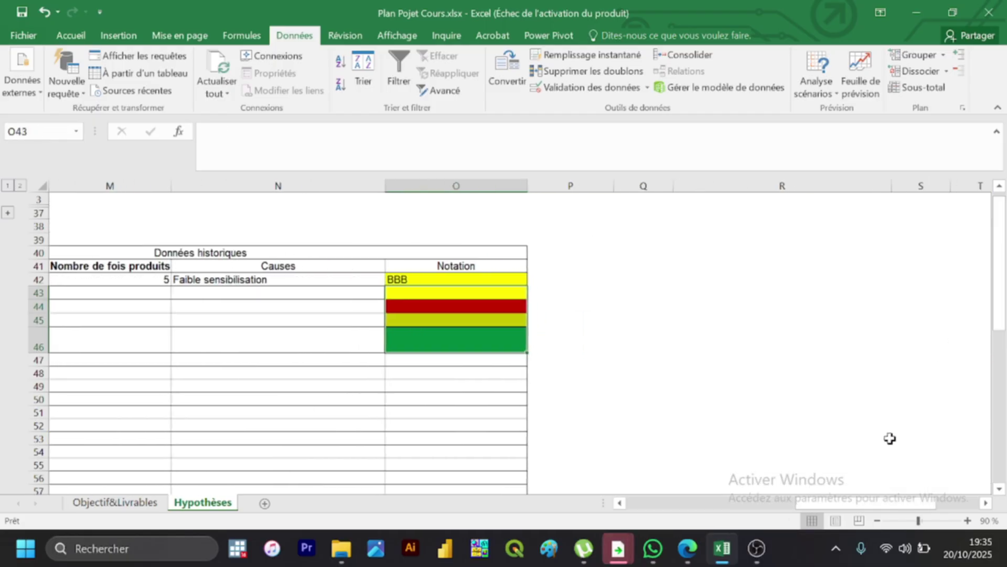
Step: Enter "Déterioration des vaccins" as the second risk under Risques survenu in L43
drag(861, 508, 787, 522)
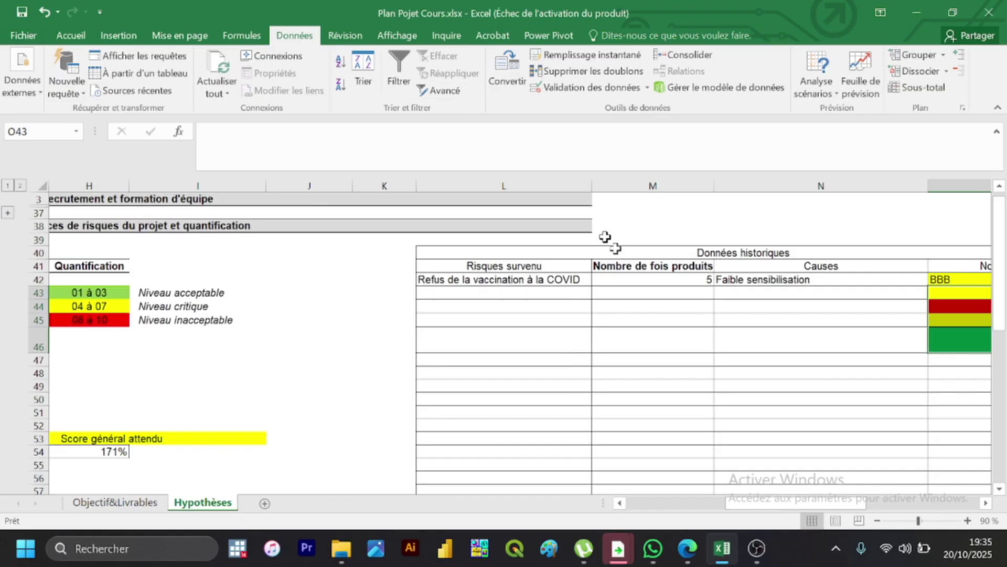
click(486, 303)
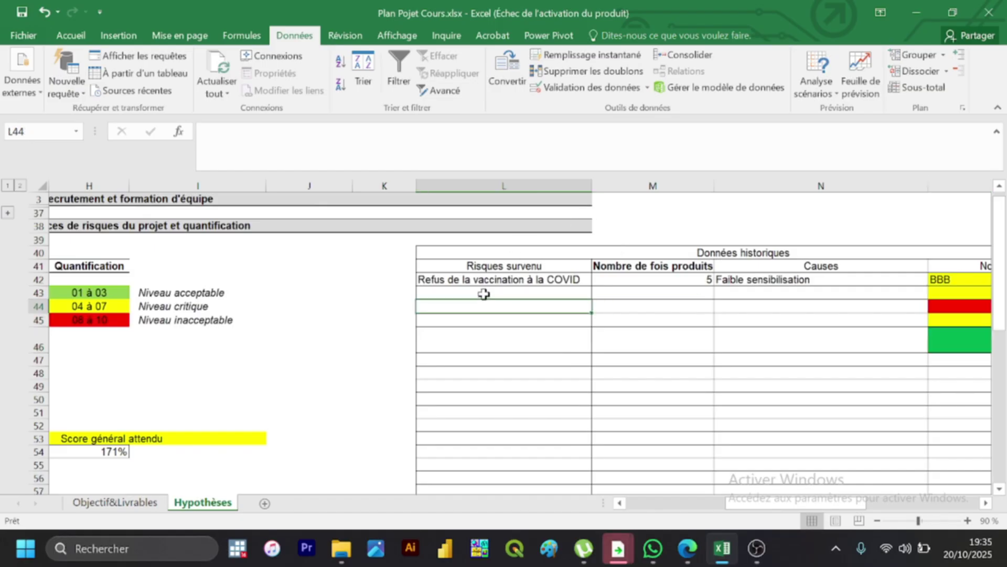
click(484, 293)
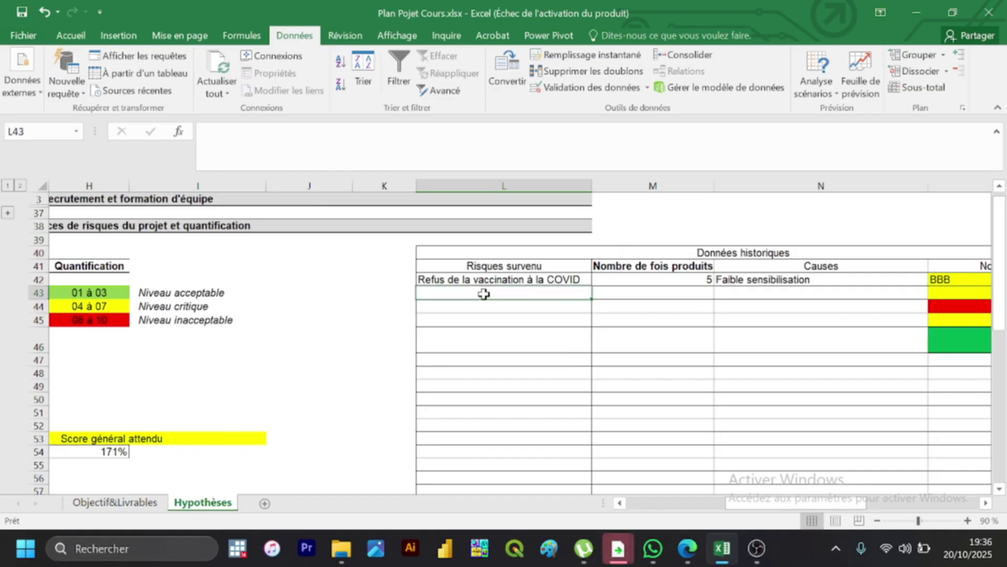
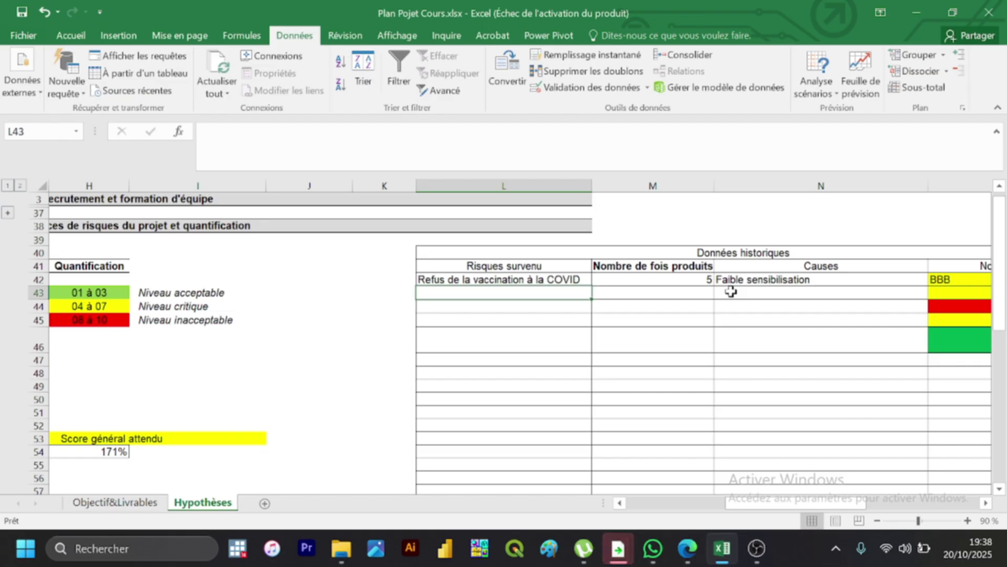
click(731, 292)
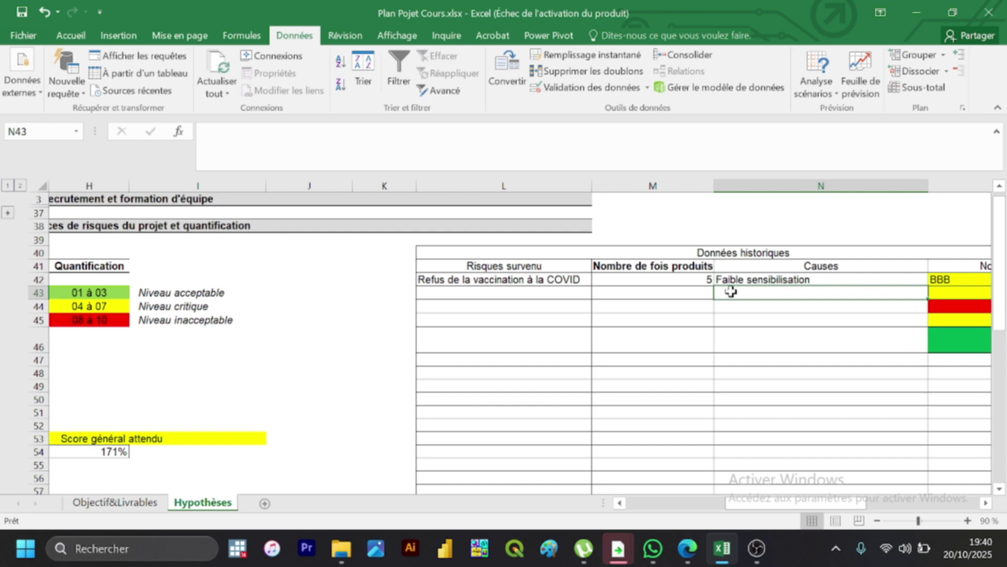
click(529, 293)
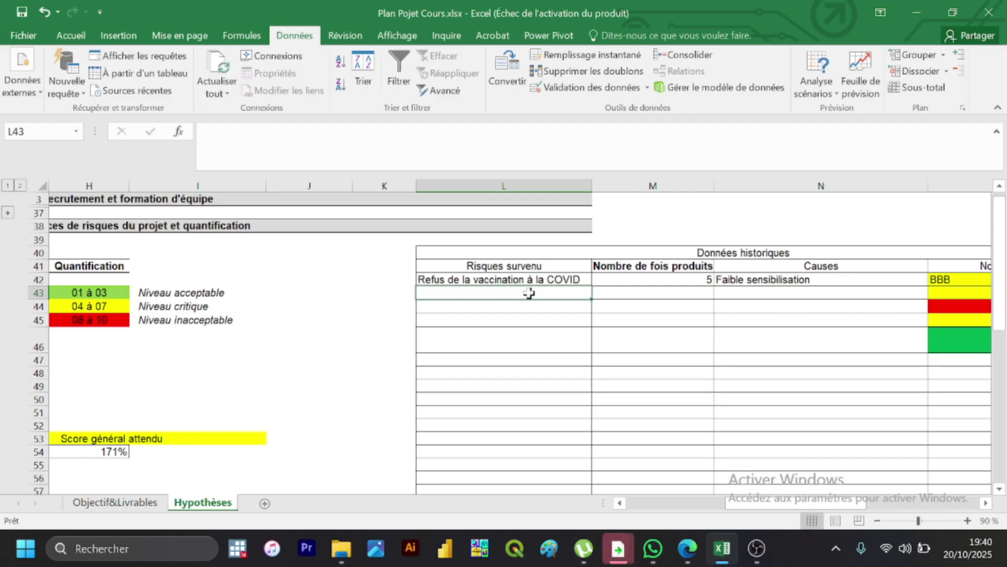
text(D)
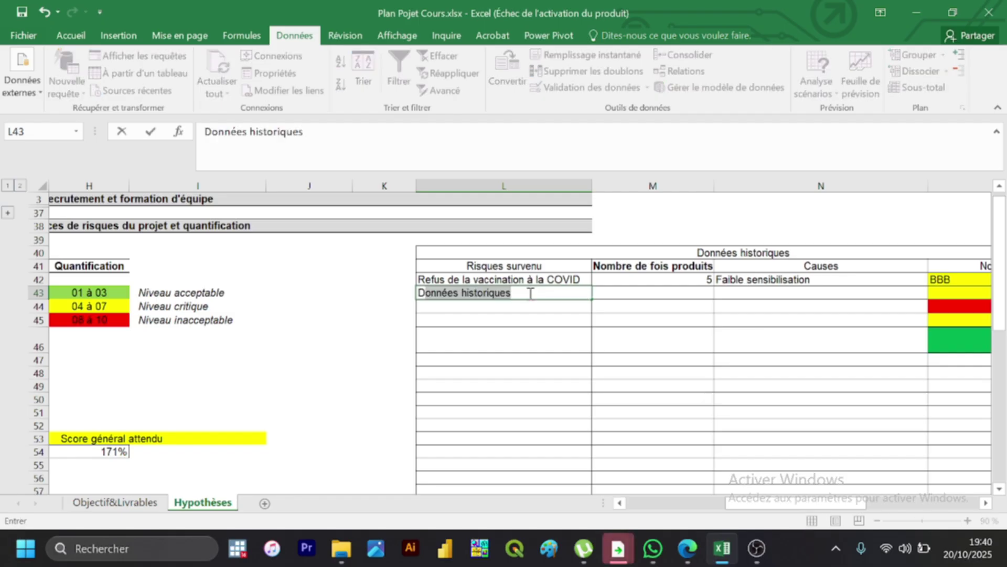
text(éterio)
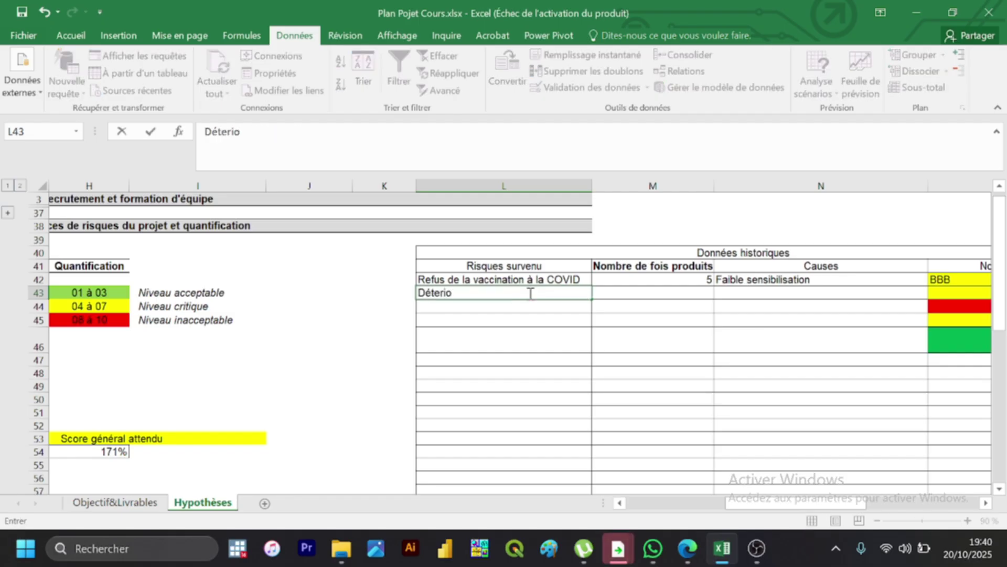
text(rat)
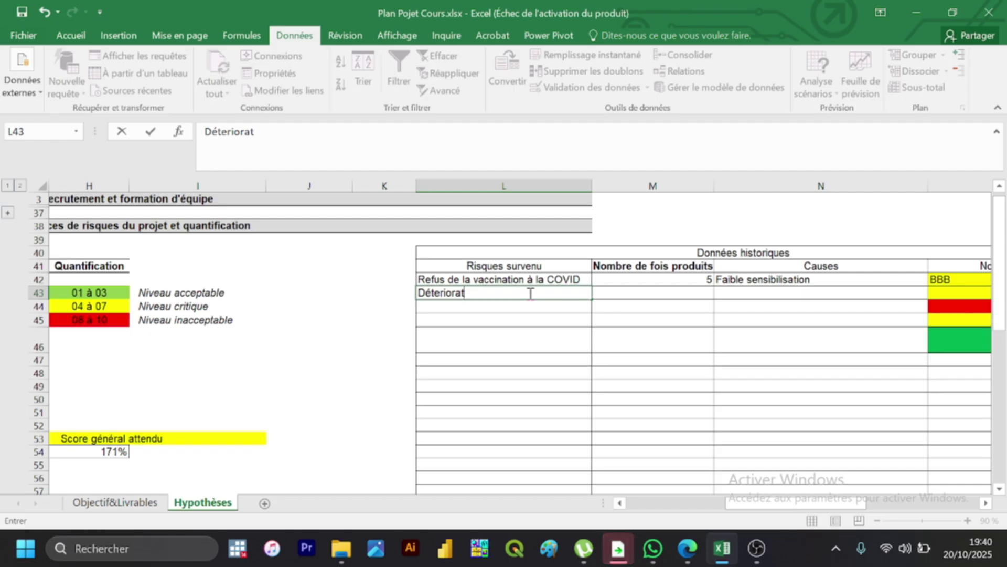
text(ion des vaccins)
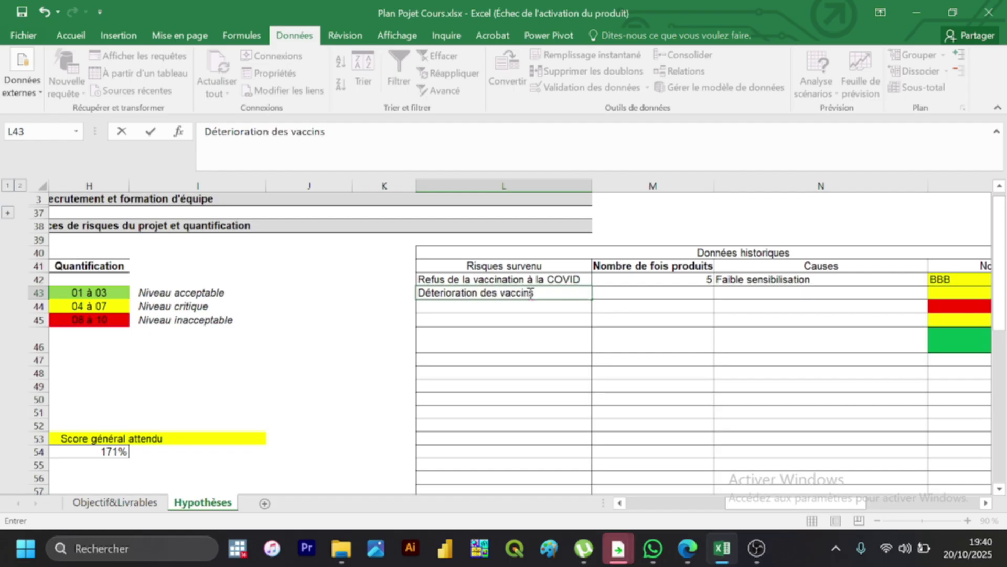
Step: Enter "Mauvaise condition de conservation" under Causes in N43 for the vaccine deterioration risk
key(Tab)
key(Tab)
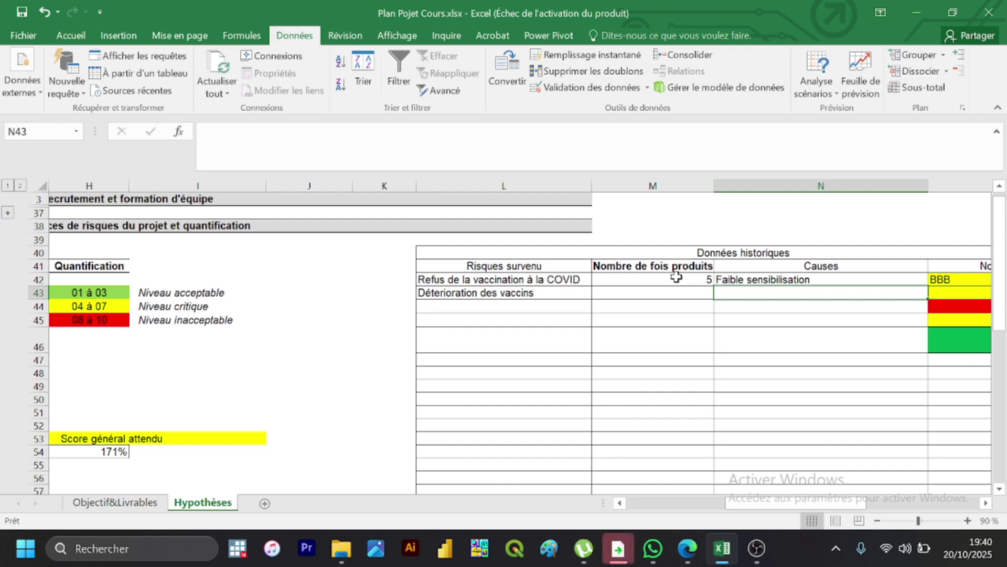
text(Ma)
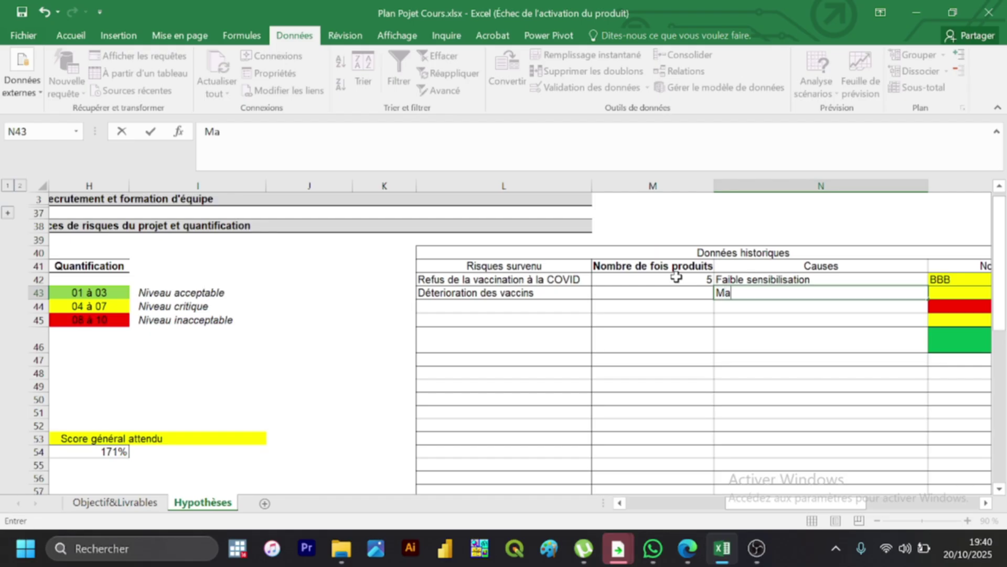
text(uvaise)
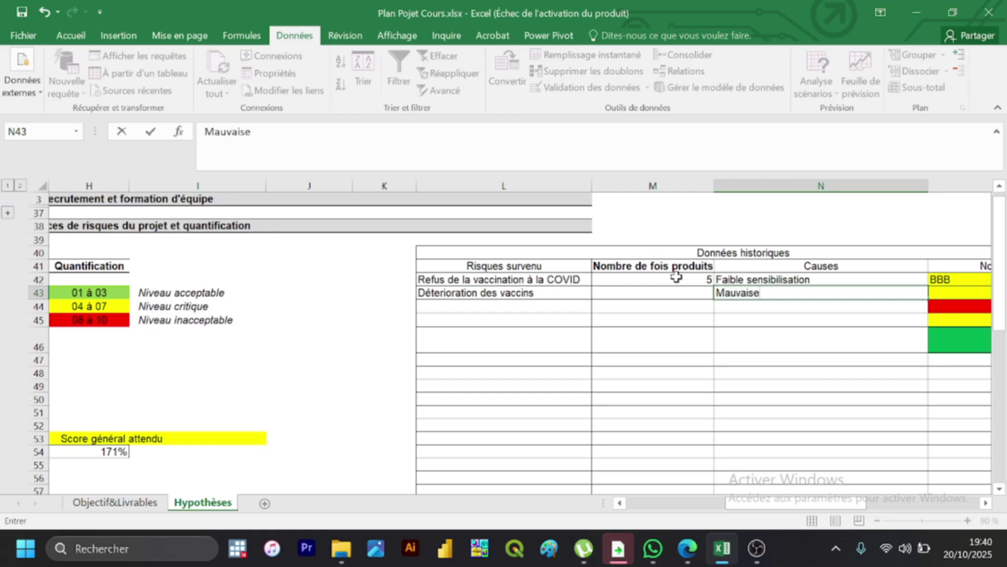
text( co)
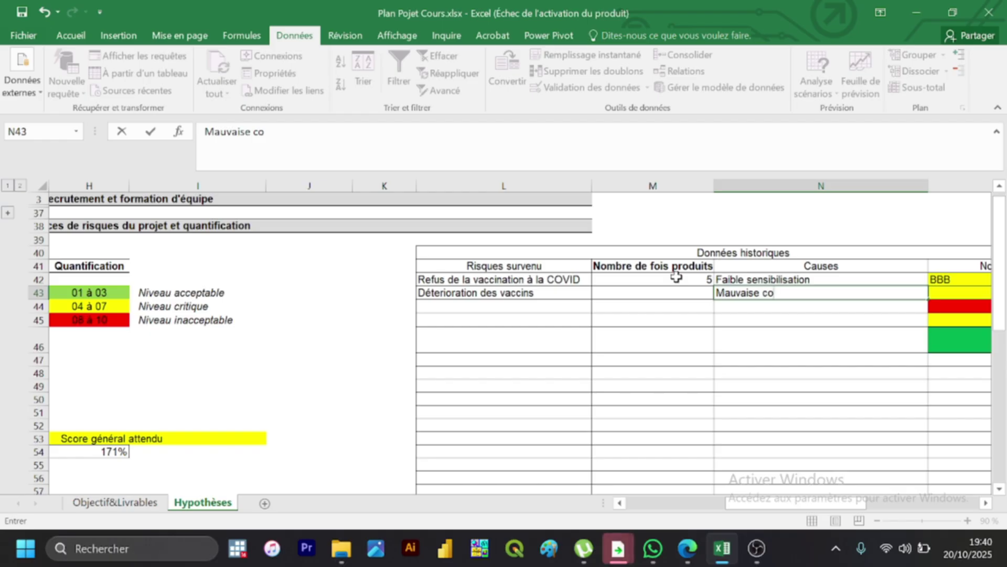
text(ndition de)
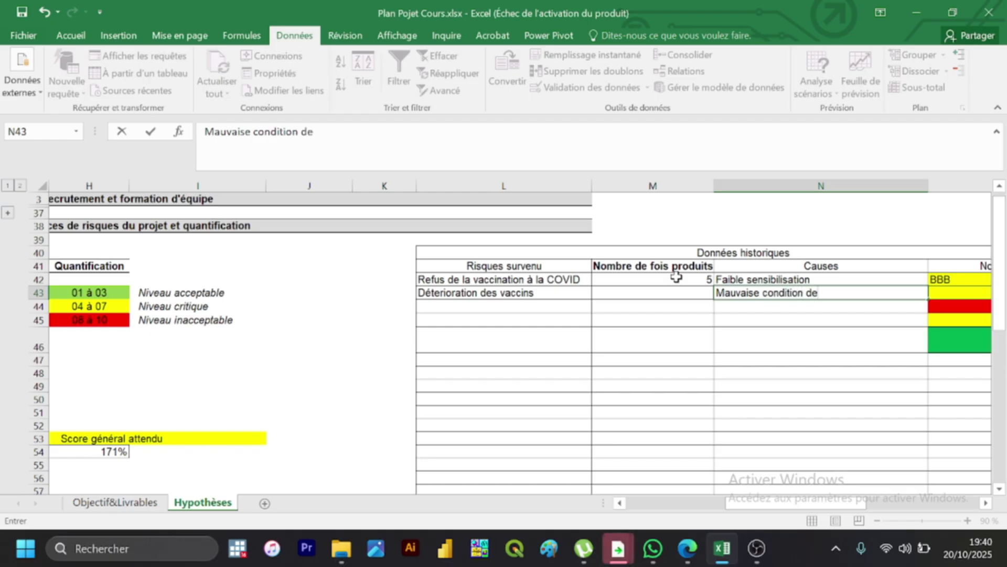
text( conservation)
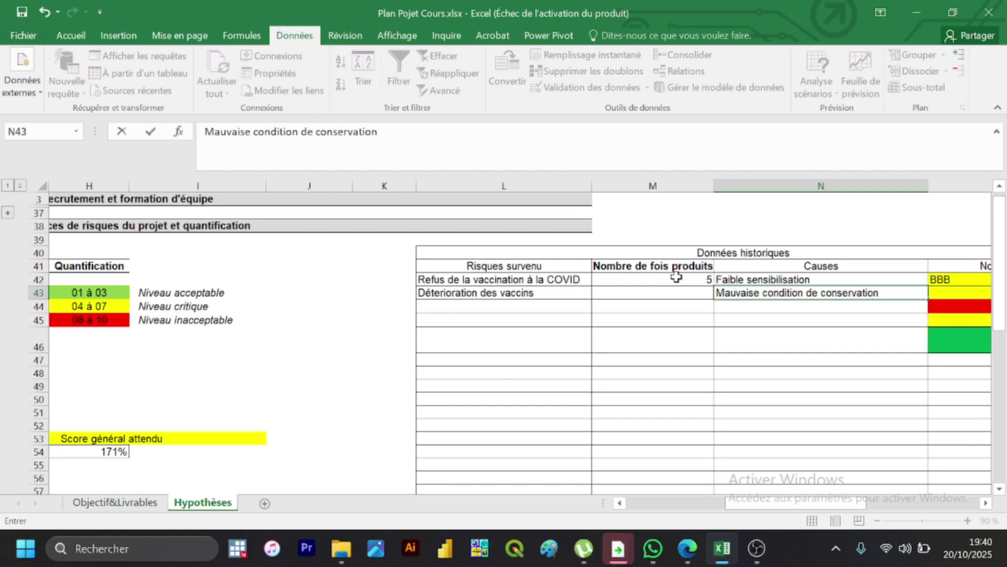
Step: Set Nombre de fois produits in M43 to 4 for the vaccine deterioration risk
click(671, 291)
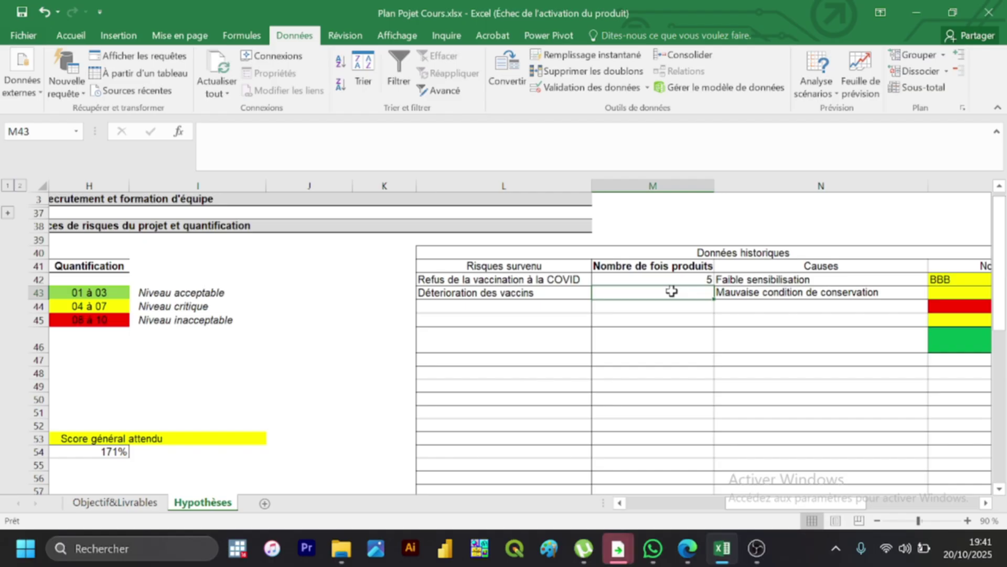
text(4)
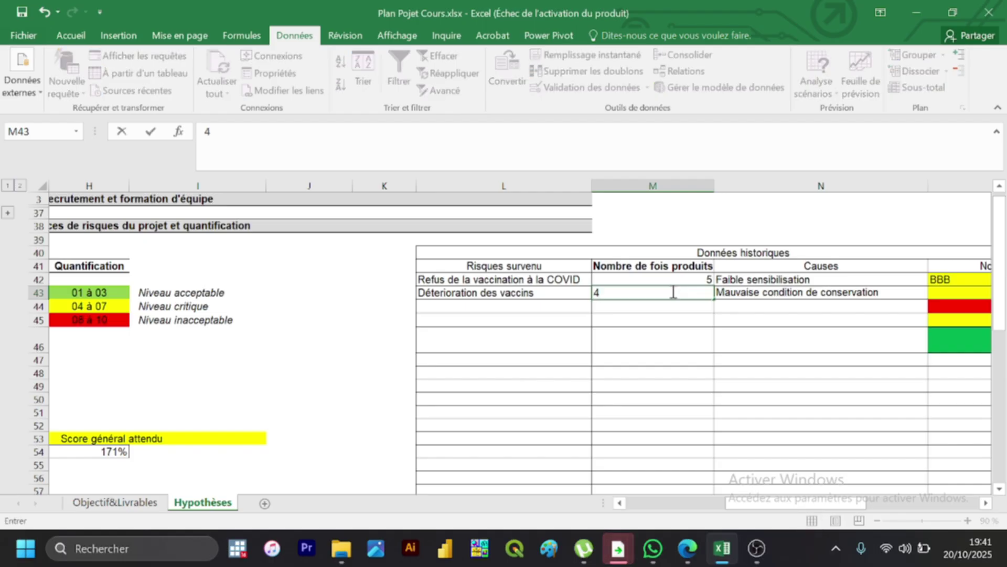
click(712, 310)
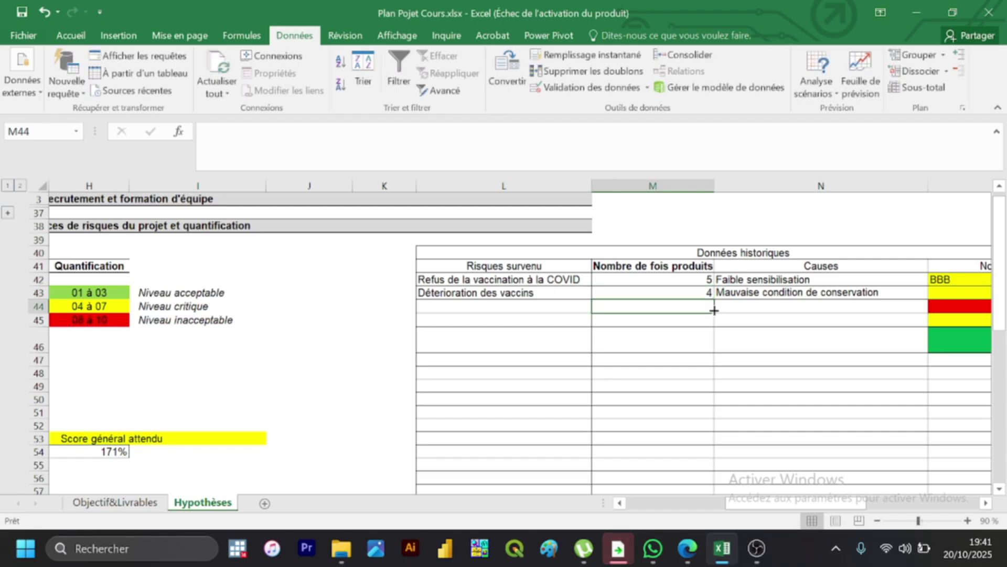
Step: Copy the BBB rating from O42 to O43 in the Notation column
click(942, 280)
key(ctrl+c)
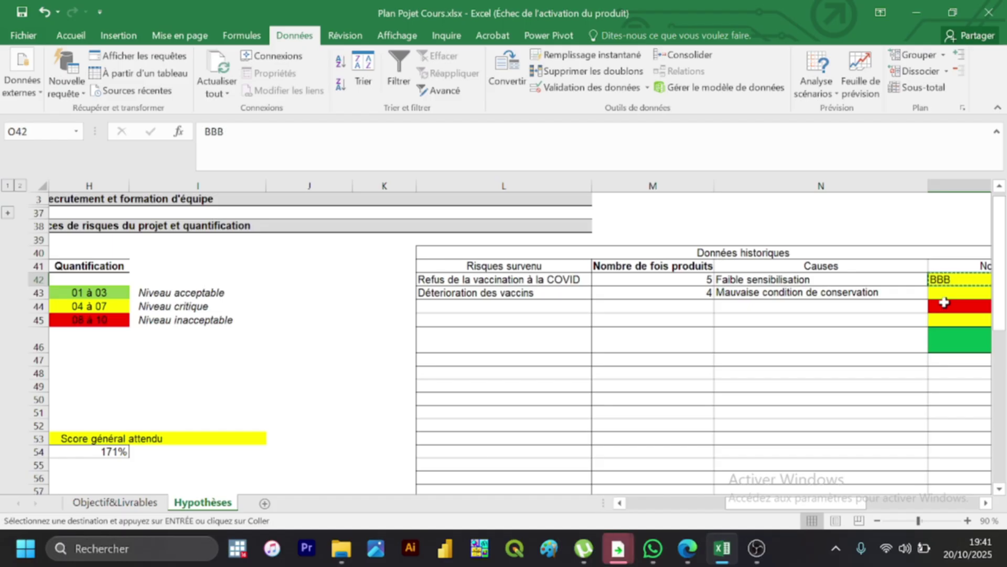
click(945, 294)
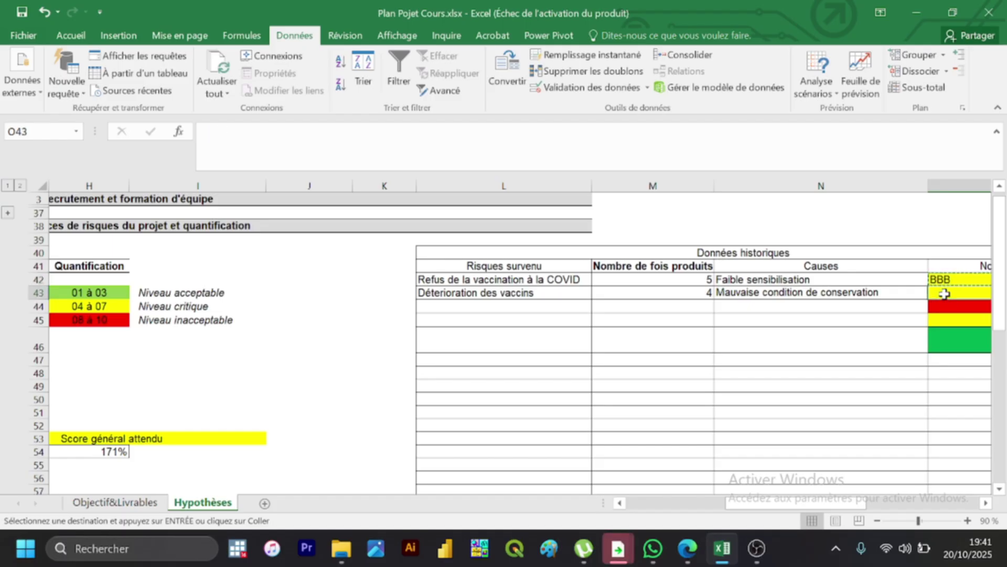
key(ctrl+v)
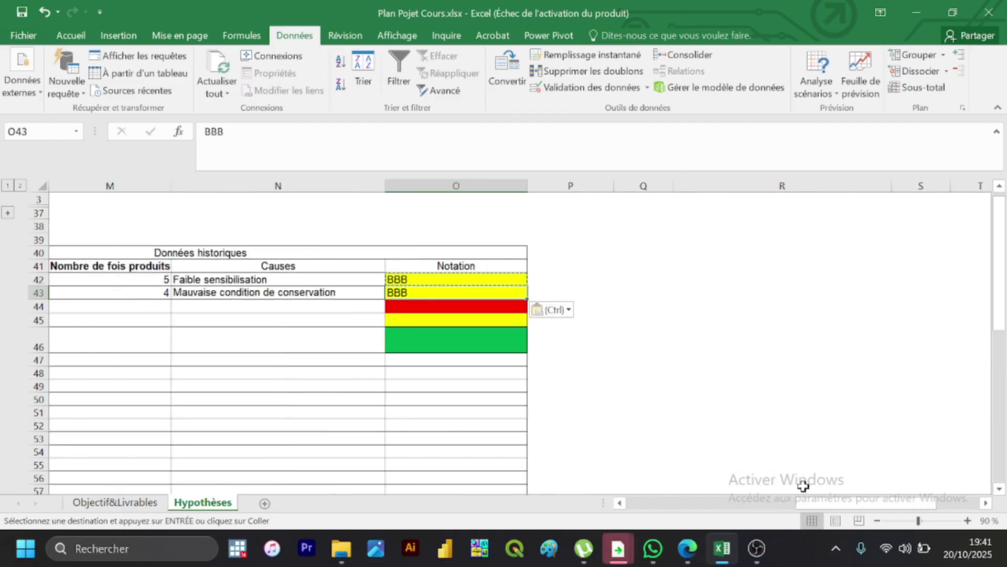
Step: Enter "Mésentente" in N44 under Causes and move the text to L44 under Risques survenu
drag(823, 503, 751, 503)
click(454, 307)
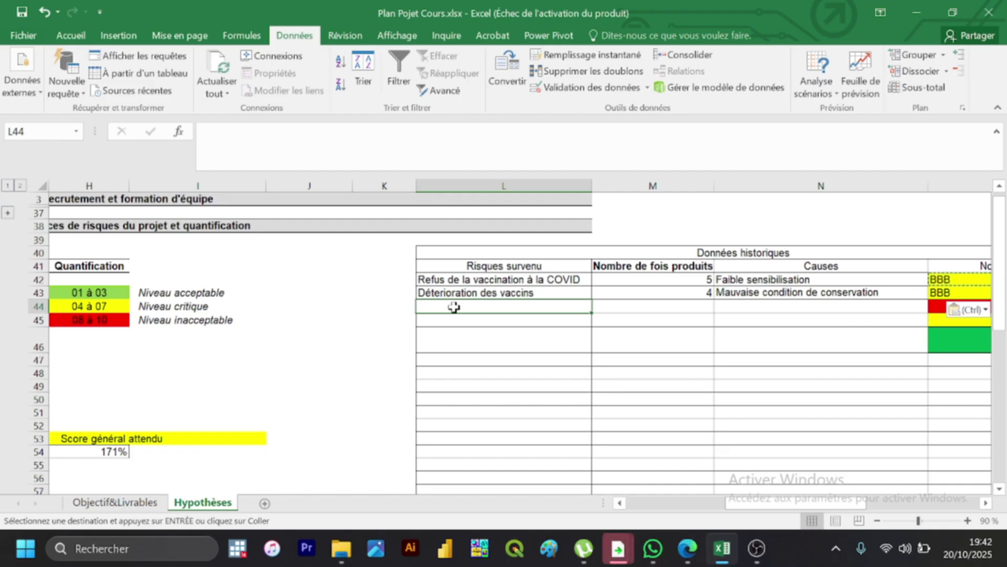
click(736, 303)
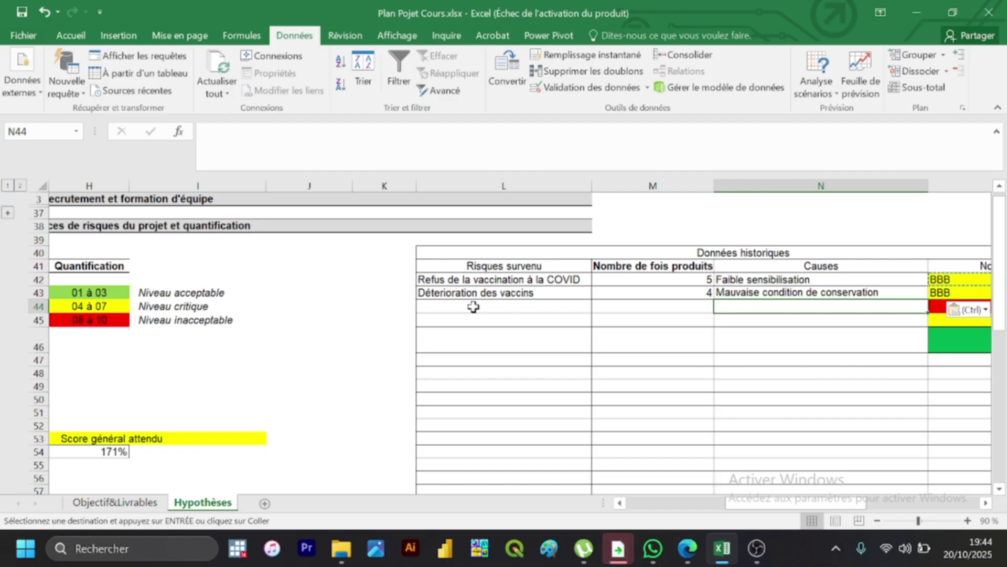
text(Mé)
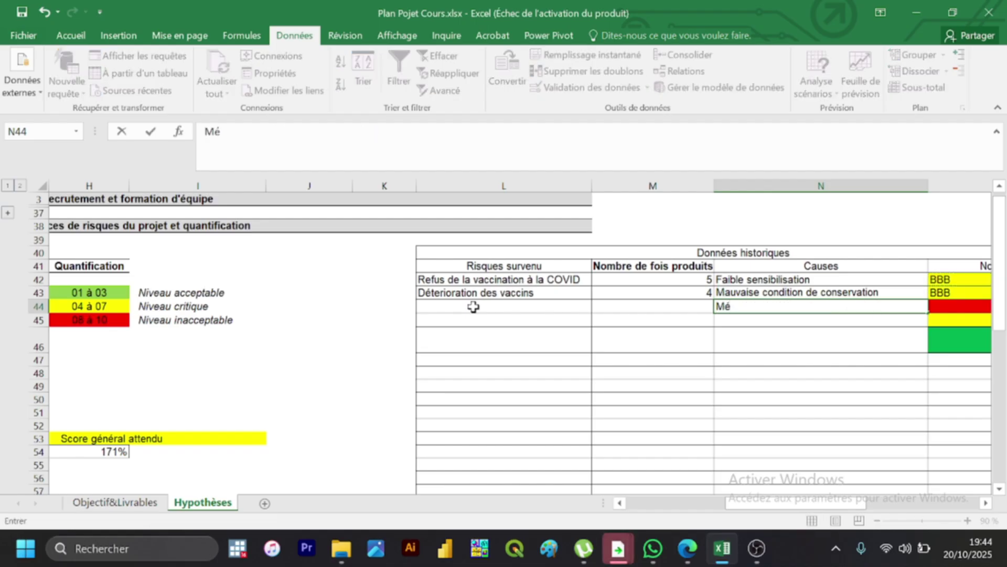
text(sentente)
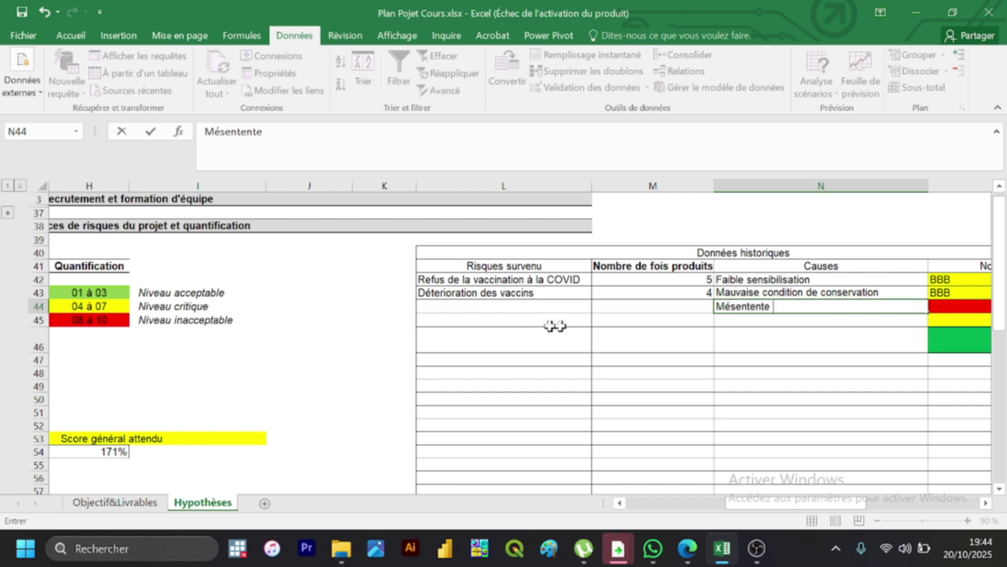
double_click(741, 303)
click(742, 302)
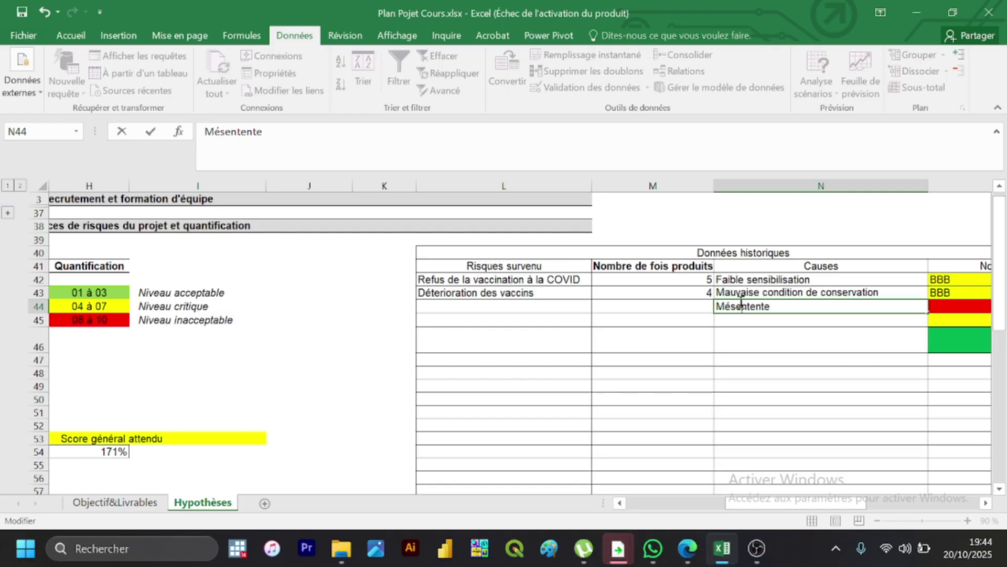
double_click(742, 303)
key(BackSpace)
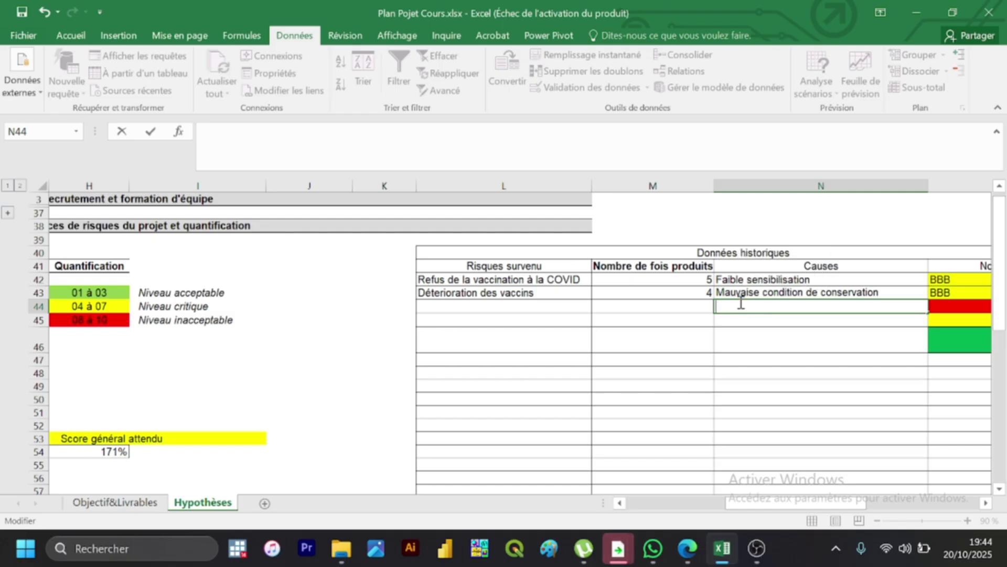
click(542, 308)
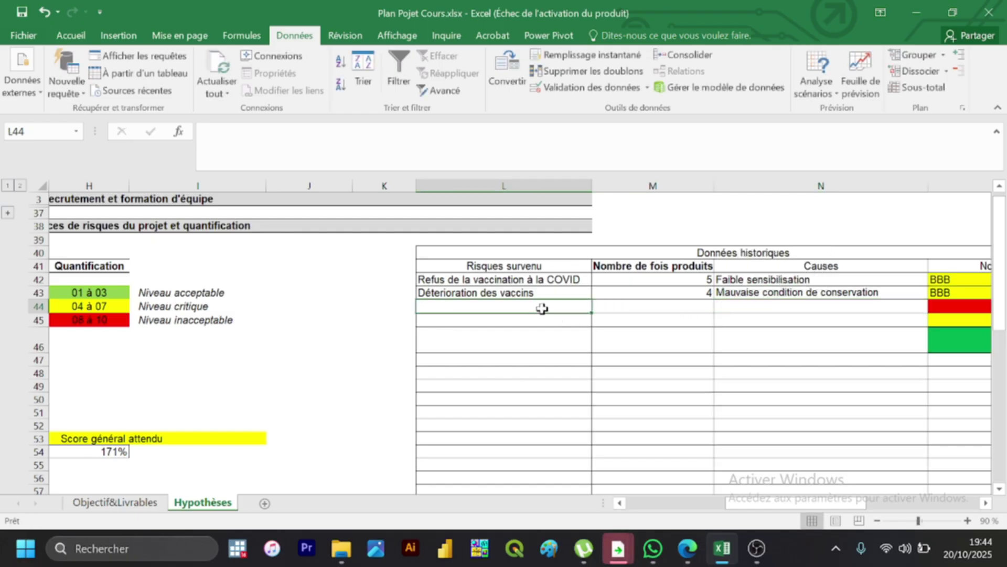
key(ctrl+v)
Step: Complete the third risk in L44 as "Mésentente entre communauté & ageent de vaccination"
double_click(543, 309)
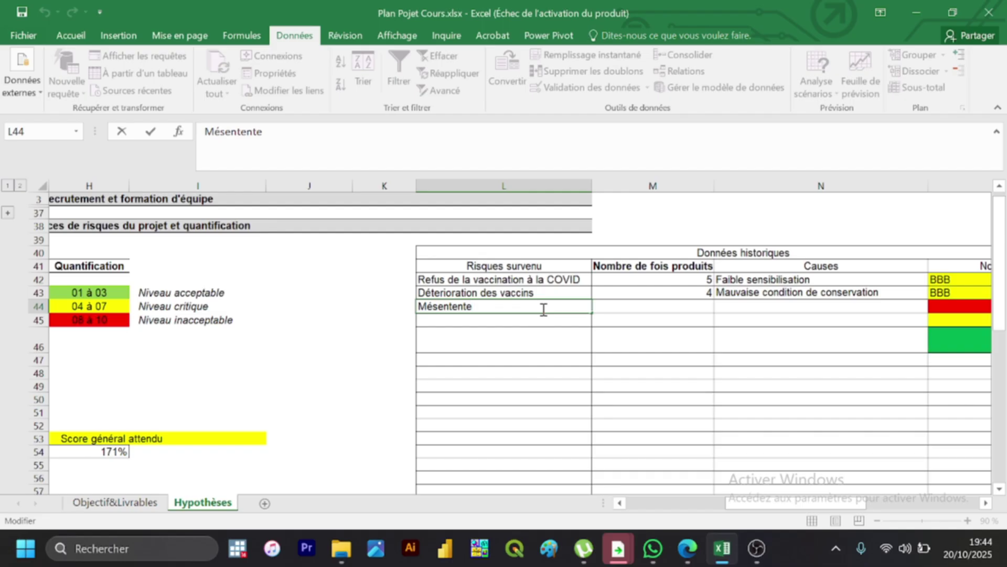
text(entre)
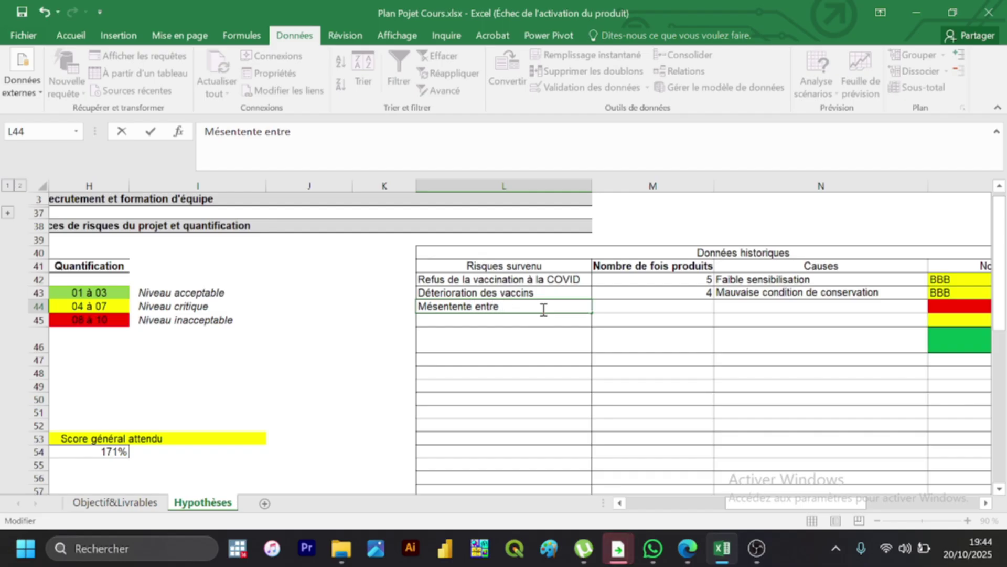
text( com)
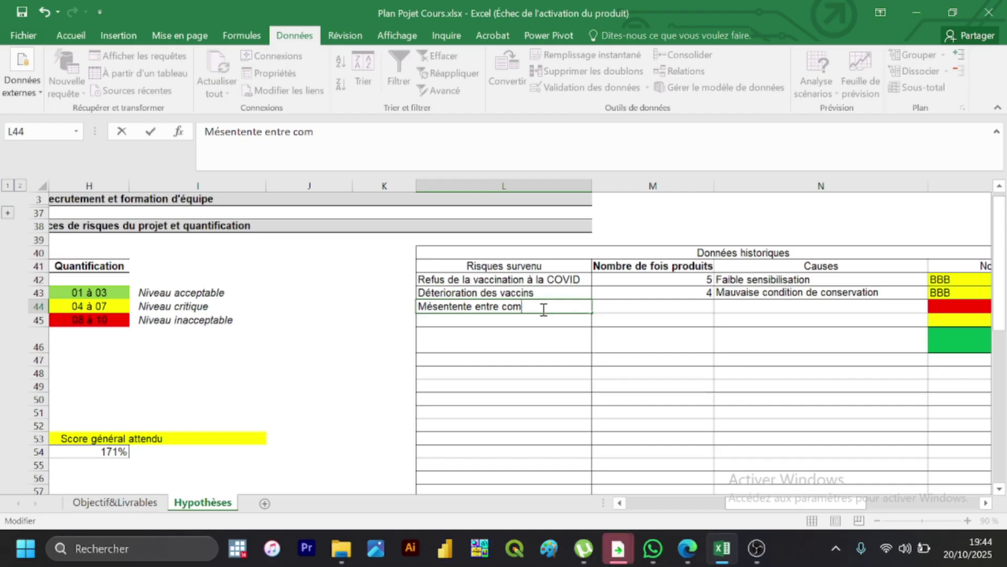
text(munauté &)
text(agez)
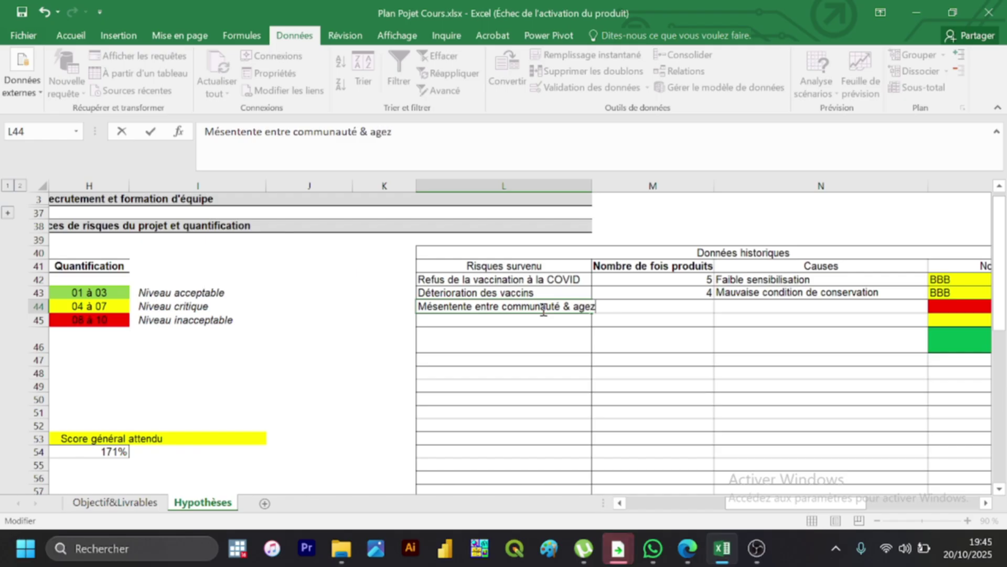
key(BackSpace)
text(ent de va)
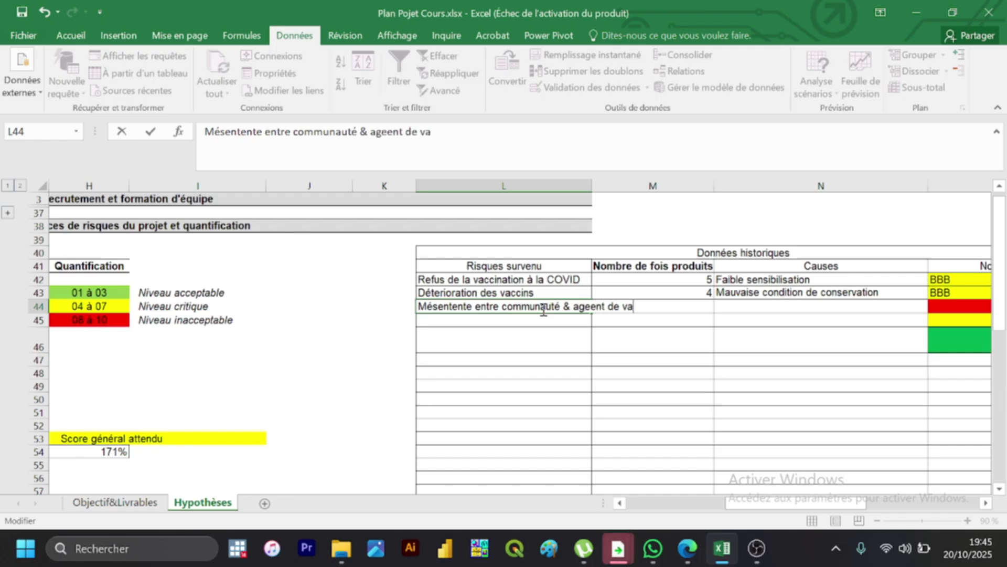
text(ccination)
key(Tab)
key(Tab)
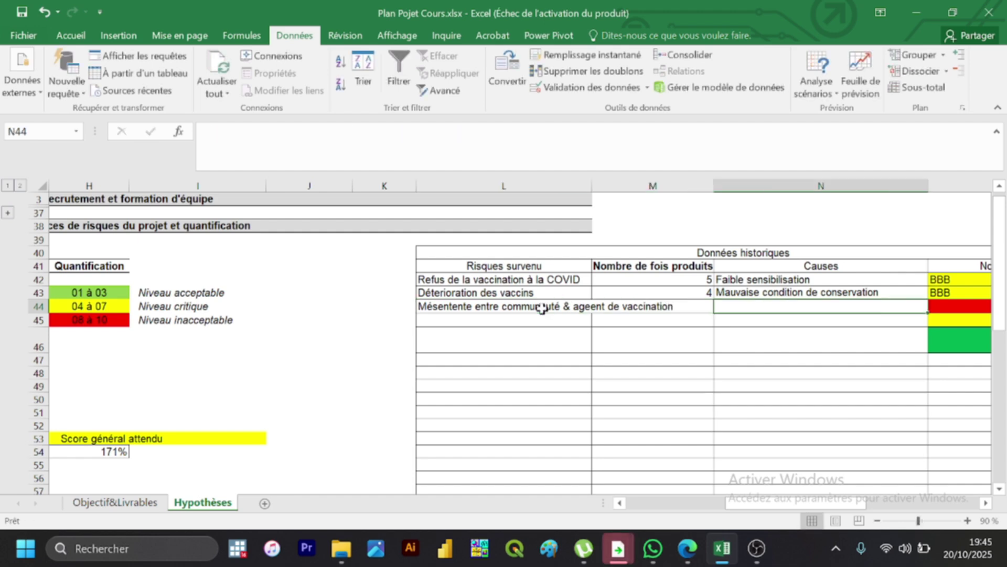
Step: Wrap the text of the third risk in L44 so that it fits the column width
click(542, 309)
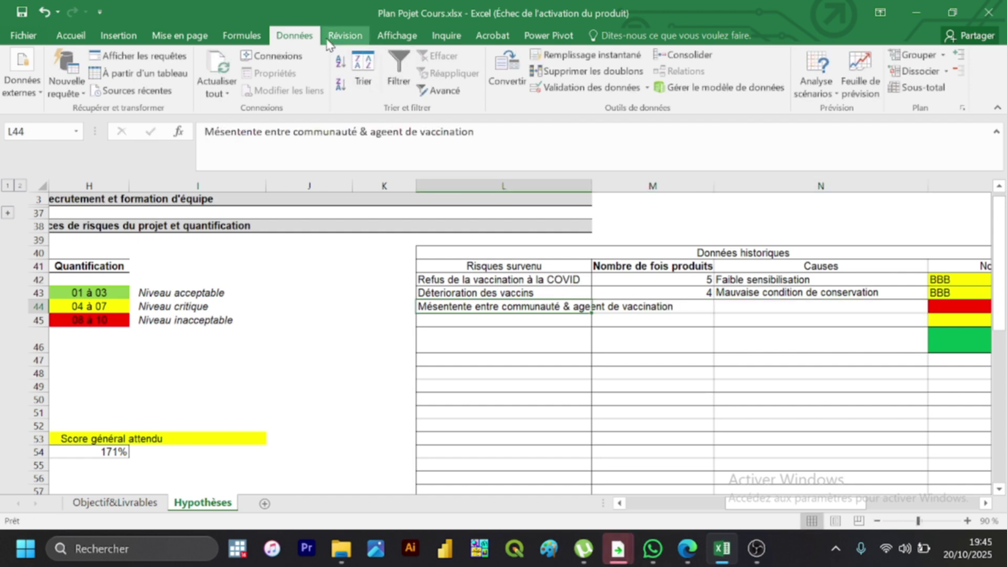
click(71, 38)
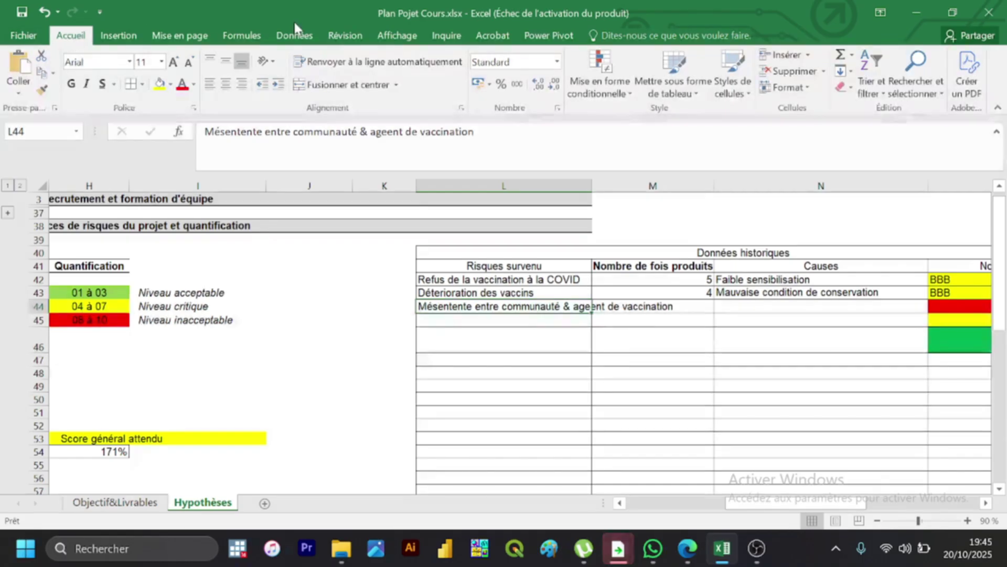
click(322, 62)
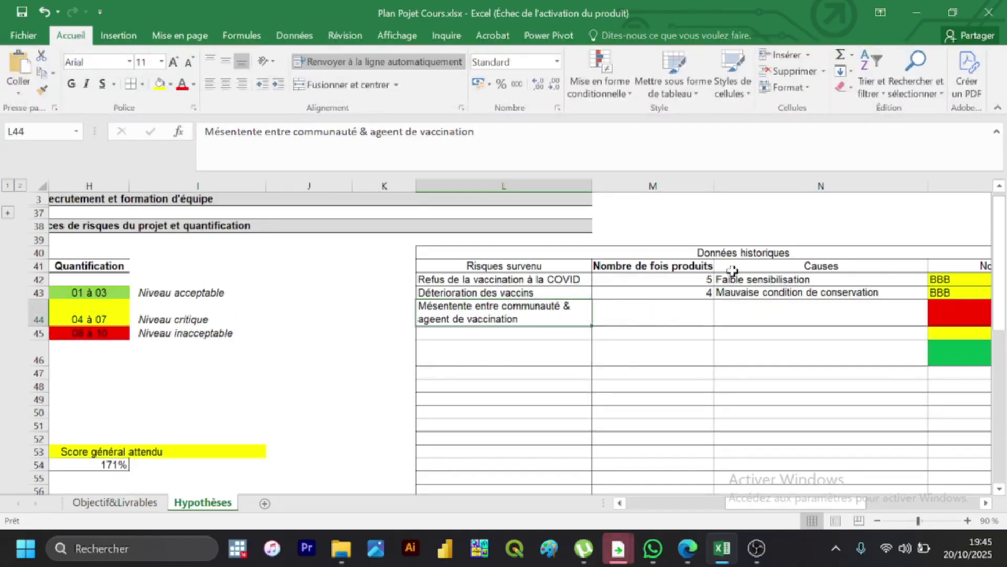
Step: Enter "Mauvaise condition de conservation" under Causes in N44
click(745, 309)
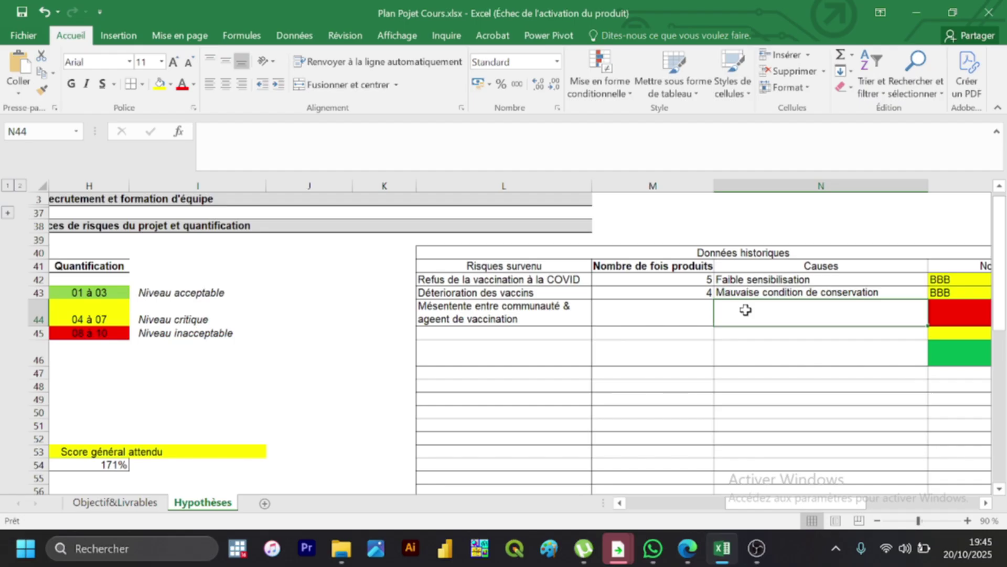
text(Mauvaise condition de conservation)
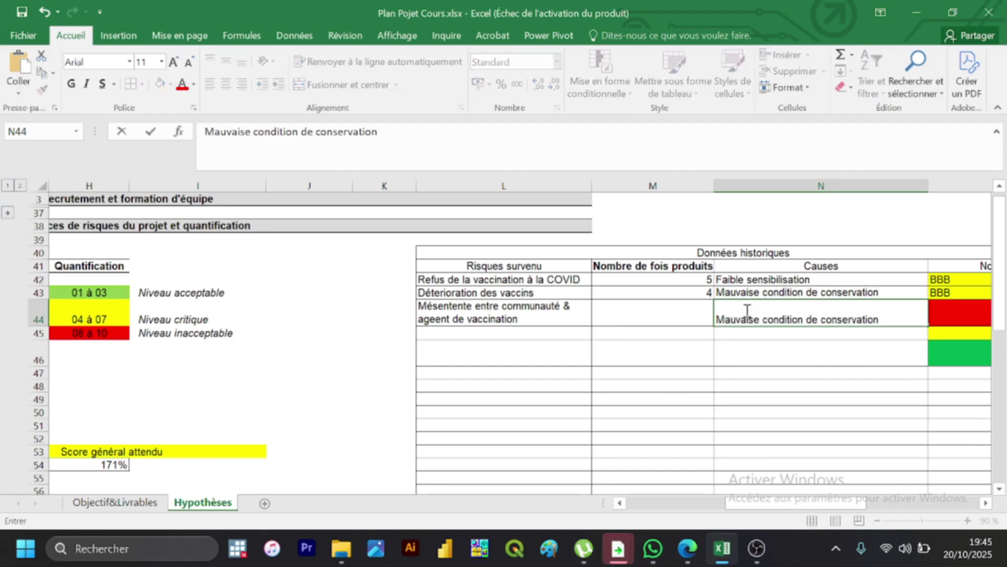
key(alt)
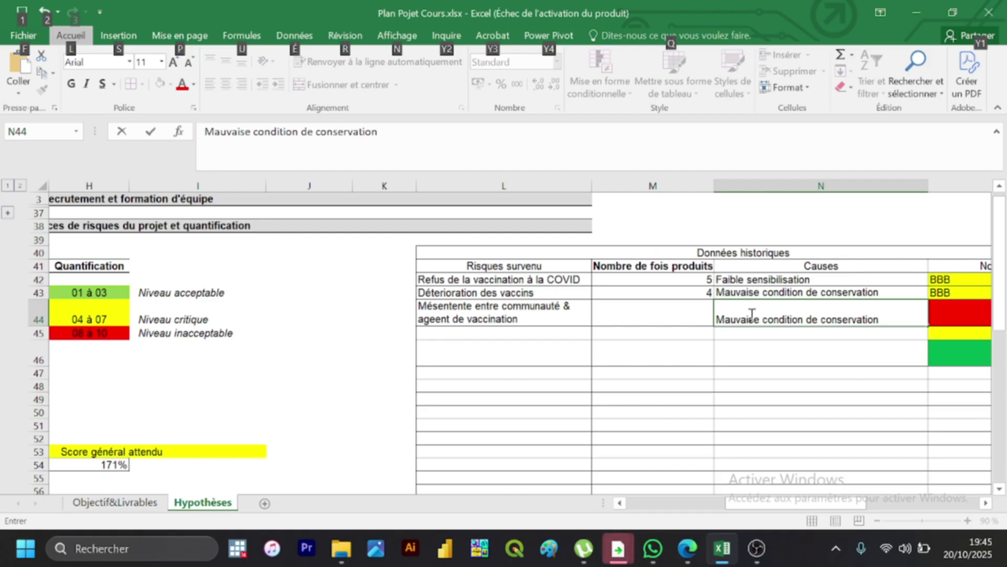
Step: Enter "Manque de communication entre ministère et la communauté" under Causes in N45
click(776, 334)
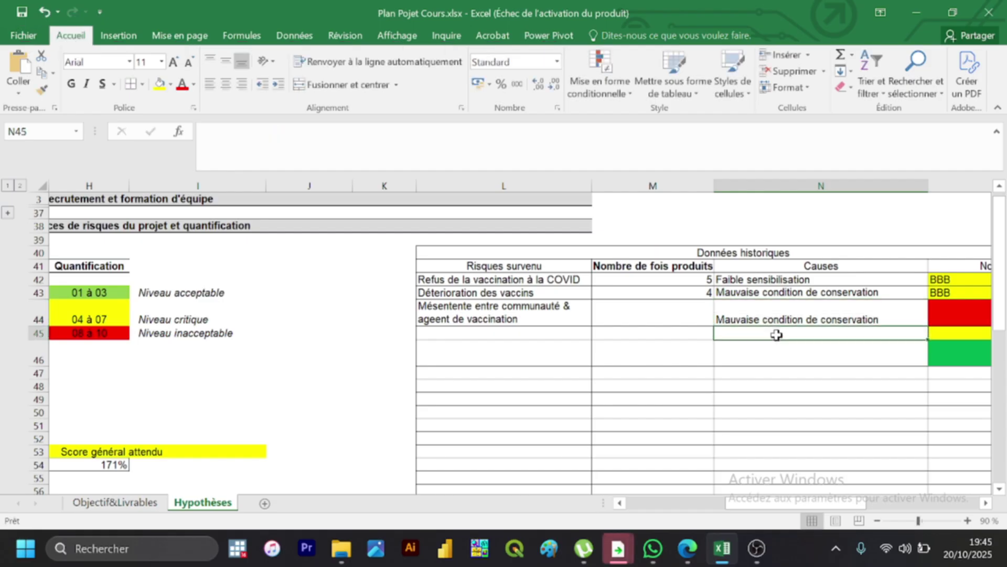
text(M)
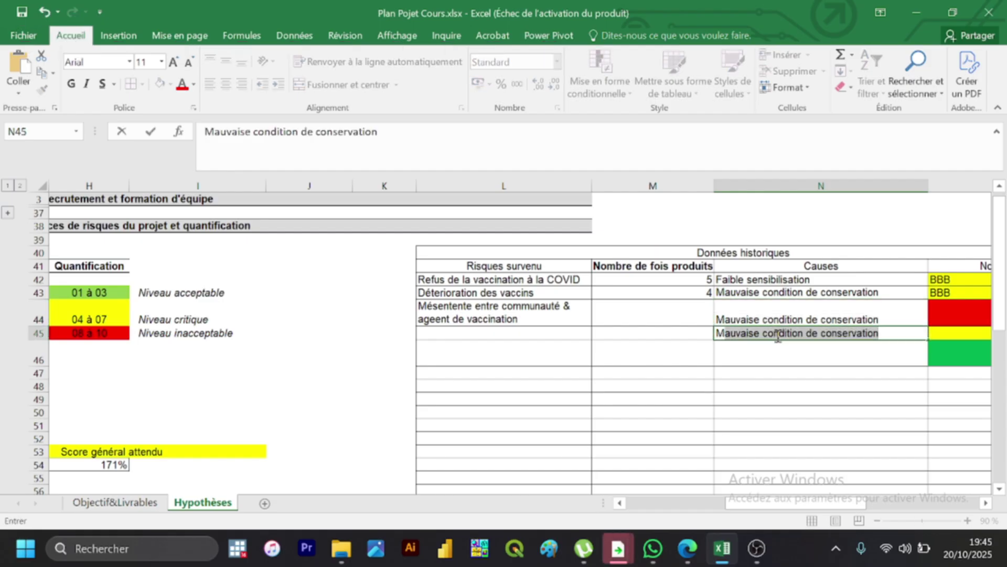
text(anq)
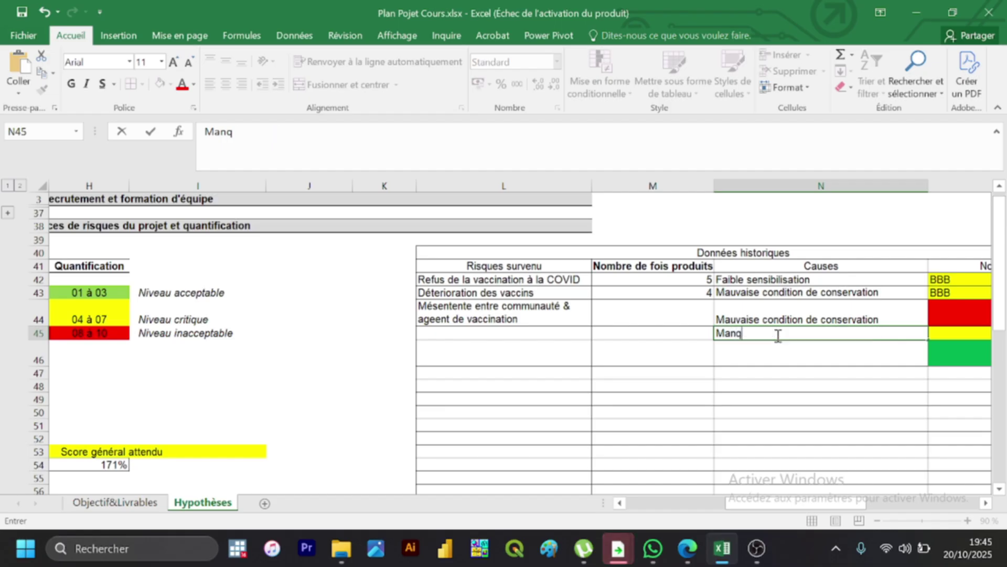
text(ue de communicat)
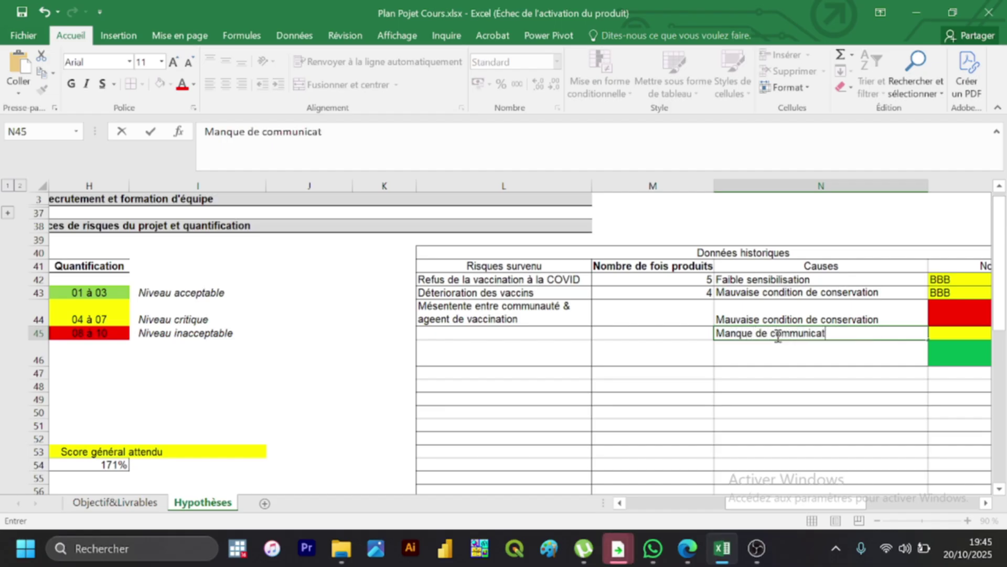
text(ion entre minist)
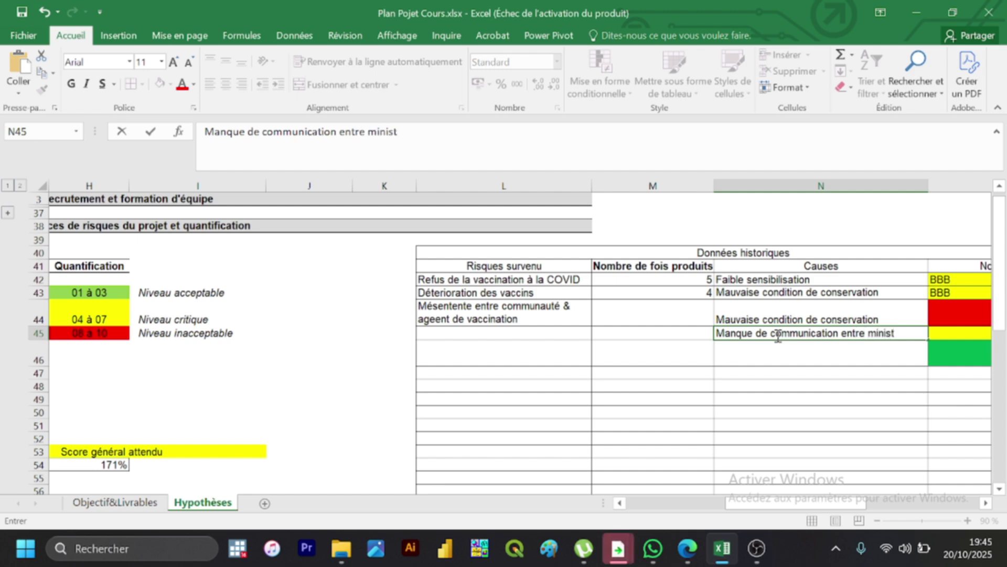
text(ère et)
text(la)
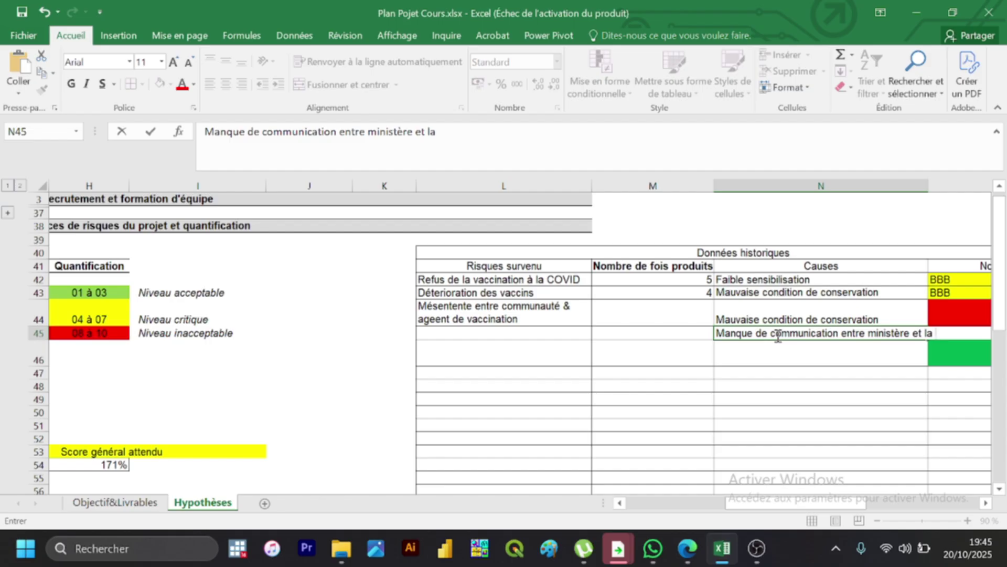
text(p)
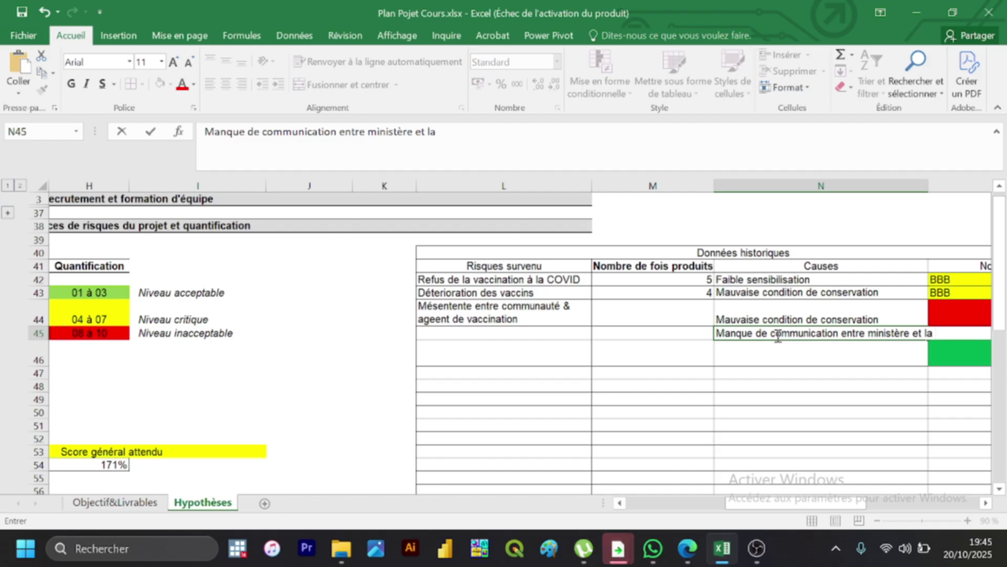
text( commun)
text(auté)
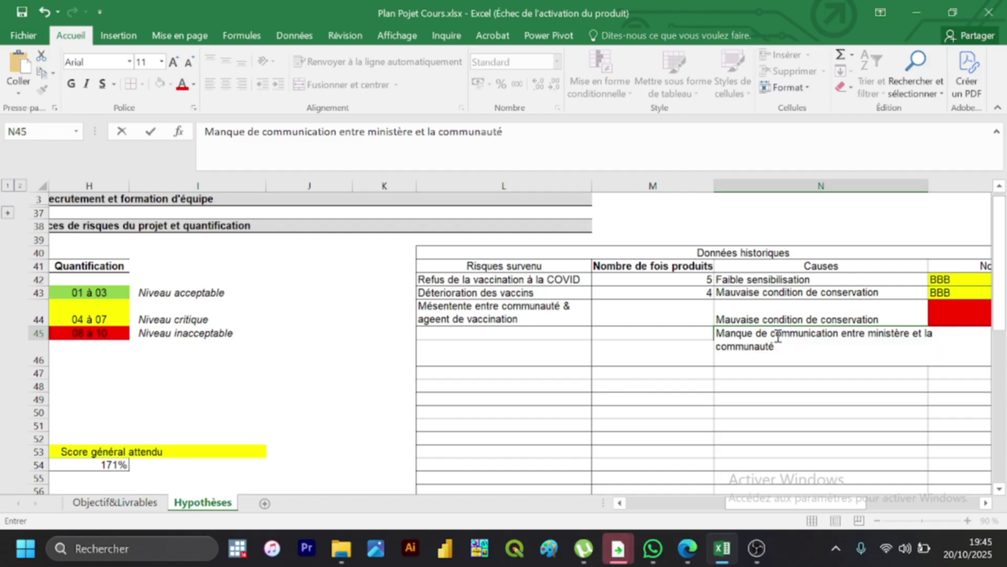
key(Return)
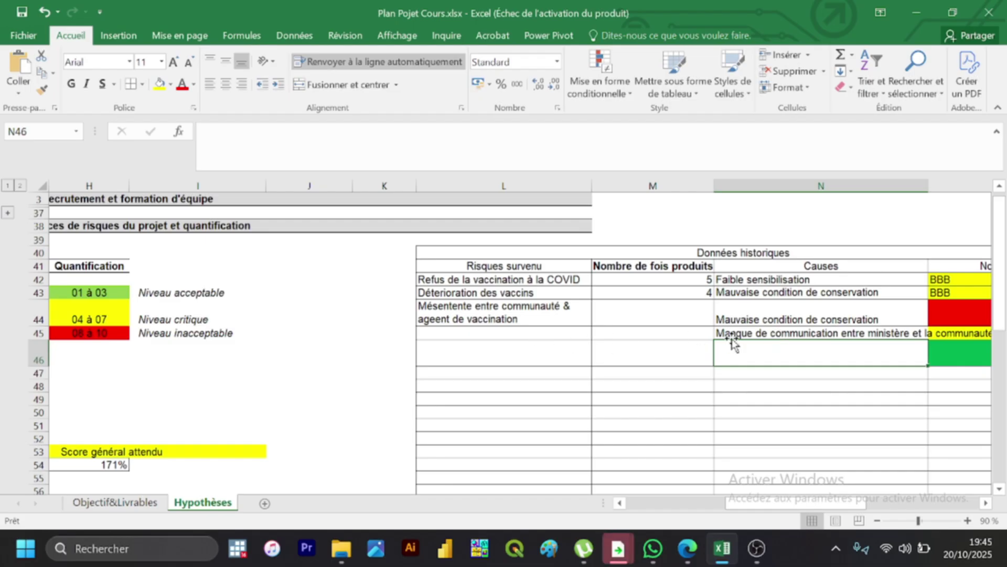
click(745, 315)
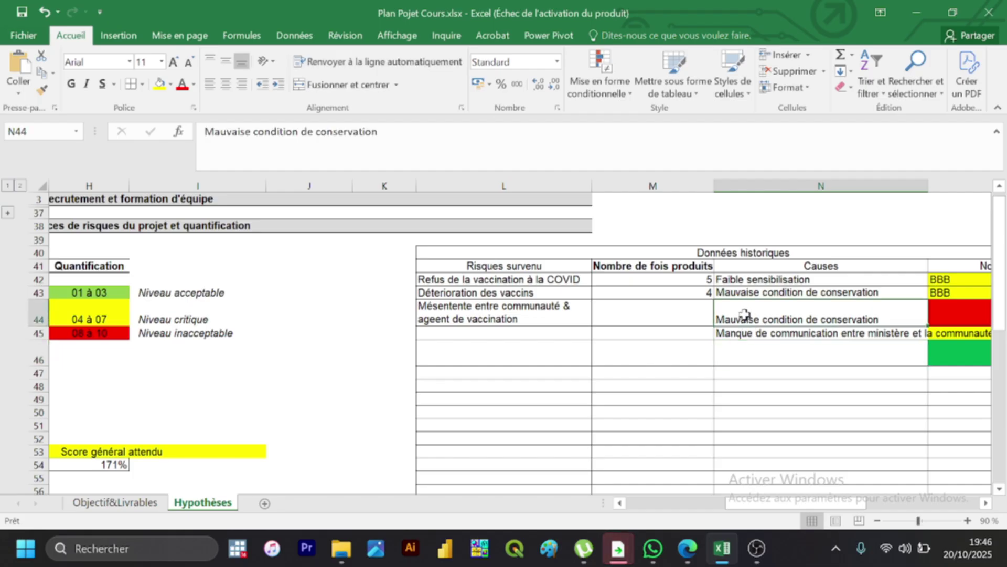
Step: Replace the cause in N44 by moving the communication cause up from N45, and wrap its text within the cell
key(Delete)
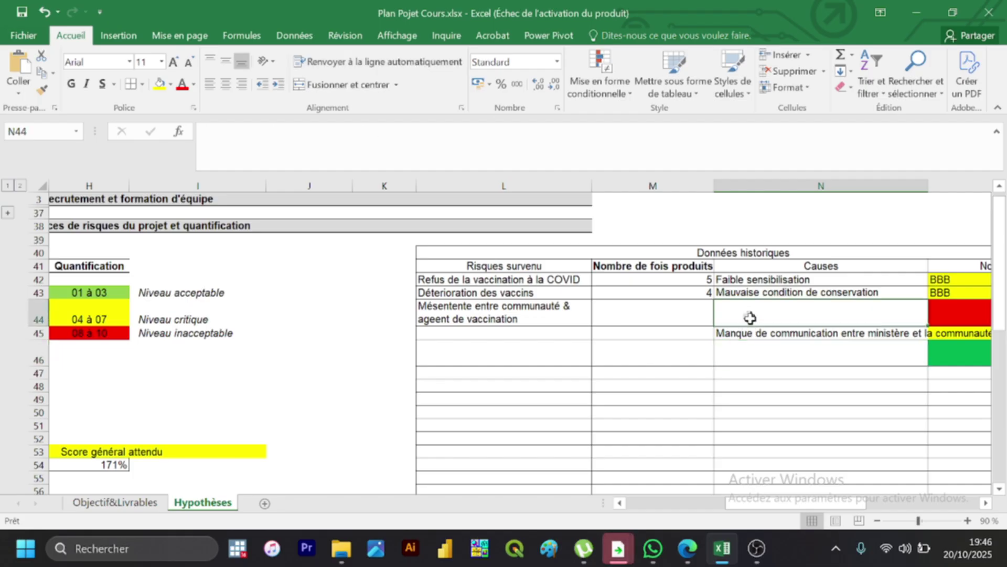
click(745, 333)
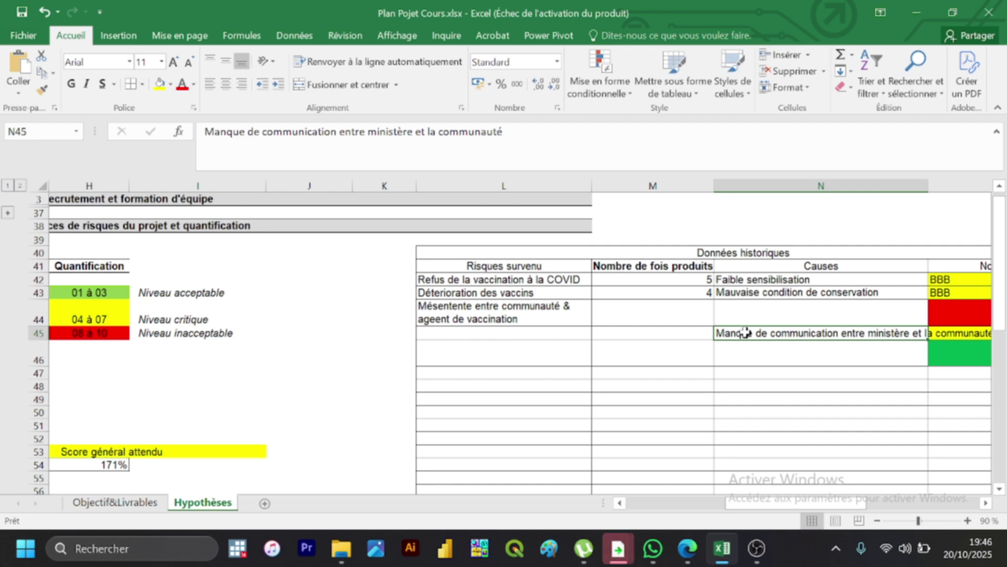
drag(746, 332, 748, 313)
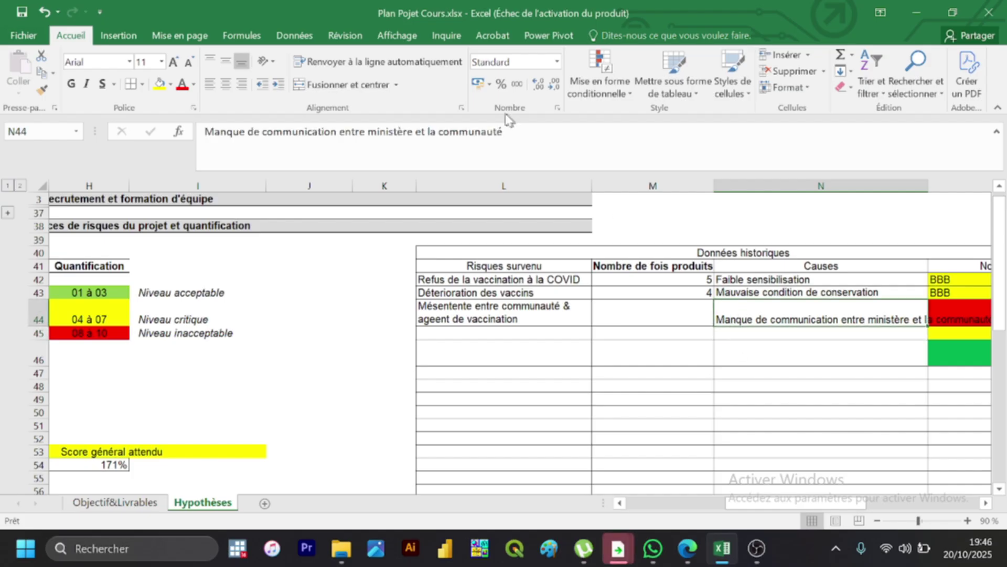
click(341, 63)
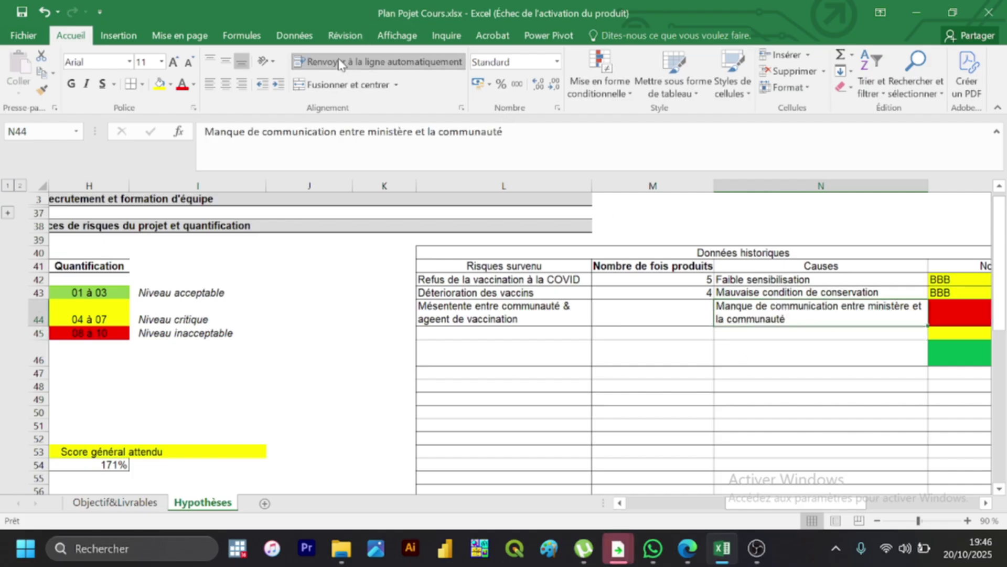
Step: Enter 8 as the number of occurrences in M44 for the community and vaccination agent disagreement risk
click(474, 339)
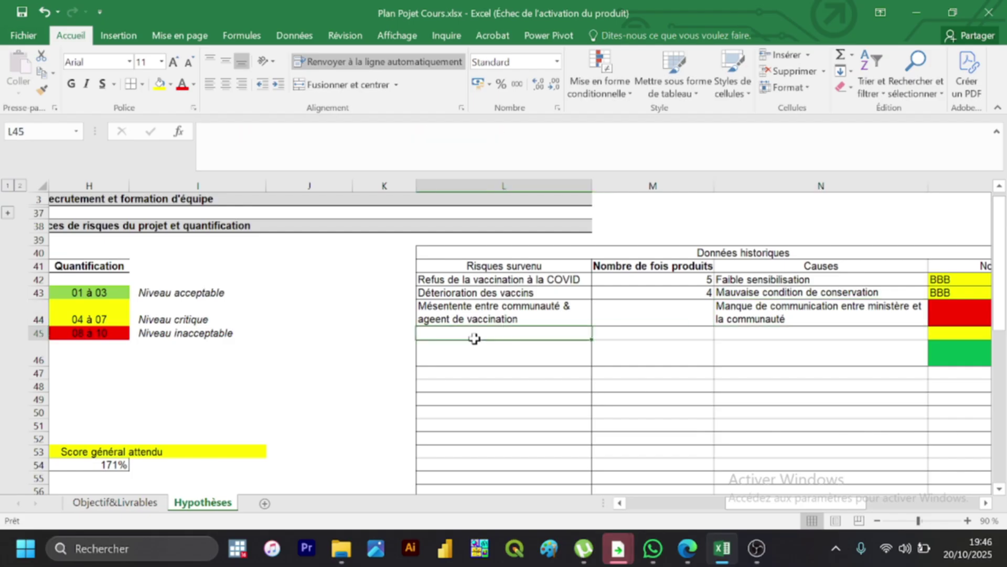
click(672, 311)
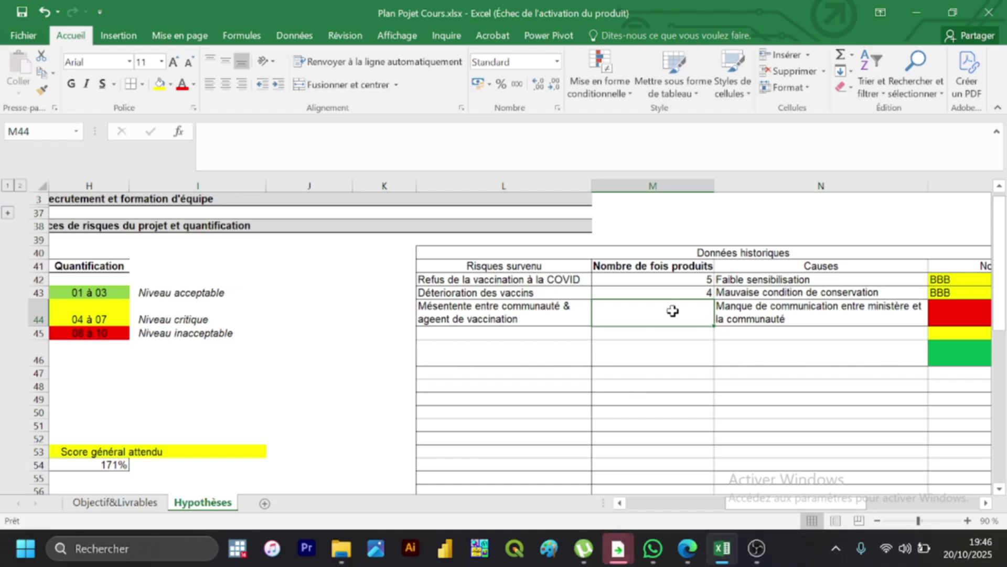
text(8)
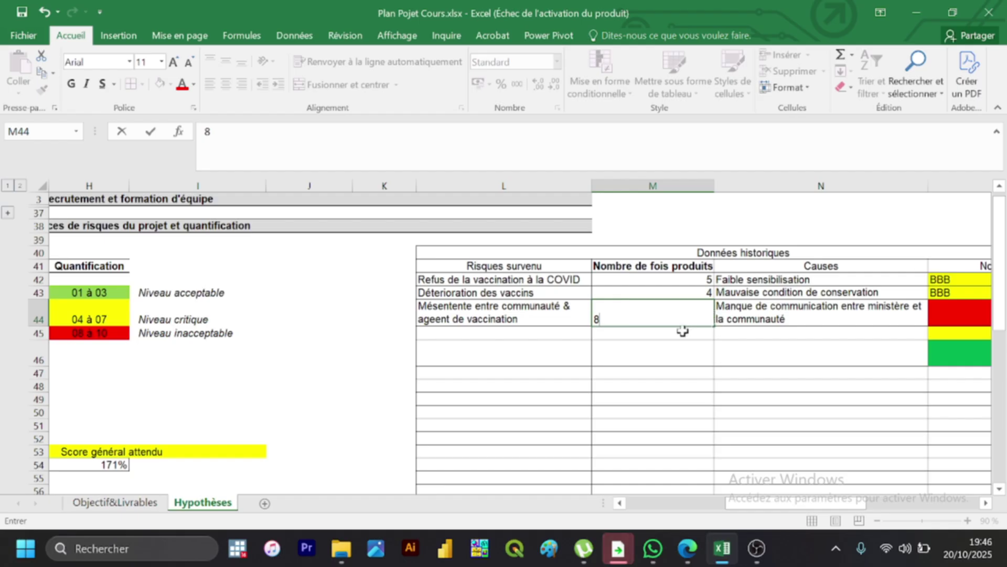
Step: Complete the row for the misunderstanding between community and vaccination agents with 8 occurrences and the notation CCC
key(Return)
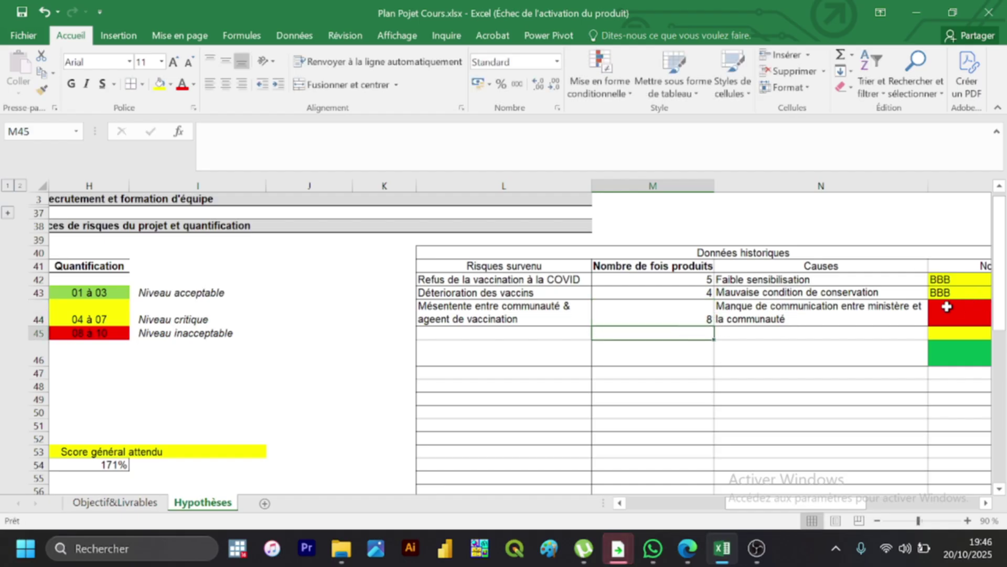
click(947, 307)
text(CCC)
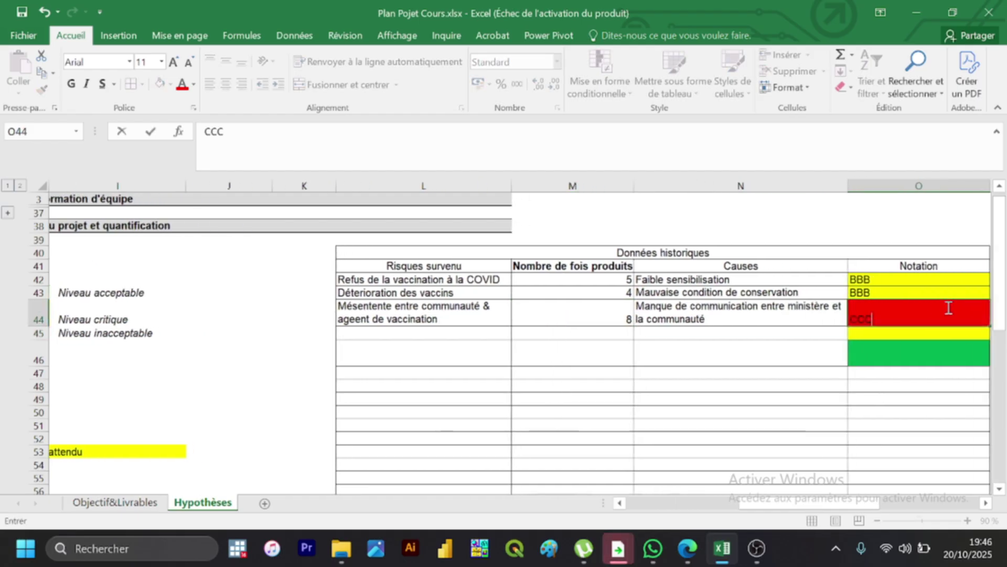
click(421, 333)
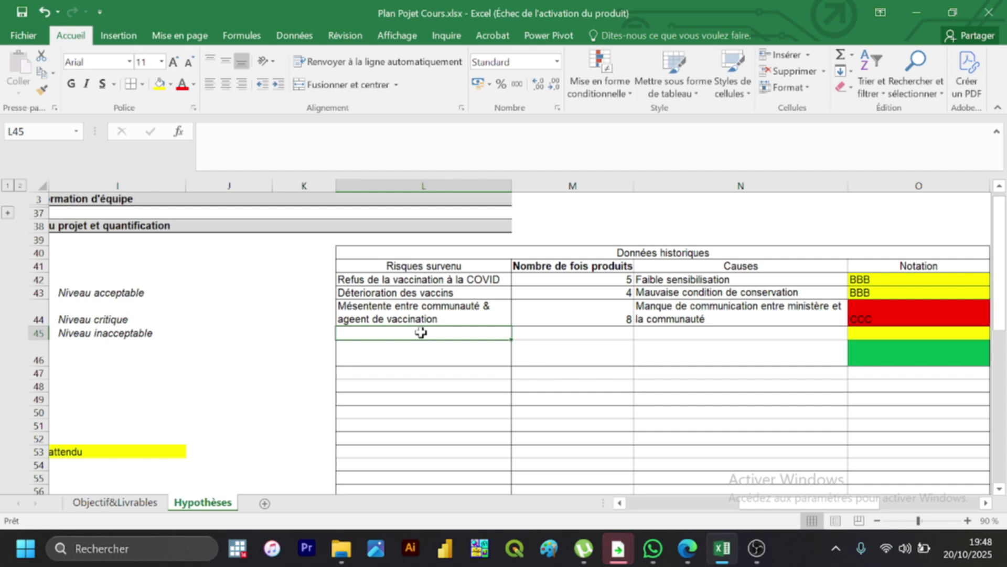
Step: Switch to the Google Meet call to check on the meeting, and return to the Excel workbook
mouse_move(687, 548)
click(649, 501)
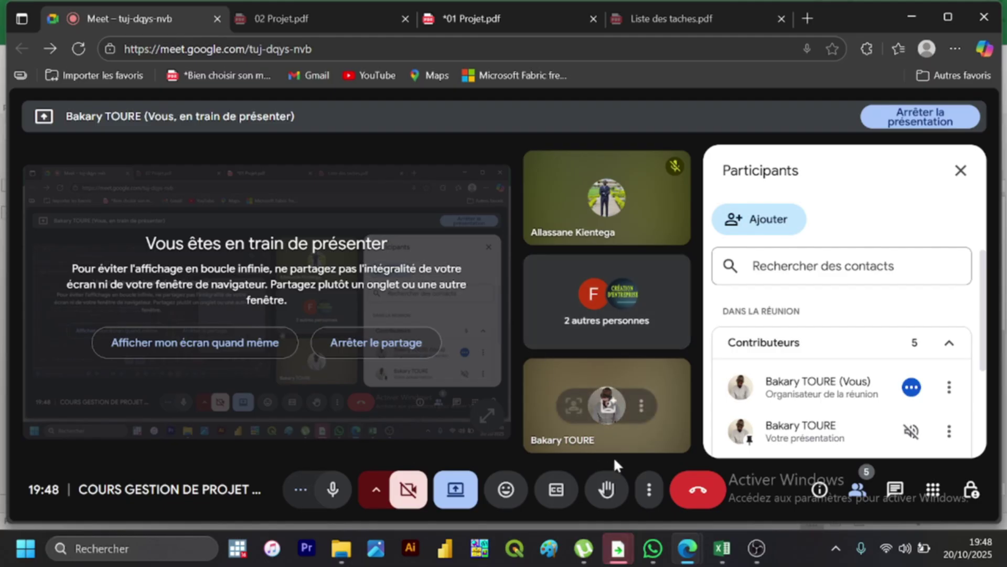
click(717, 555)
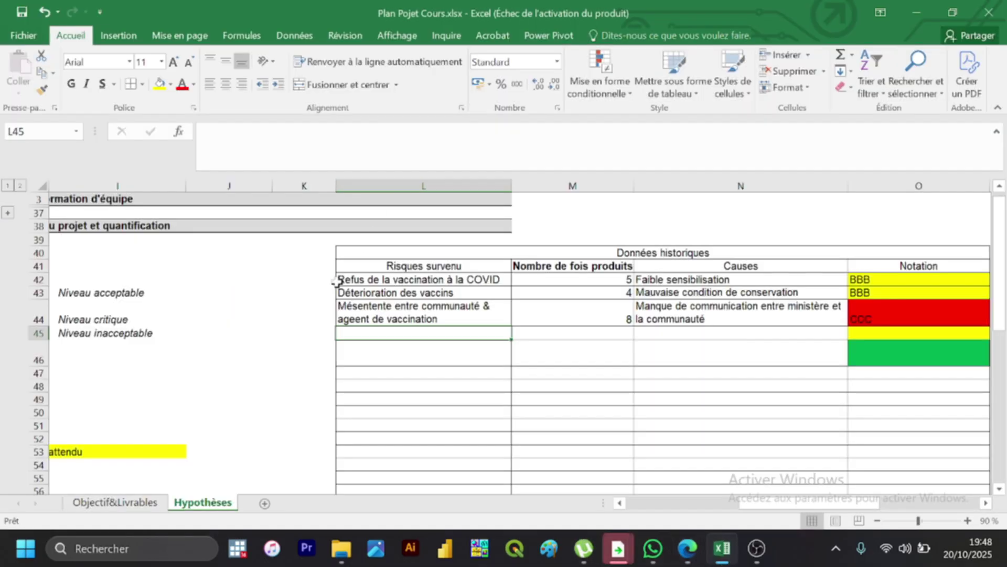
Step: Enter "Retard de projet" as the risk that occurred in cell L45 of the historical data table
text(Ret)
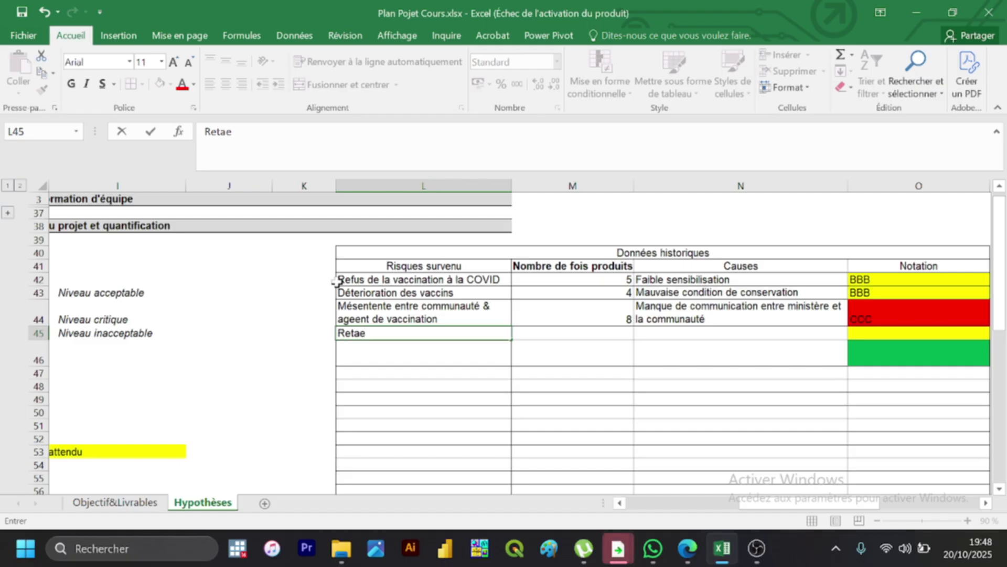
text(ae)
key(BackSpace)
text(rd de pri)
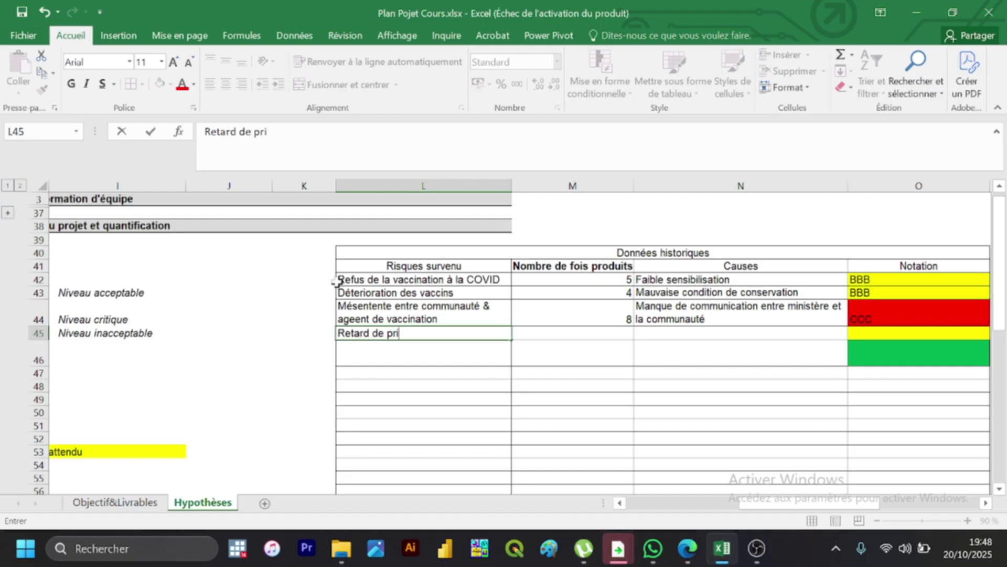
key(BackSpace)
text(ojet)
key(Tab)
key(Tab)
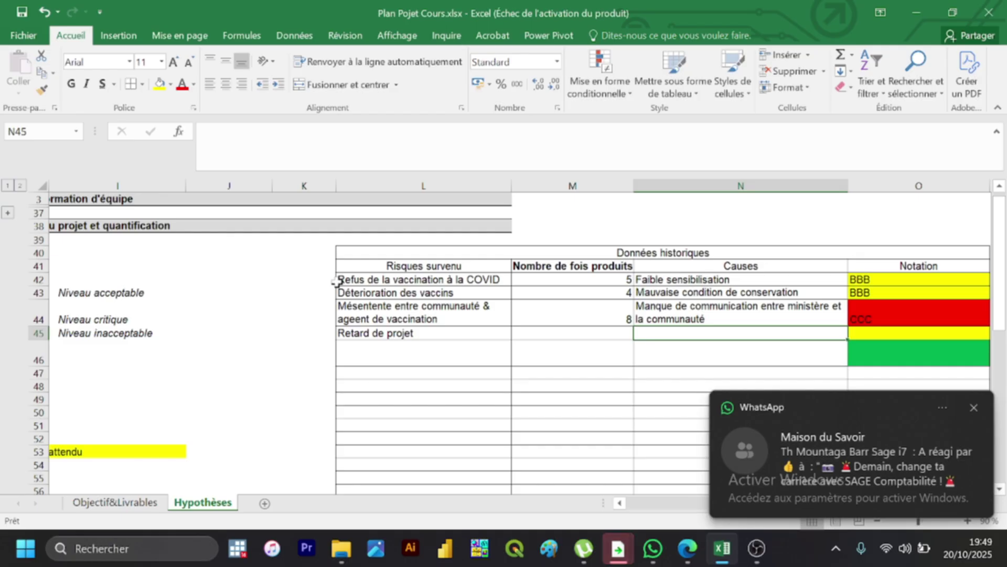
Step: Dismiss the WhatsApp notification and enter "Mauvaise gestion des fonds" as the cause in cell N45
click(977, 408)
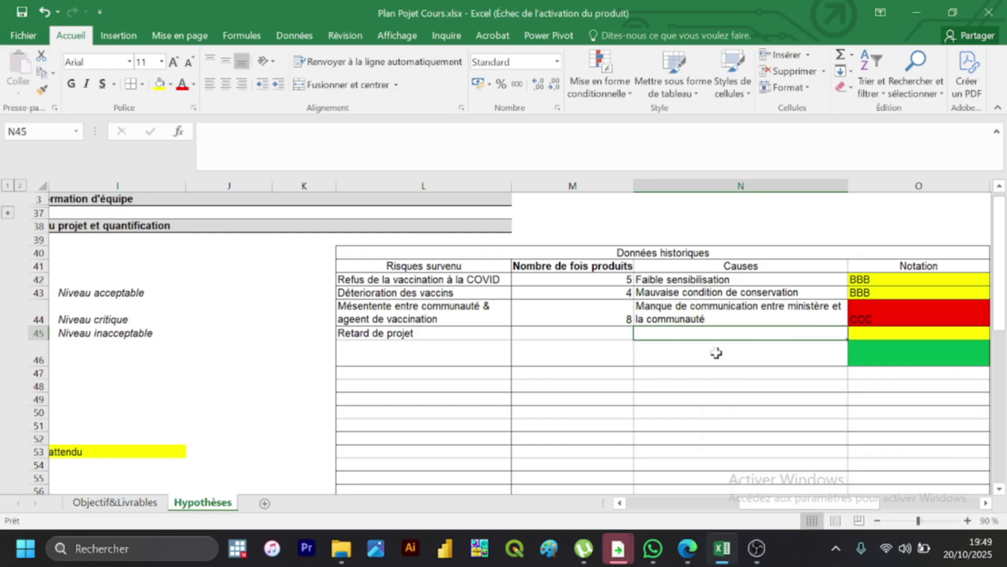
text(Mauva)
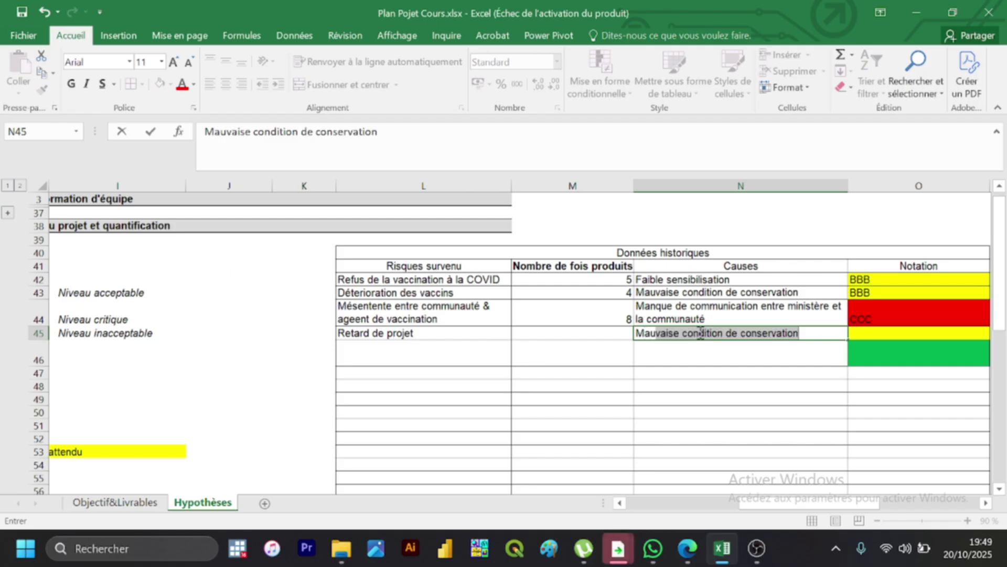
text(ise gesti)
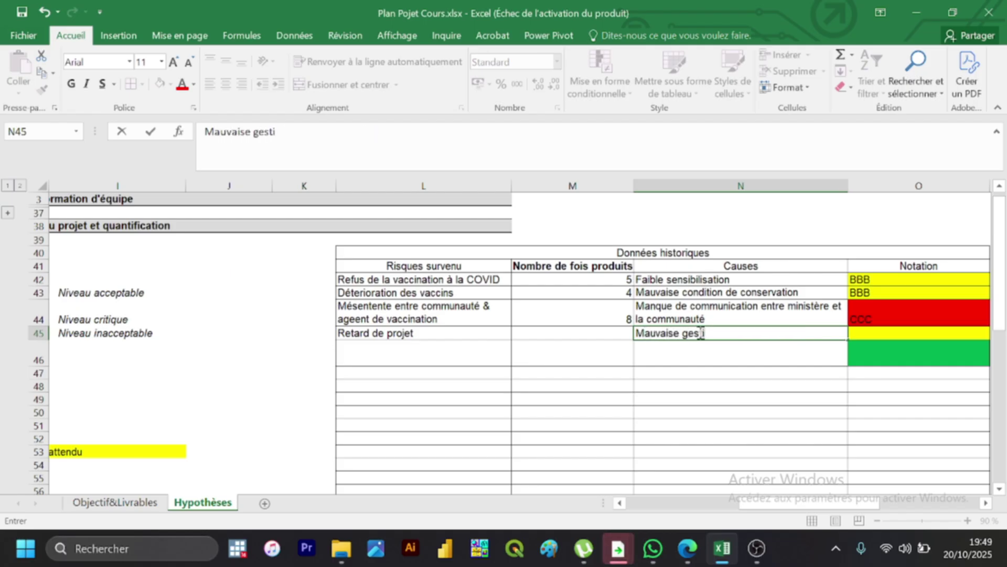
text(on des fonds)
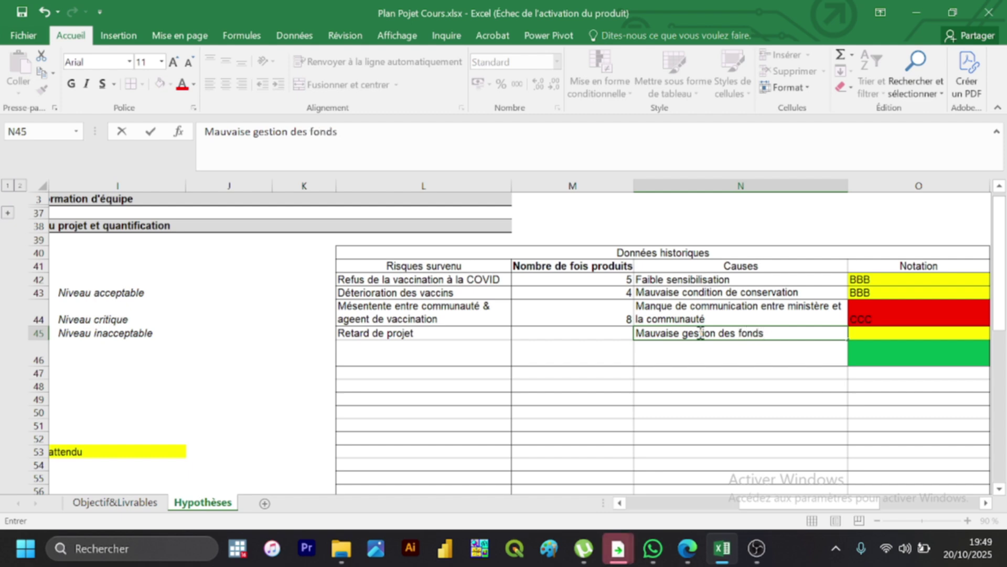
key(Return)
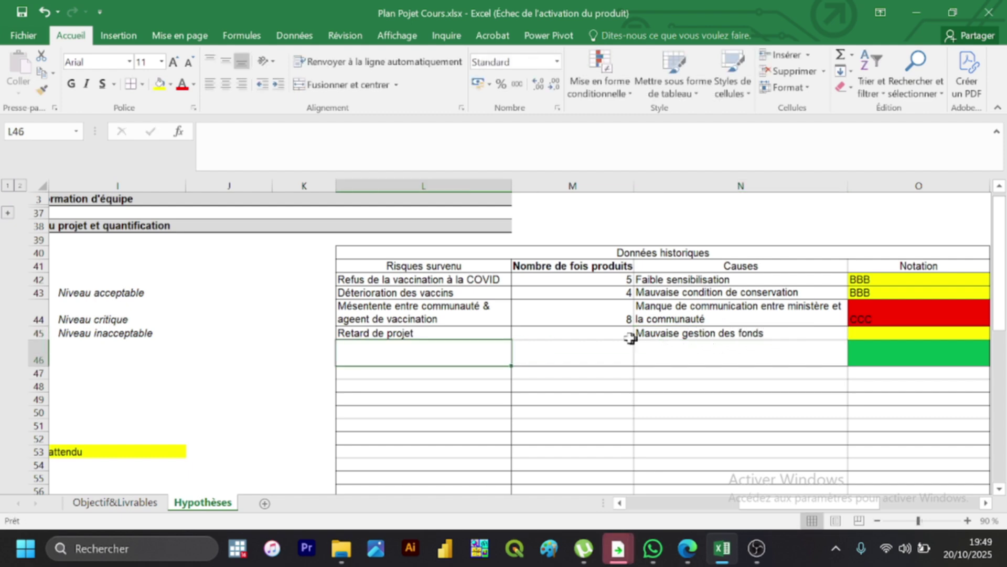
Step: Examine the potential risks table and the quantification scale alongside the historical data table on the Hypothèses sheet
click(608, 335)
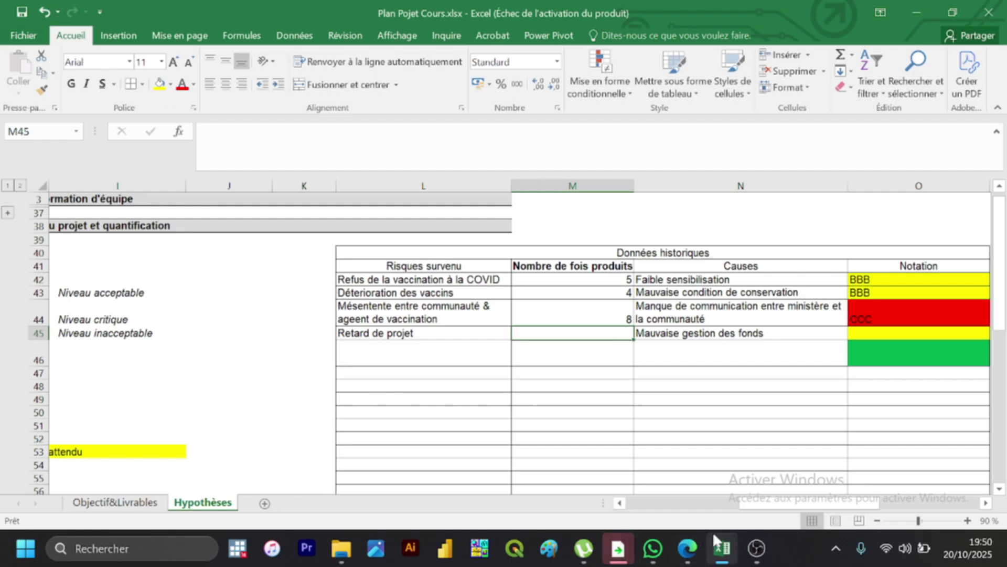
drag(777, 506, 691, 506)
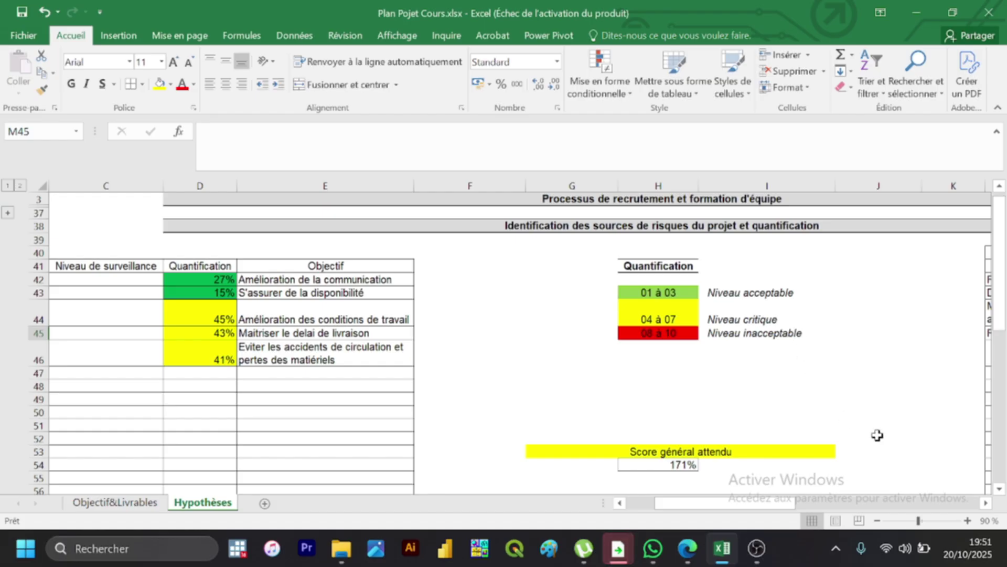
scroll(733, 330, right, 5)
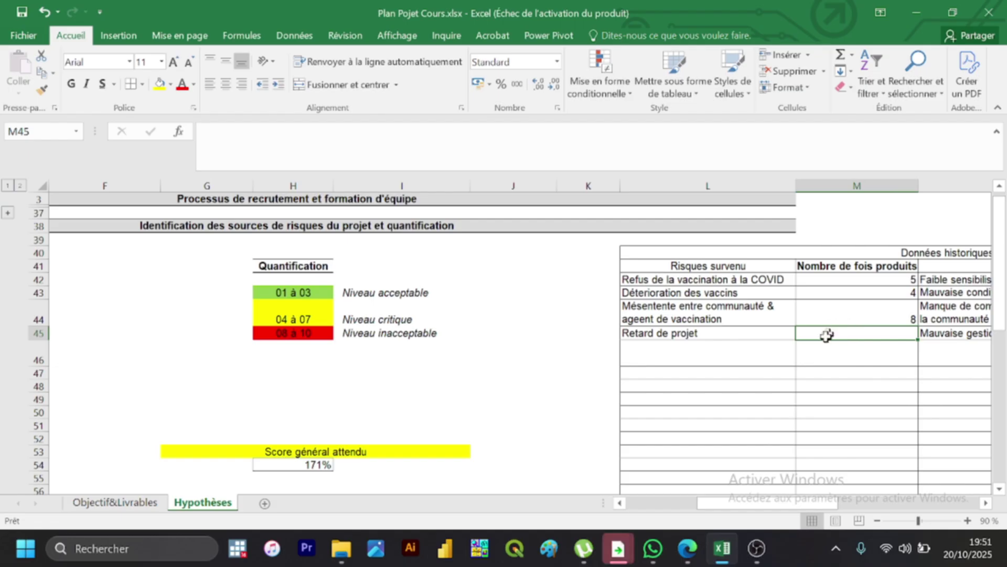
drag(716, 503, 645, 503)
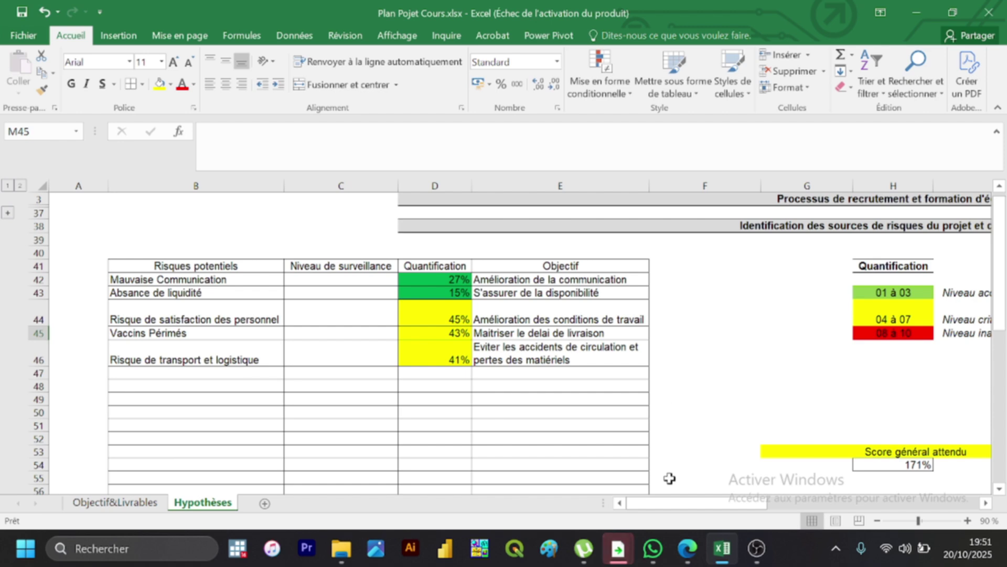
drag(670, 501, 670, 501)
drag(755, 504, 758, 504)
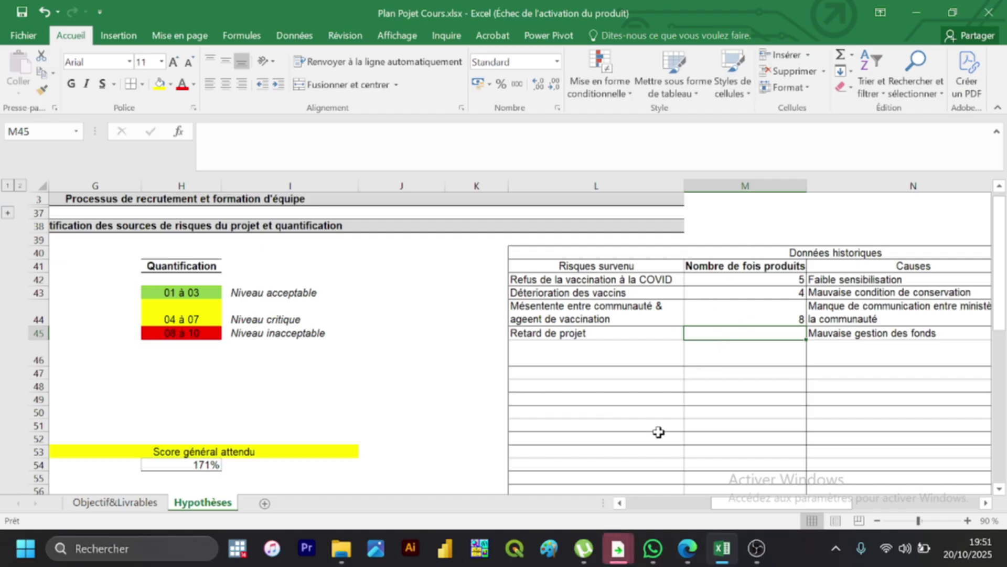
drag(723, 506, 680, 508)
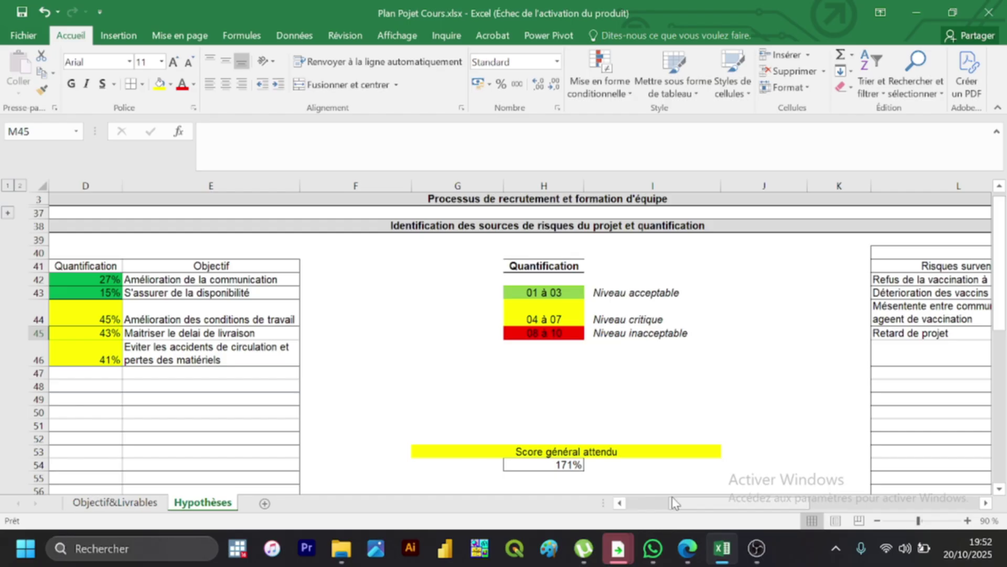
drag(674, 504, 724, 509)
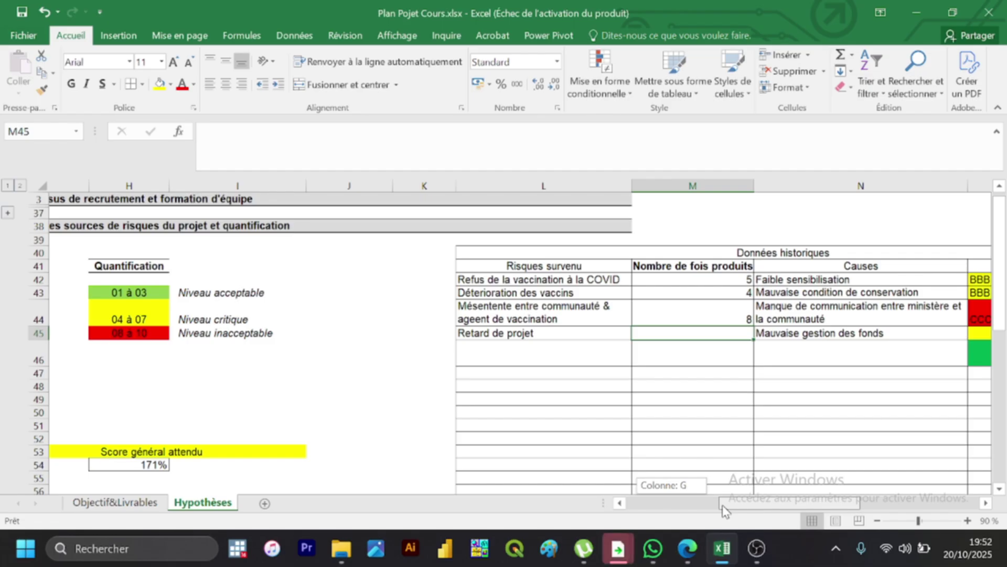
drag(723, 510, 730, 510)
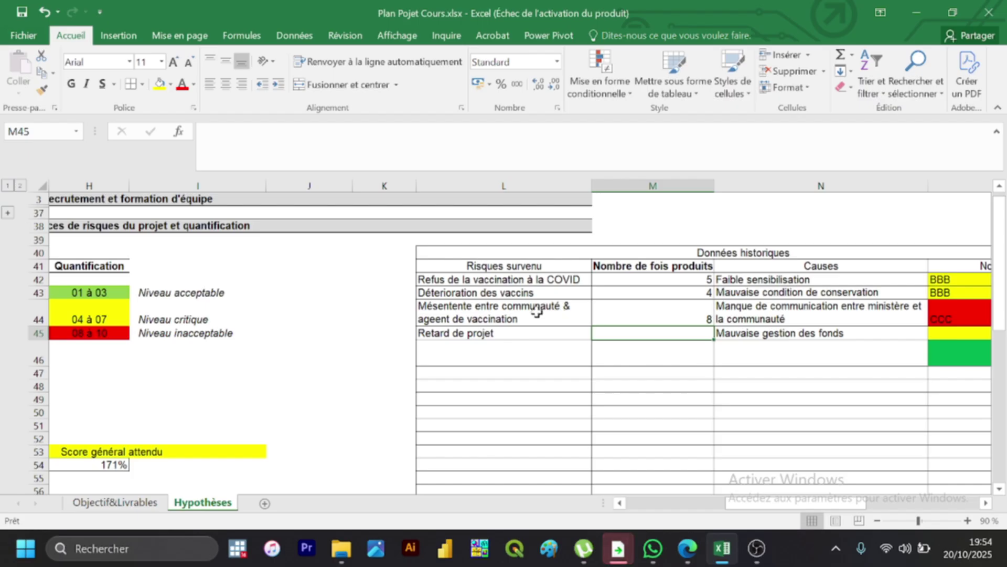
click(566, 396)
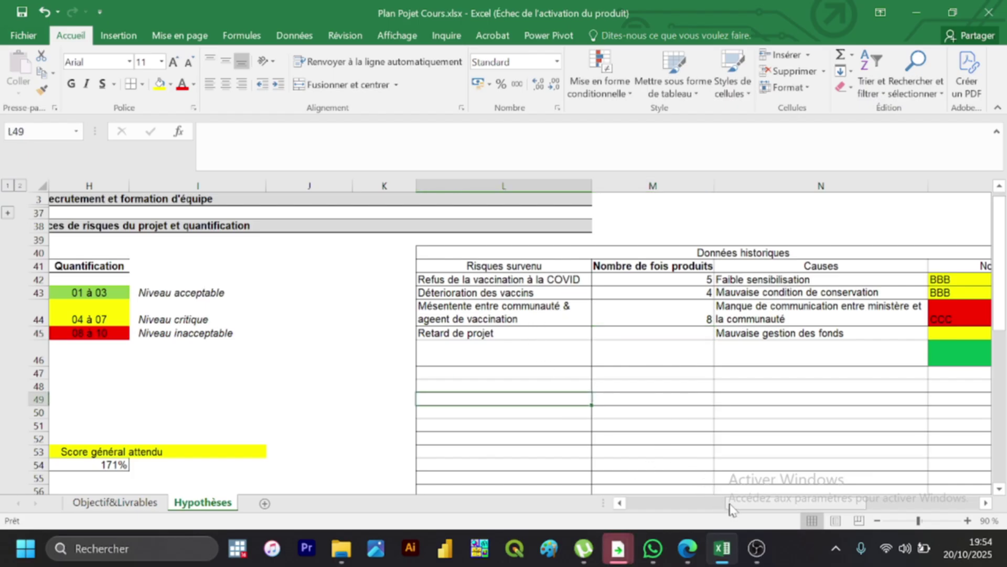
mouse_move(755, 510)
mouse_down()
mouse_move(734, 513)
mouse_move(765, 510)
mouse_up()
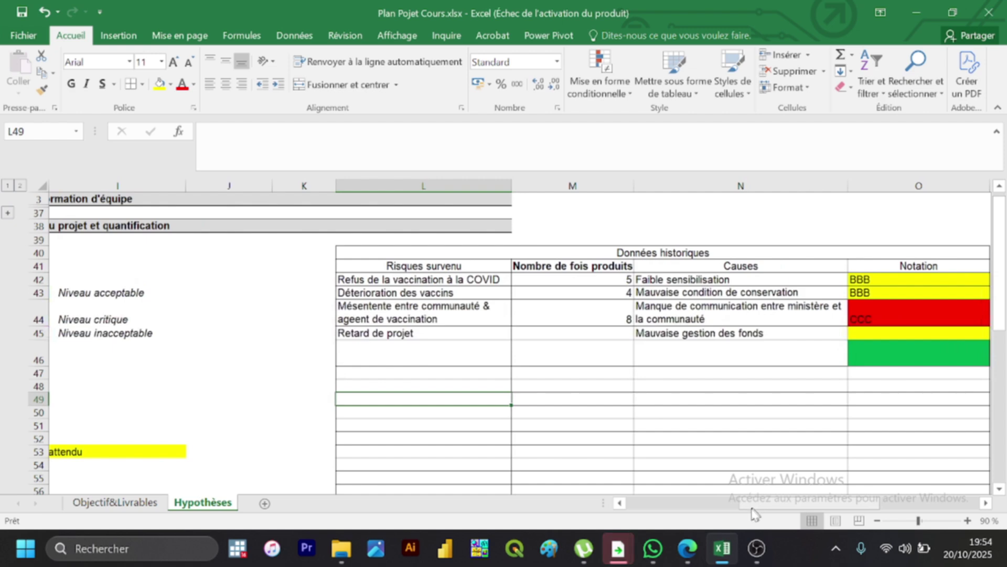
Step: Look at the participants in the Google Meet window and come back to the Excel workbook
mouse_move(687, 550)
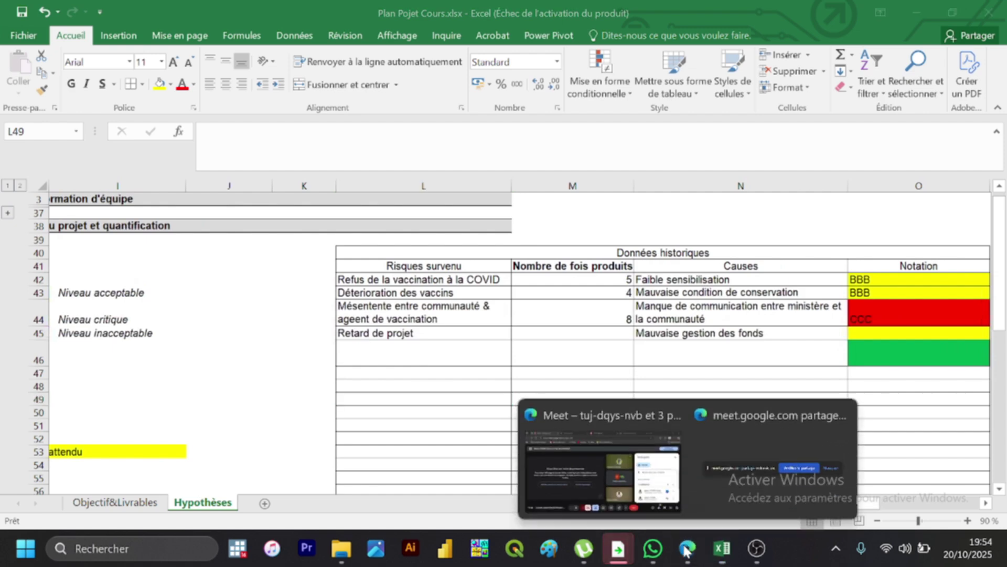
click(651, 496)
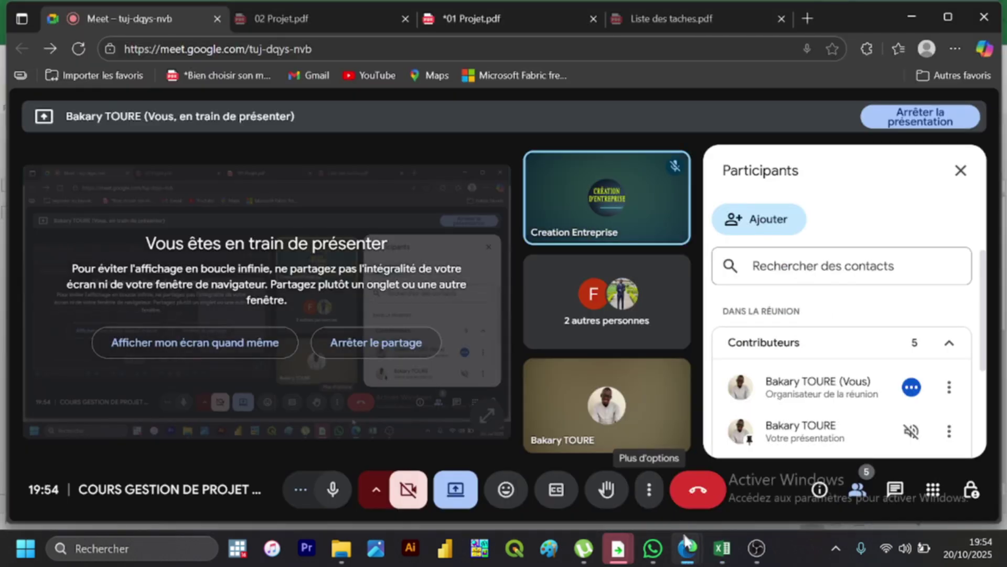
mouse_move(690, 550)
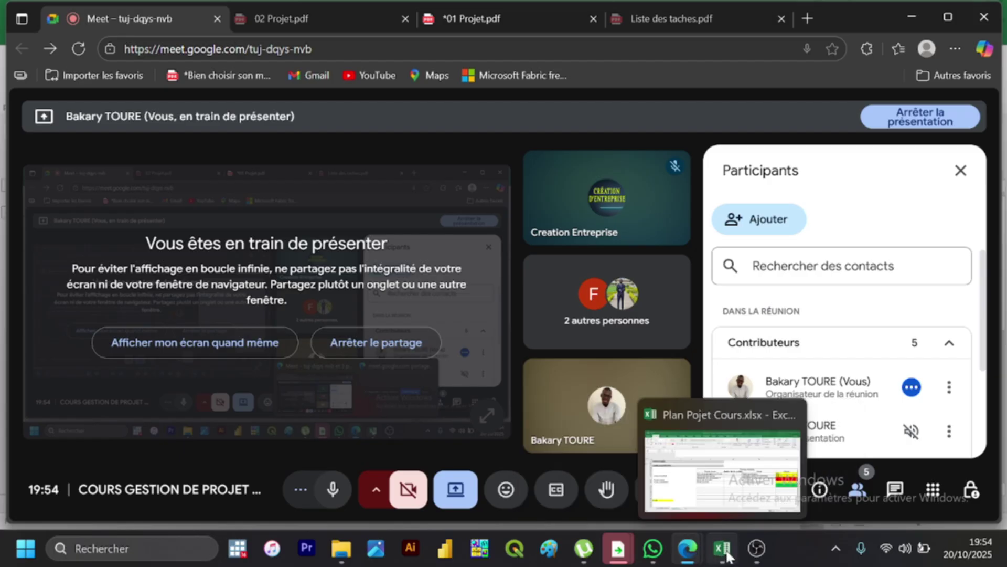
click(725, 553)
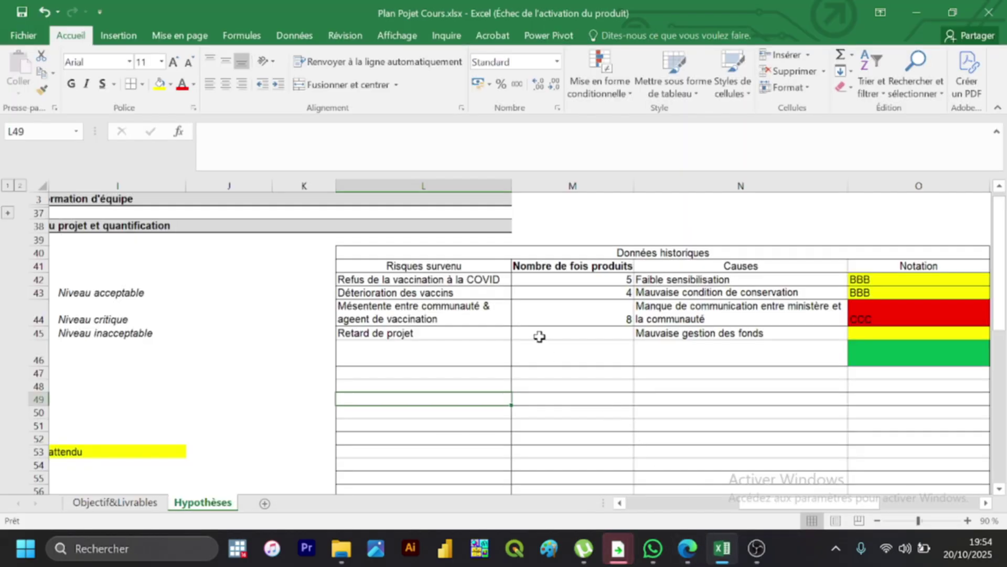
Step: Enter 10 as the number of occurrences for "Retard de projet" in cell M45
click(557, 334)
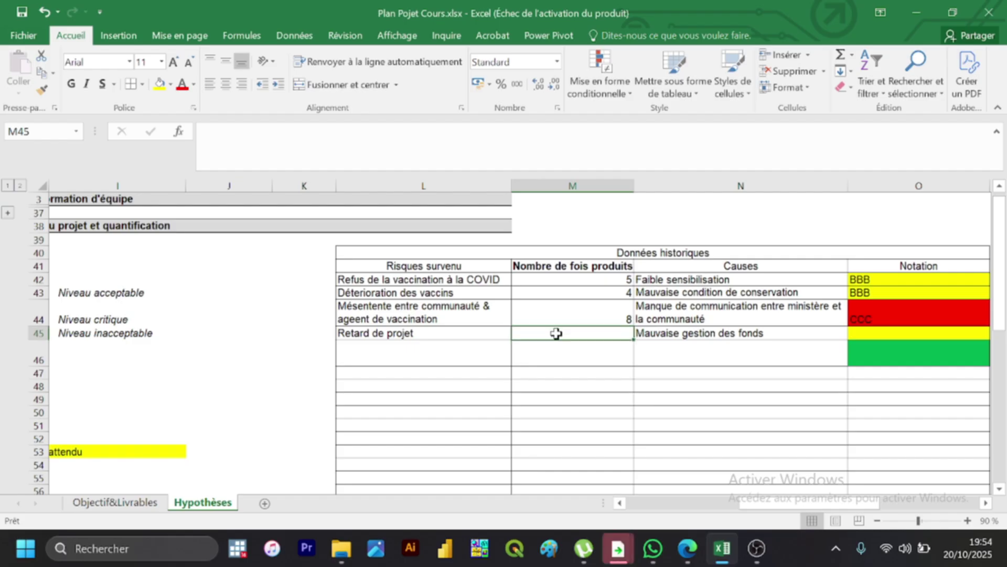
text(1)
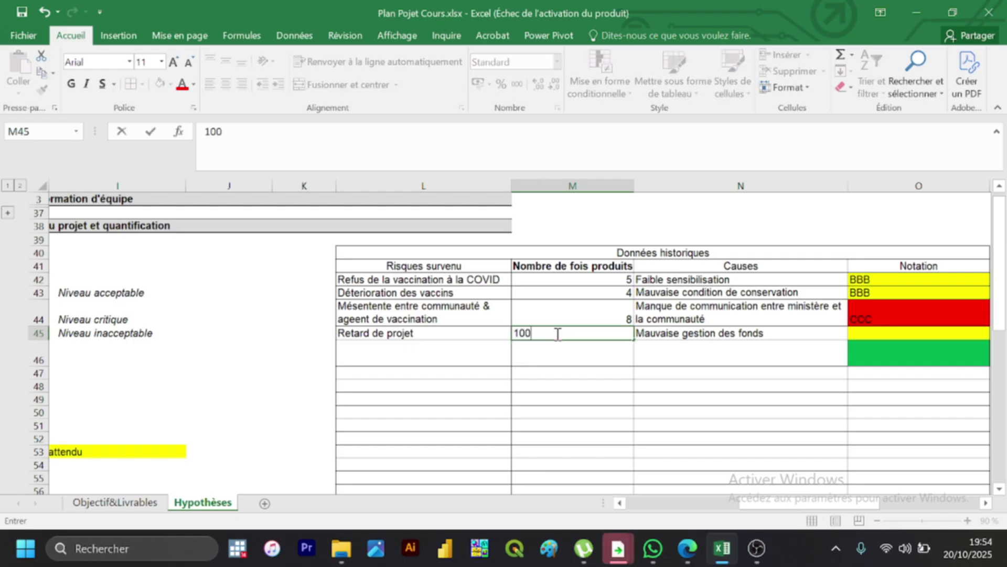
text(00)
key(BackSpace)
key(Return)
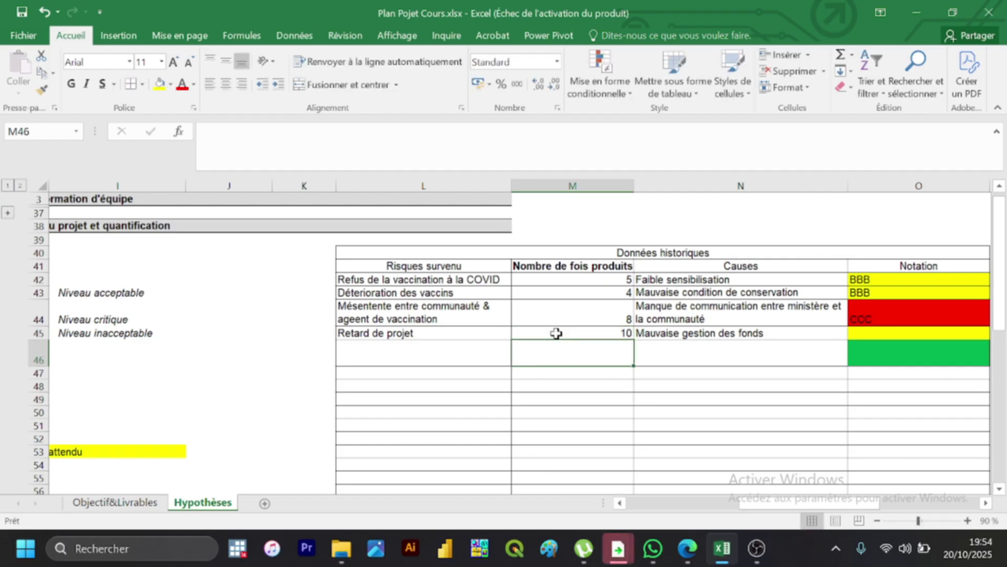
Step: Copy the red CCC notation from cell O44 into O45 for the "Retard de projet" risk
click(395, 358)
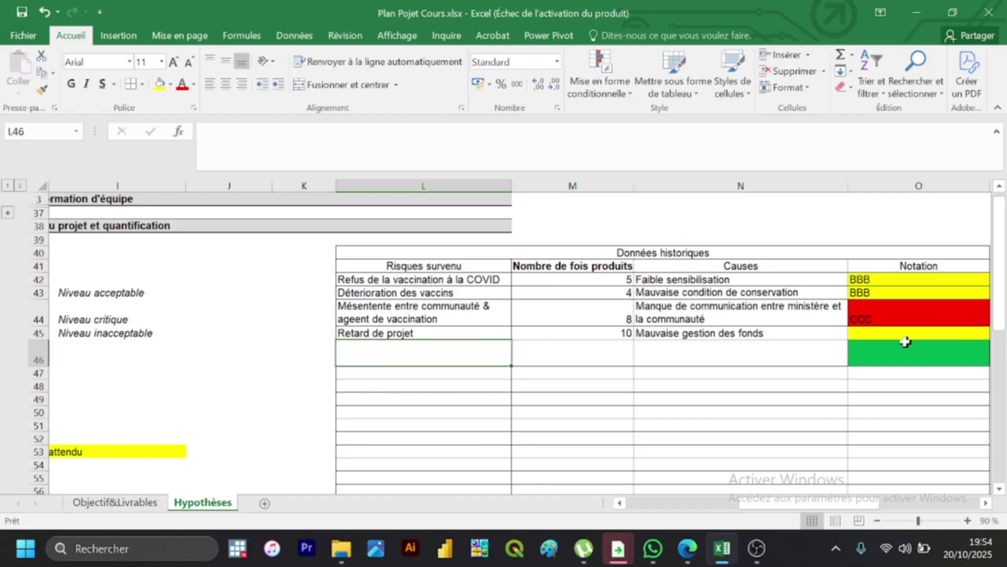
click(876, 313)
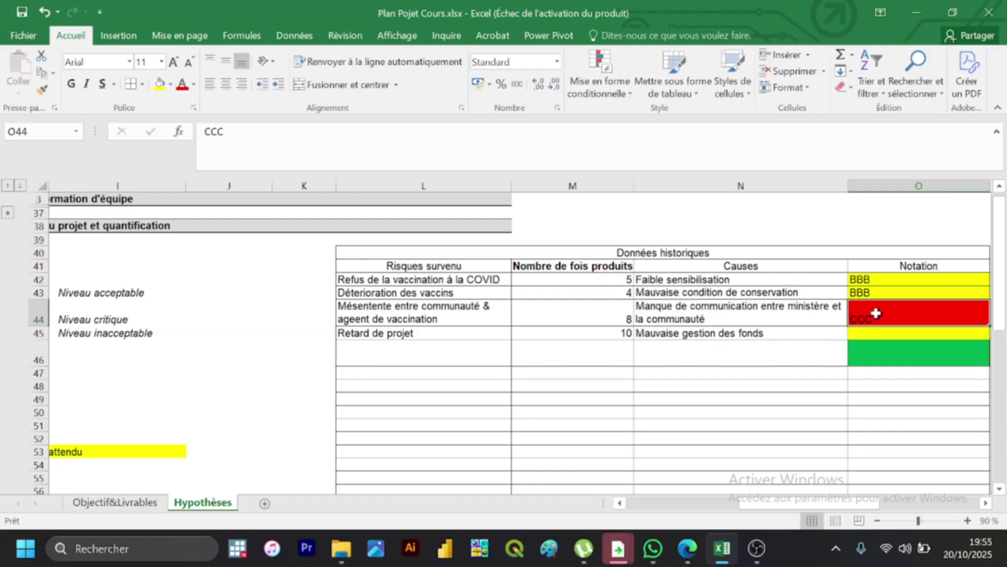
key(ctrl+c)
click(866, 333)
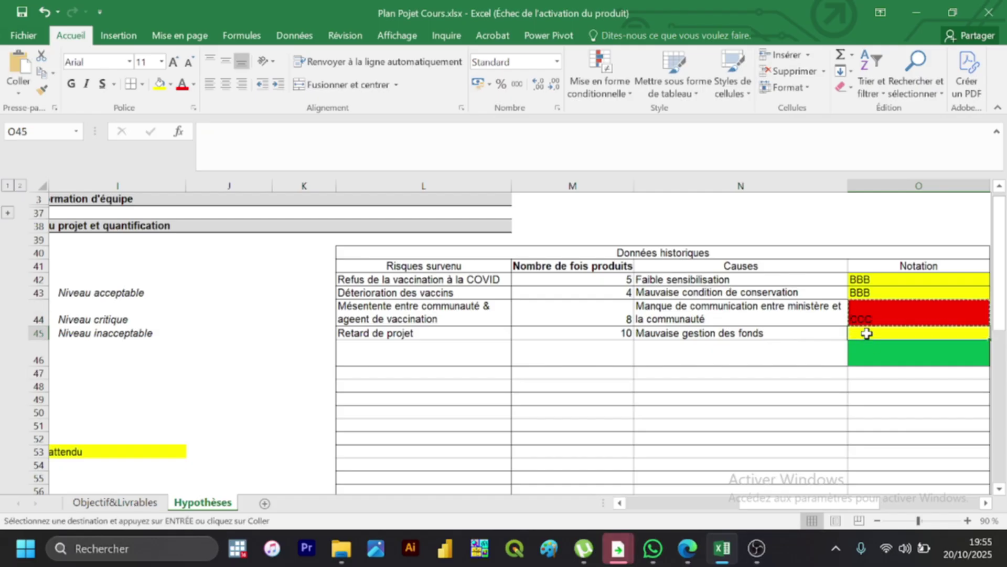
key(ctrl+v)
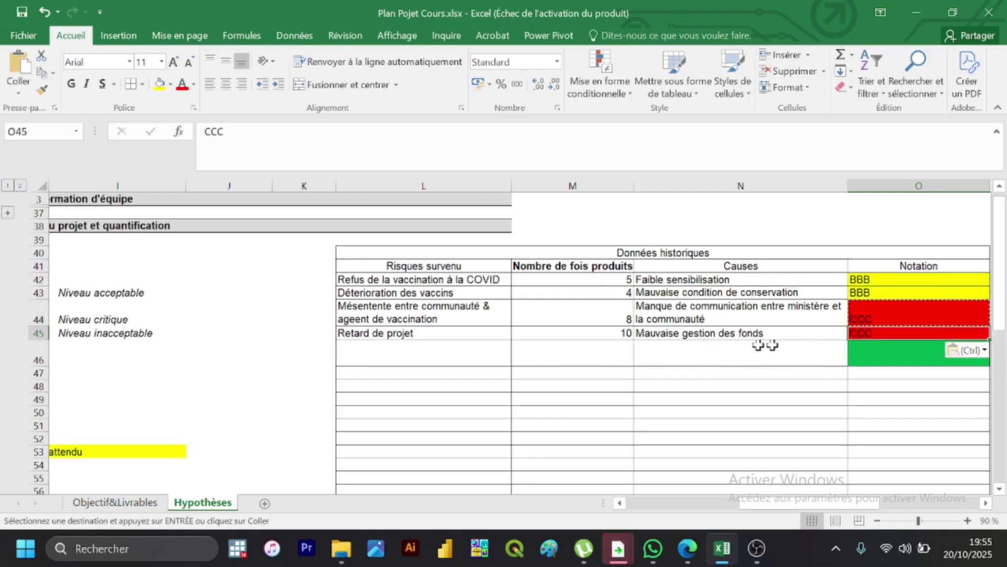
click(444, 351)
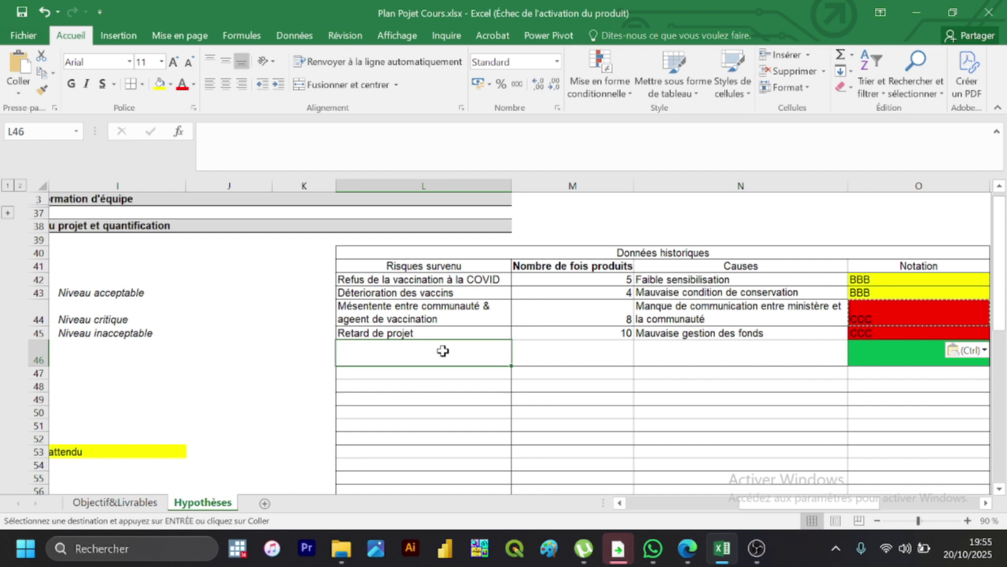
double_click(443, 351)
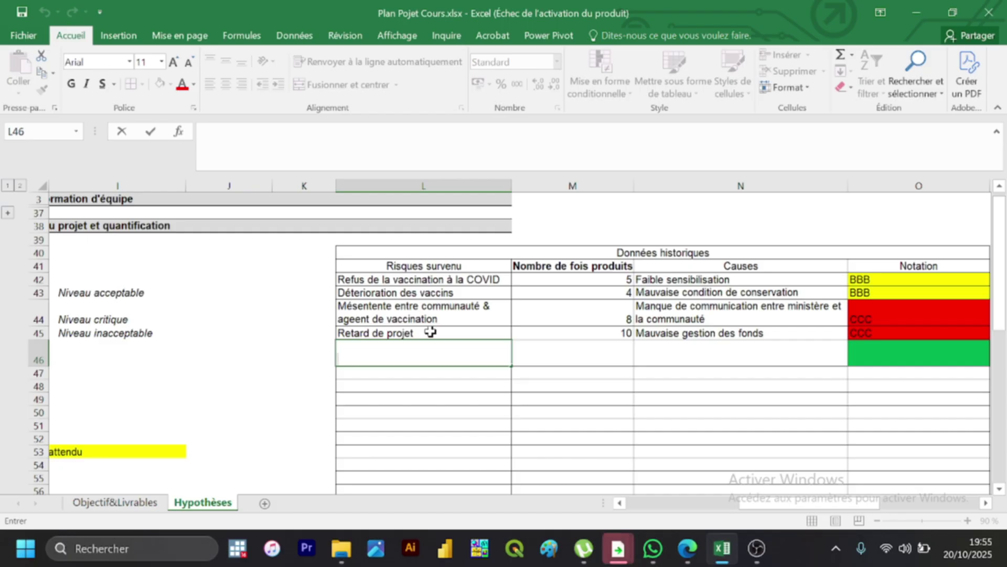
click(772, 335)
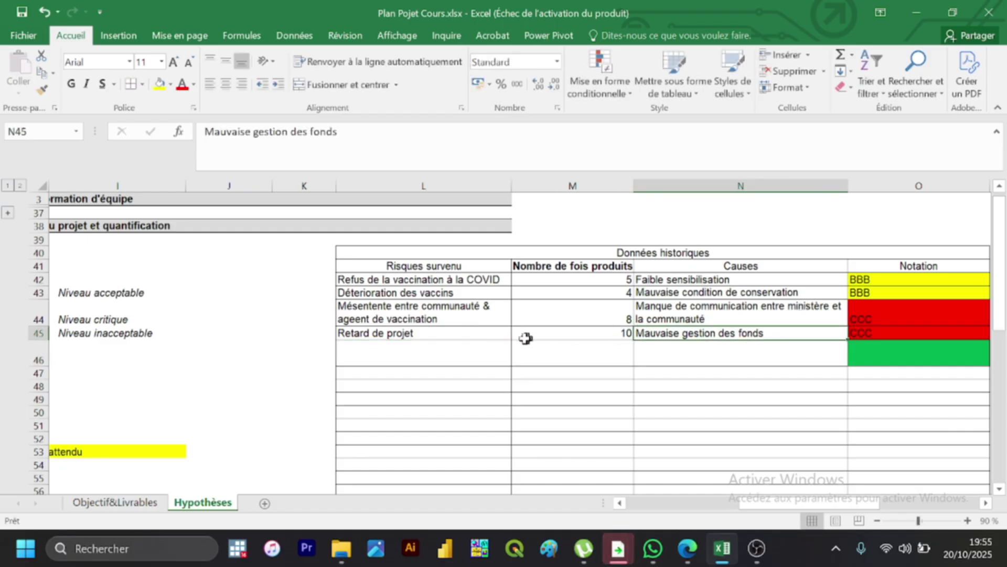
click(481, 360)
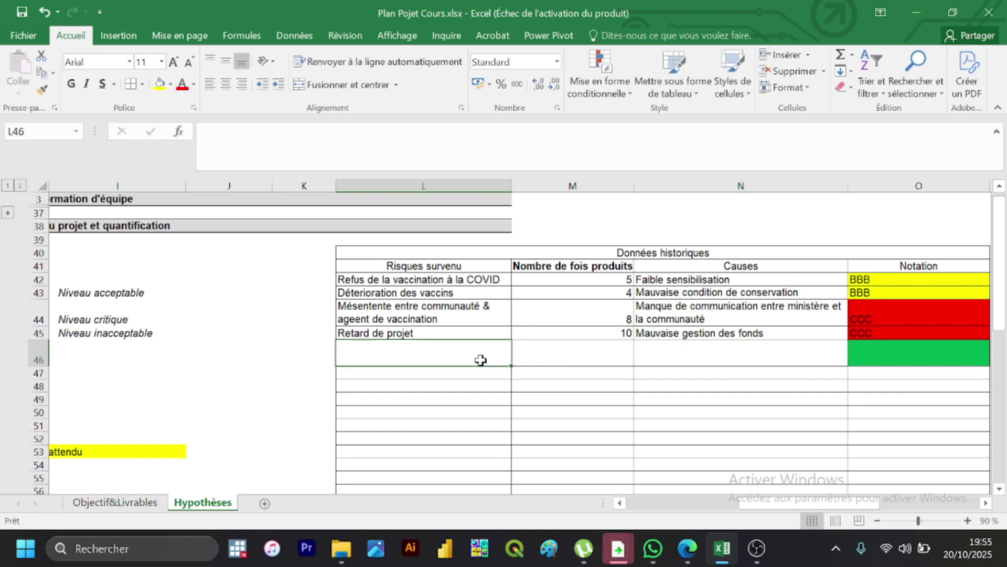
double_click(405, 360)
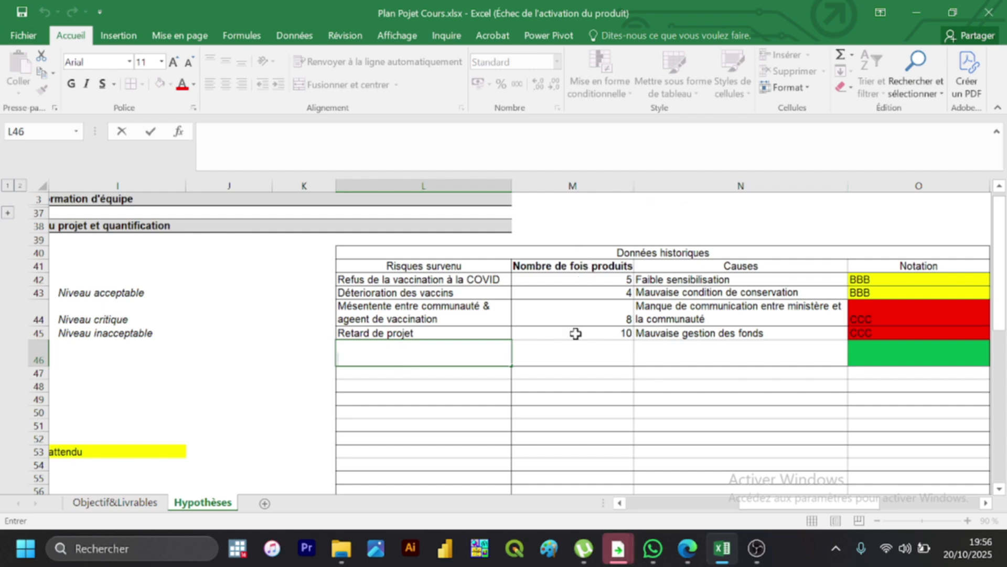
click(586, 404)
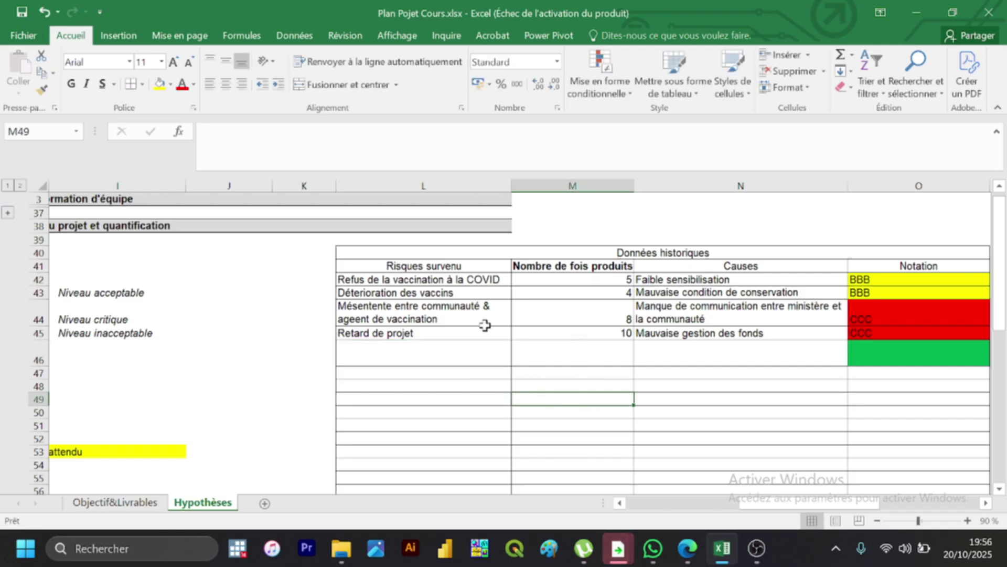
click(467, 352)
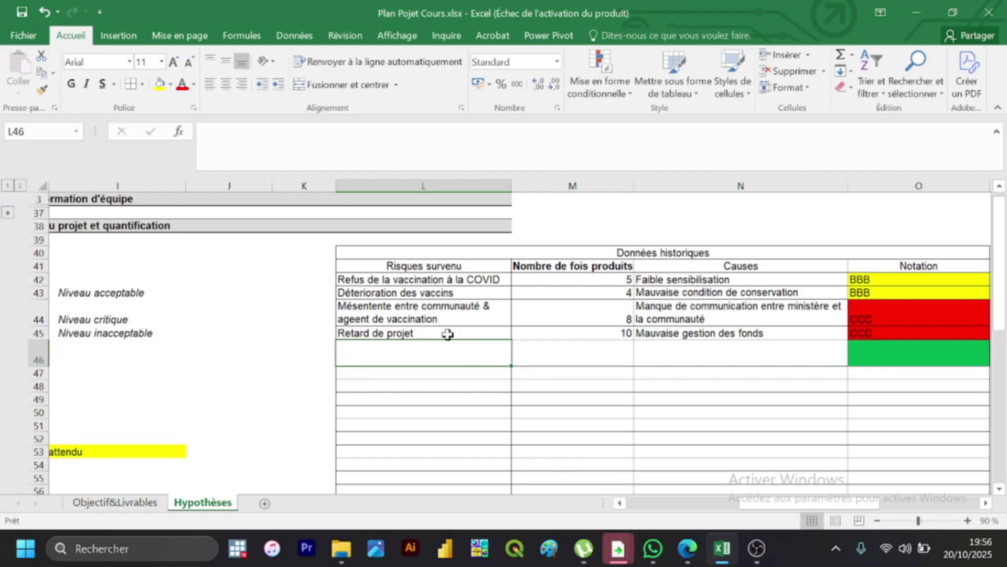
click(447, 334)
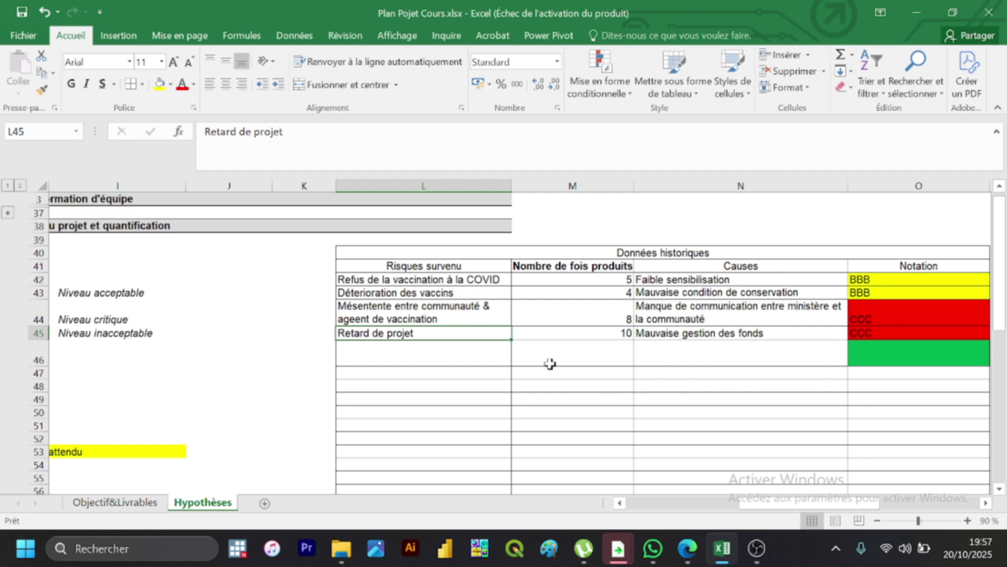
click(444, 358)
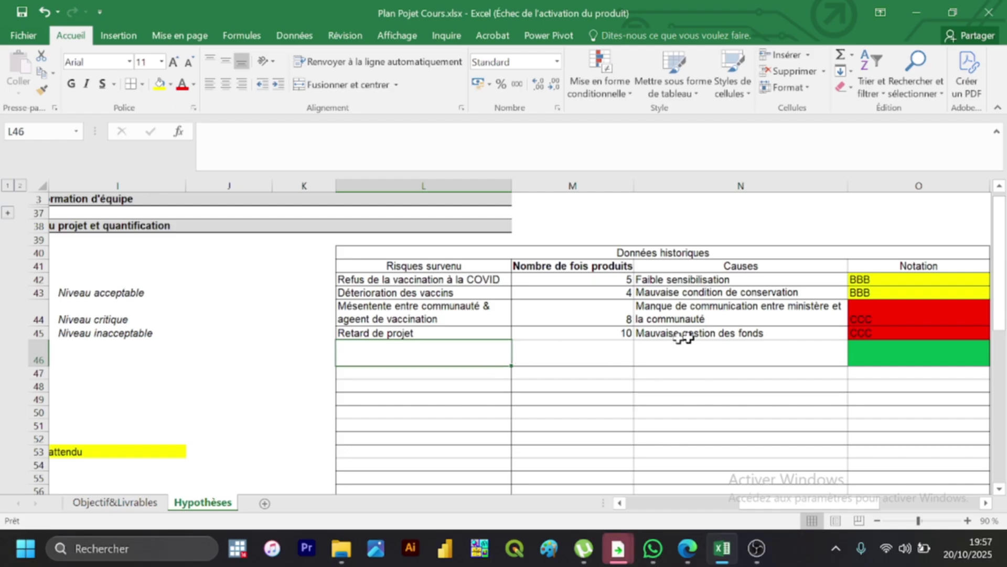
Step: Reword the "Retard de projet" risk in cell L45 as "Retard d'éxcution des projets"
double_click(430, 334)
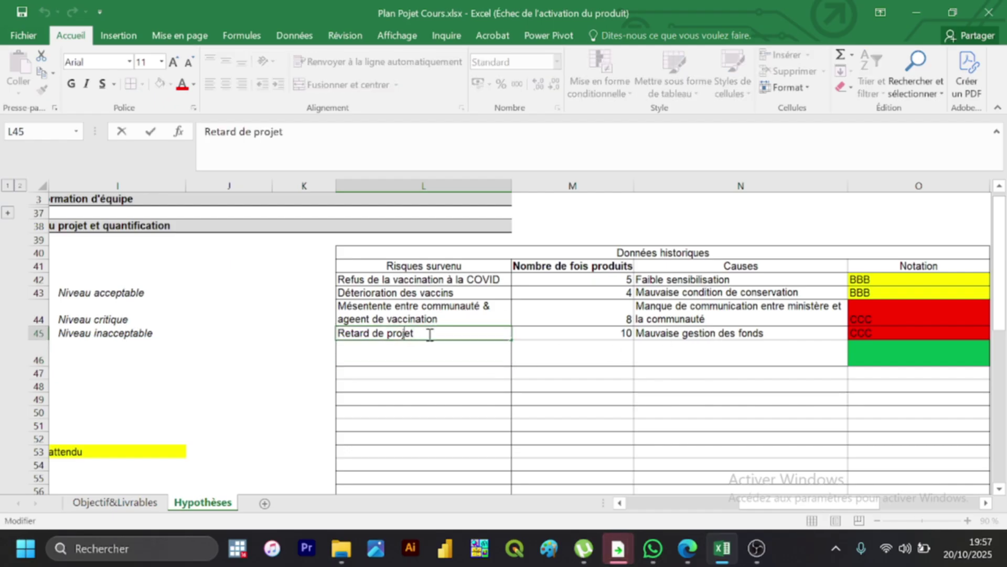
key(Left)
key(Left)
key(Left)
text(')
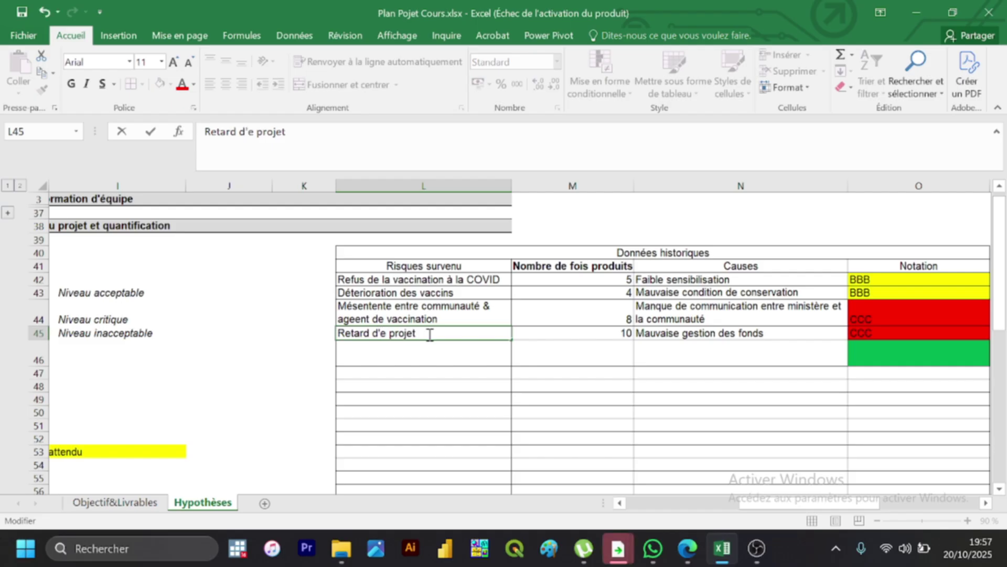
key(BackSpace)
text(éxc)
text(ution )
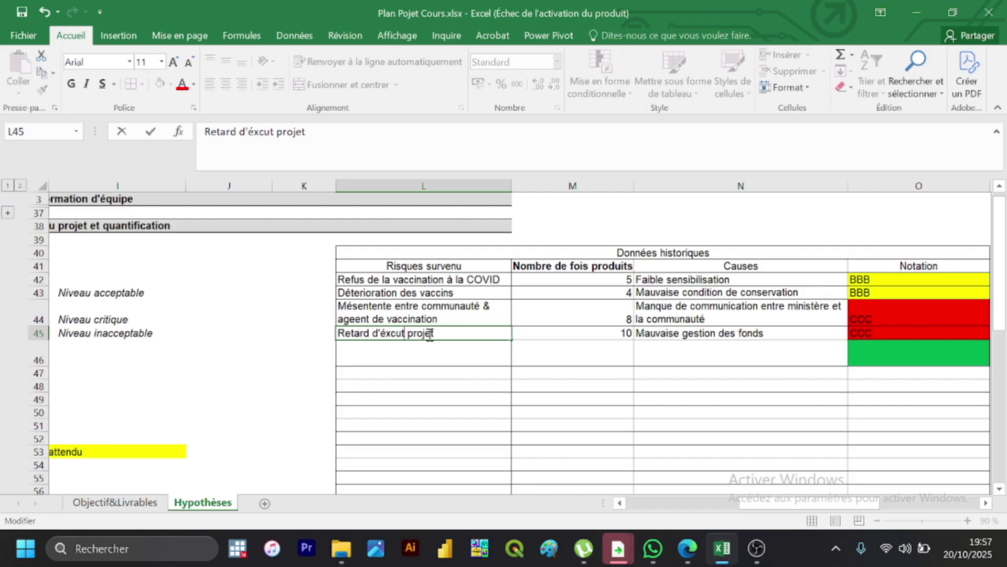
text(d)
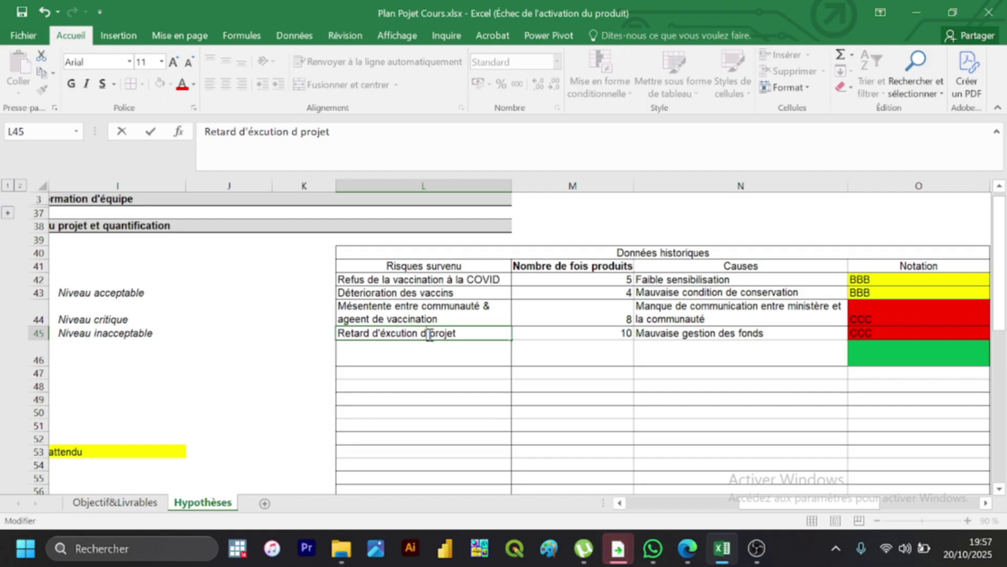
key(BackSpace)
text(u)
key(BackSpace)
text(du)
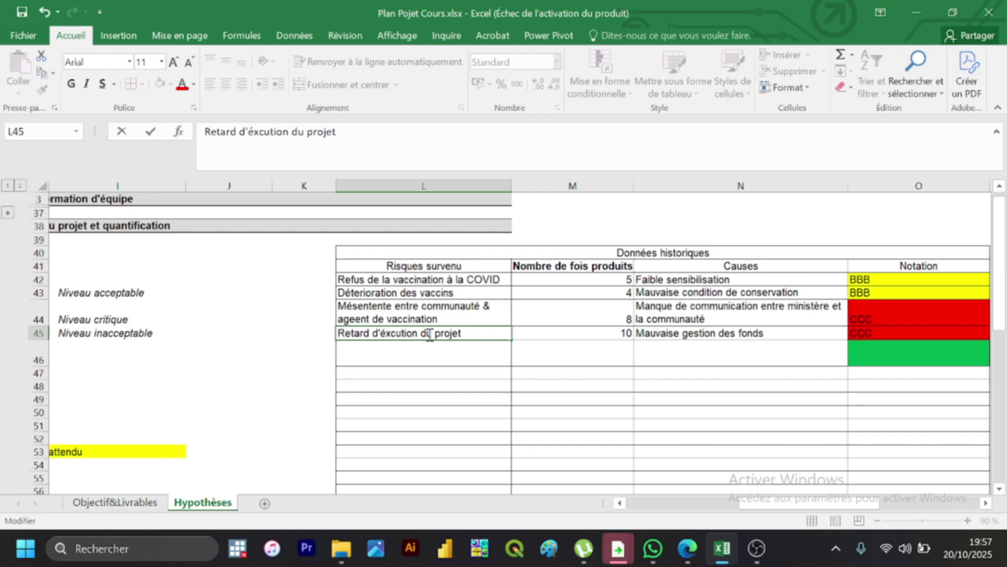
key(BackSpace)
text(es)
key(Right)
key(Right)
key(Right)
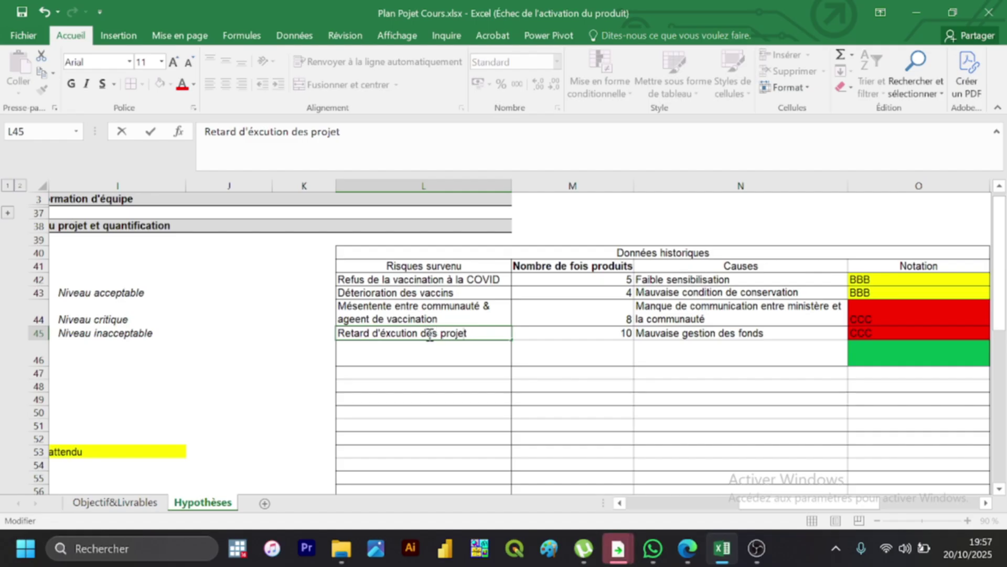
text(s)
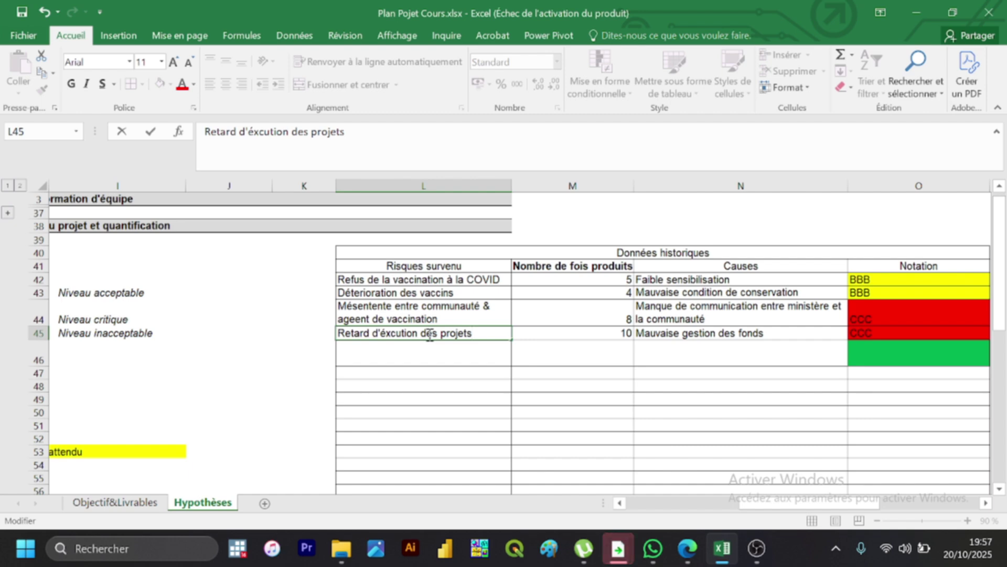
click(417, 348)
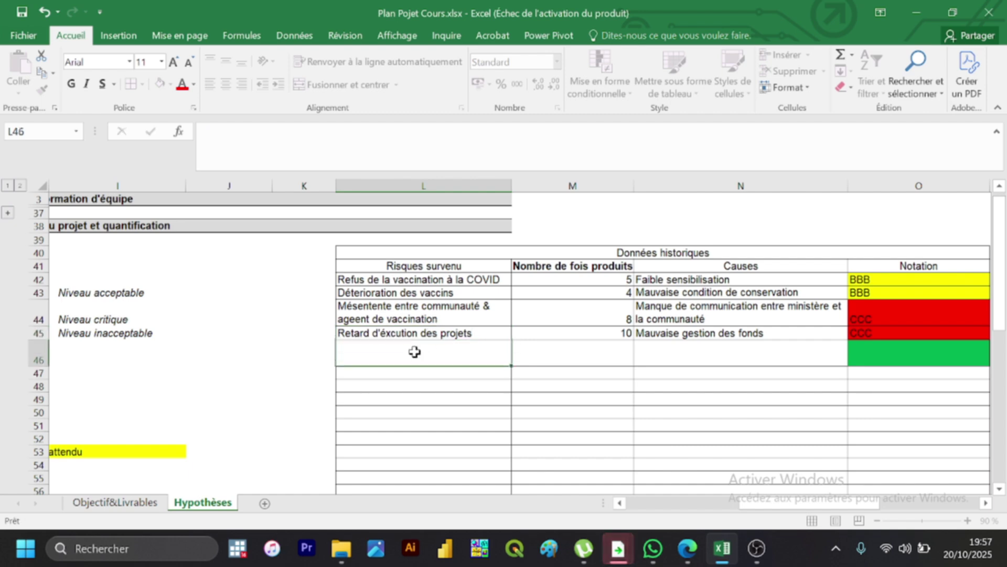
Step: Change the risk in cell L45 to the singular wording "Retard d'éxcution du projet"
double_click(437, 332)
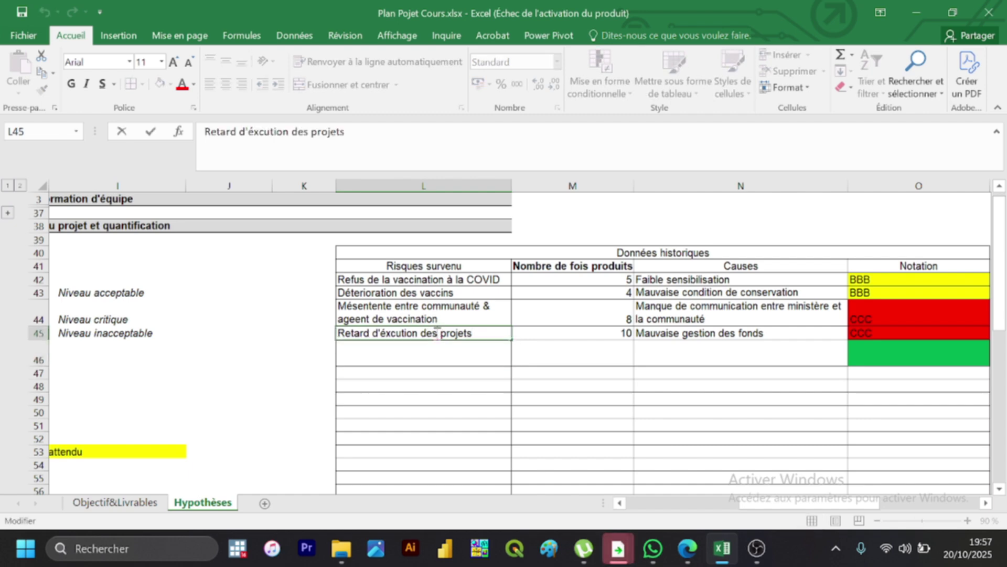
key(BackSpace)
key(BackSpace)
text(u)
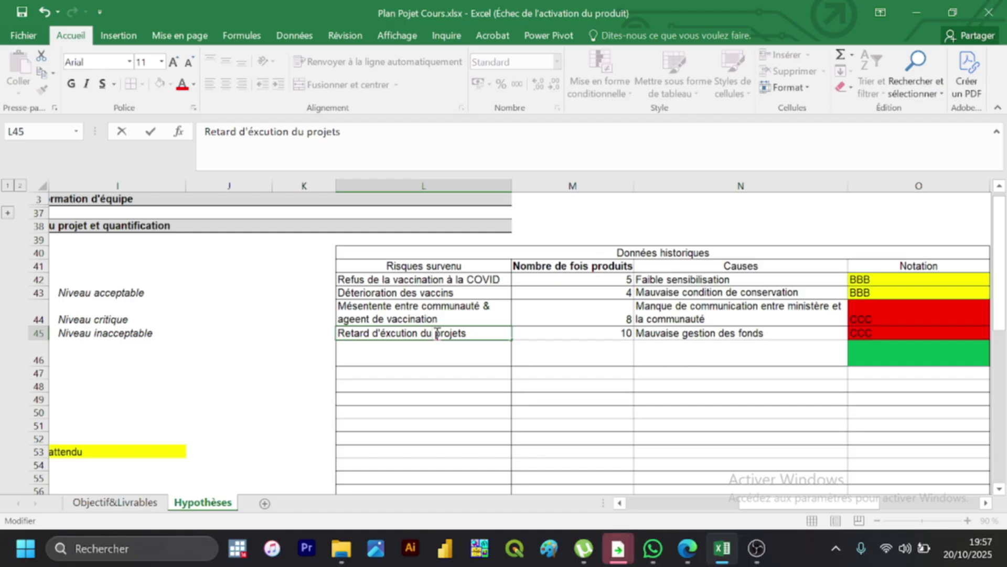
key(Right)
key(Right)
key(Right)
key(Right)
key(Right)
key(Right)
key(Right)
key(Right)
key(BackSpace)
click(417, 352)
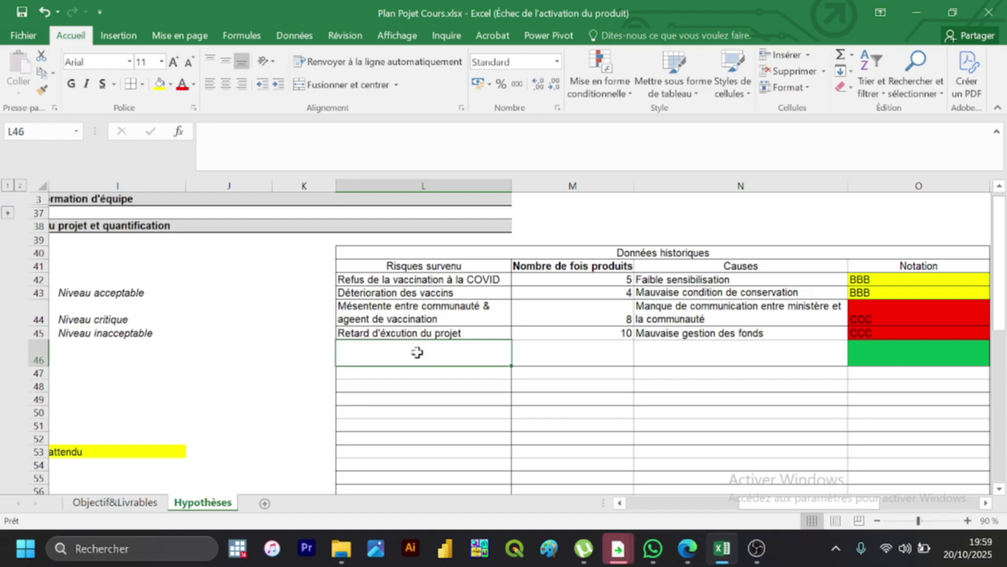
Step: Enter "Abandon du projets" as the next occurred risk in cell L46
text(Ab)
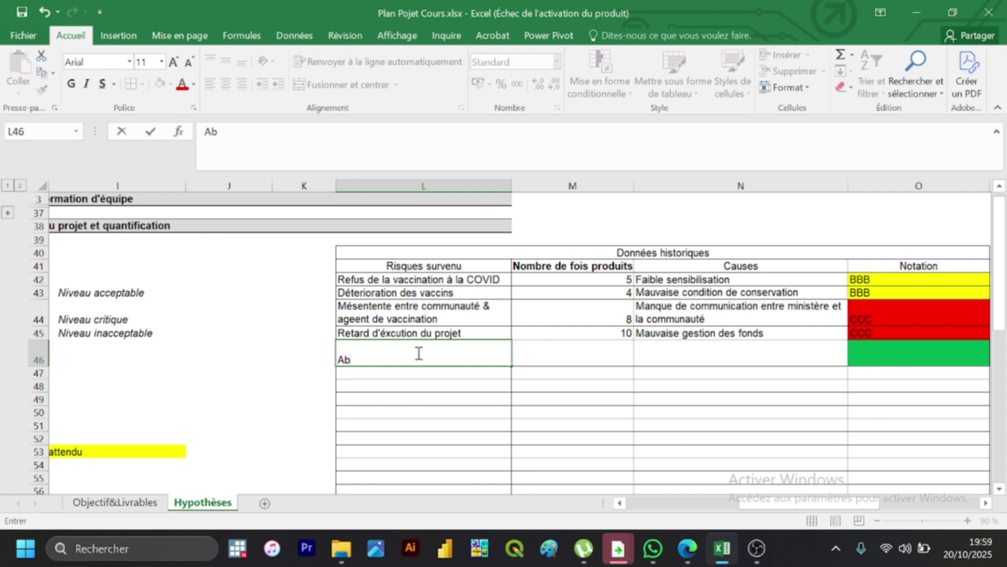
text(andon de)
key(BackSpace)
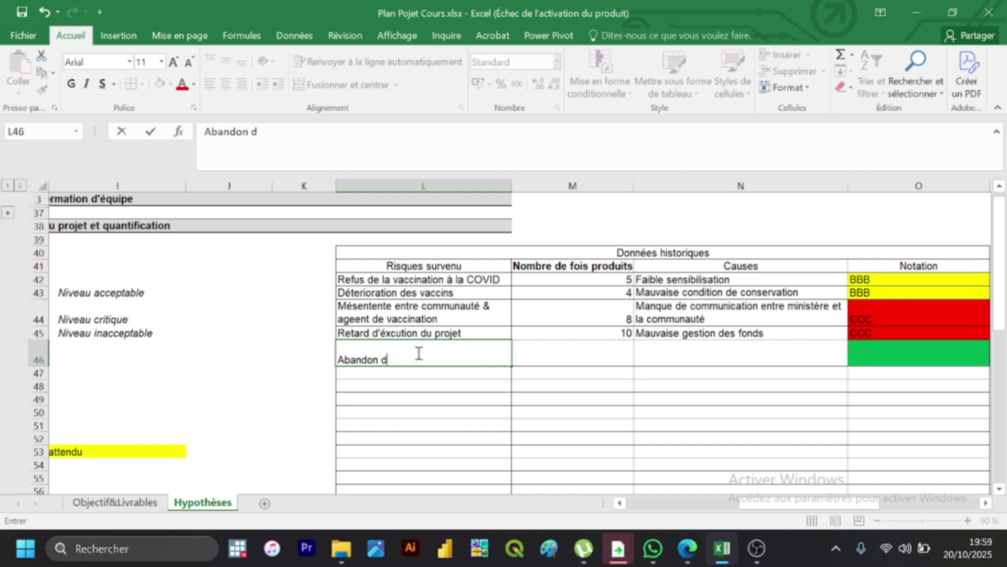
text(u projets)
key(Tab)
key(Tab)
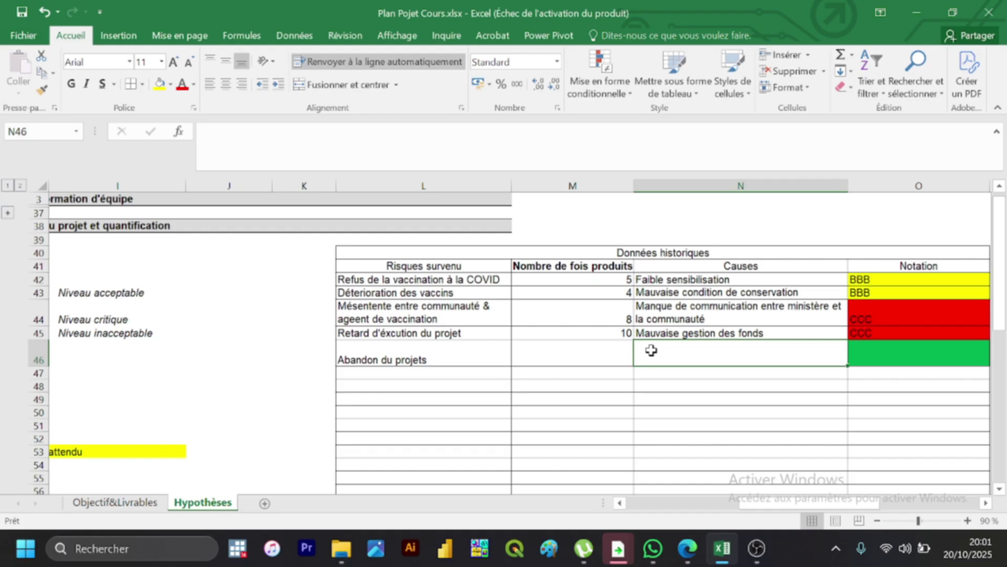
text(f)
key(BackSpace)
text(ai)
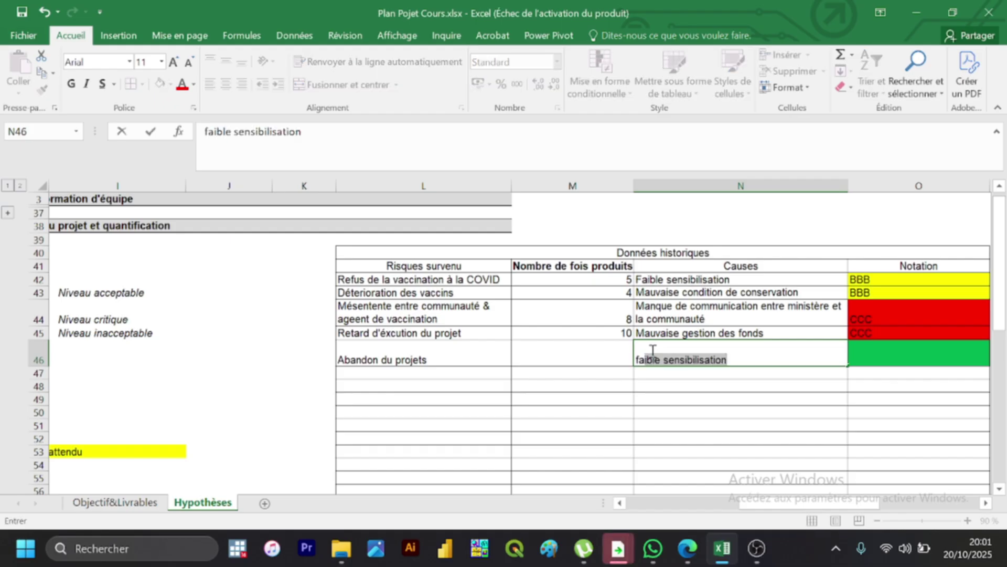
key(BackSpace)
key(BackSpace)
key(BackSpace)
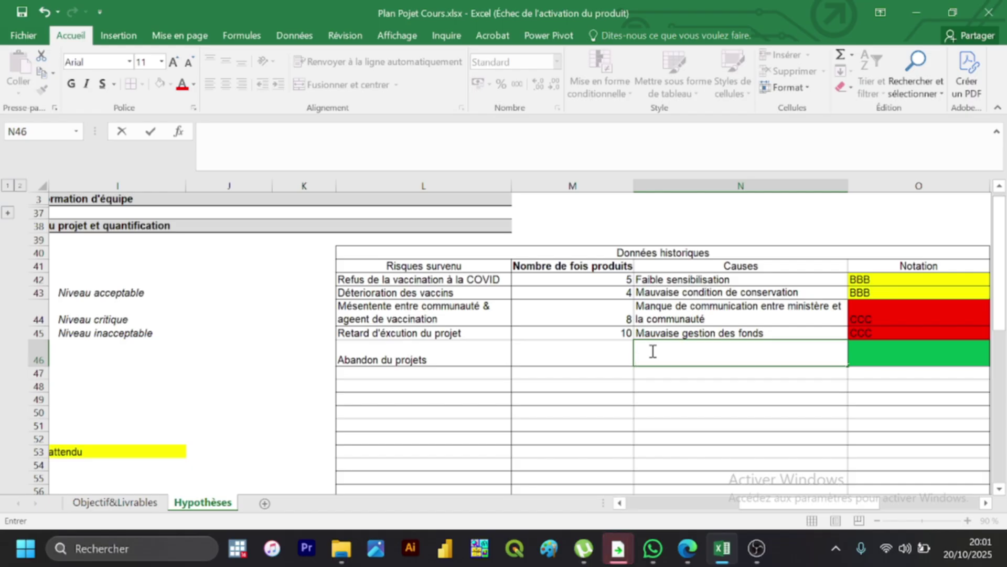
Step: Enter "Instabilité politique" as the cause of the "Abandon du projets" risk in cell N46
text(Insta)
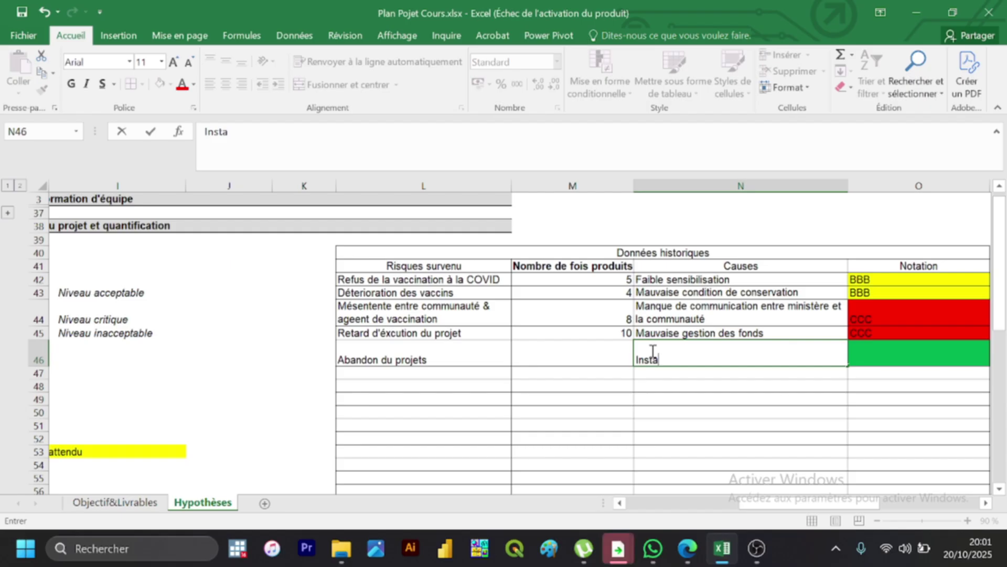
text(p)
key(BackSpace)
text(bilité poli)
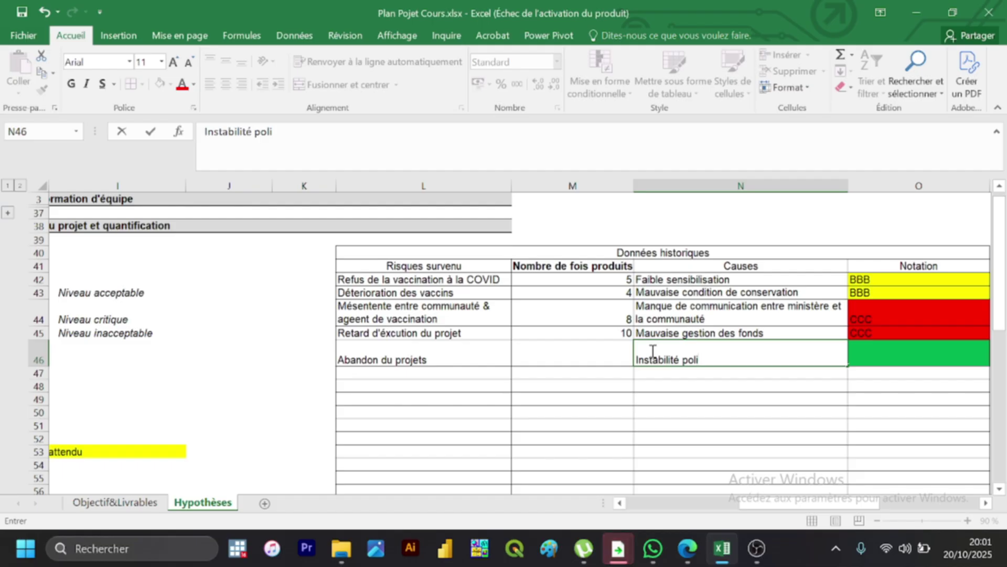
text(tiques)
key(BackSpace)
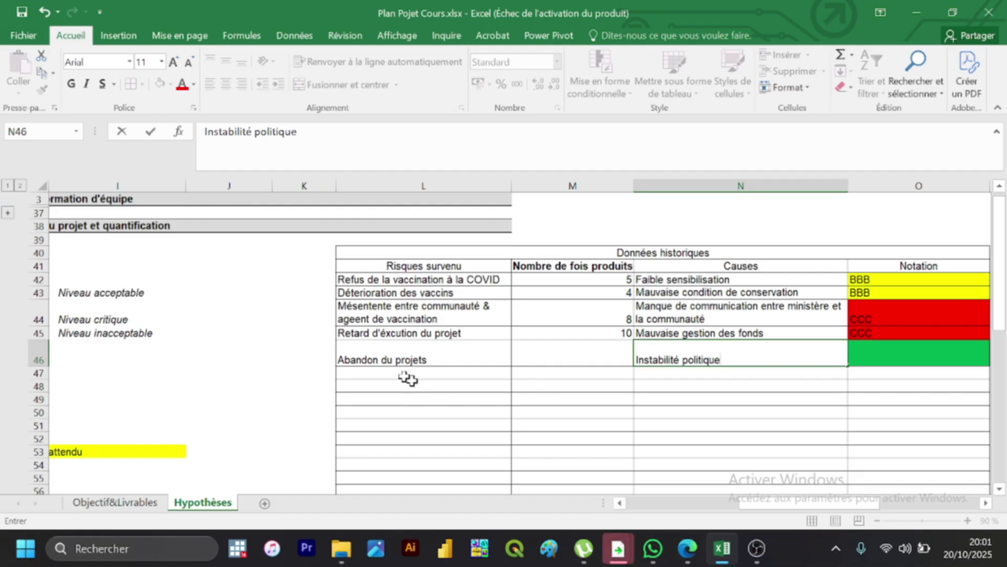
click(380, 375)
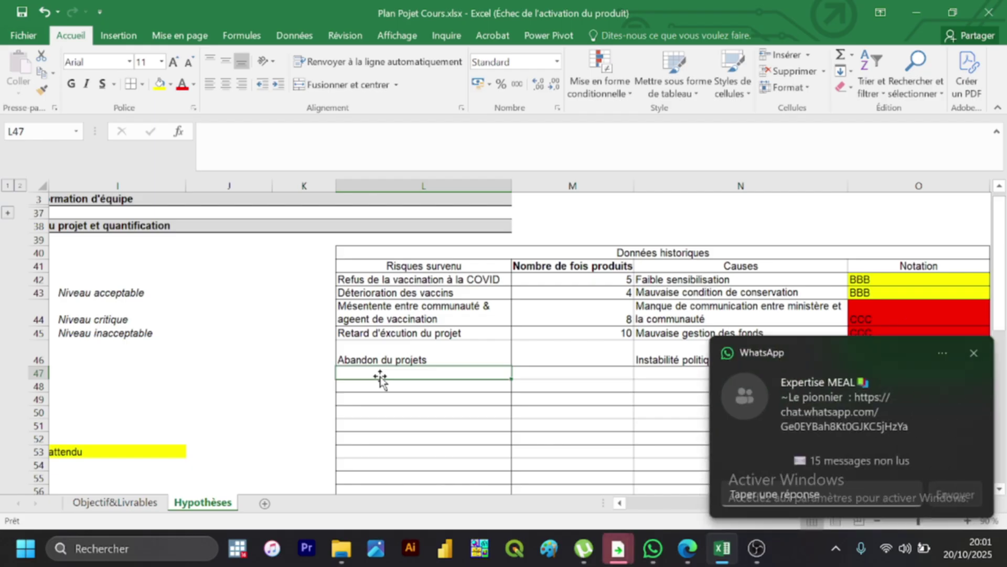
Step: Dismiss the WhatsApp notification and enter 1 as the number of occurrences for "Abandon du projets" in cell M46
click(974, 352)
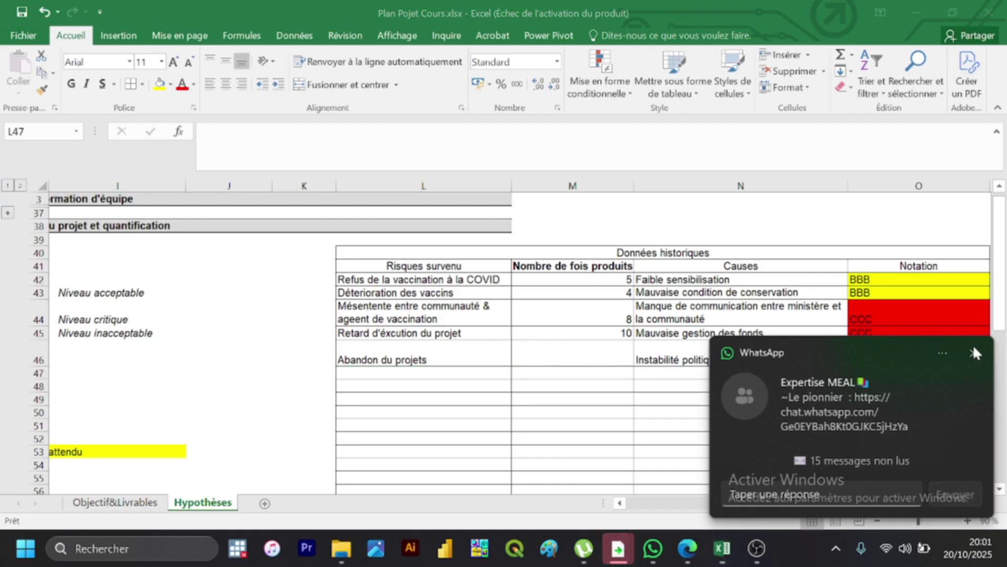
click(396, 373)
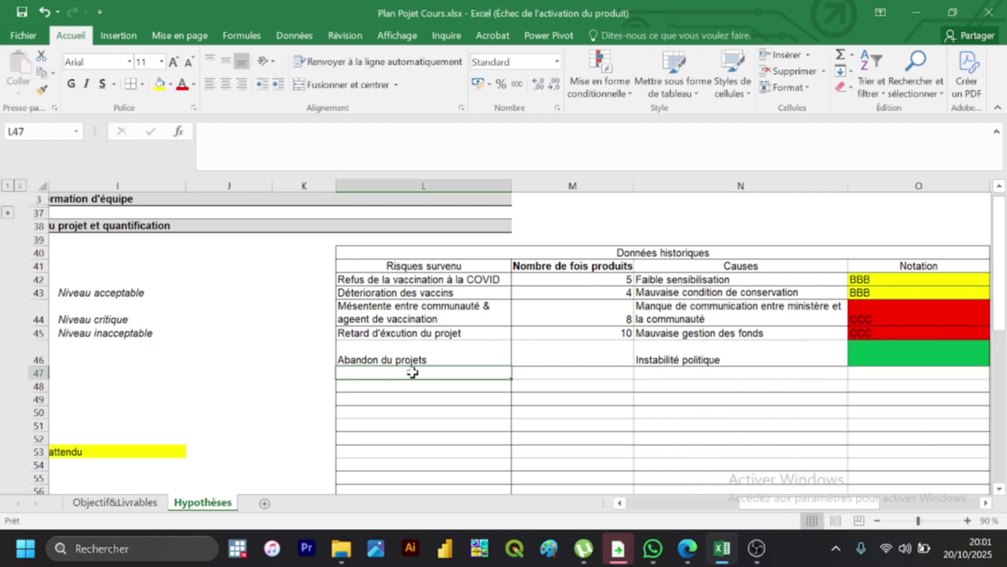
click(546, 349)
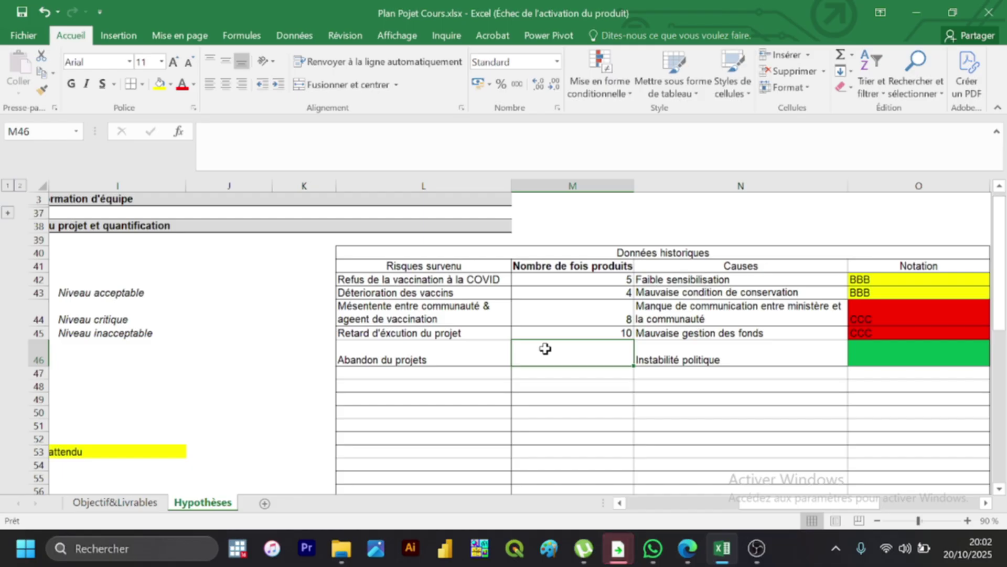
text(1)
key(Return)
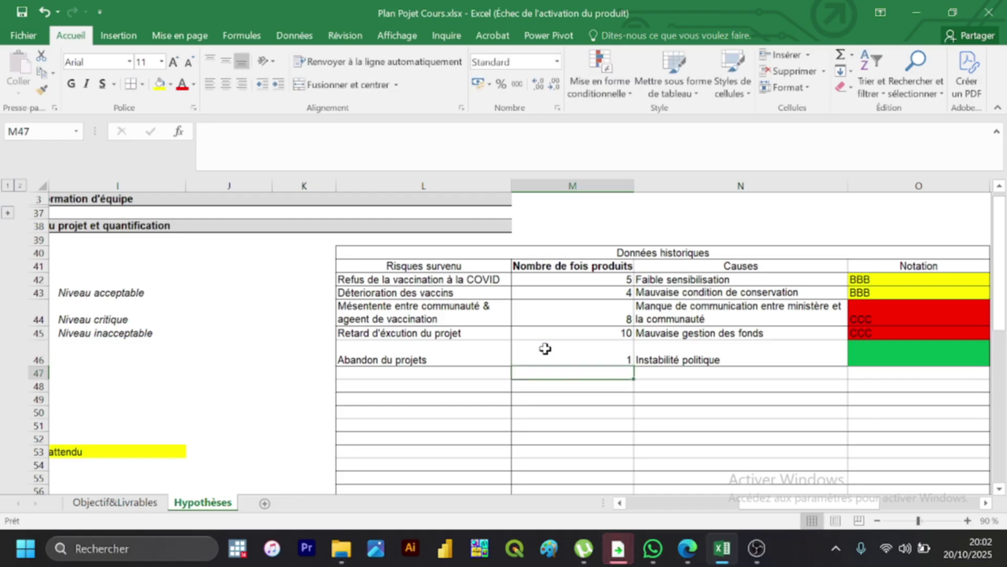
Step: Enter AAA as the notation of the "Abandon du projets" risk in the green cell O46
click(367, 373)
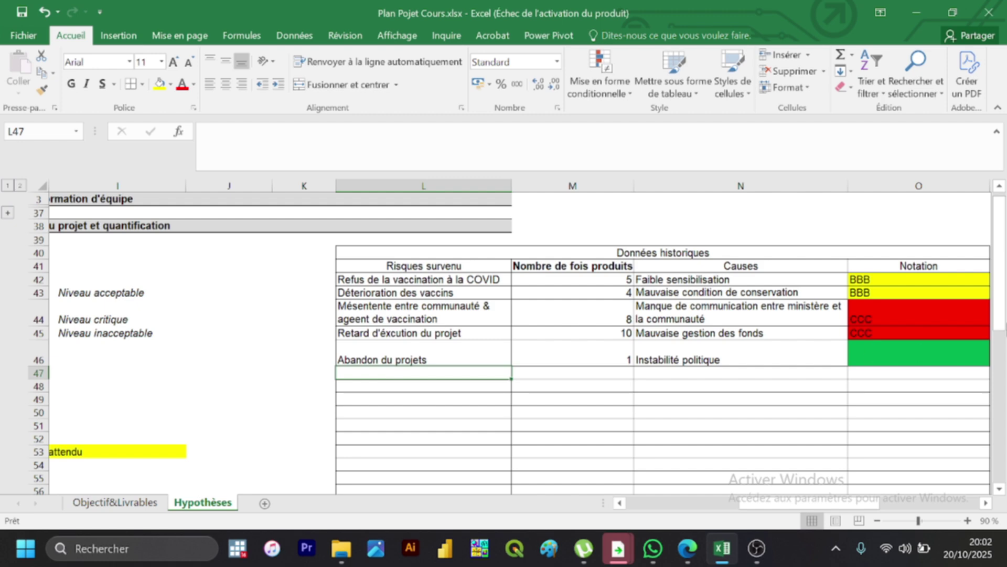
click(908, 356)
text(AAA)
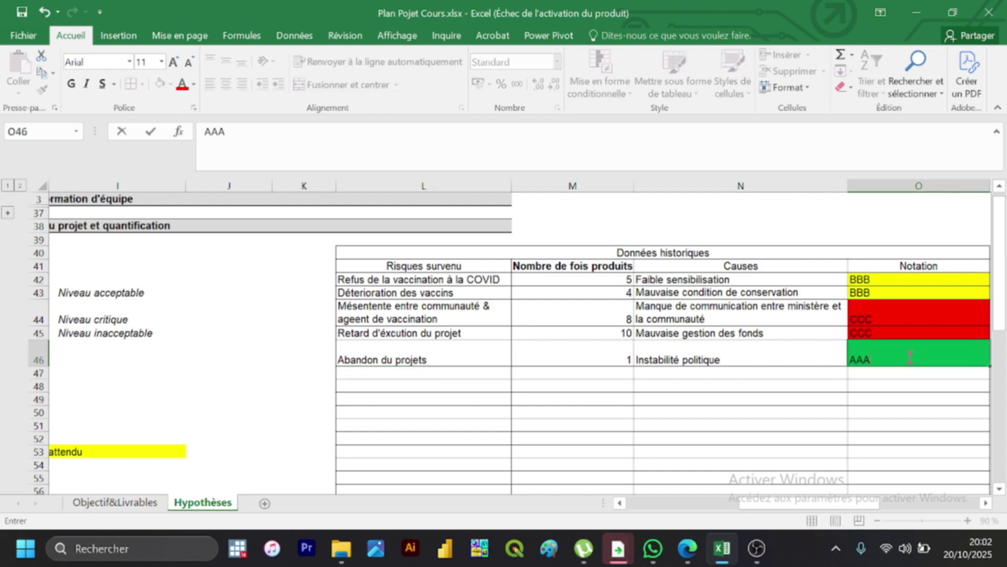
key(Return)
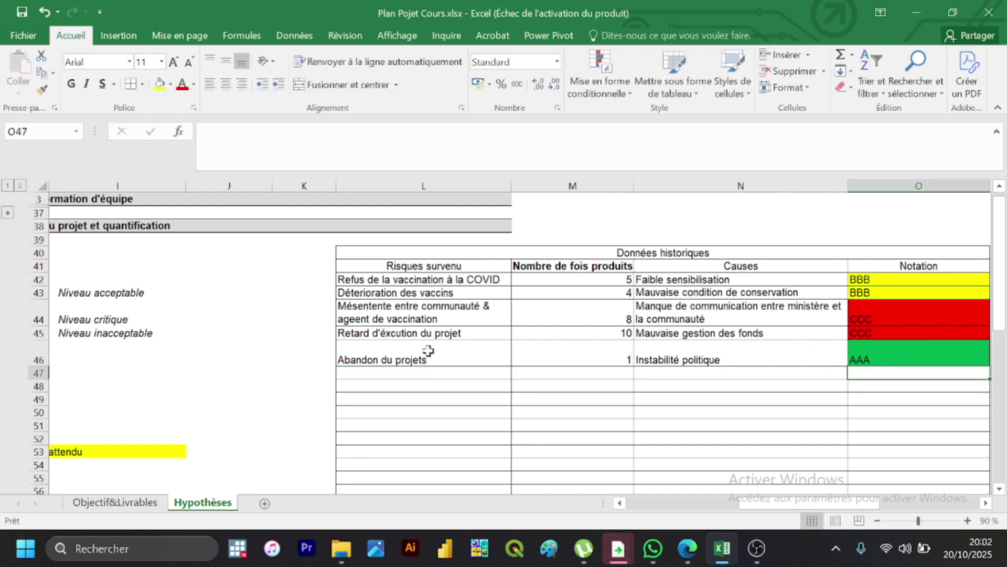
Step: Select the next empty risk cell L47, check the participants in the Google Meet call, and return to the Excel workbook
click(395, 373)
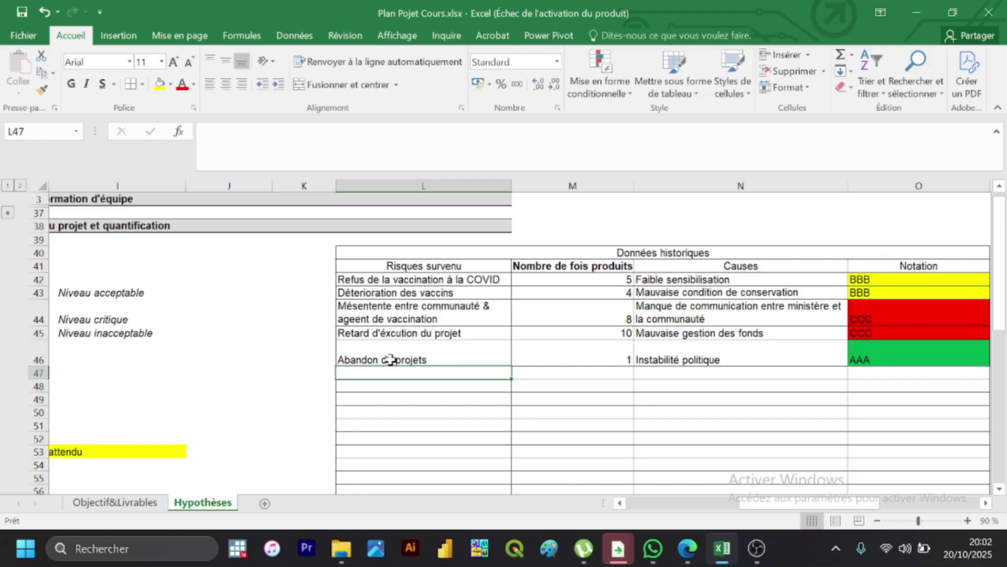
mouse_move(723, 560)
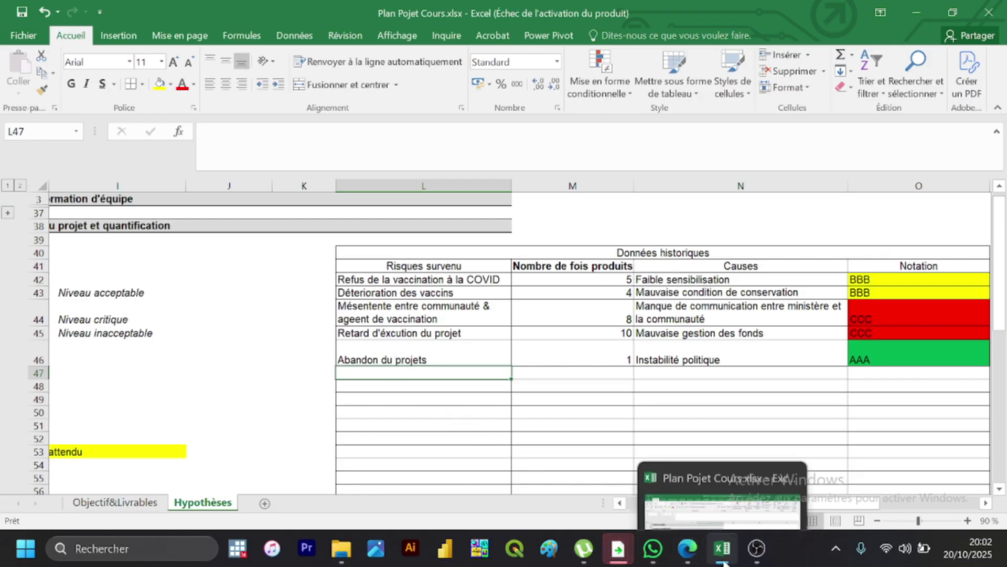
mouse_move(676, 534)
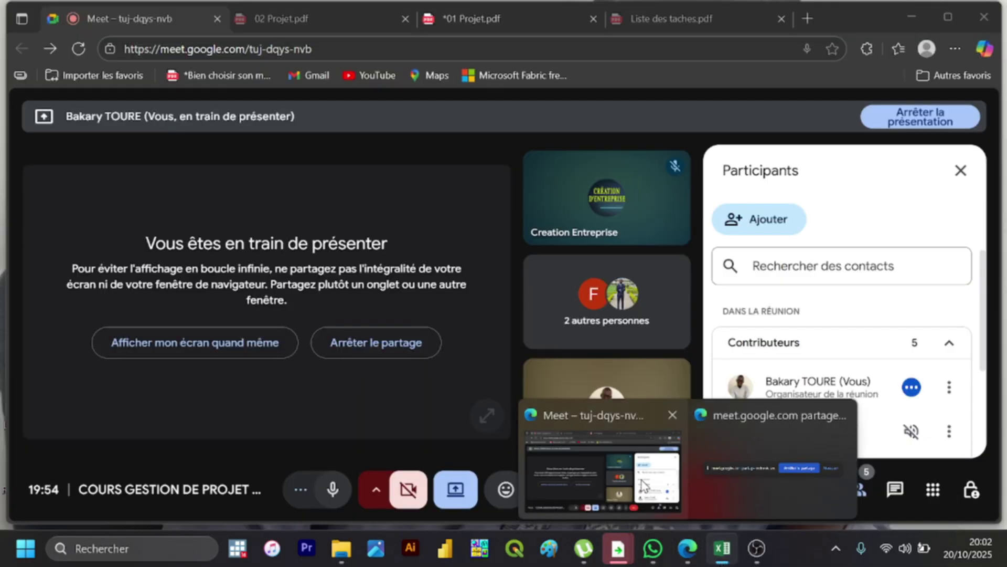
click(643, 483)
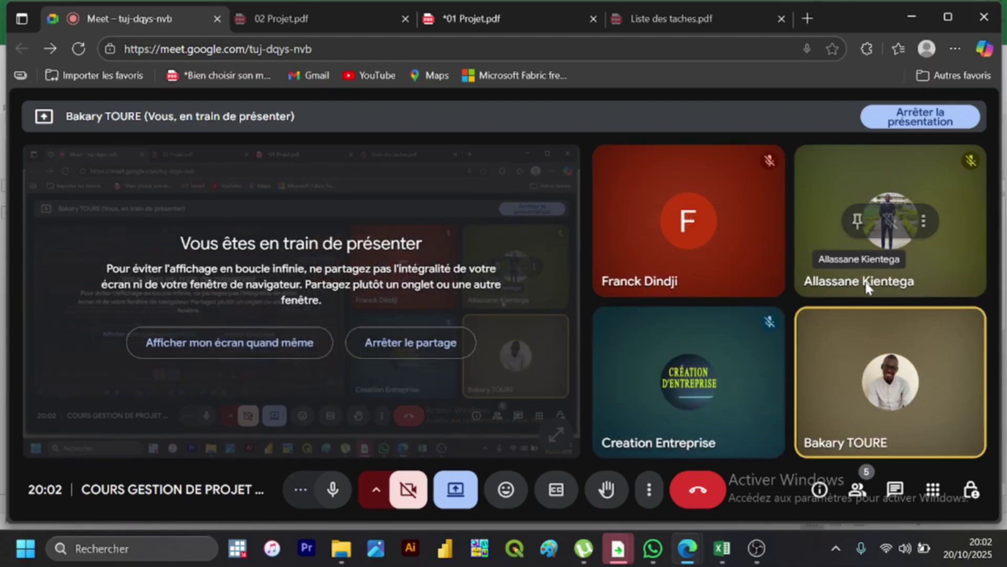
click(725, 555)
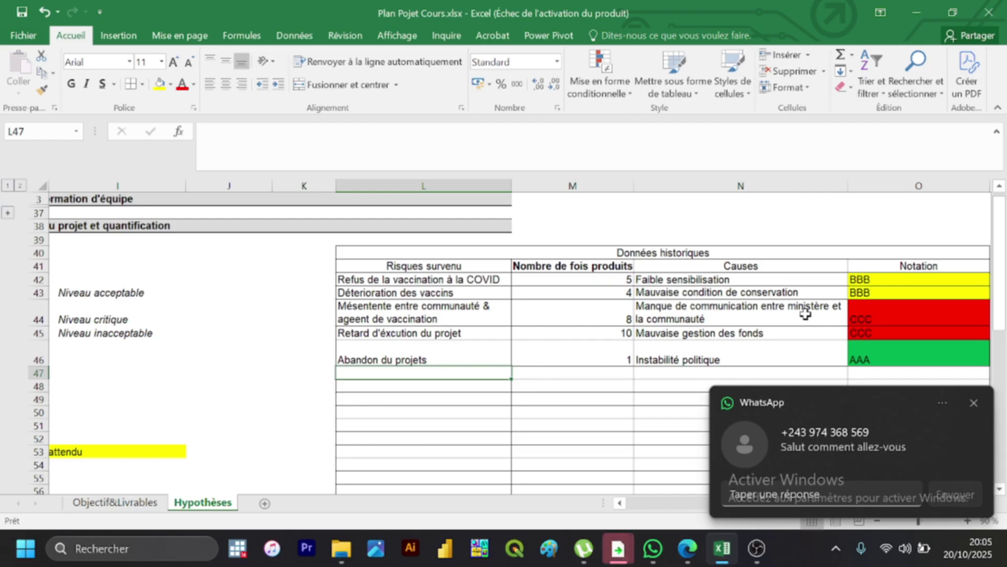
Step: Dismiss the WhatsApp notifications while switching to the Google Meet call to view the participants again
click(974, 403)
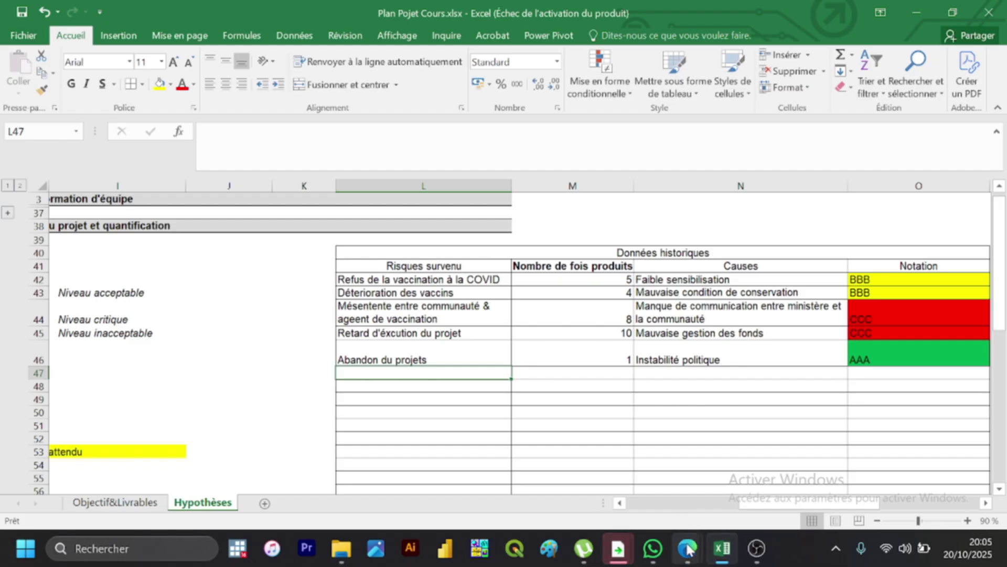
mouse_move(687, 549)
click(638, 476)
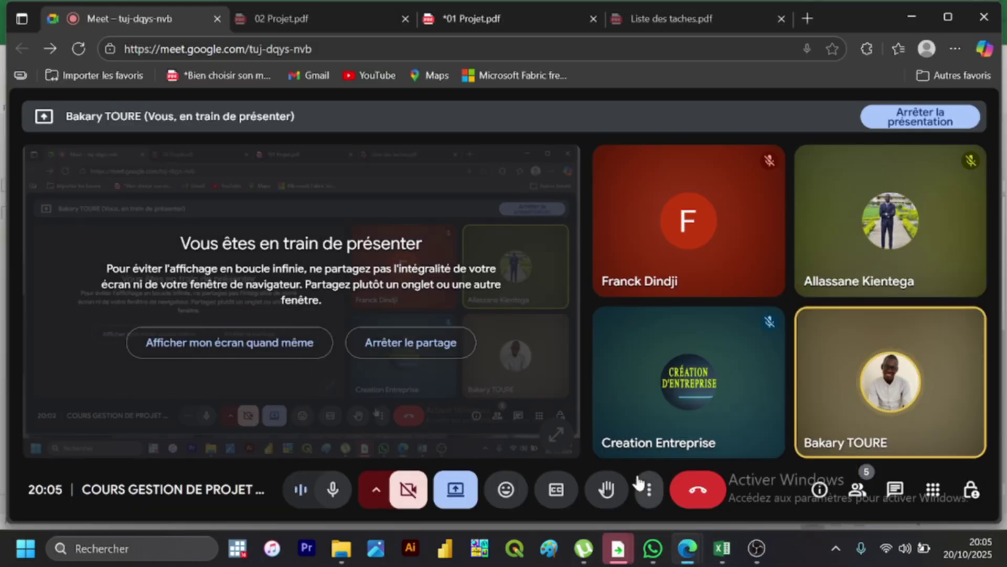
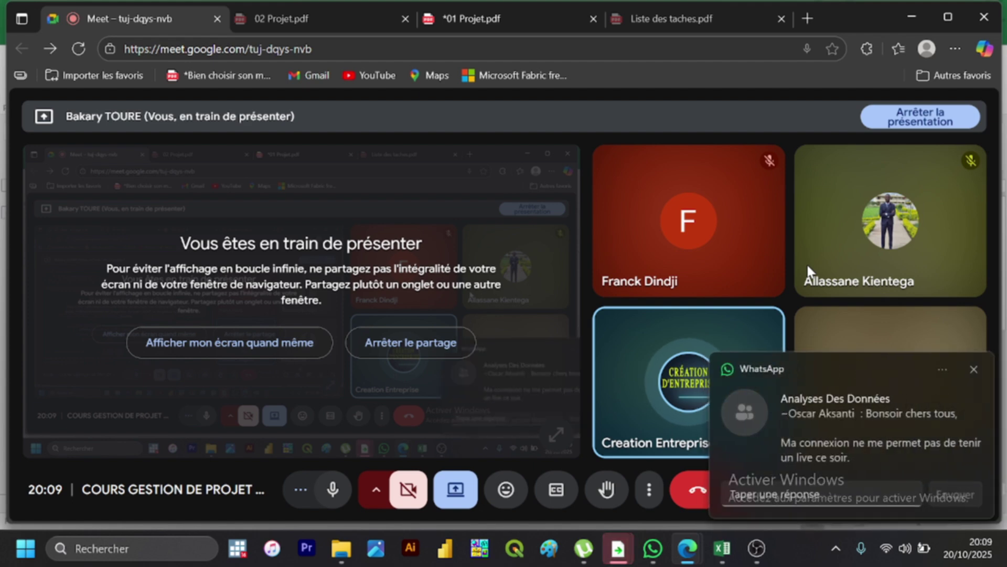
click(975, 369)
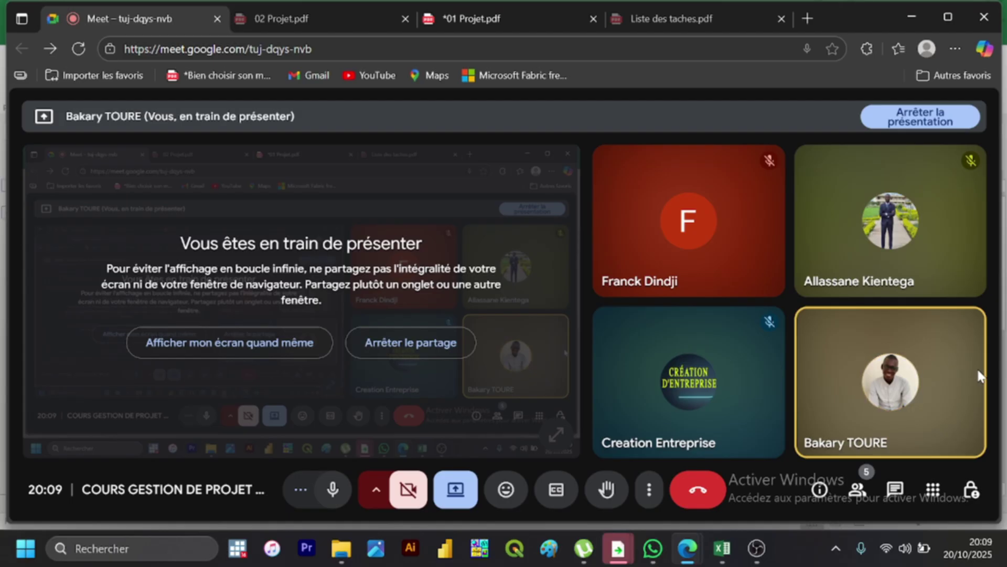
Step: Switch back to the Excel workbook and enter "Insuffisance de personnel formé" as the next occurred risk in cell L47
click(722, 549)
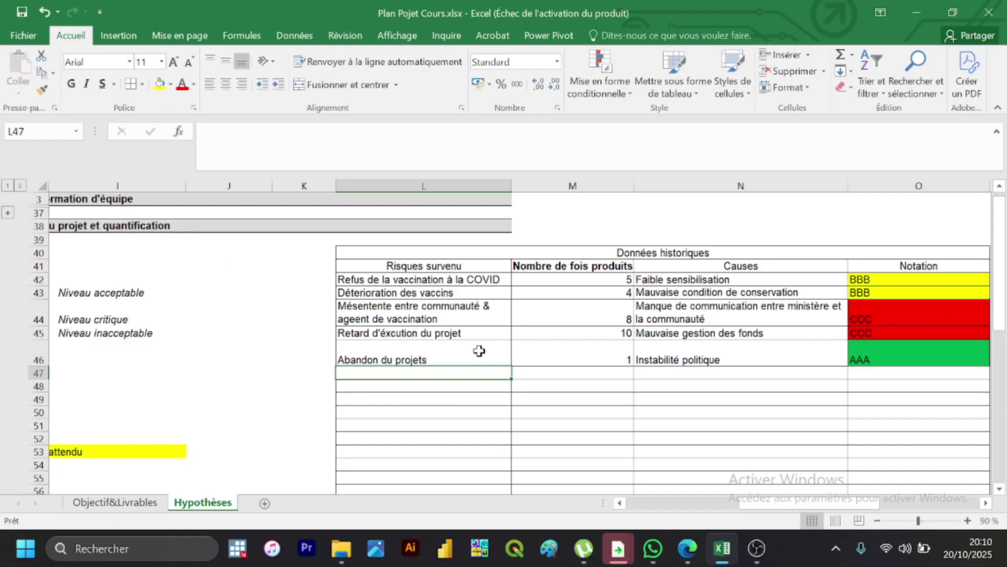
text(Insu)
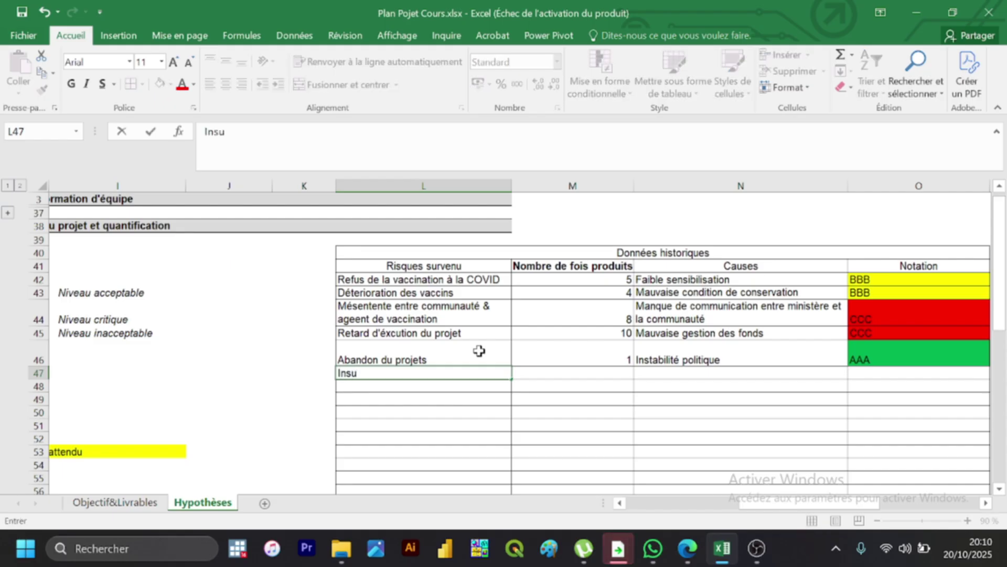
text(ffisanff)
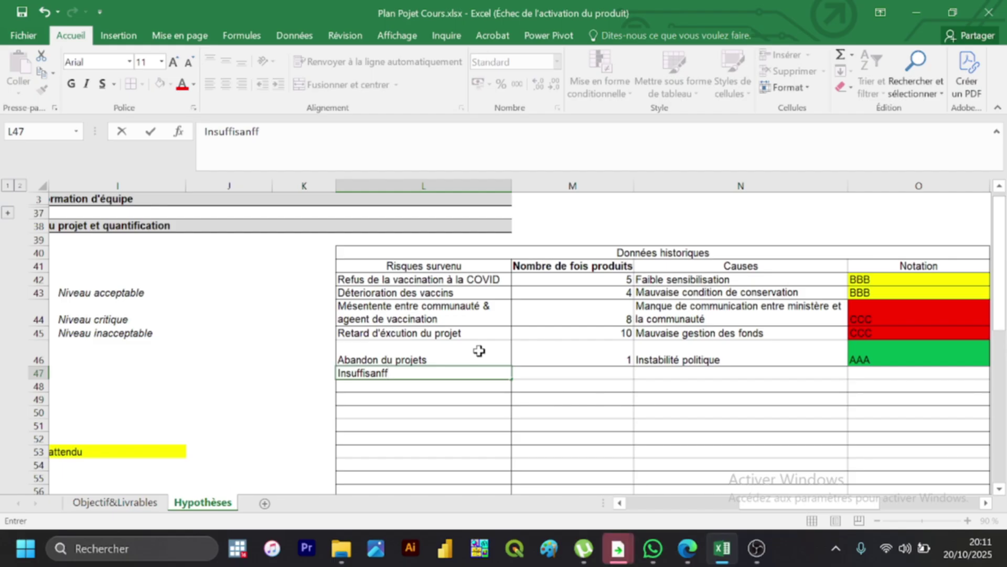
key(BackSpace)
key(BackSpace)
key(BackSpace)
text(nce de pers)
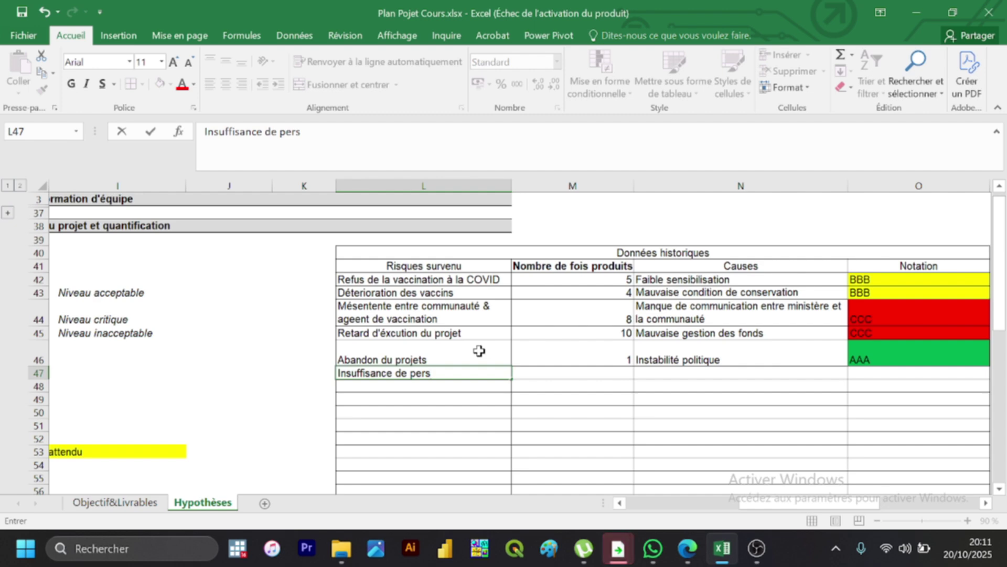
text(on)
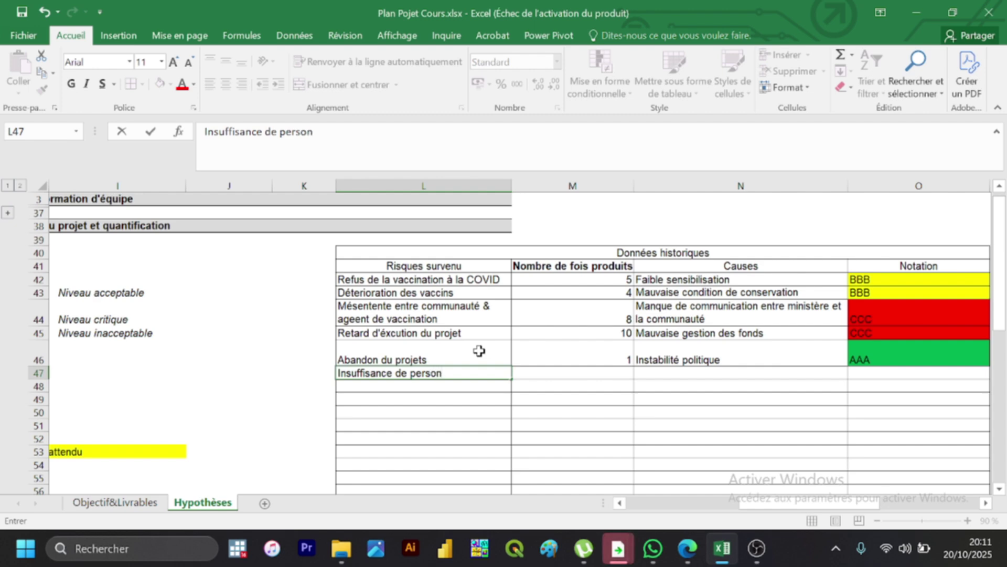
text(nel formé)
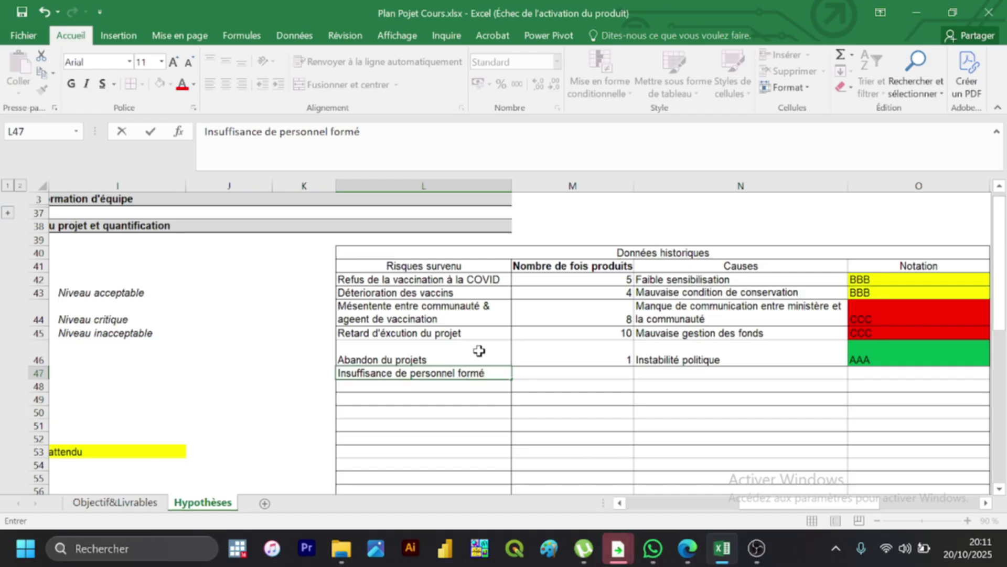
key(Tab)
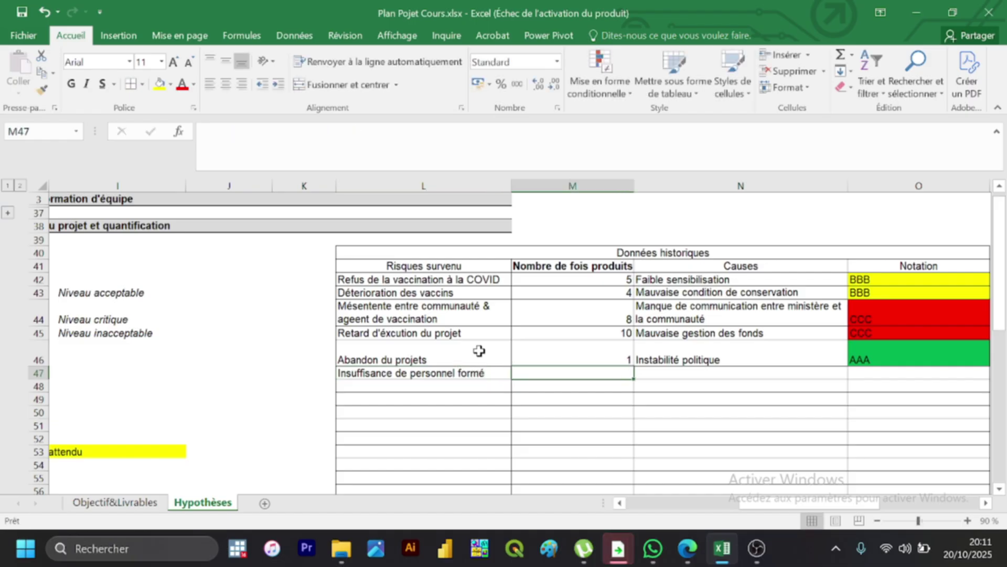
Step: Enter "Rotation fréquente du personnel de santé" as the cause of the "Insuffisance de personnel formé" risk in cell N47
key(Tab)
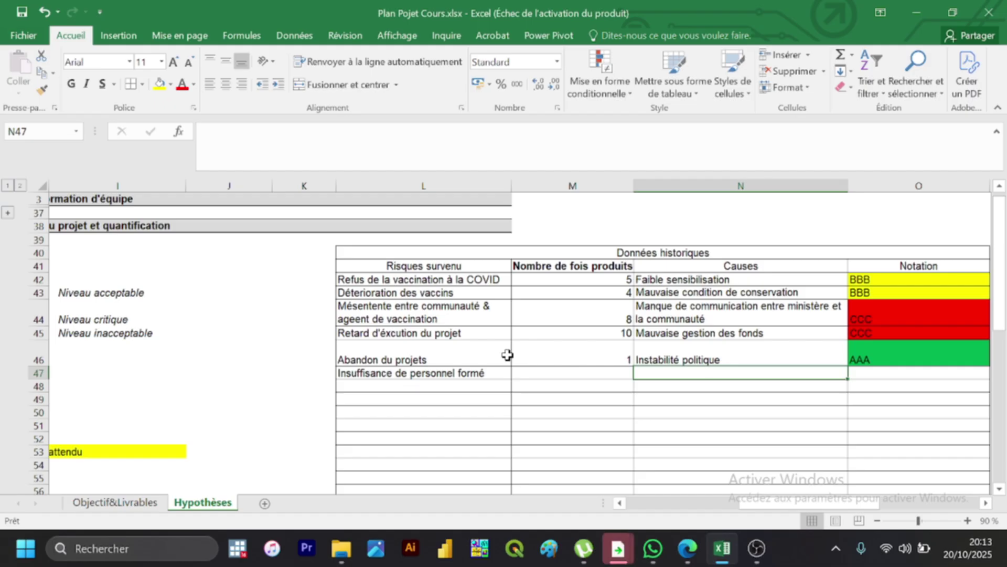
text(Rto)
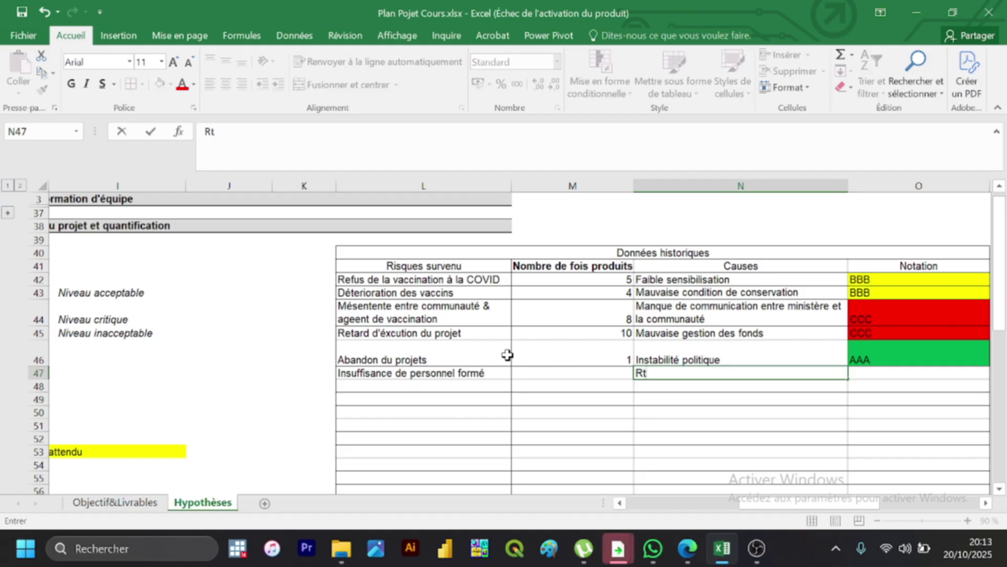
key(BackSpace)
key(BackSpace)
text(otation)
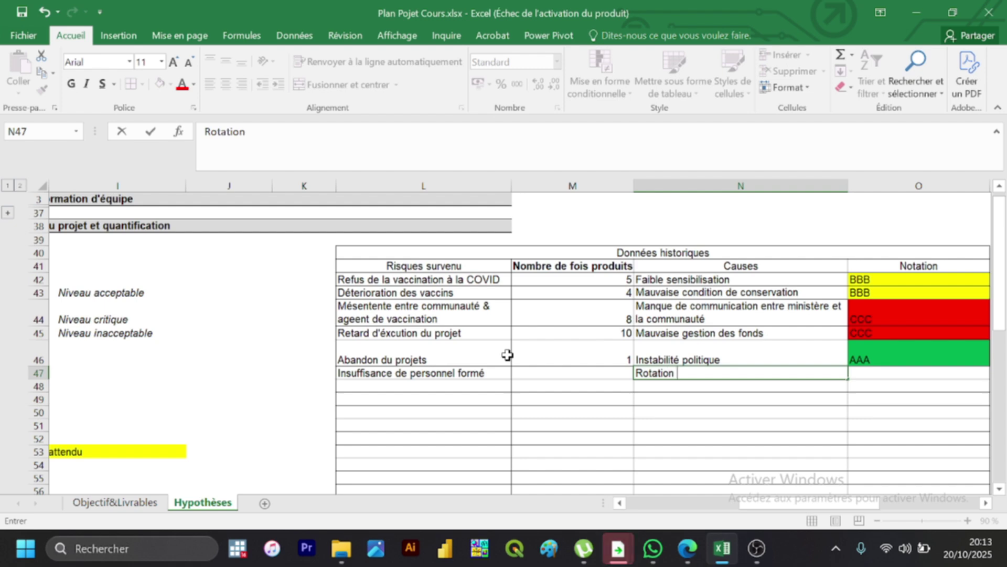
text( fréquente)
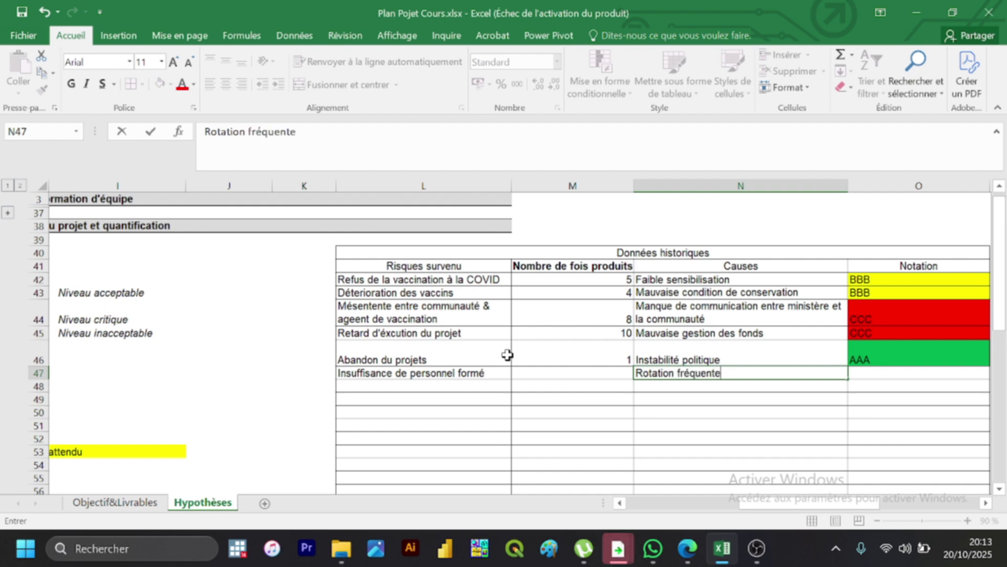
text( du personnel)
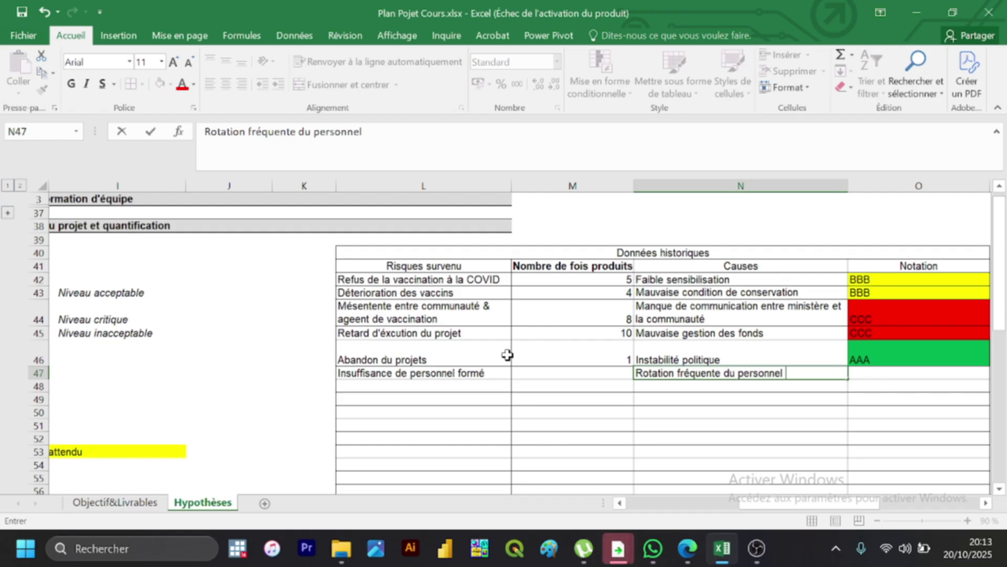
text( de santé)
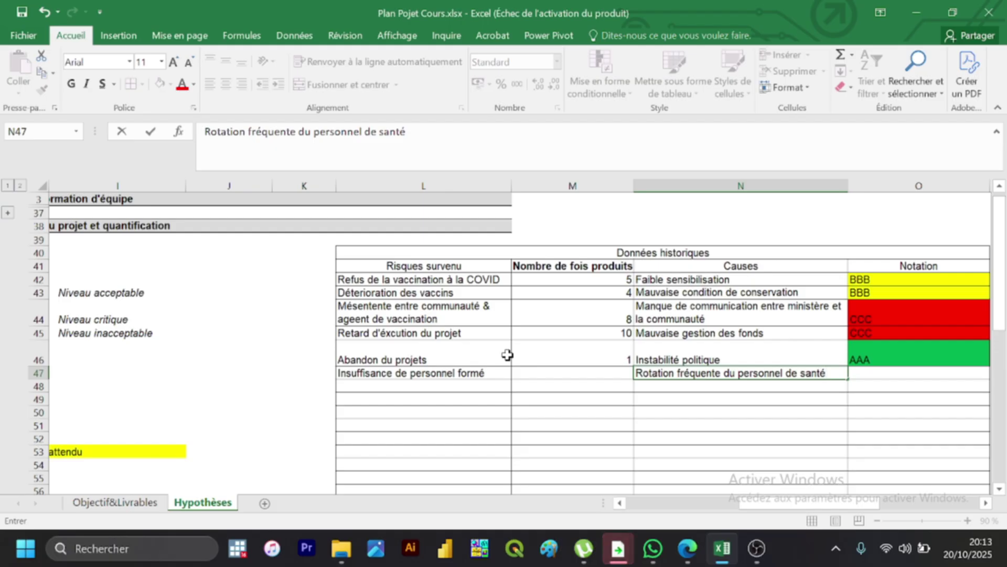
key(Return)
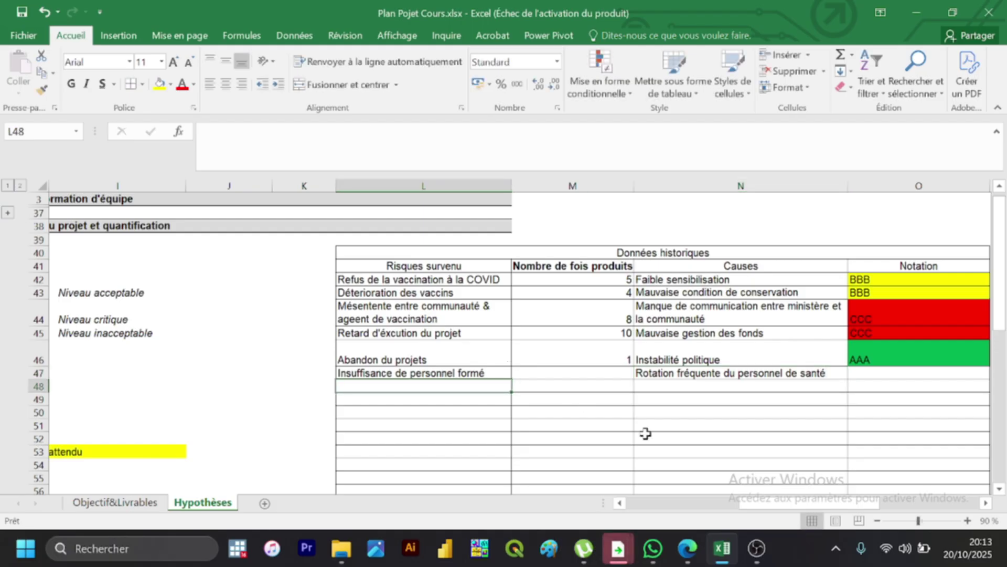
Step: Enter 3 as the number of occurrences for "Insuffisance de personnel formé" in cell M47
drag(740, 505, 741, 507)
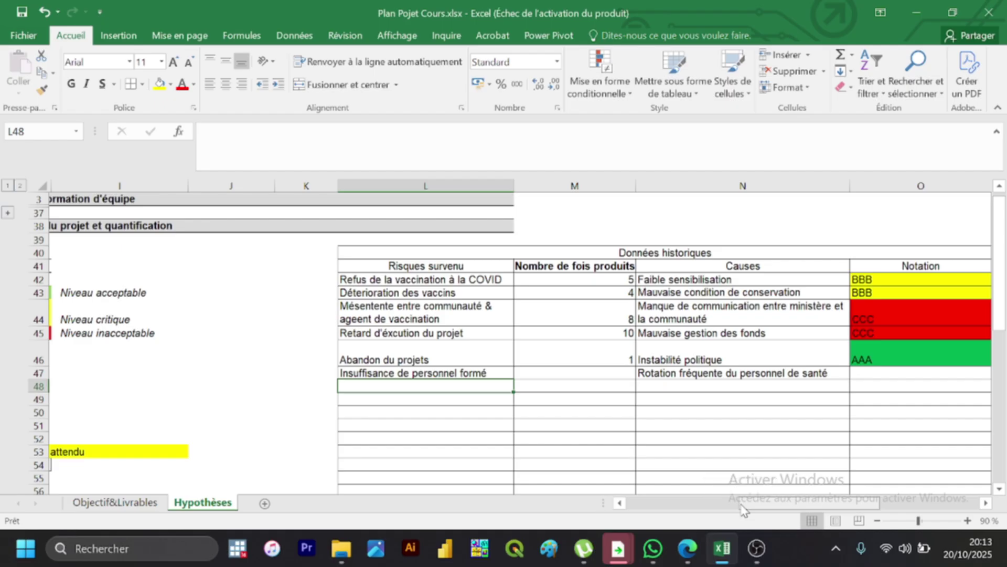
click(572, 375)
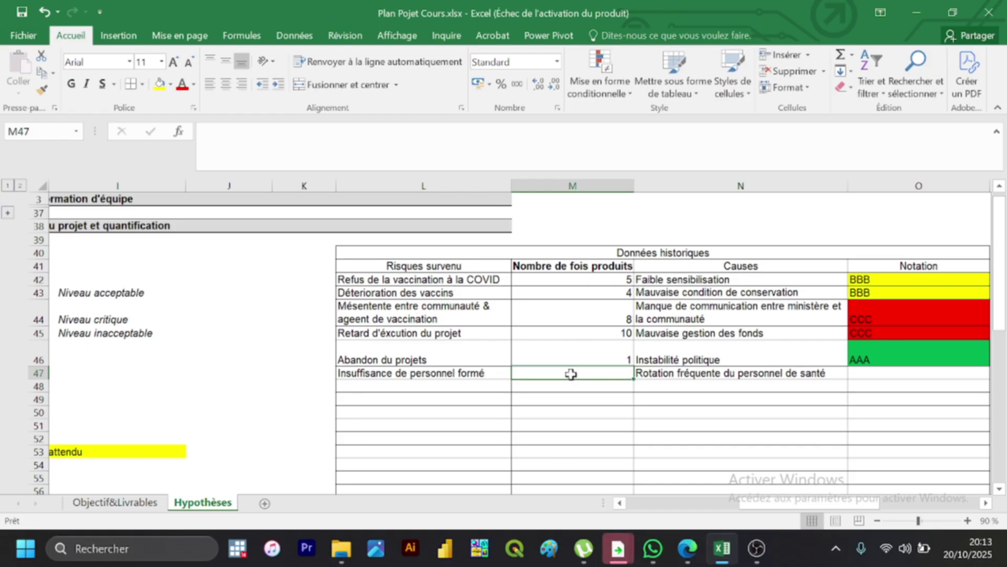
text(3)
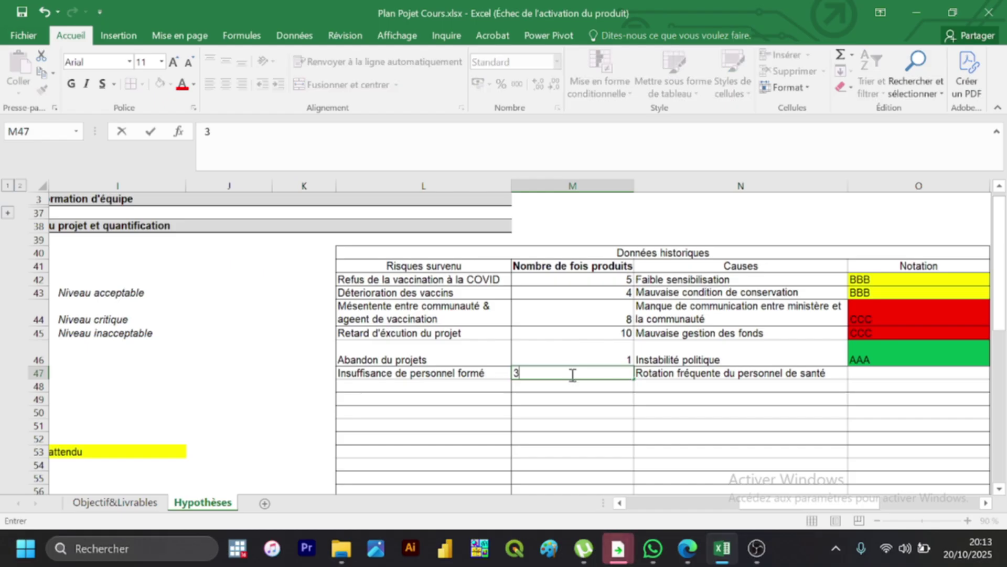
key(Return)
key(Right)
key(Right)
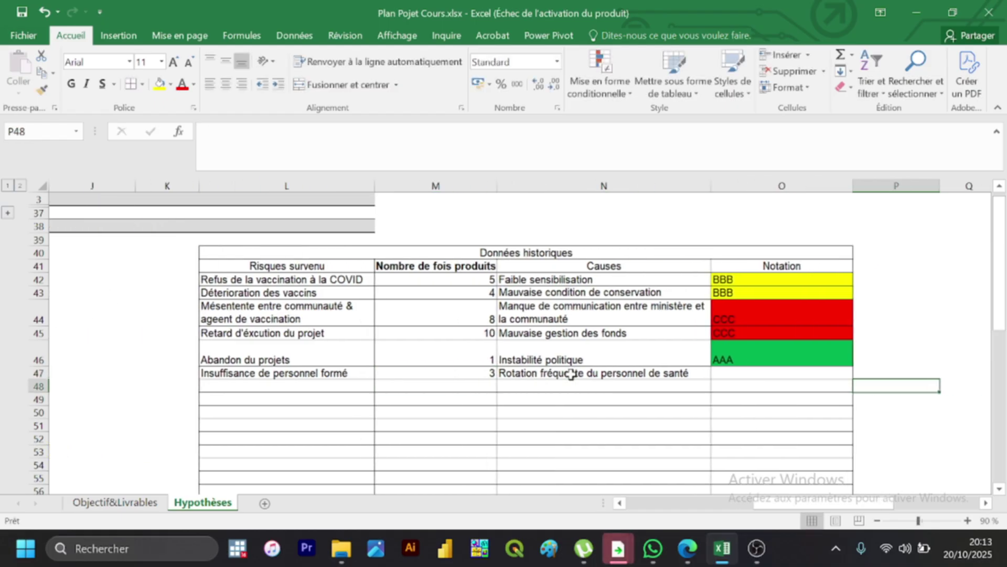
Step: Copy the green AAA notation from cell O46 to cell O47 for the "Insuffisance de personnel formé" risk
click(727, 371)
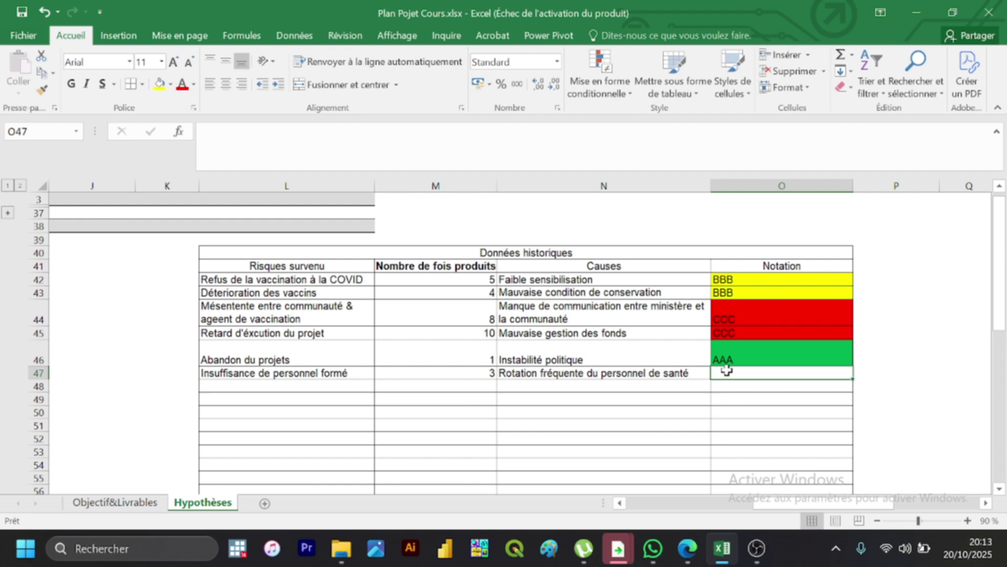
click(750, 346)
key(ctrl+c)
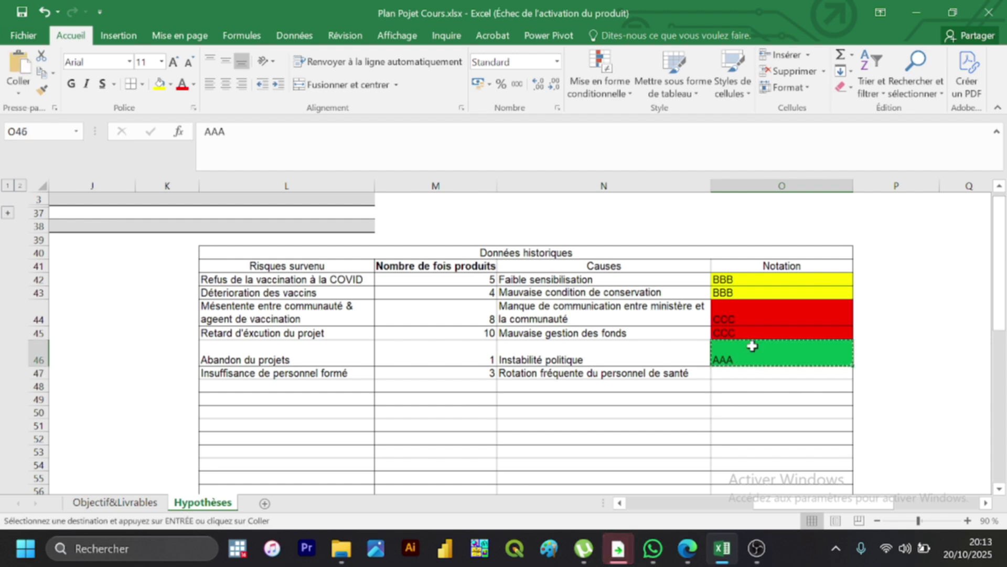
click(746, 376)
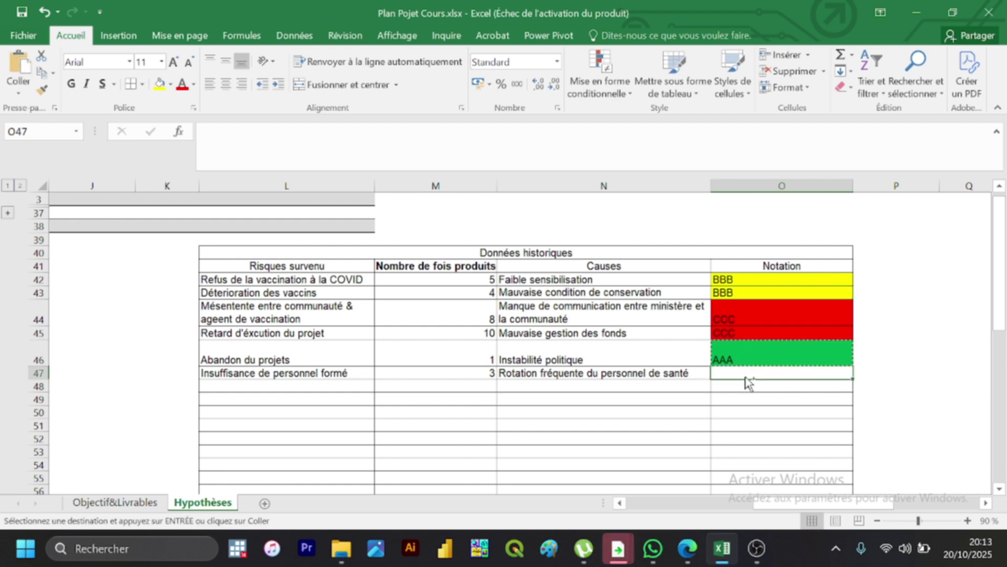
key(ctrl+v)
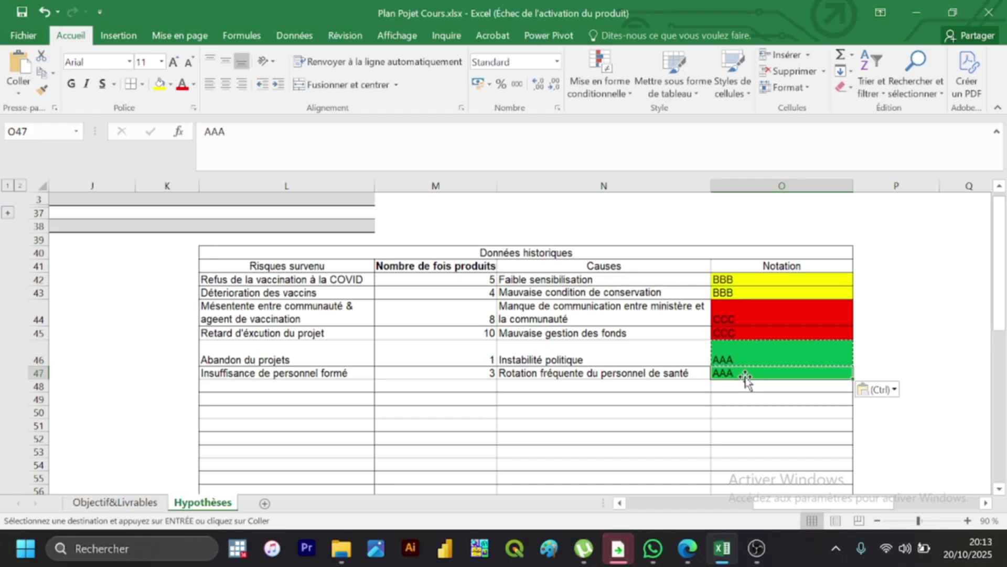
click(571, 380)
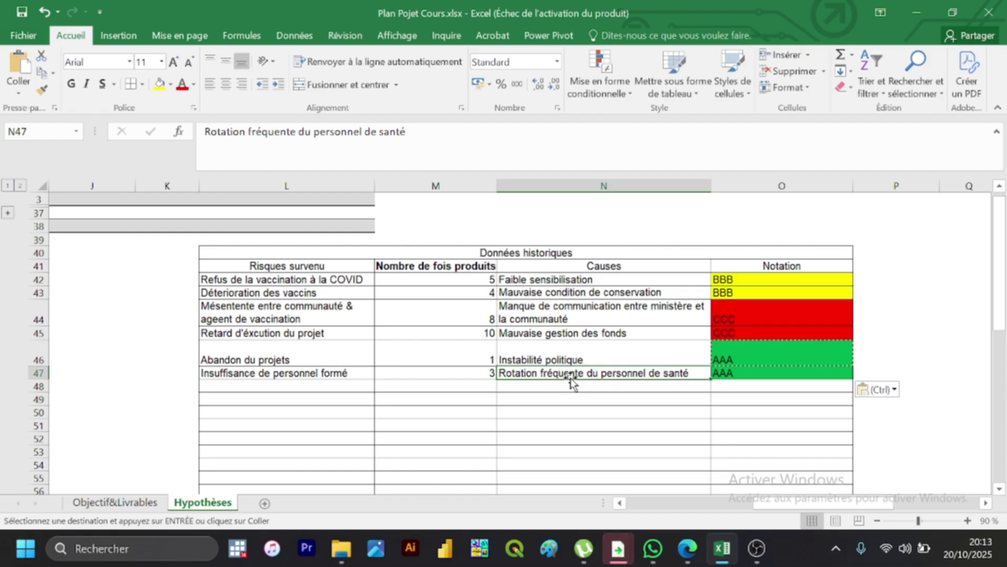
double_click(573, 386)
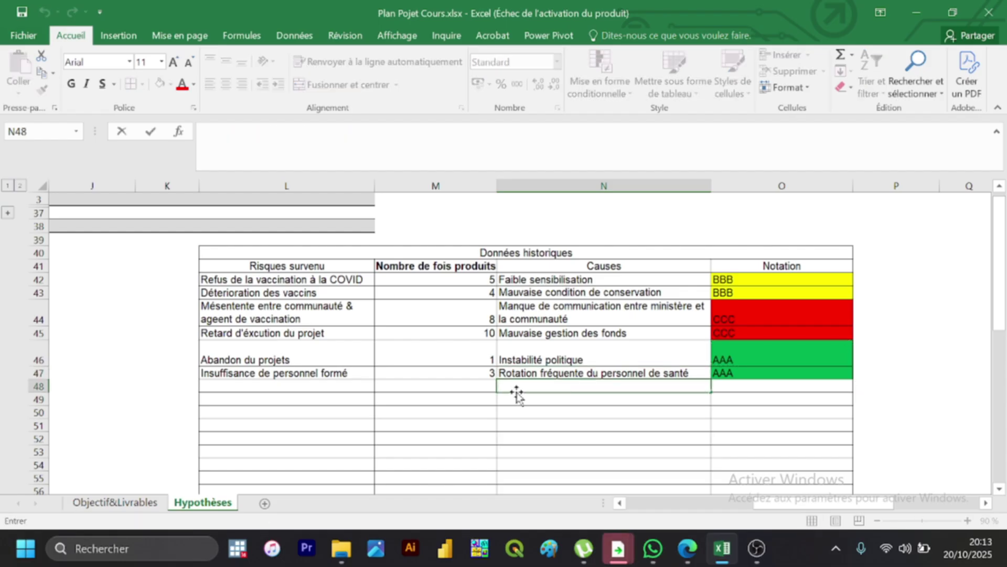
click(450, 401)
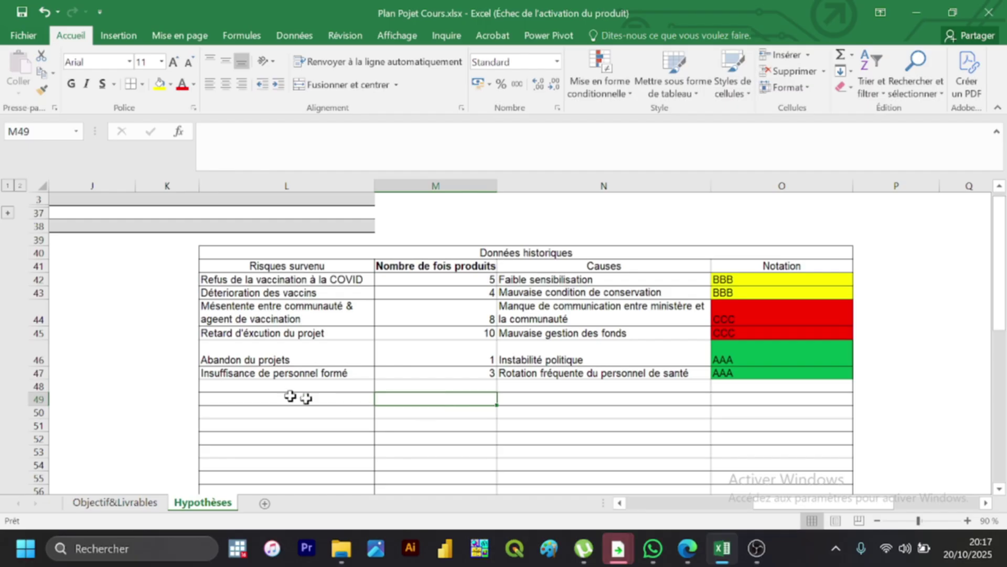
click(278, 386)
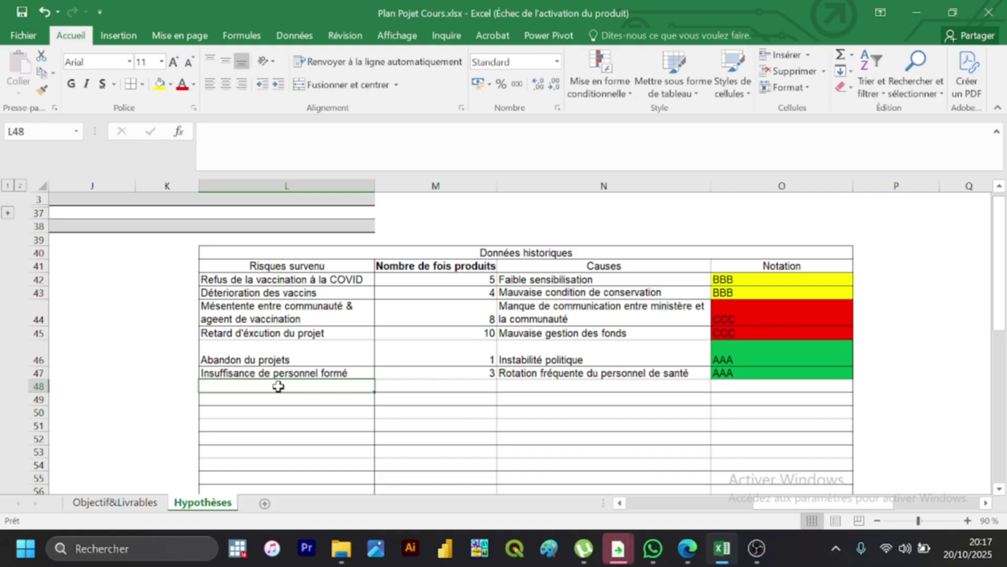
text(Blo)
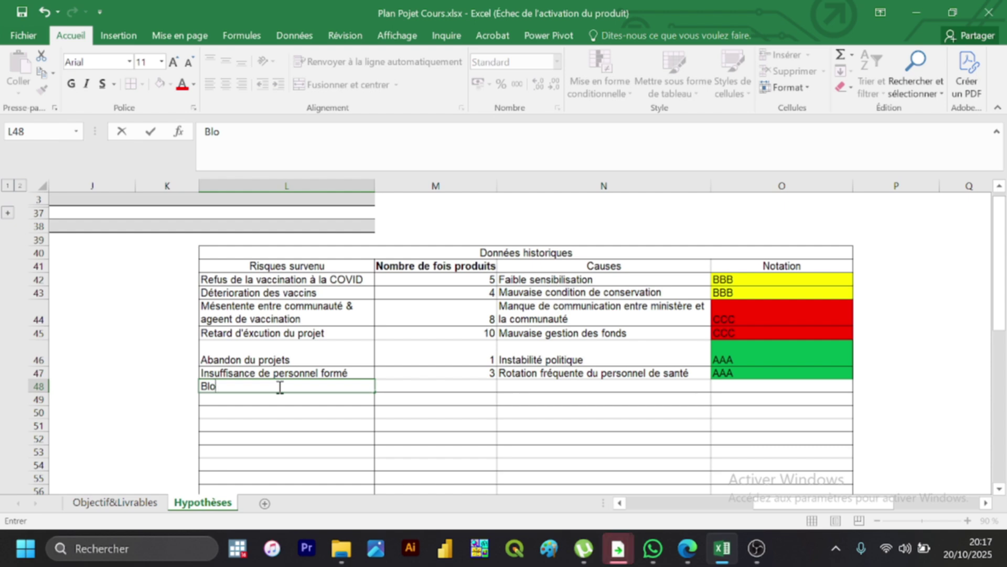
key(BackSpace)
key(BackSpace)
key(BackSpace)
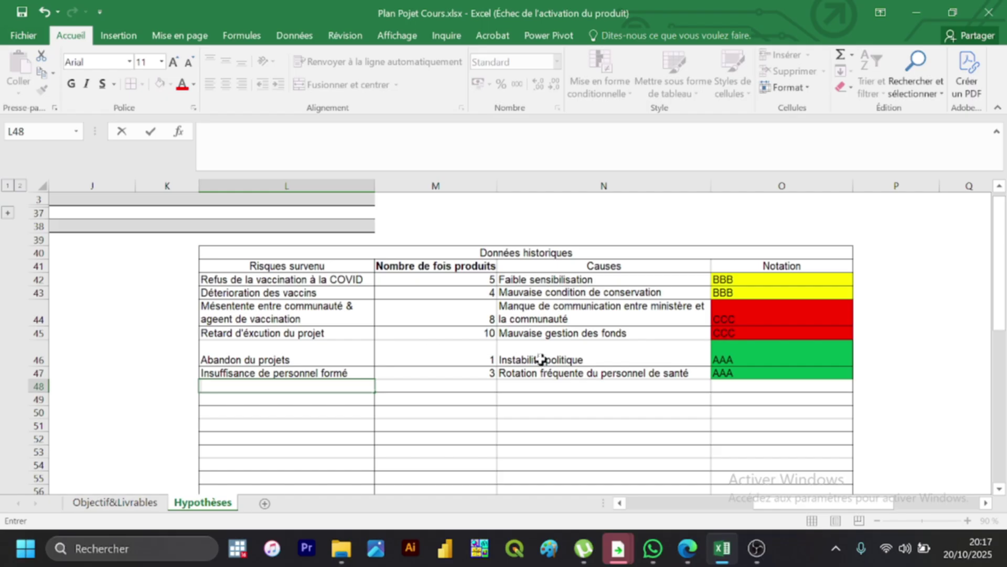
Step: Append ",Absence de données" to the cause "Mauvaise gestion des fonds" in cell N45
click(530, 334)
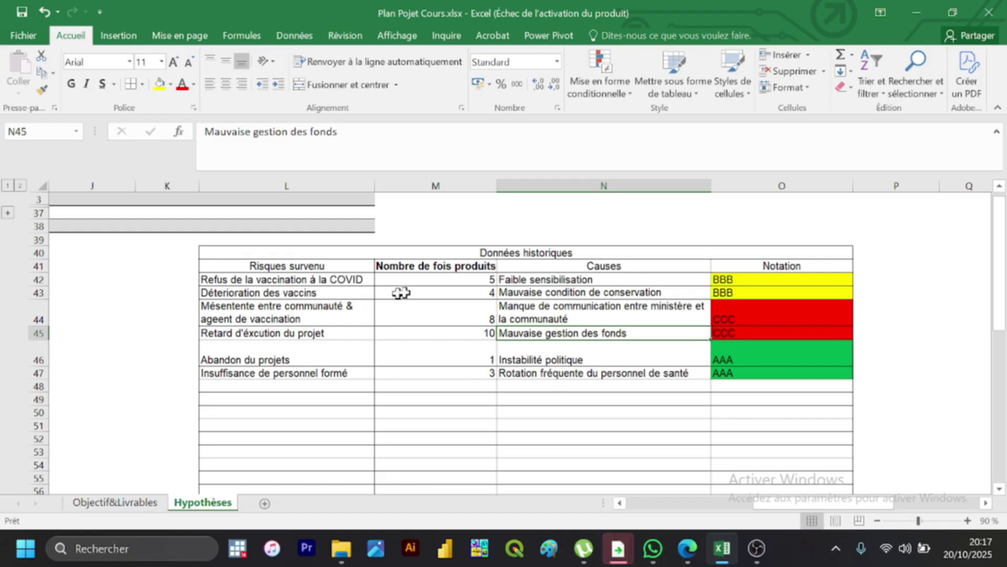
double_click(637, 333)
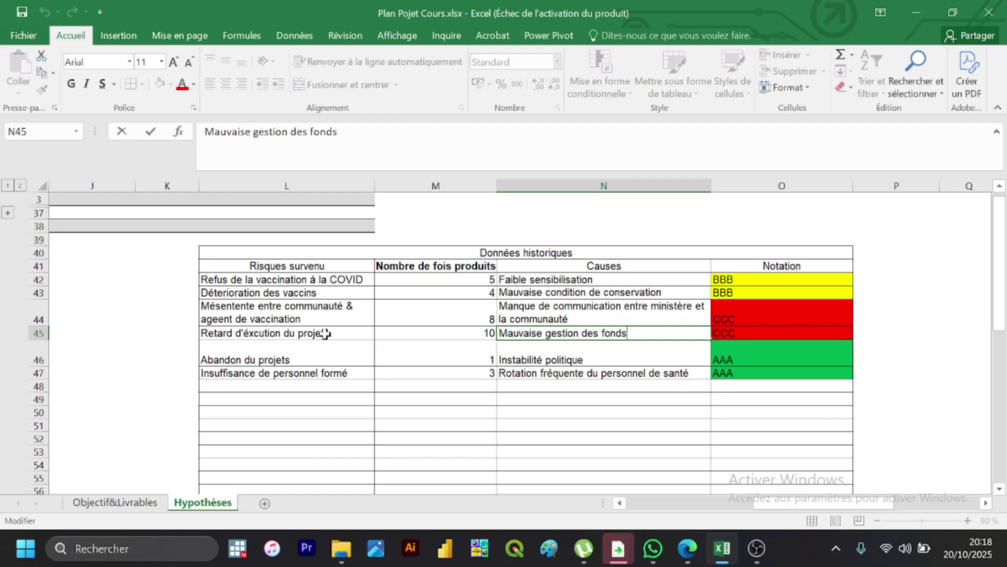
text(,)
text(Absa)
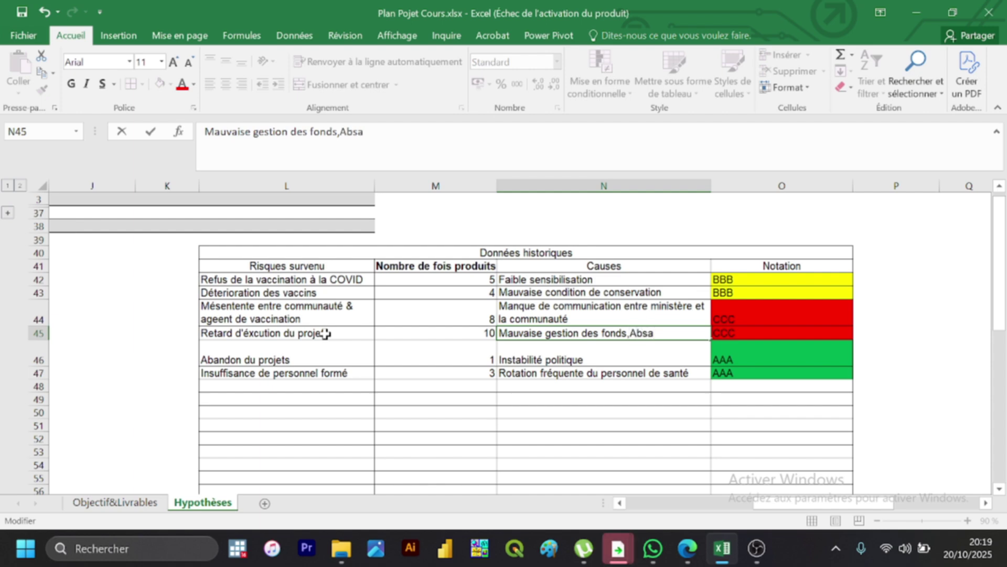
key(BackSpace)
text(ence de don)
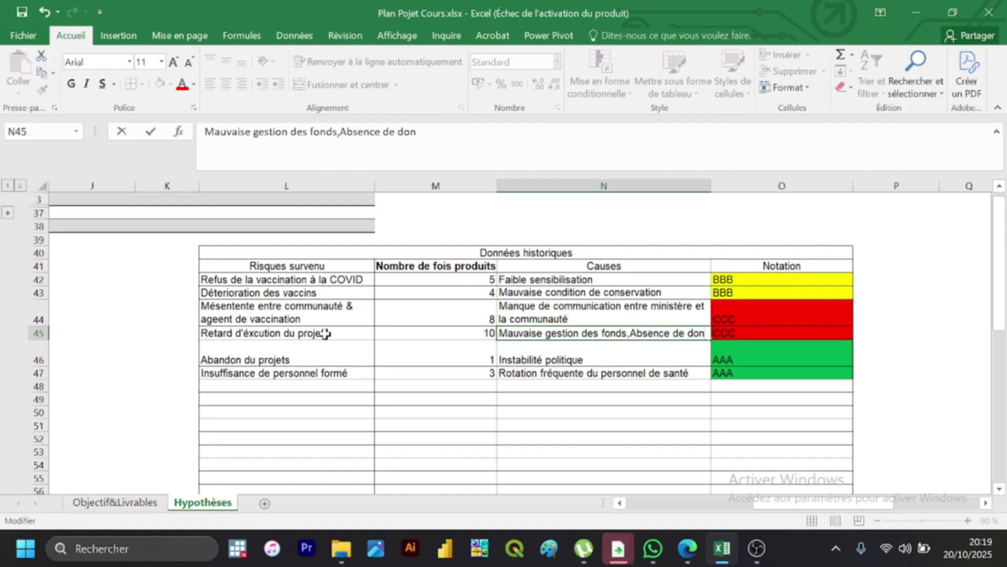
text(nées)
key(Return)
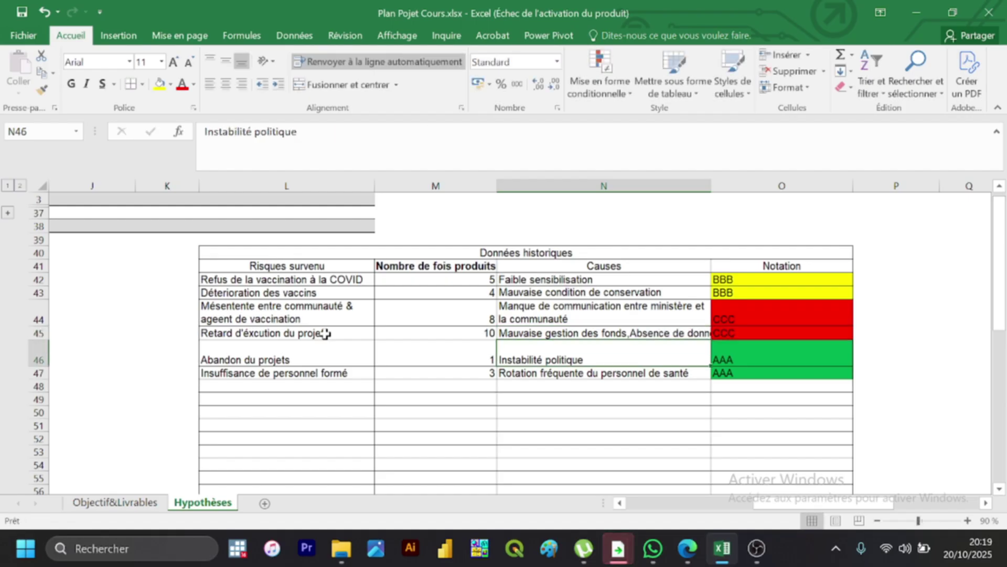
Step: Wrap the text in cell N45 and add a space after the comma before "Absence de données"
click(561, 335)
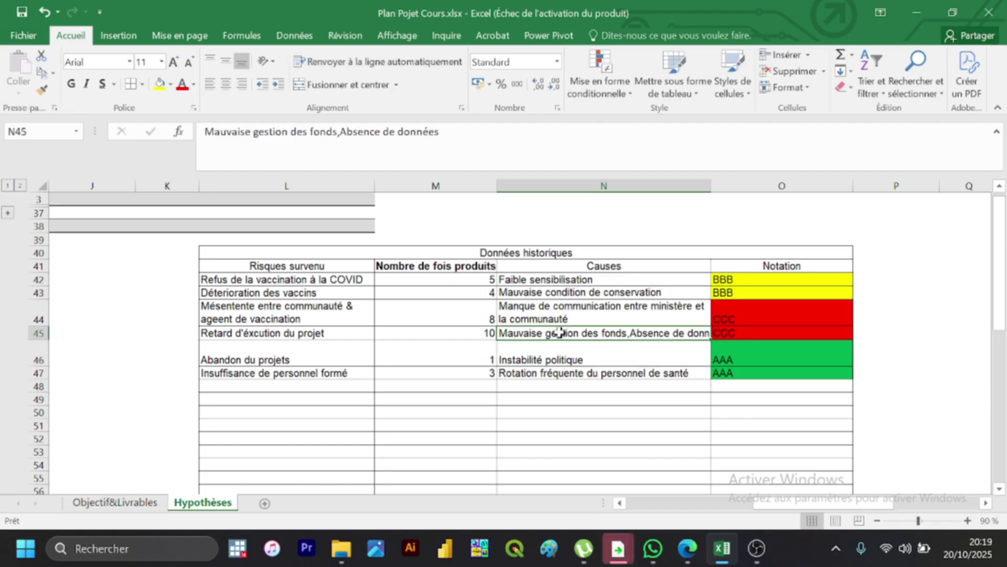
click(434, 62)
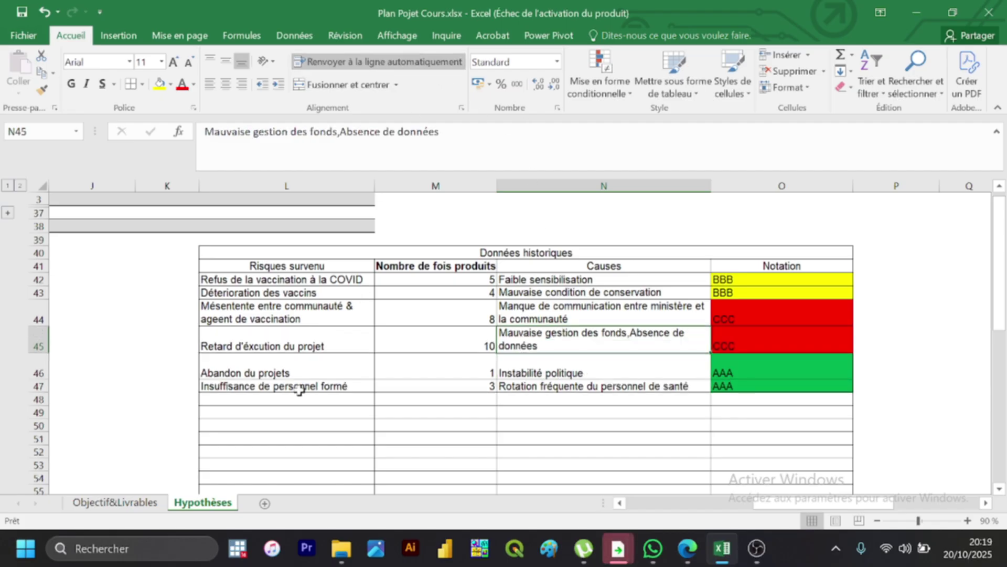
click(275, 403)
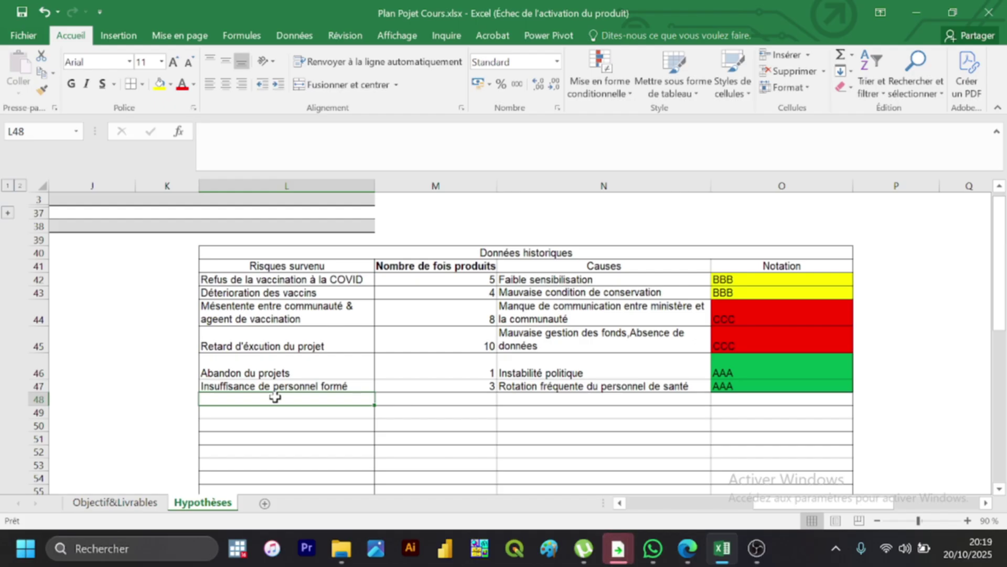
double_click(633, 335)
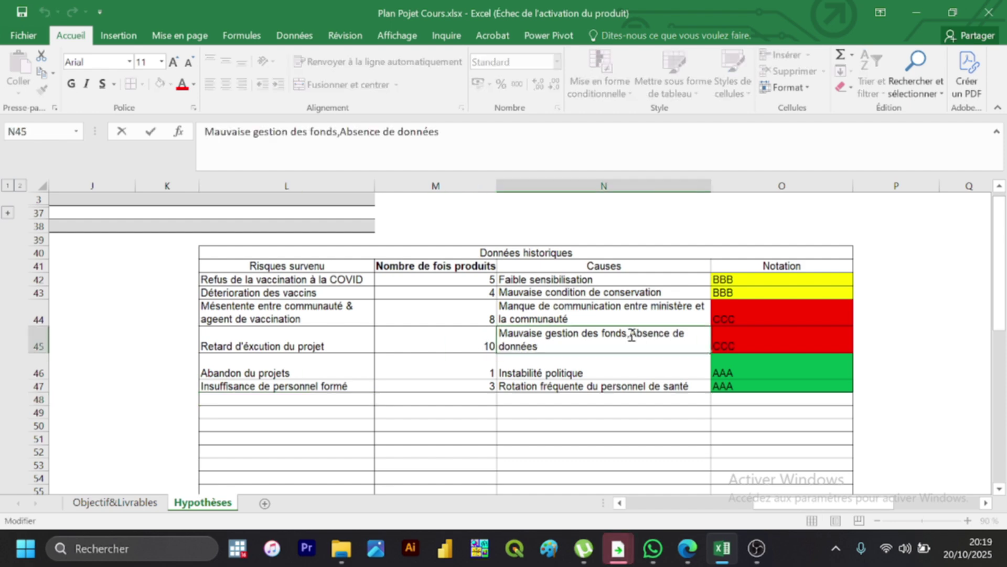
click(300, 397)
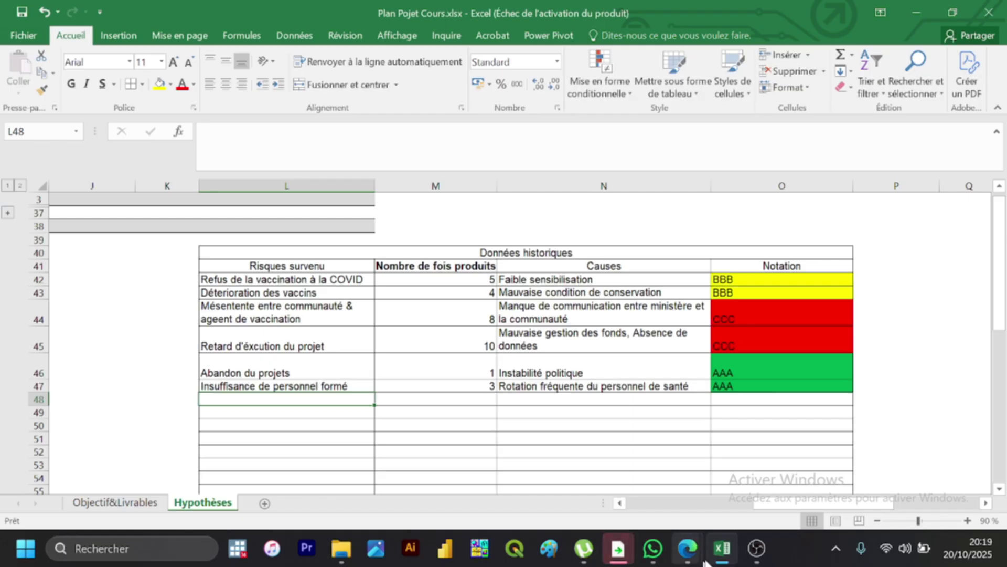
Step: Check the Google Meet call in the browser and return to the Excel workbook
mouse_move(678, 547)
click(637, 494)
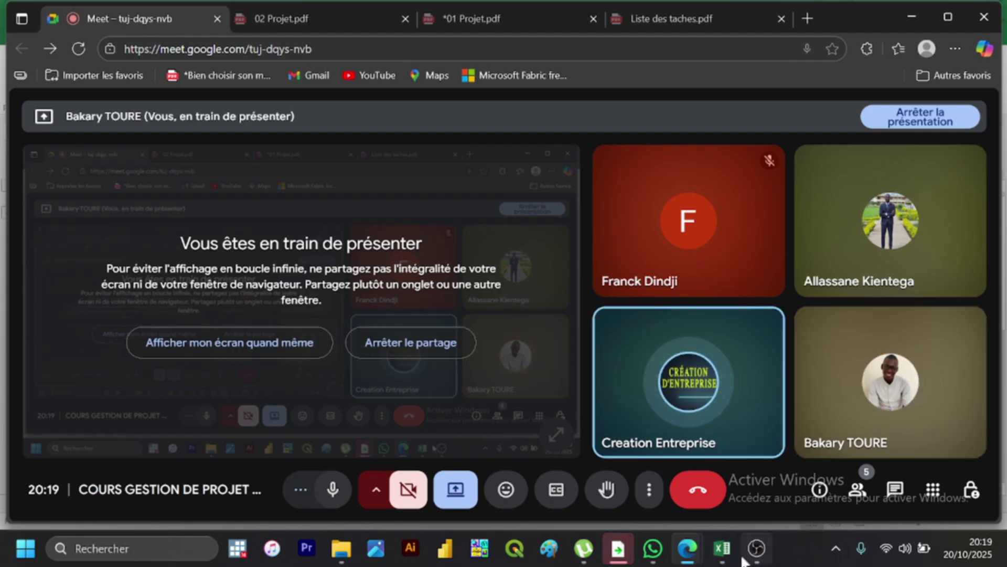
click(720, 548)
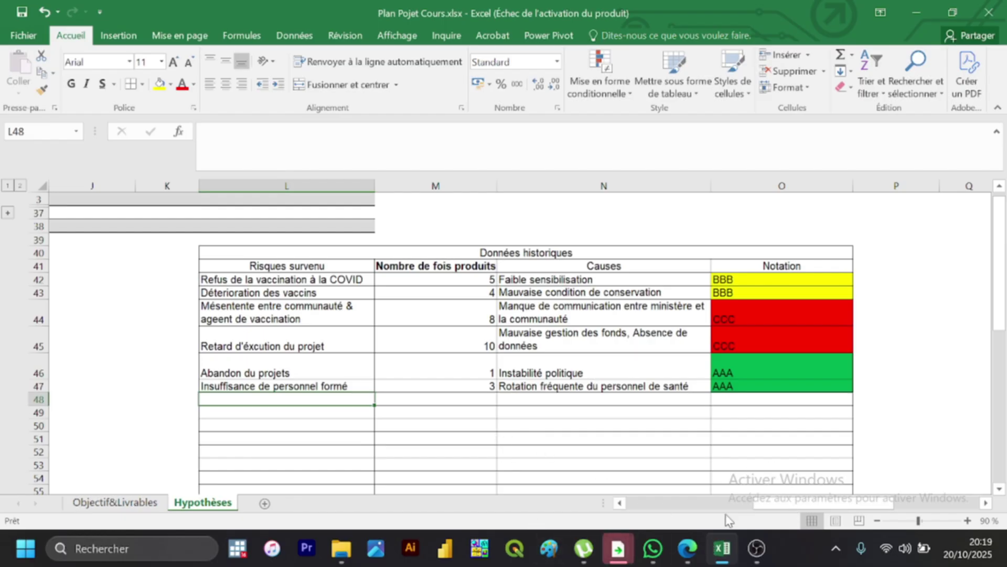
Step: Copy the historical causes in N42:N47 into the "Risques potentiels" column starting at cell B42, replacing the existing entries
drag(766, 506, 637, 493)
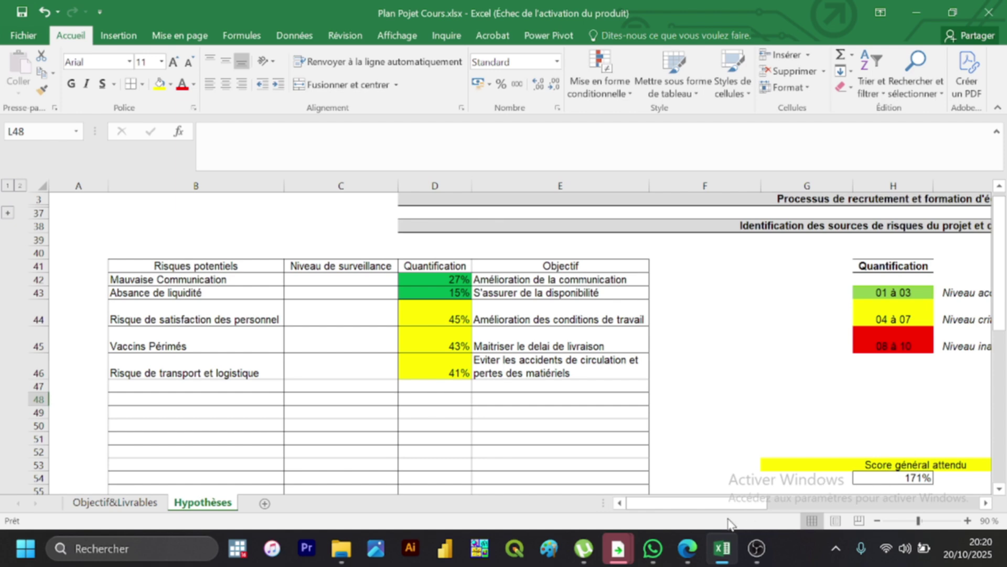
drag(727, 503, 834, 522)
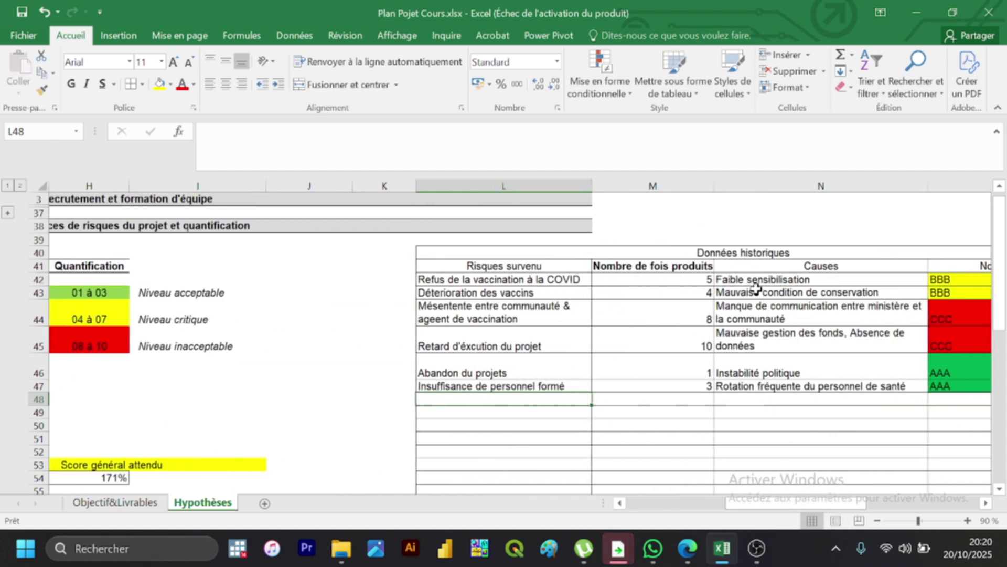
drag(756, 279, 755, 378)
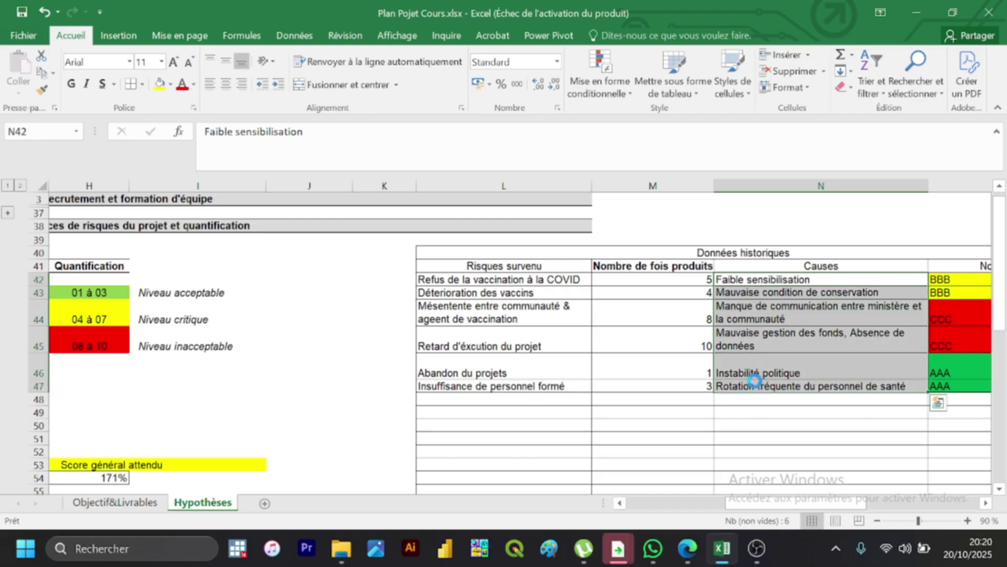
key(ctrl+c)
drag(755, 503, 644, 503)
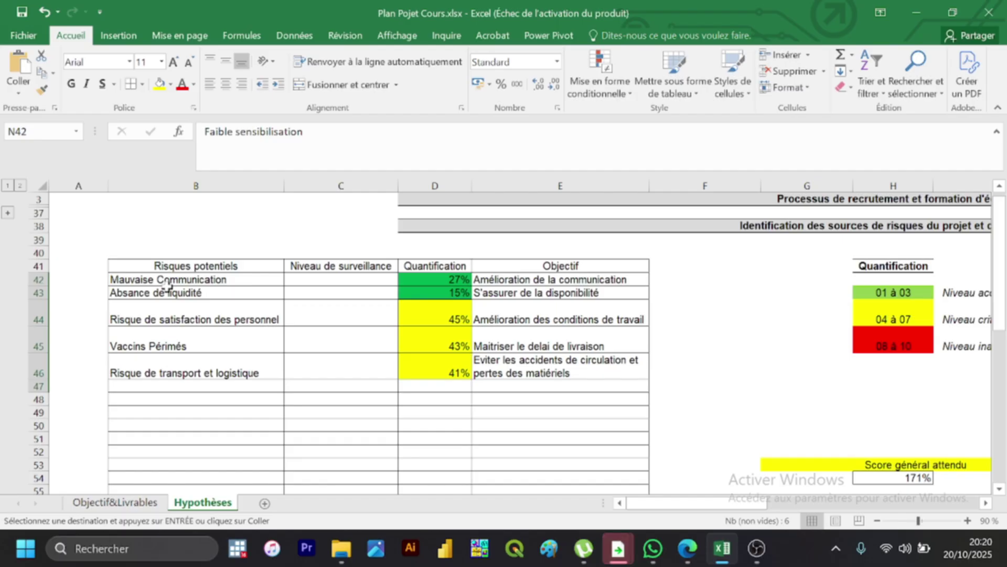
drag(166, 279, 169, 361)
key(ctrl+v)
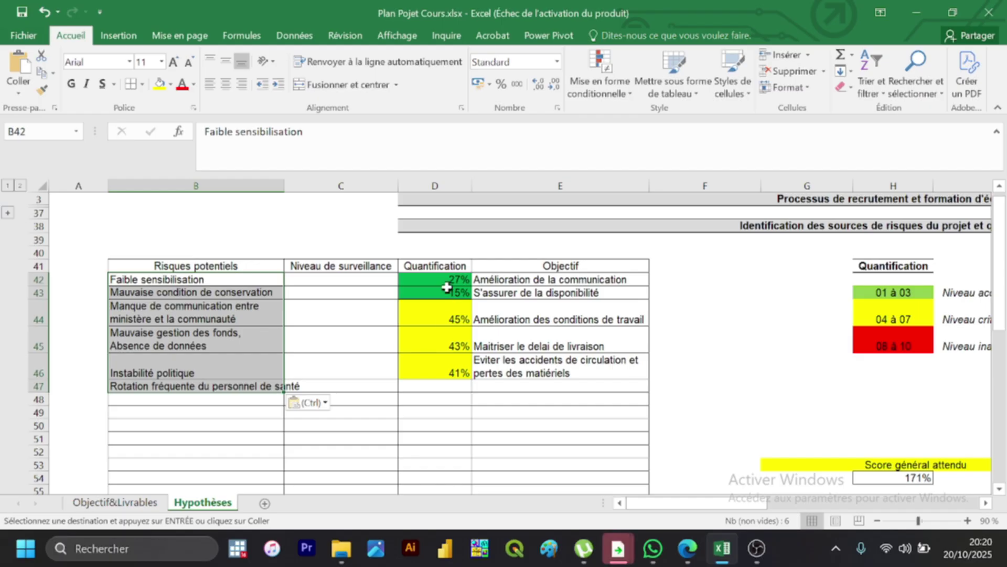
Step: Clear the old "Quantification" values in D42:D46 and the old "Objectif" texts in E42:E46
drag(446, 283, 450, 364)
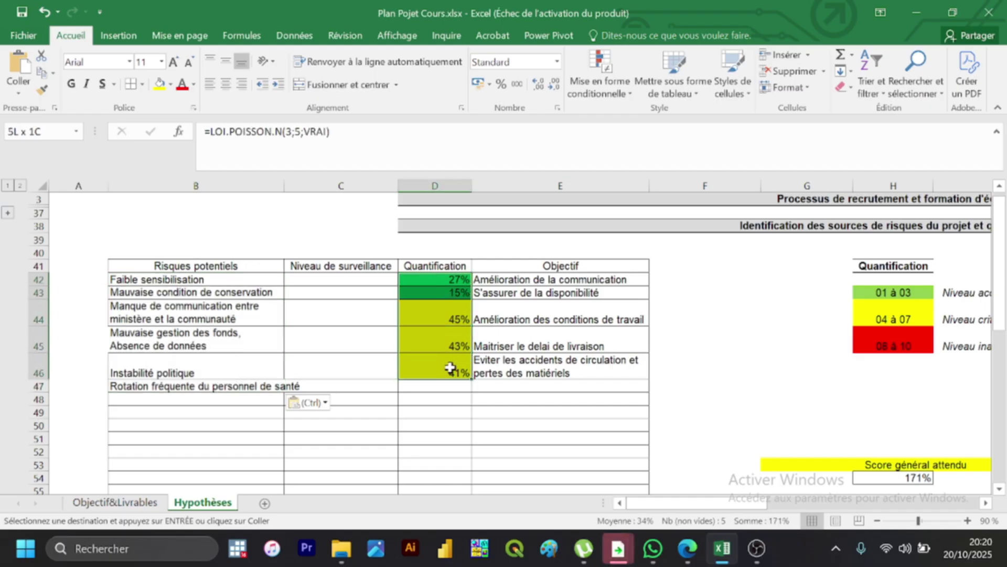
key(Delete)
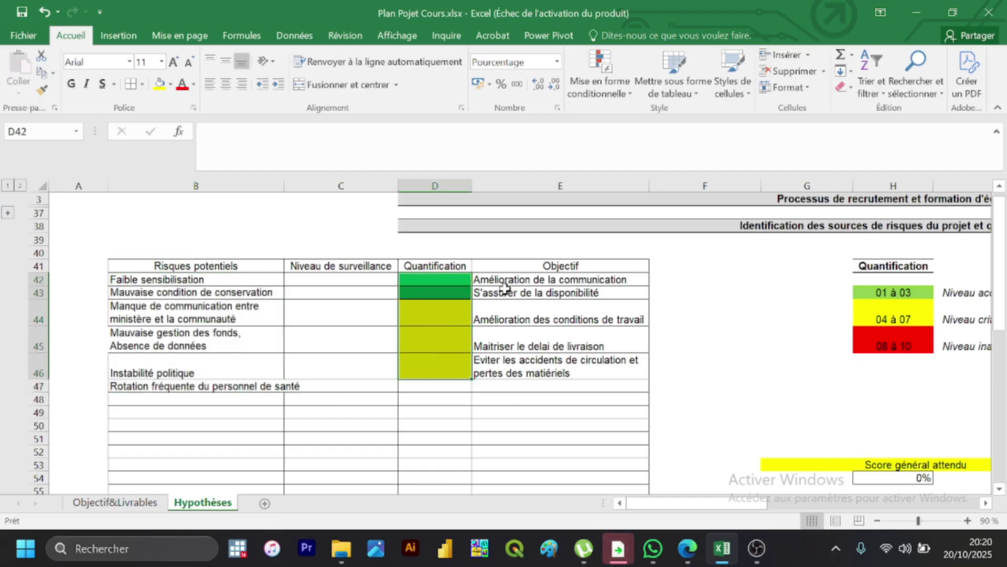
drag(505, 284, 514, 369)
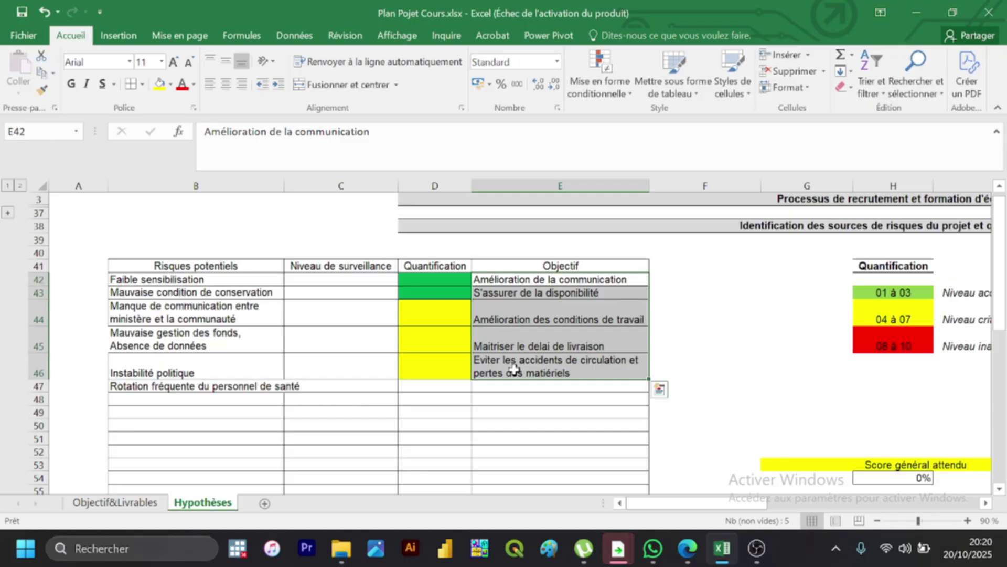
key(Delete)
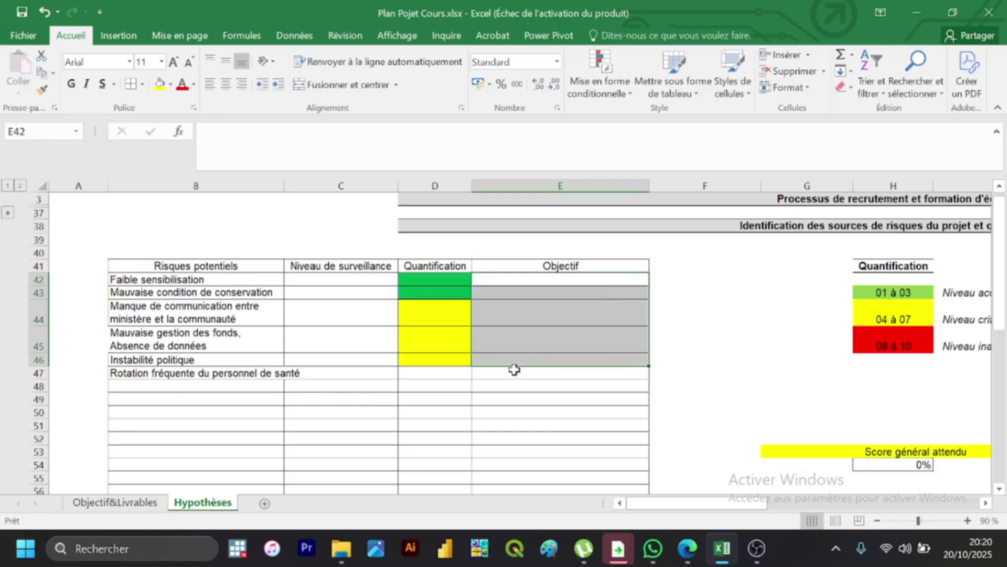
click(344, 427)
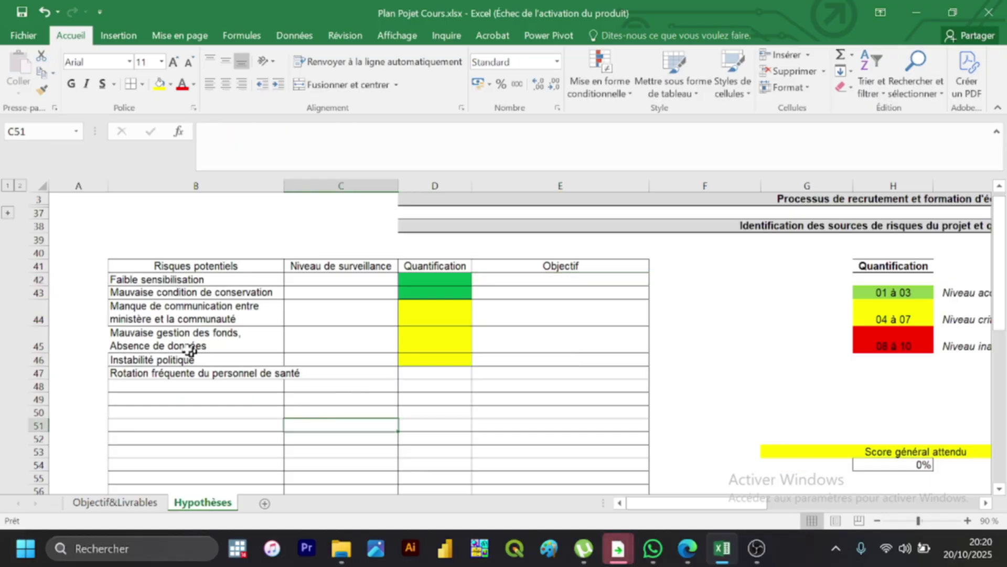
click(246, 408)
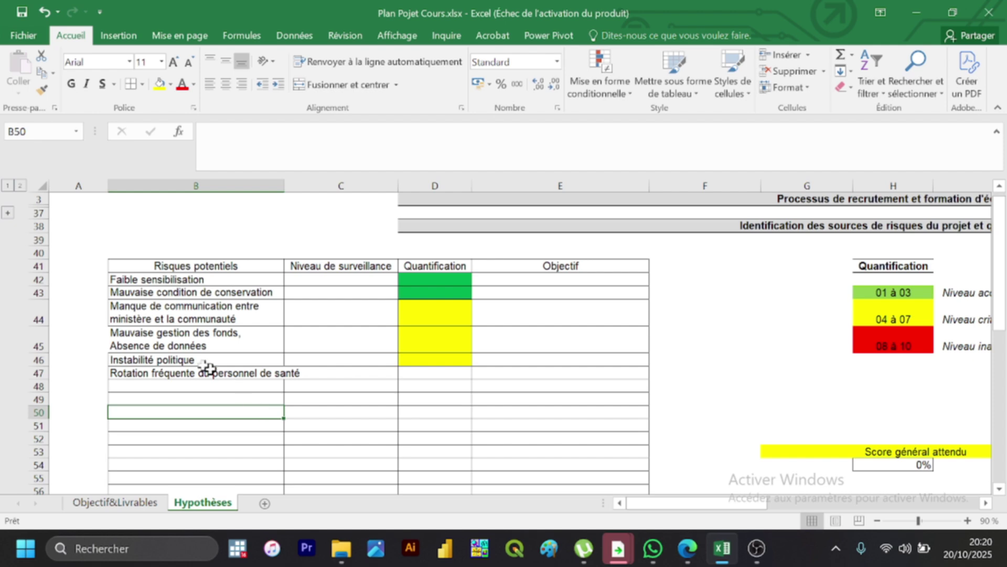
click(191, 360)
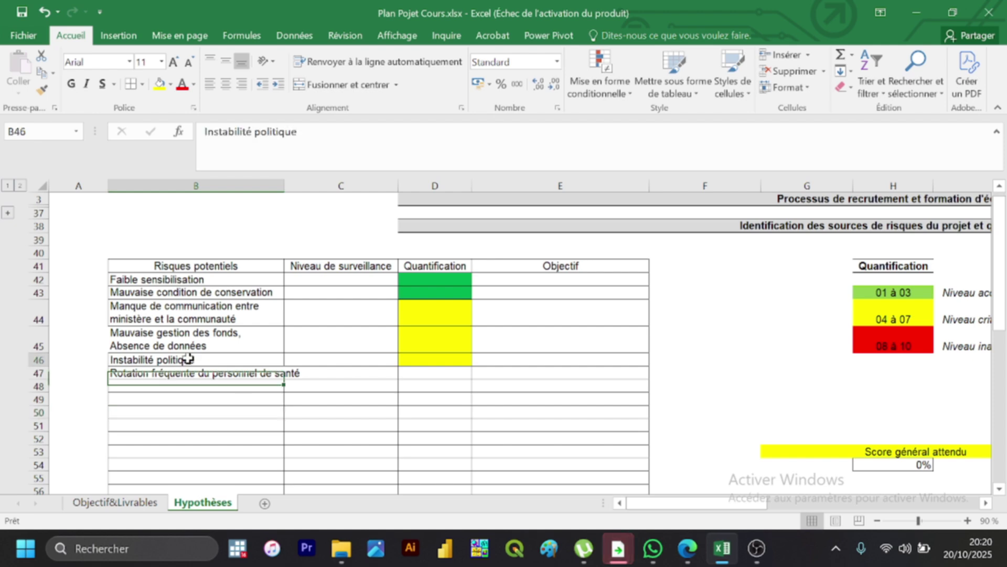
click(577, 281)
key(ctrl+Down)
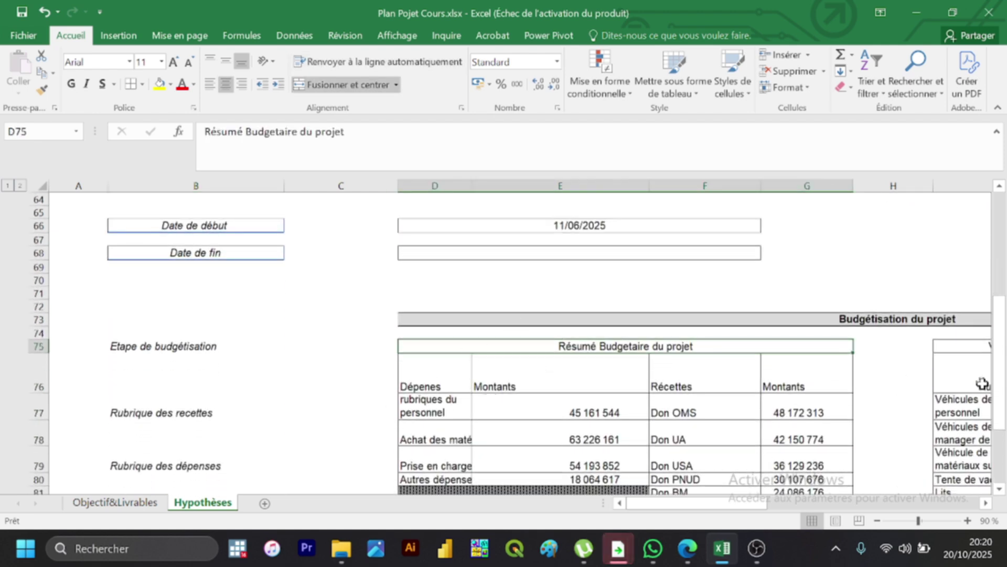
drag(1001, 398, 996, 320)
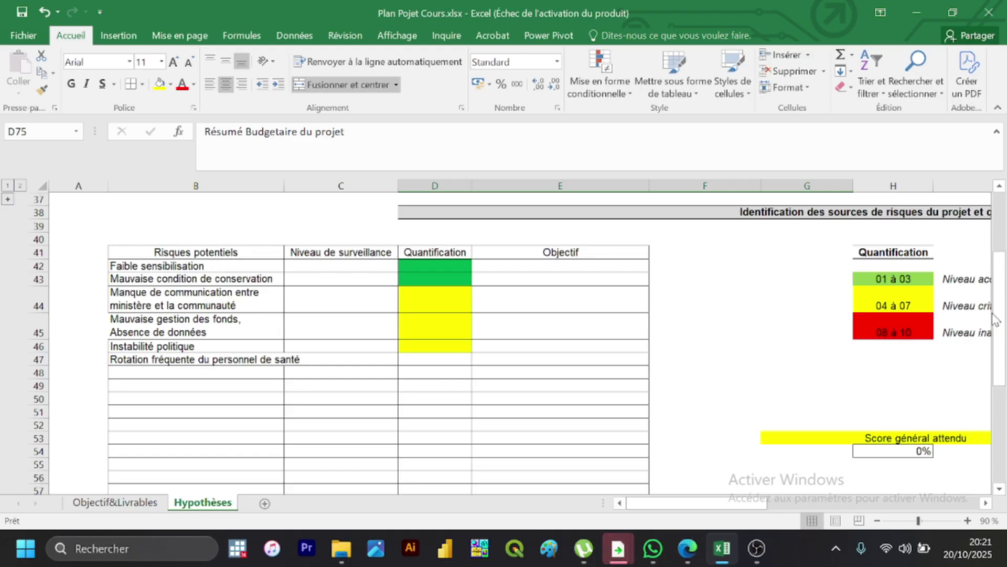
Step: Enter "Améliorer la sensibilition" in E42 as the objective for the "Faible sensibilisation" risk
click(553, 262)
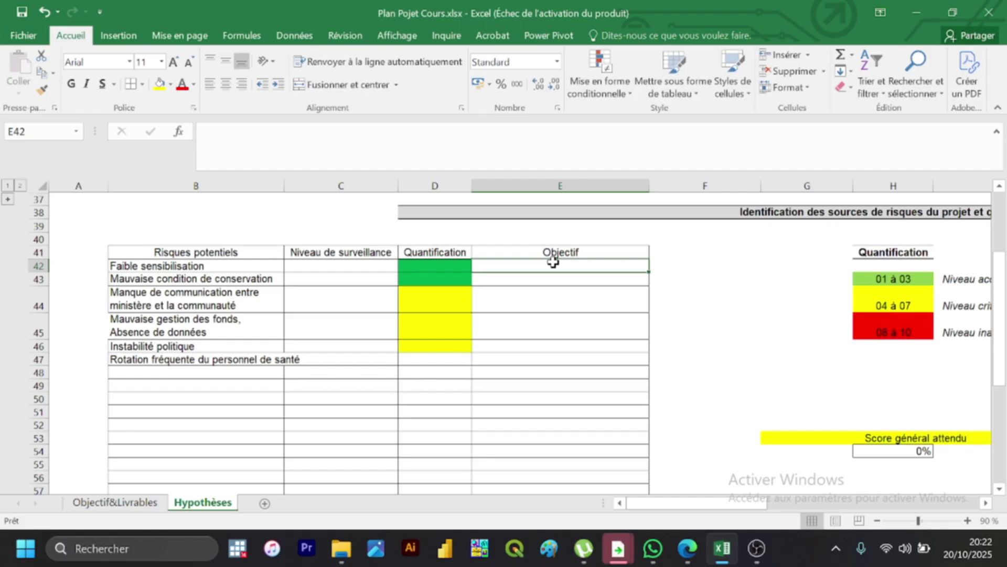
text(A)
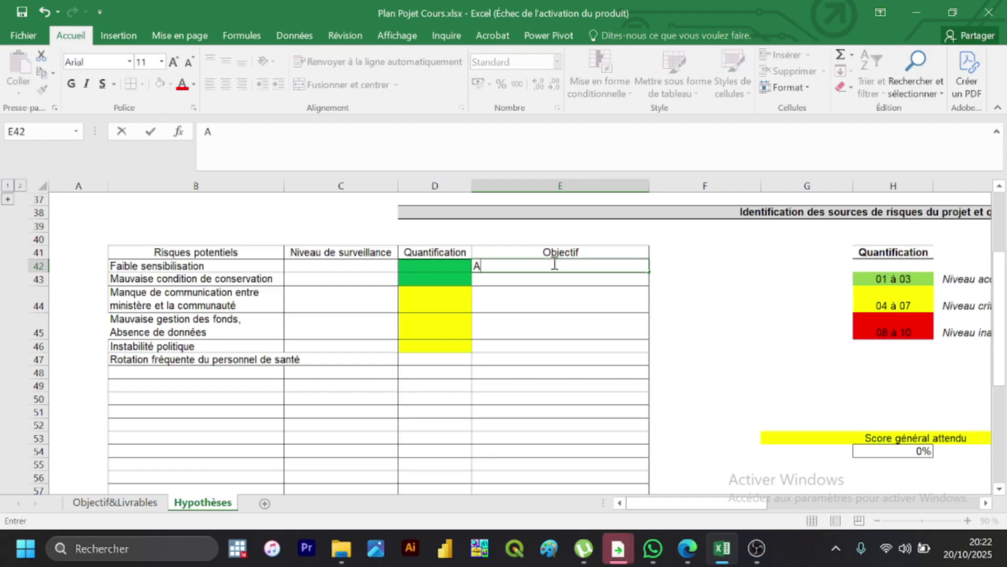
text(mélio)
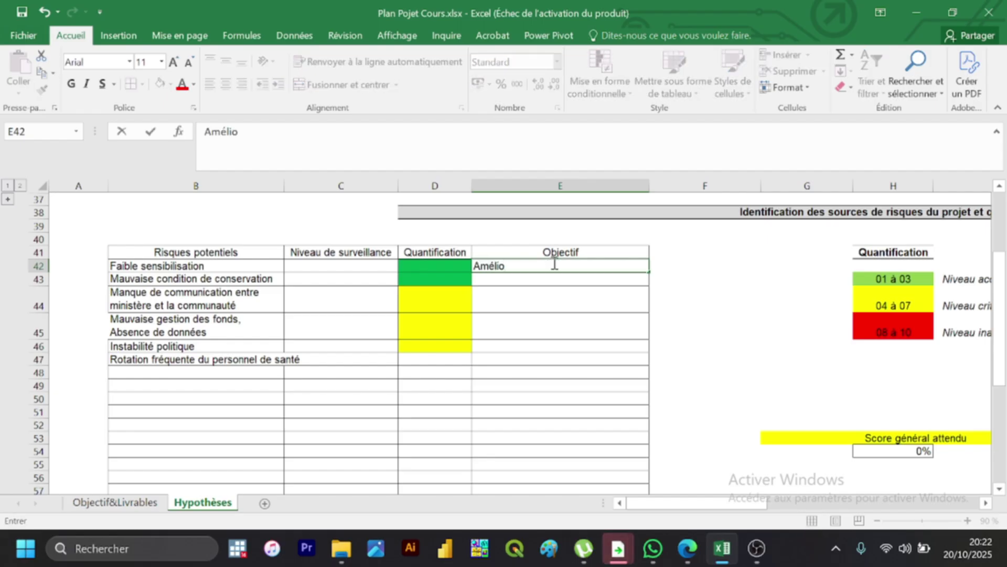
text(rer la s)
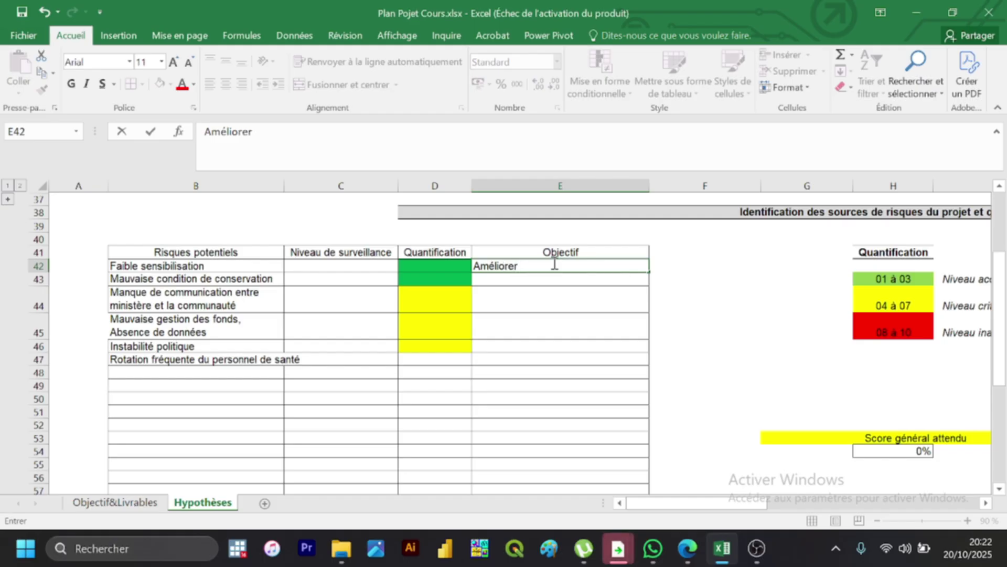
text(ensibiliti)
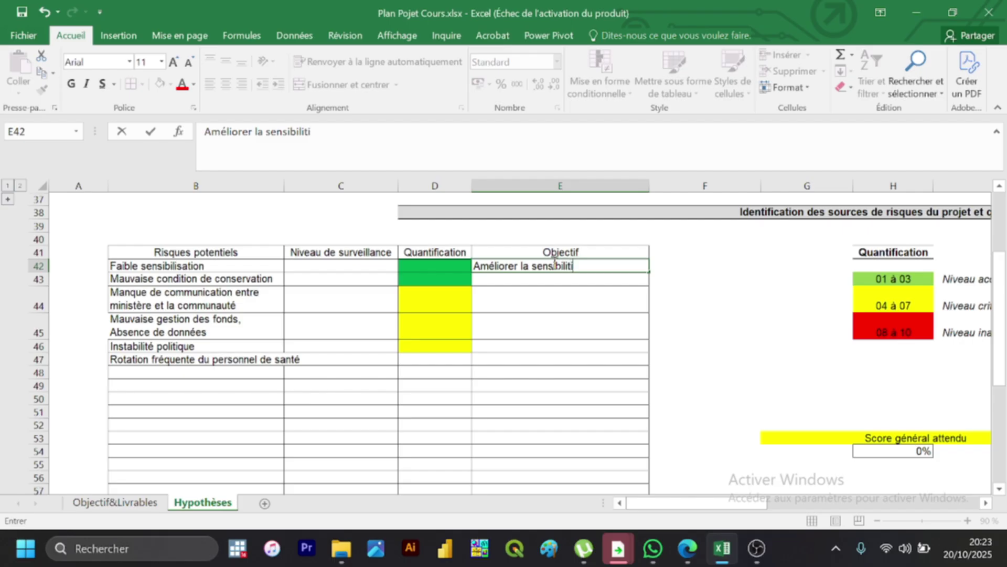
text(on)
key(Return)
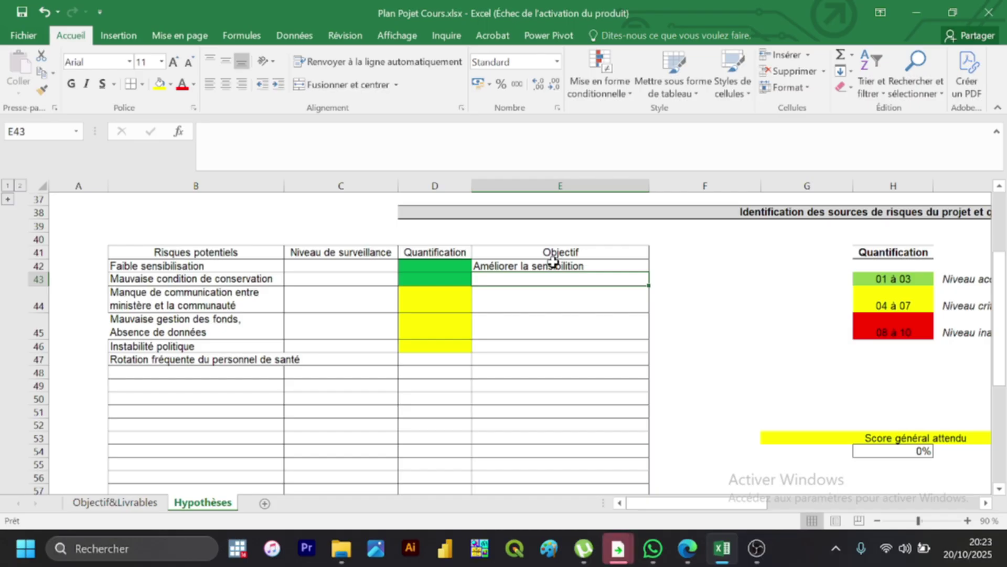
Step: Enter "A1ssurer le mentiende" in E43 as the start of the objective for the "Mauvaise condition de conservation" risk
key(Right)
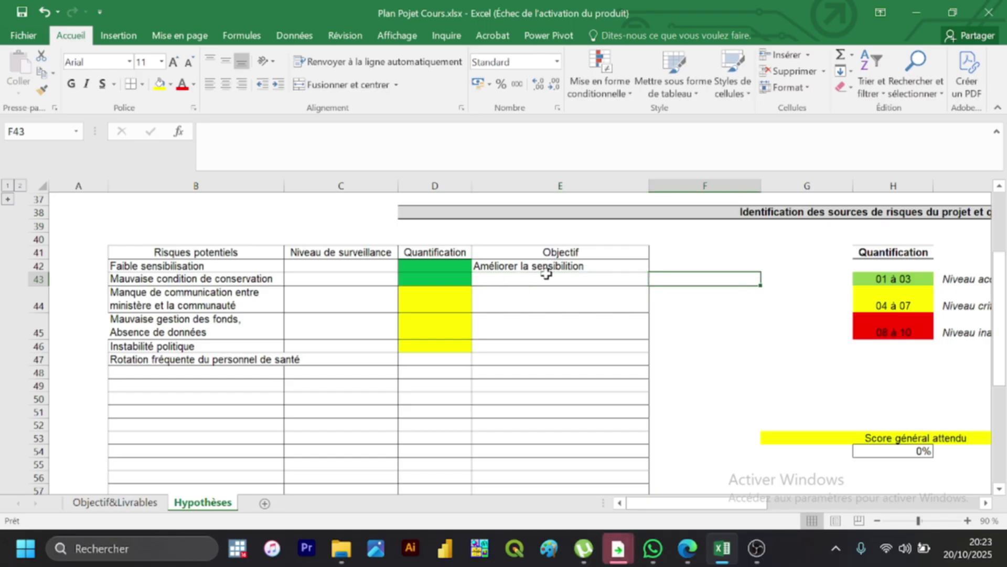
click(546, 278)
text(A1ssur"r)
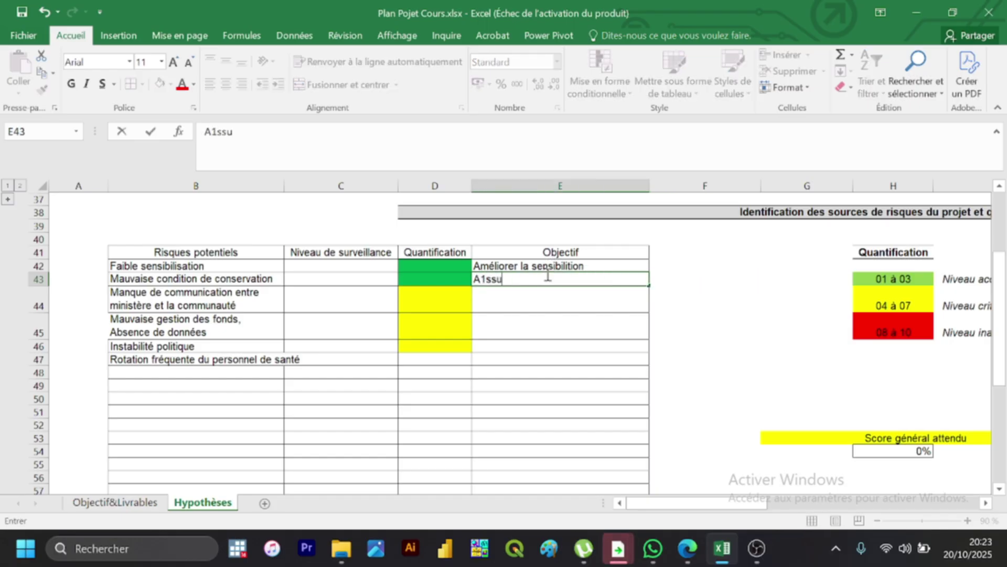
key(BackSpace)
key(BackSpace)
text(er le menti"en)
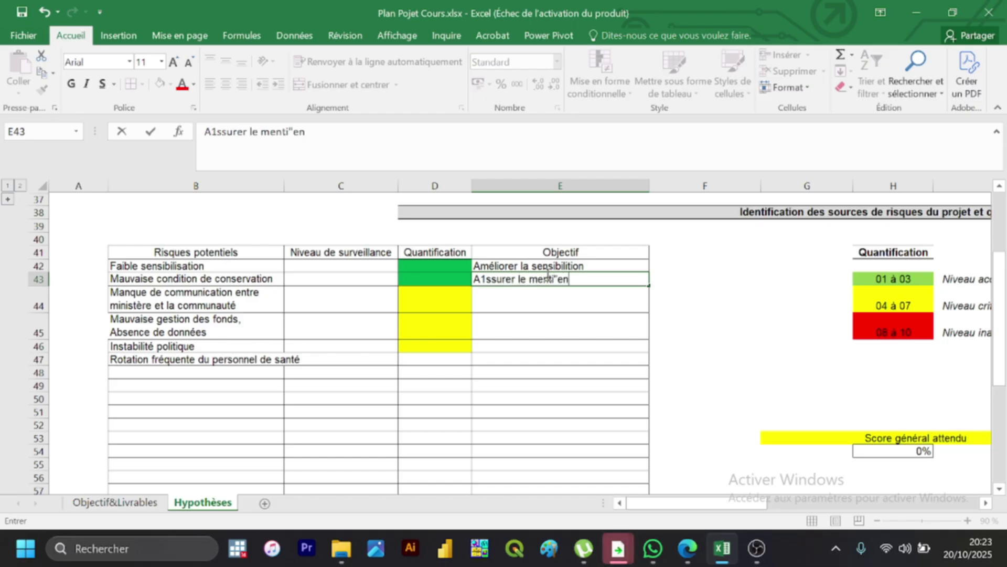
key(BackSpace)
key(BackSpace)
key(BackSpace)
text(en)
key(BackSpace)
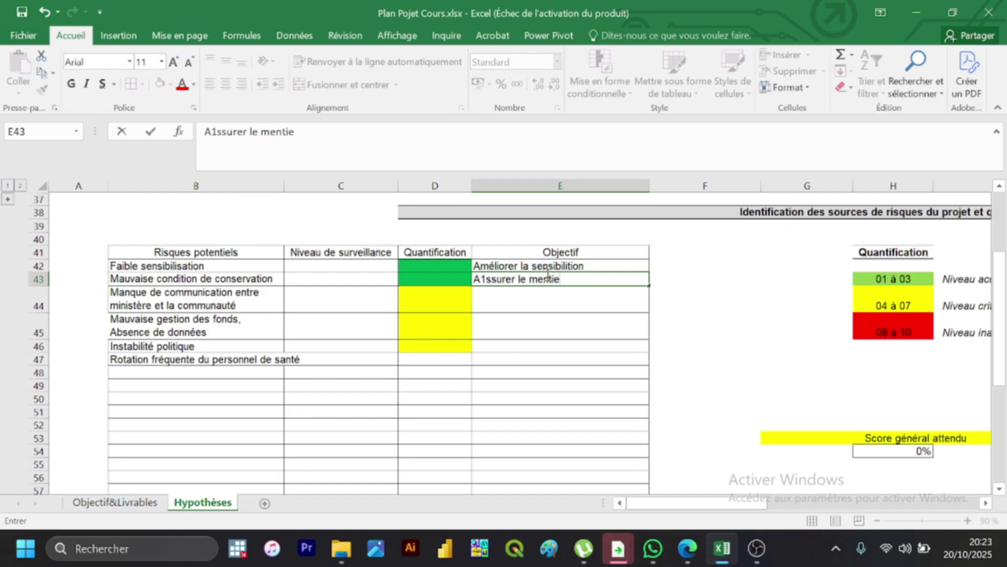
text(nde)
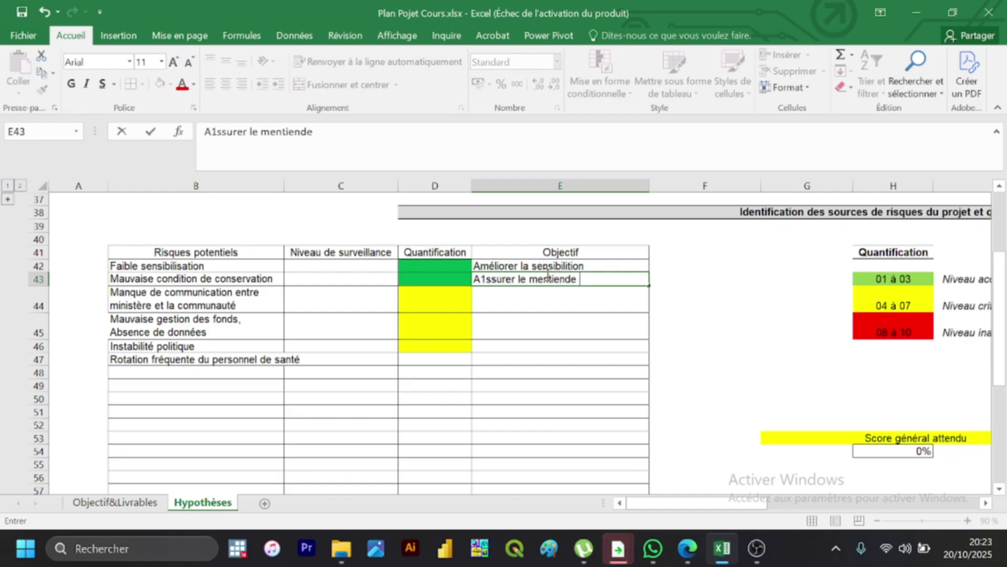
key(Left)
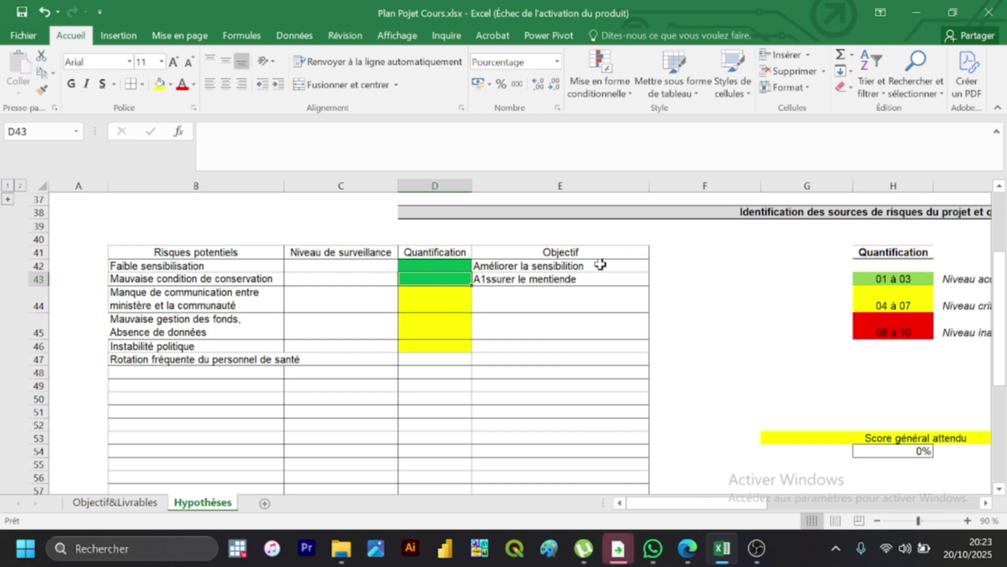
key(ctrl+Down)
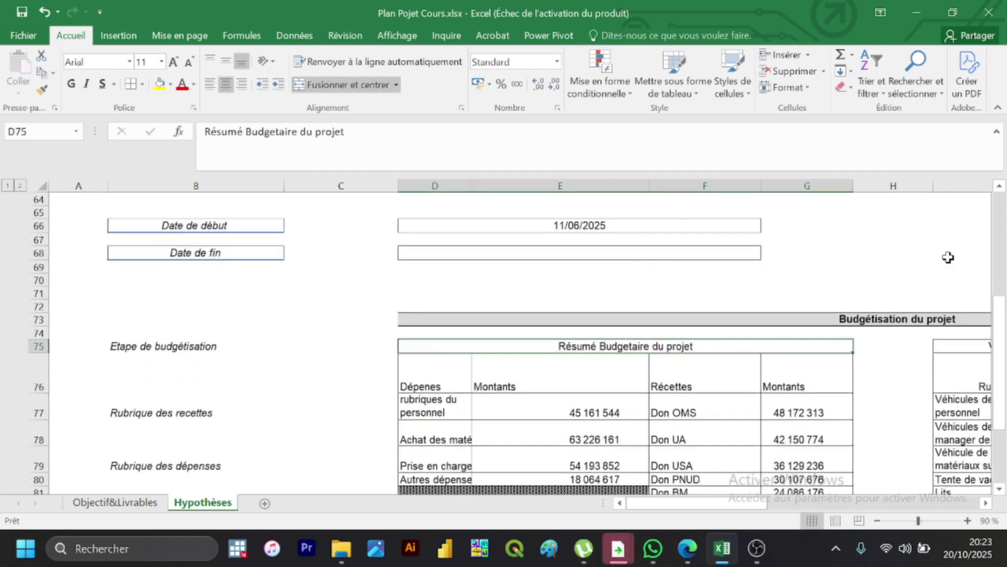
Step: Extend the objective in E43 to "A1ssurer le mentien de la chaîne de froid" and wrap its text
drag(1000, 322, 1000, 279)
click(591, 278)
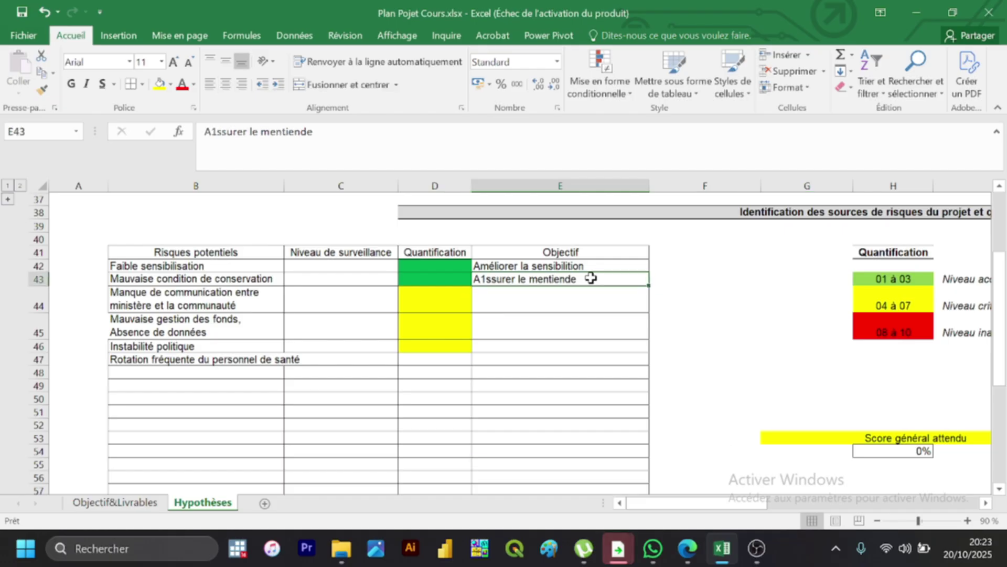
double_click(592, 279)
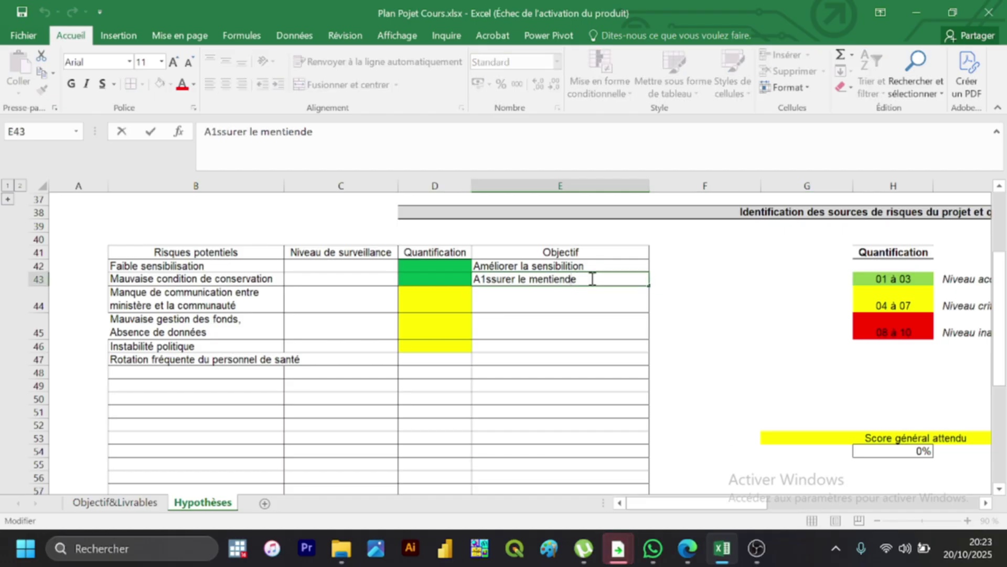
text(de)
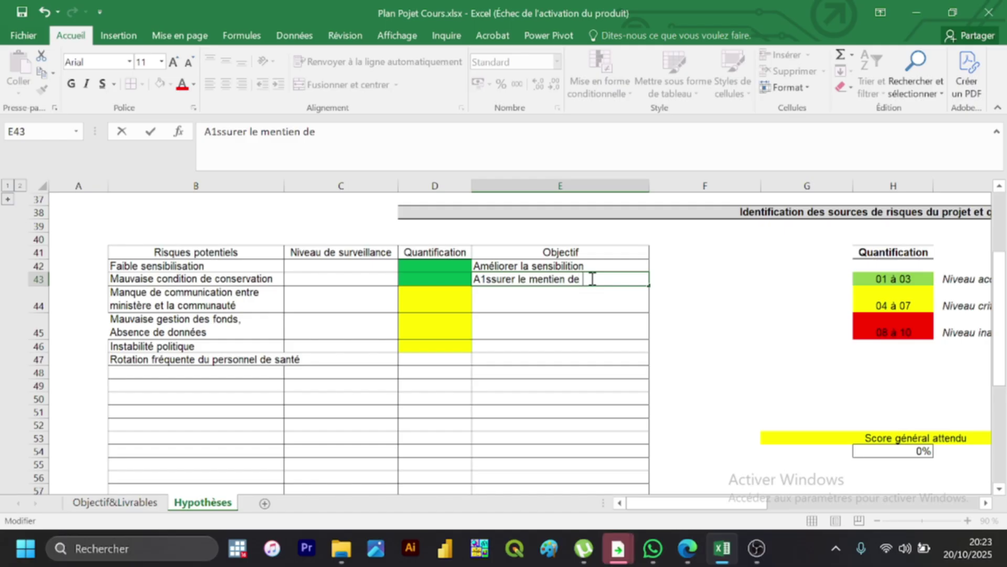
text( la cha)
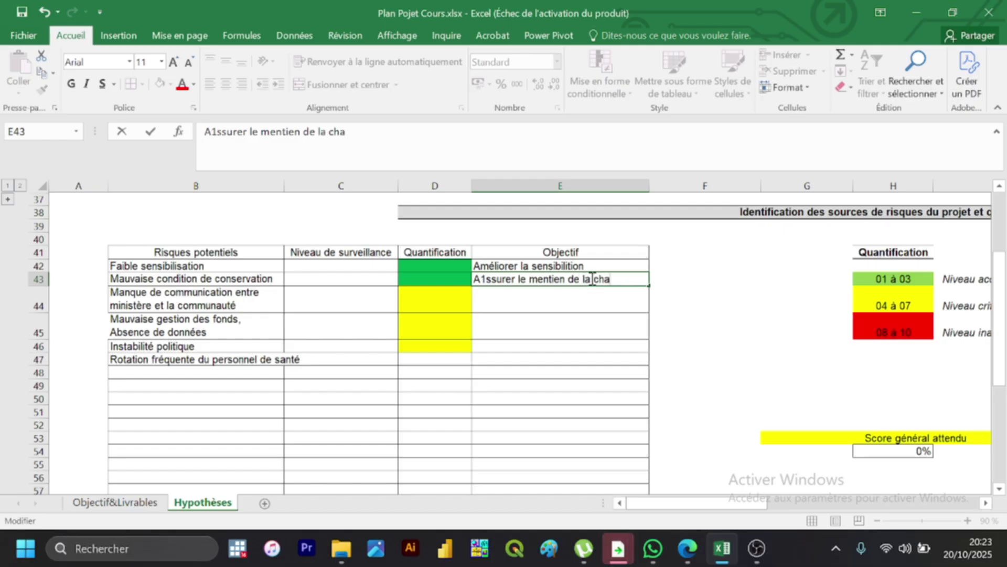
text(îne de froid)
key(Return)
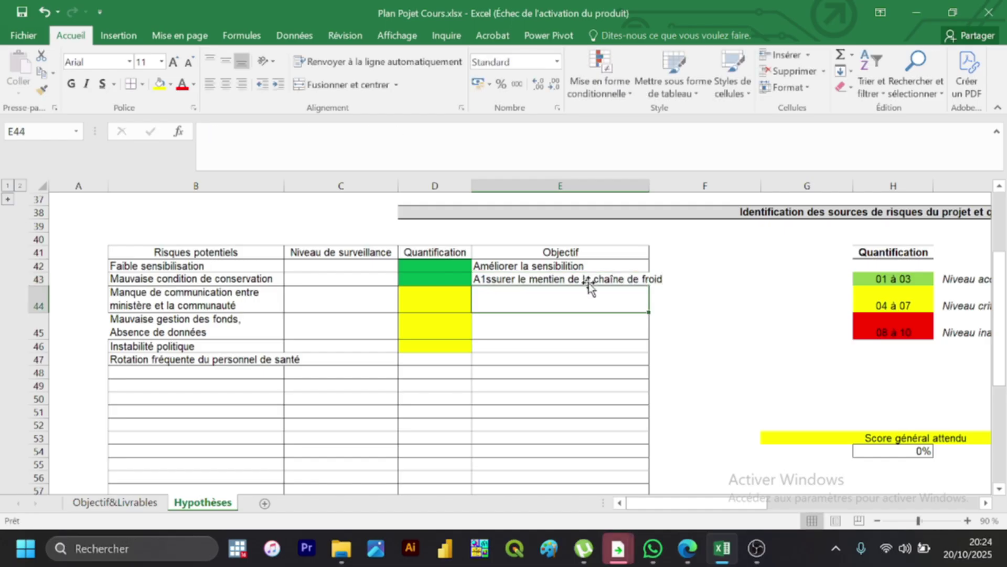
click(587, 279)
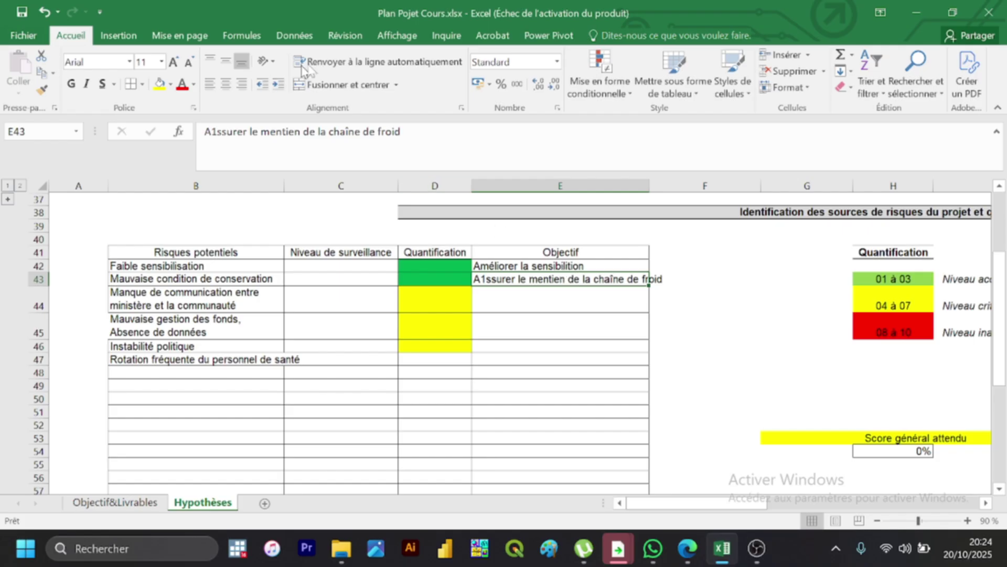
click(331, 65)
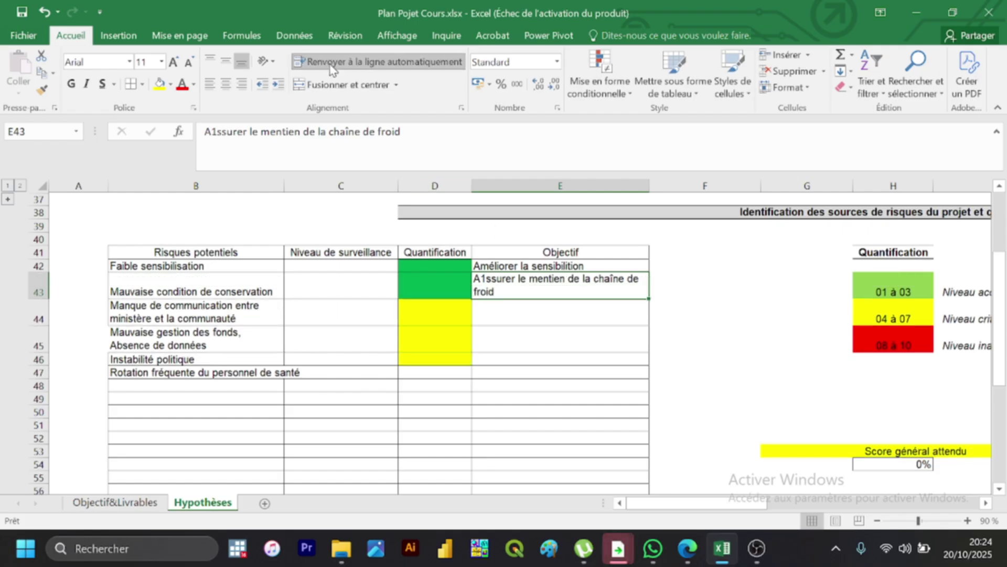
Step: Start the objective in E44 with "Renfore" and remove the stray "1" from "A1ssurer" in E43
click(507, 314)
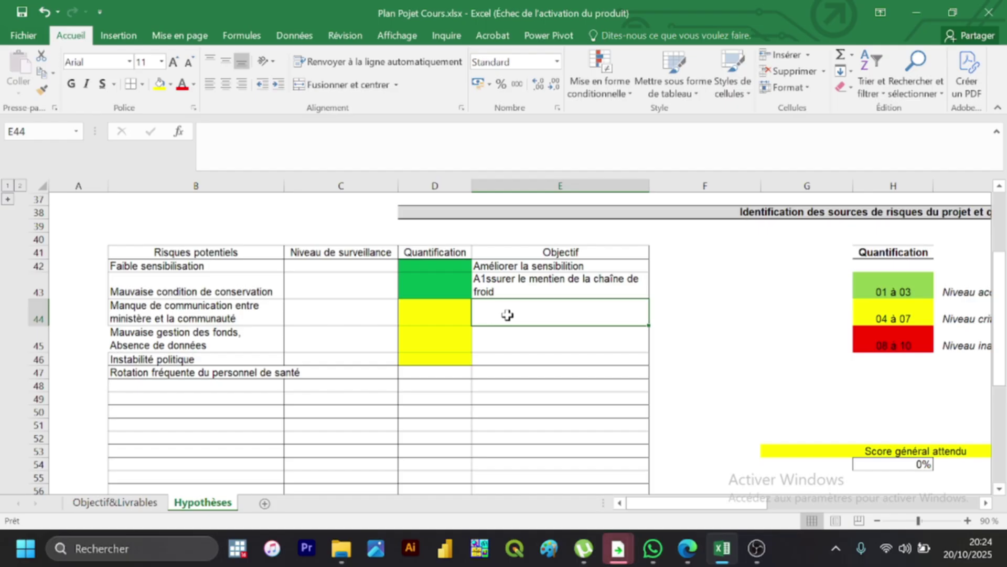
text(Ren)
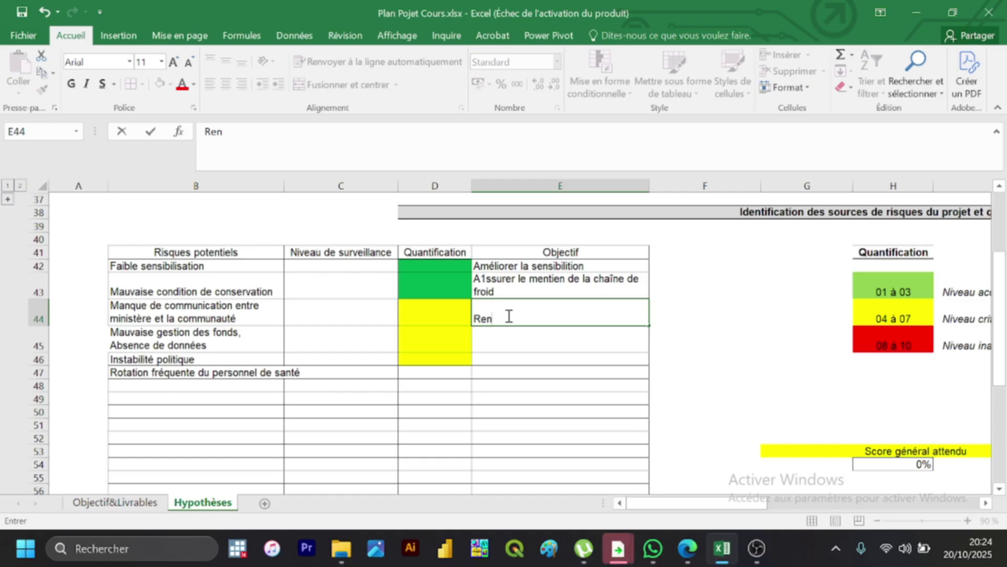
text(fore)
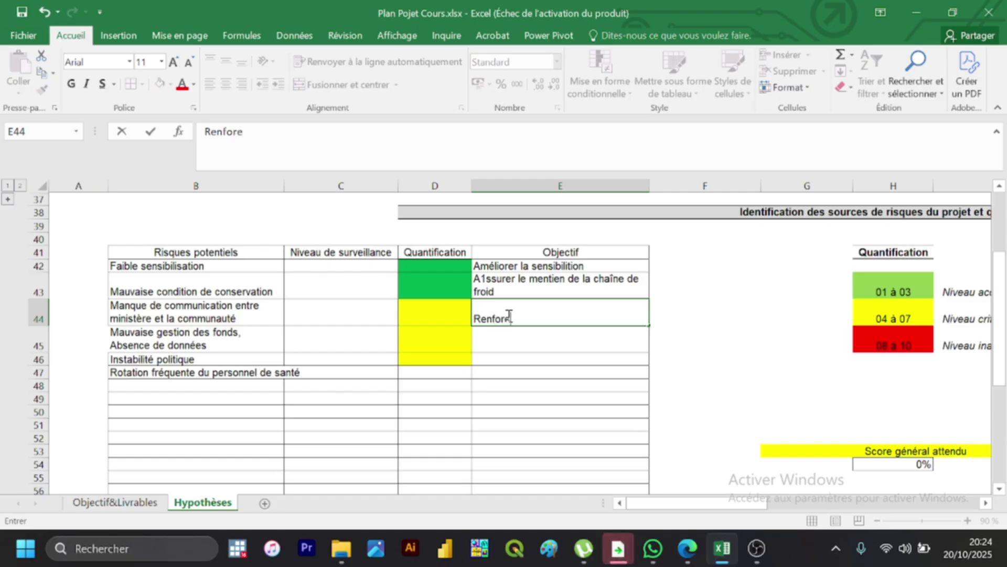
double_click(486, 282)
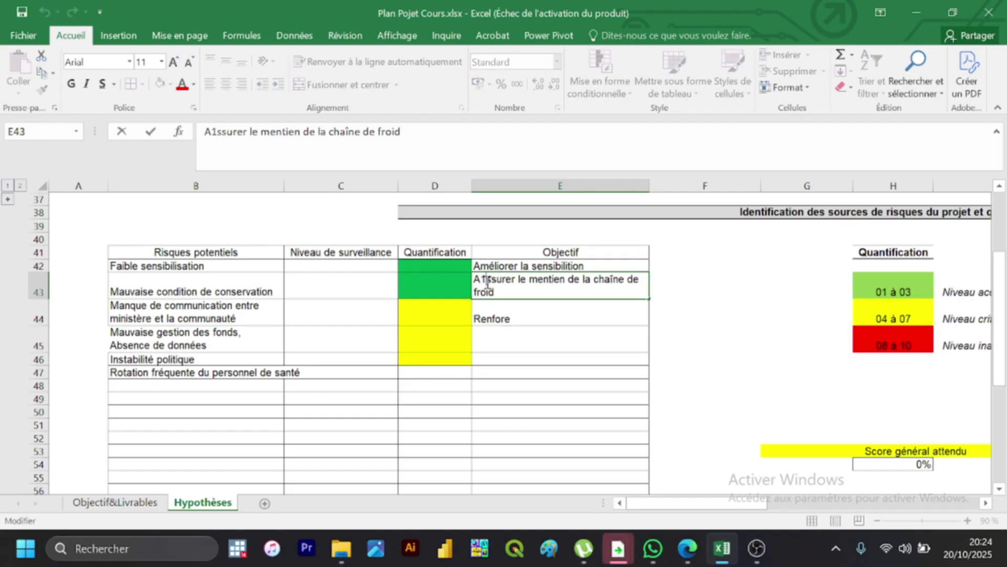
key(BackSpace)
Step: Correct and complete the objective in E44 to read "Renforcer la communication"
double_click(517, 316)
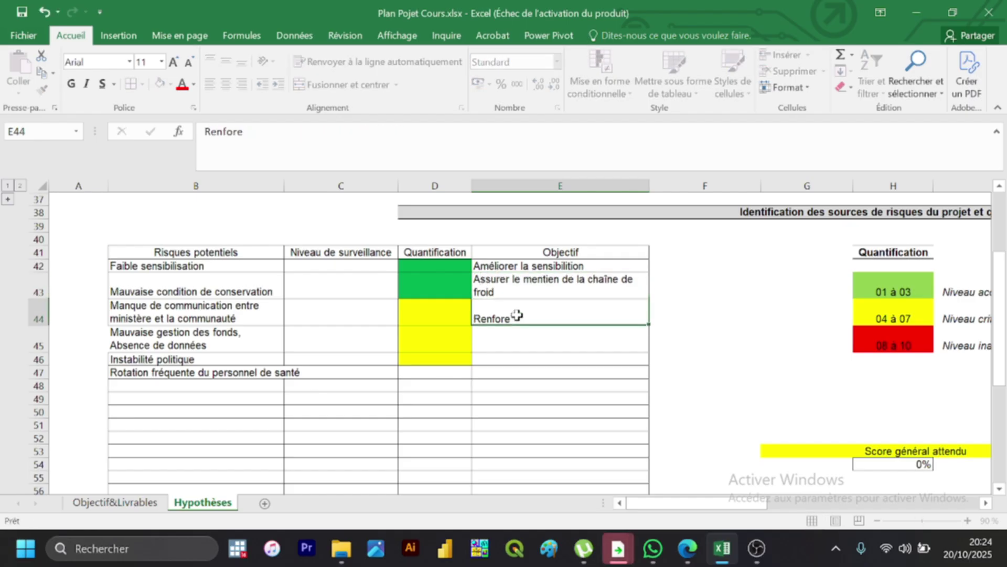
key(BackSpace)
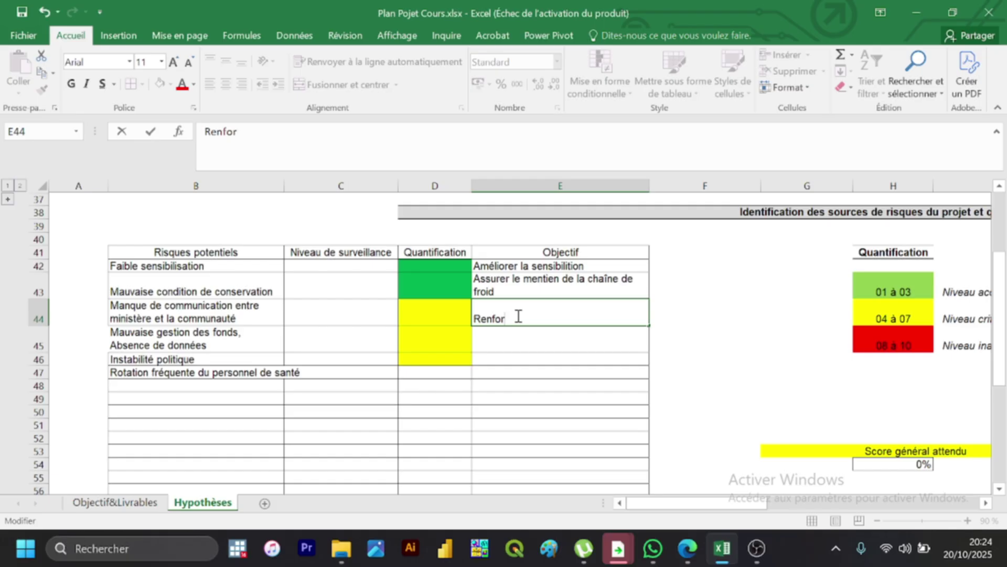
text(cer)
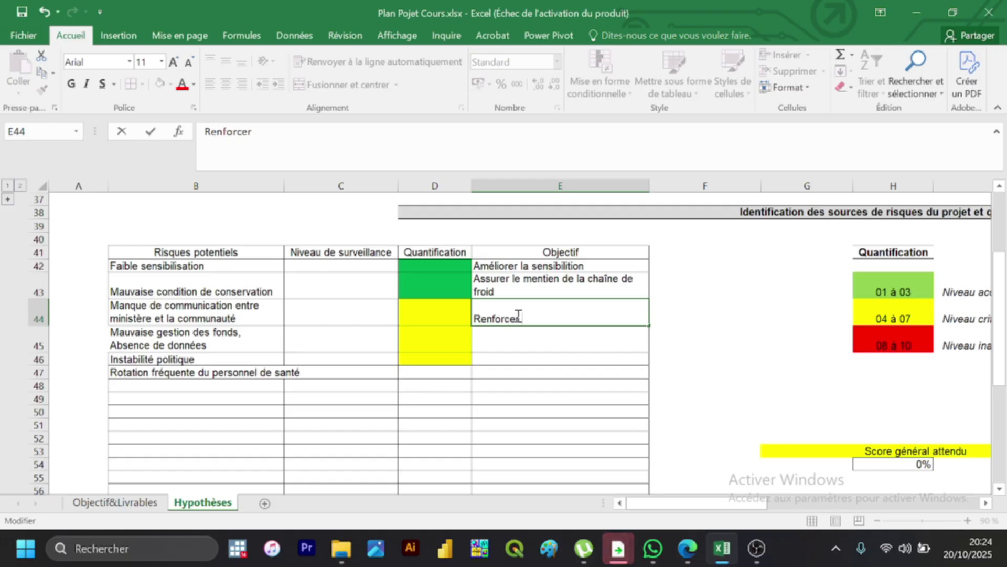
text( la communic)
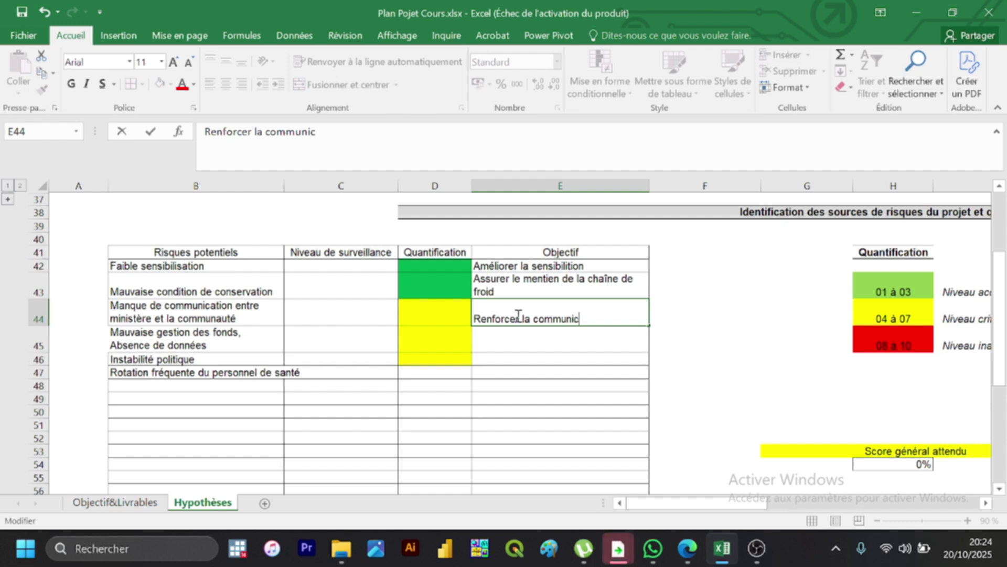
text(ation)
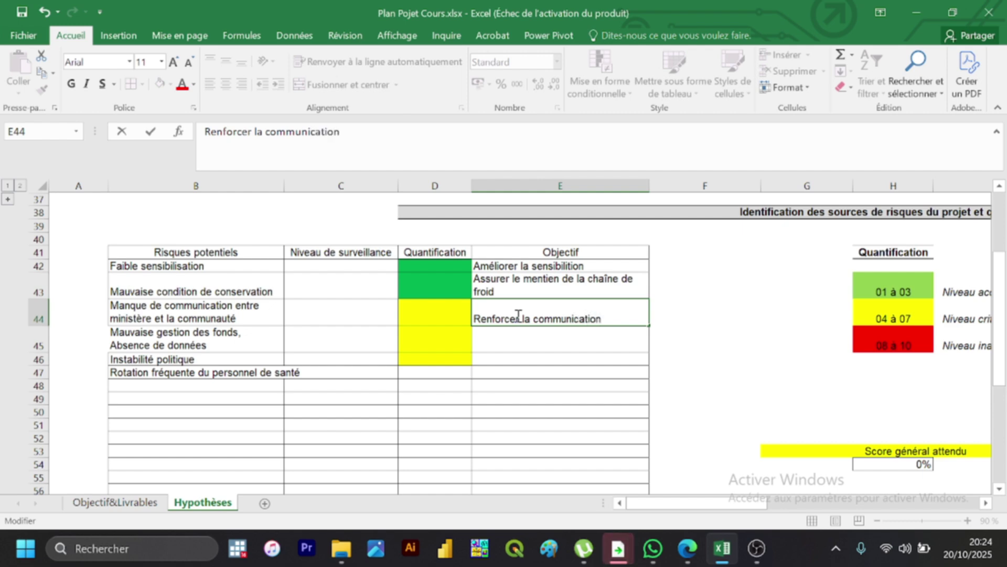
key(Return)
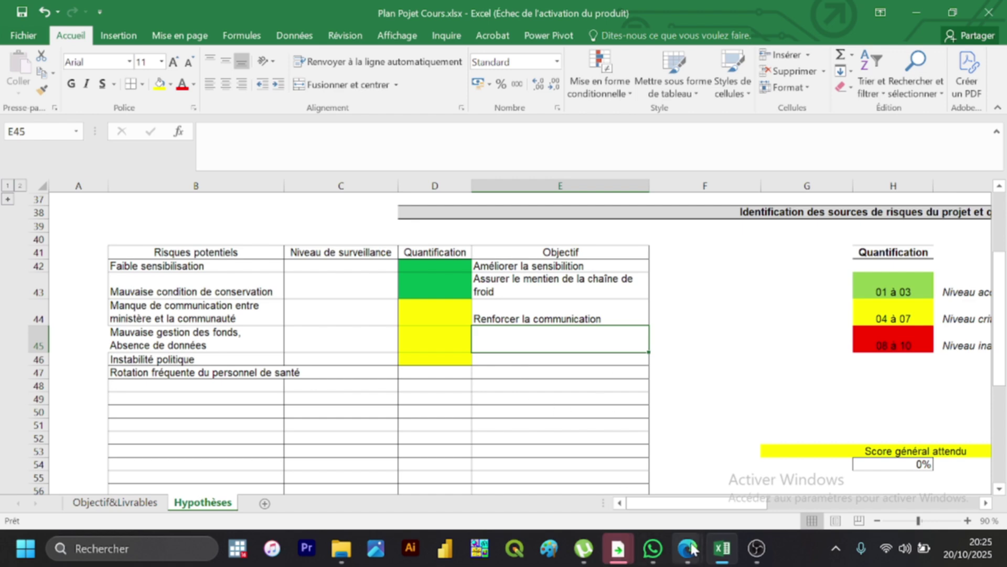
Step: Switch to the Google Meet call in the browser to check the meeting, and return to the Excel workbook
mouse_move(698, 548)
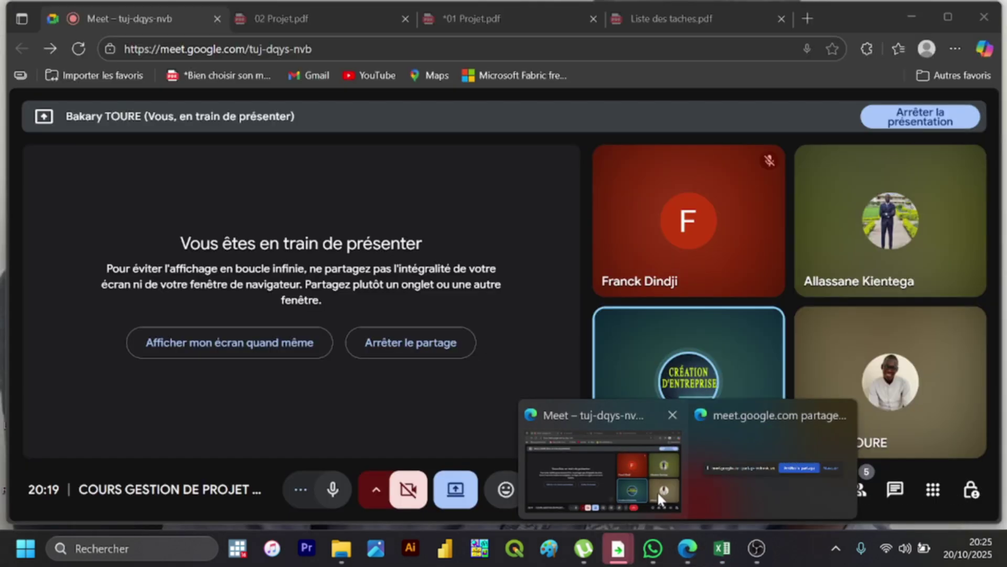
click(657, 490)
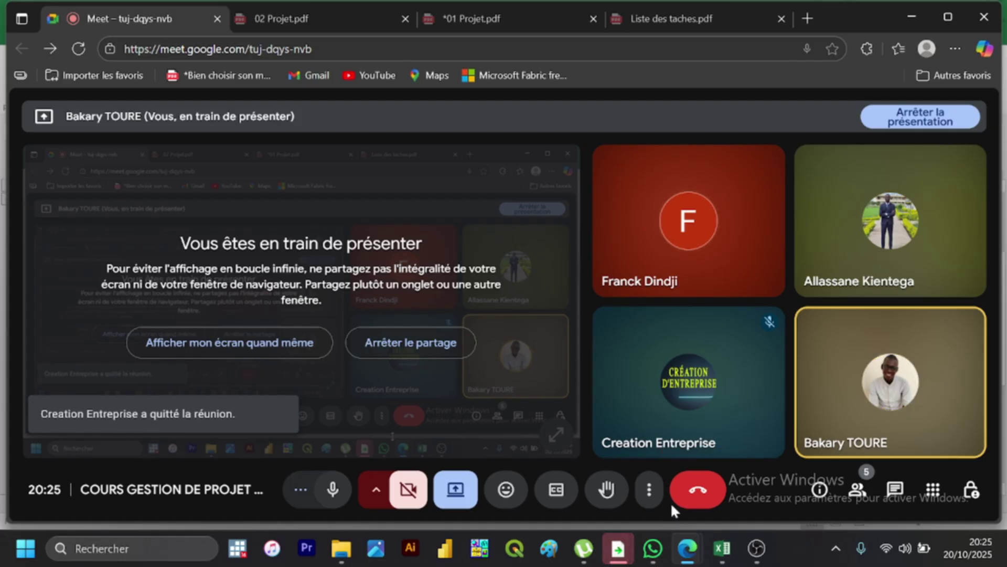
click(722, 559)
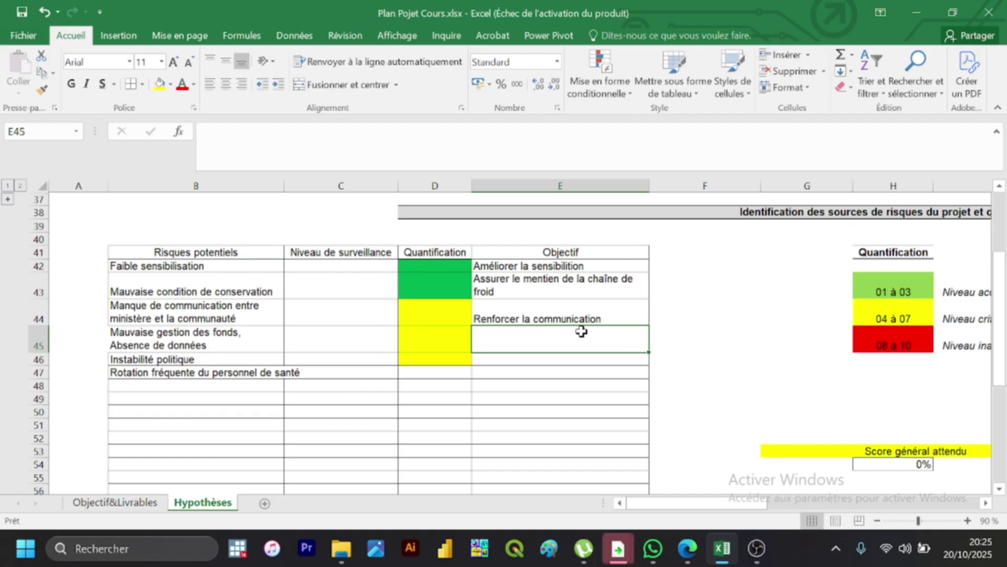
Step: Enter the objective "Garantir la bonne gestion financière" in E45 for the poor fund management risk
text(Ga)
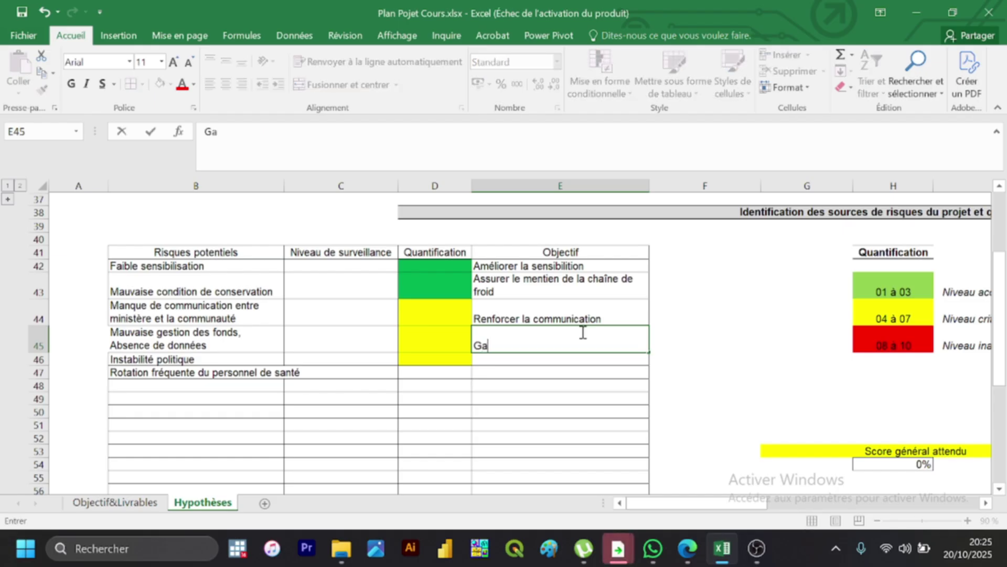
text(rantir la)
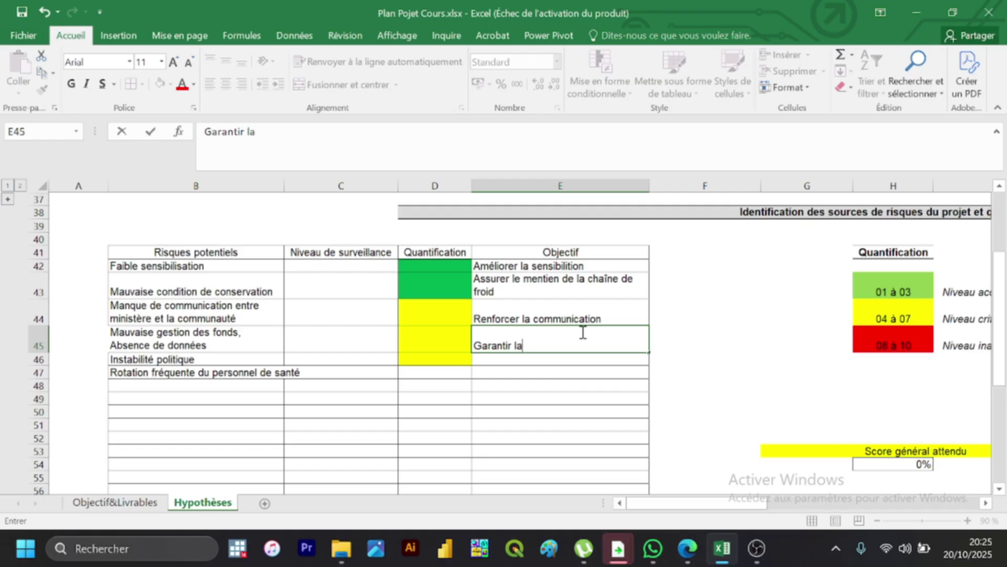
text( bonne gestion fina)
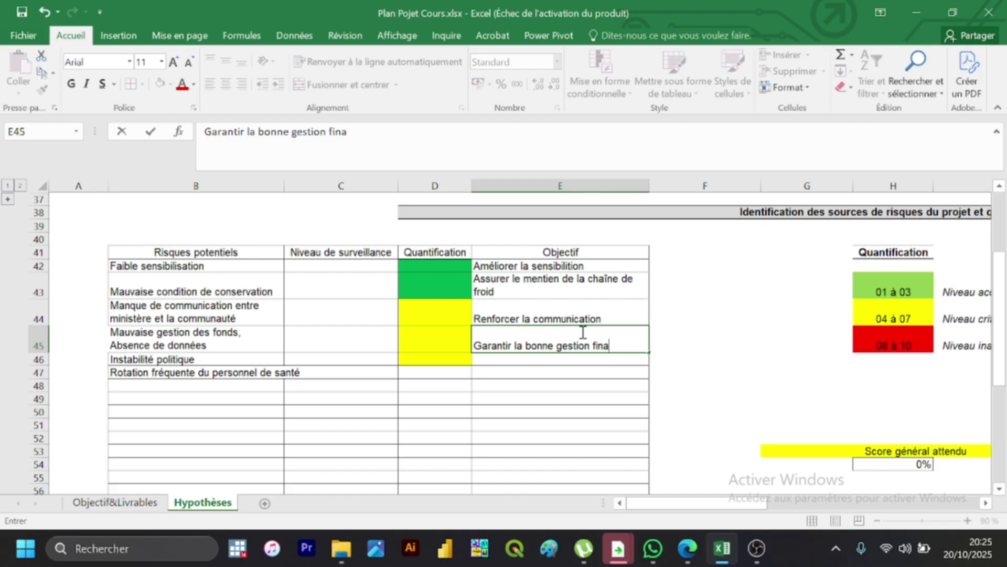
text(c)
key(BackSpace)
text(ncière)
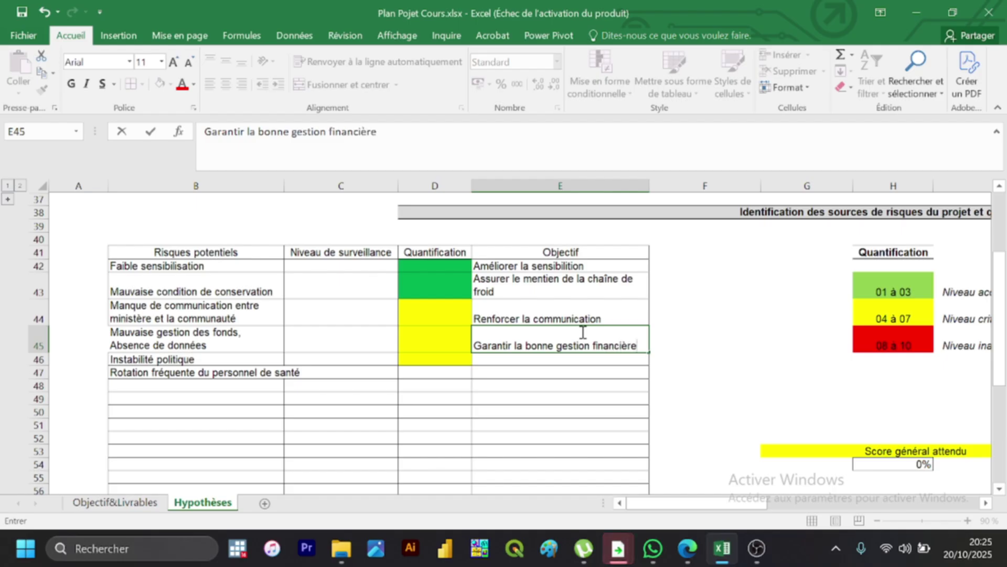
key(Return)
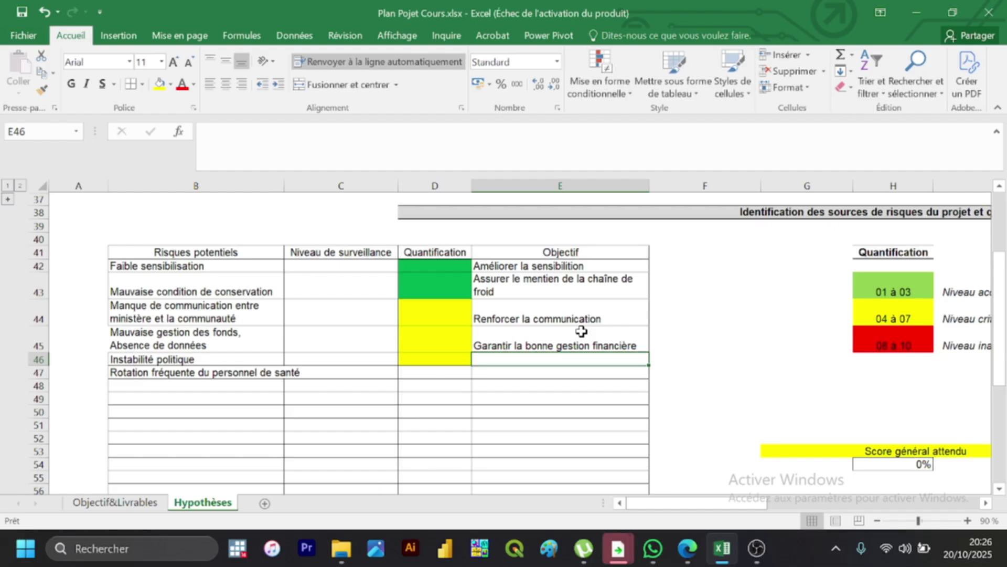
Step: Start the objective in E46 for the political instability risk with "Assurer"
text(Ass)
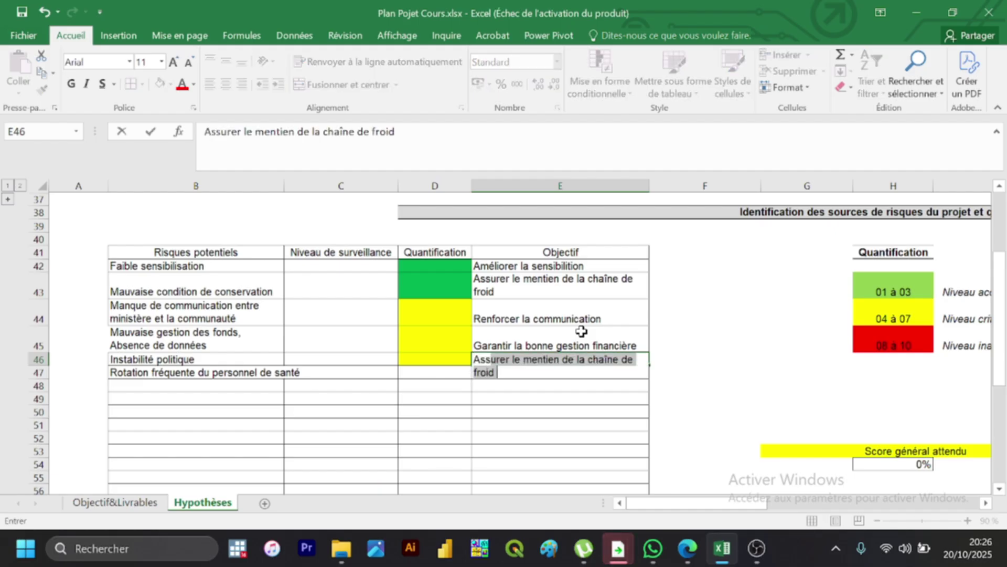
key(BackSpace)
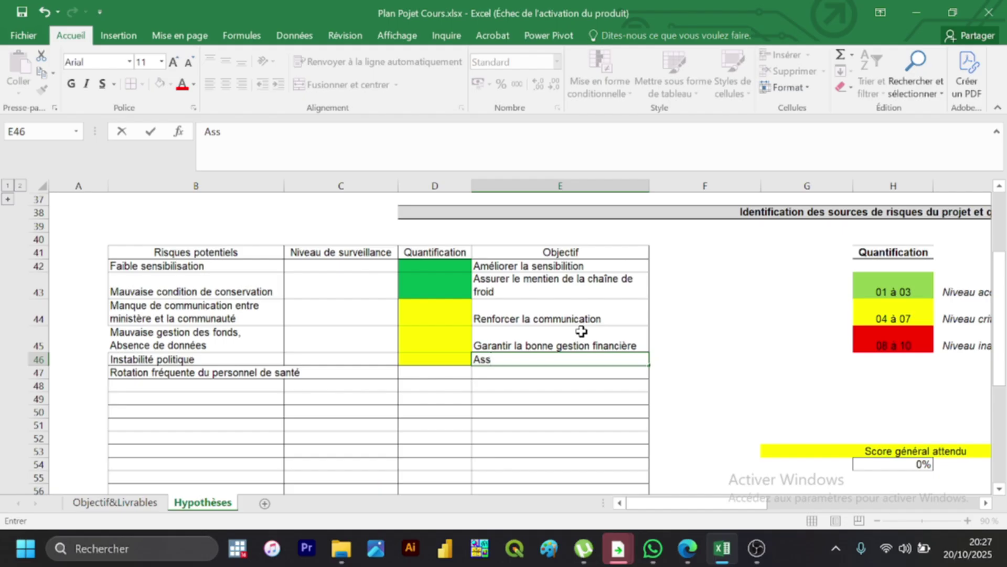
text(urer)
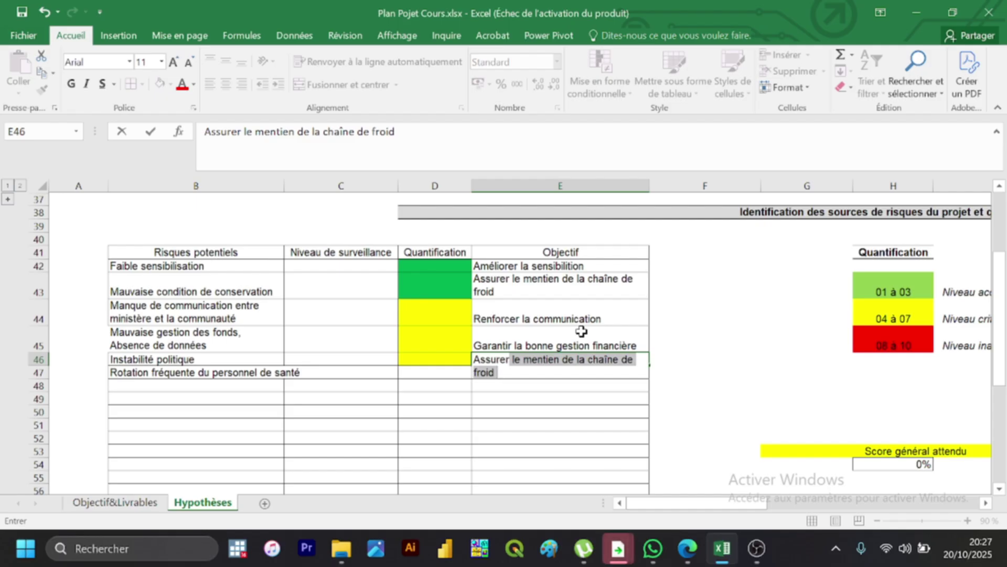
Step: Switch to the Google Meet call in the browser to check the participants, and return to the Excel workbook
mouse_move(691, 557)
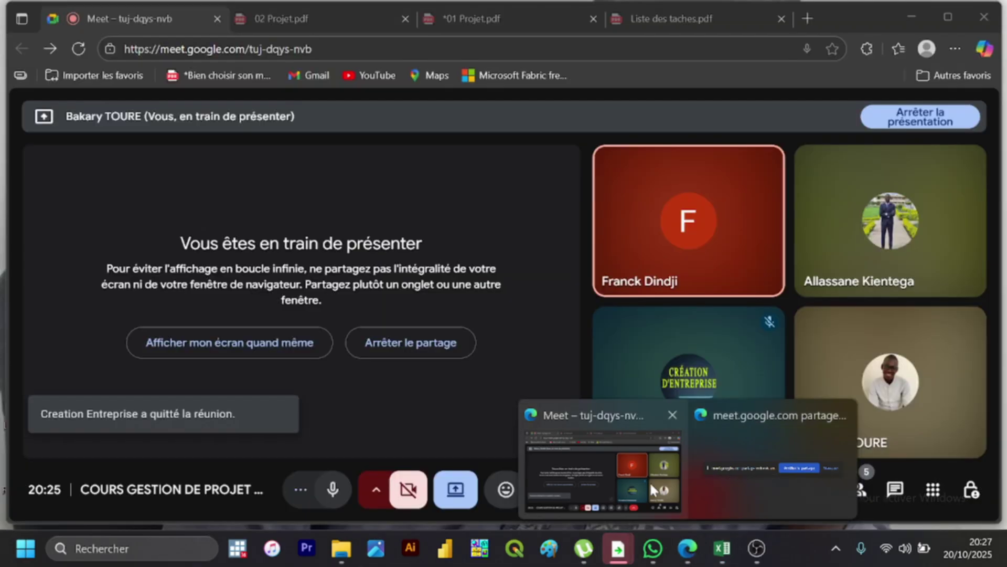
click(651, 490)
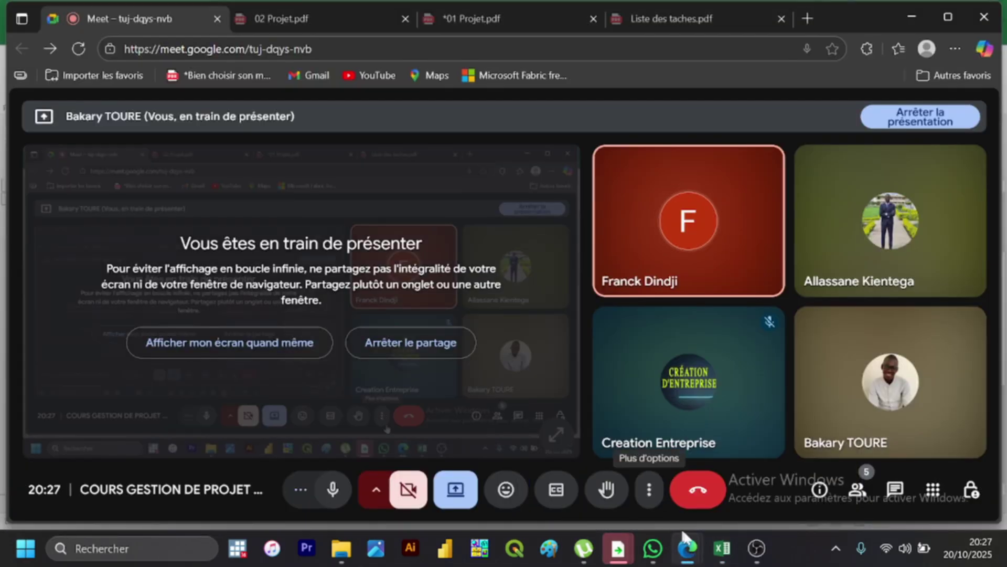
click(727, 561)
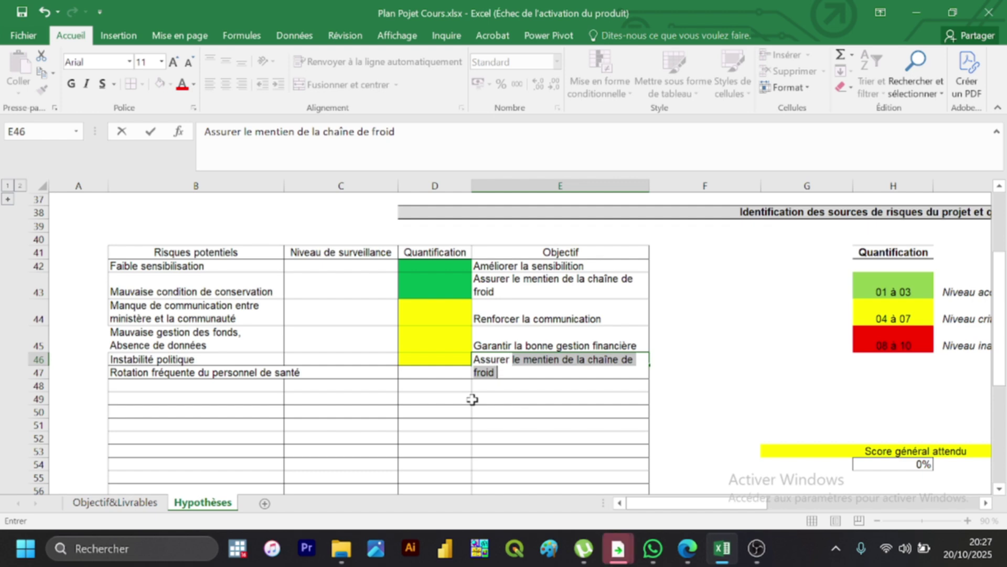
Step: Complete the objective in E46 to read "Assurer la continuité du projet"
text(la con)
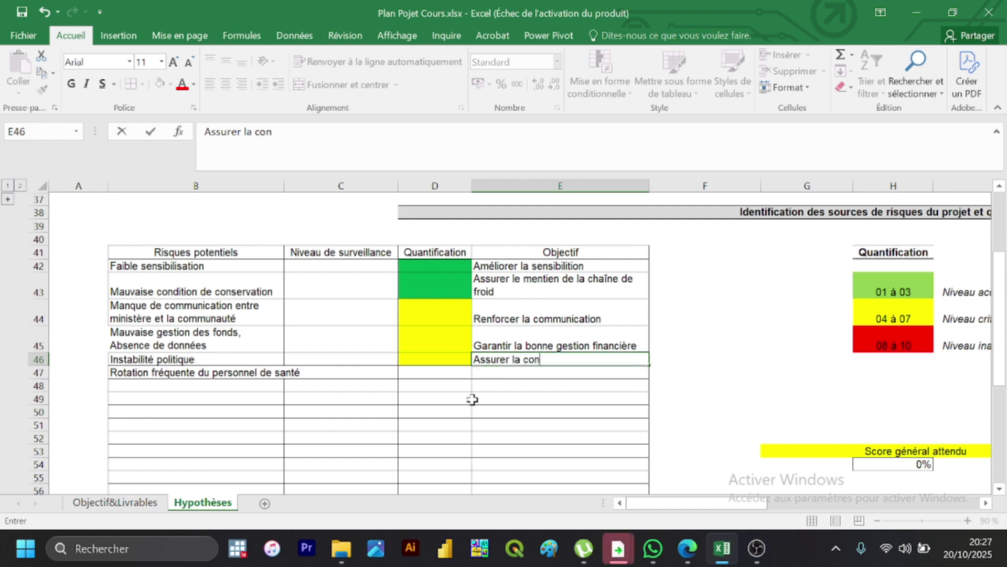
text(tinuit)
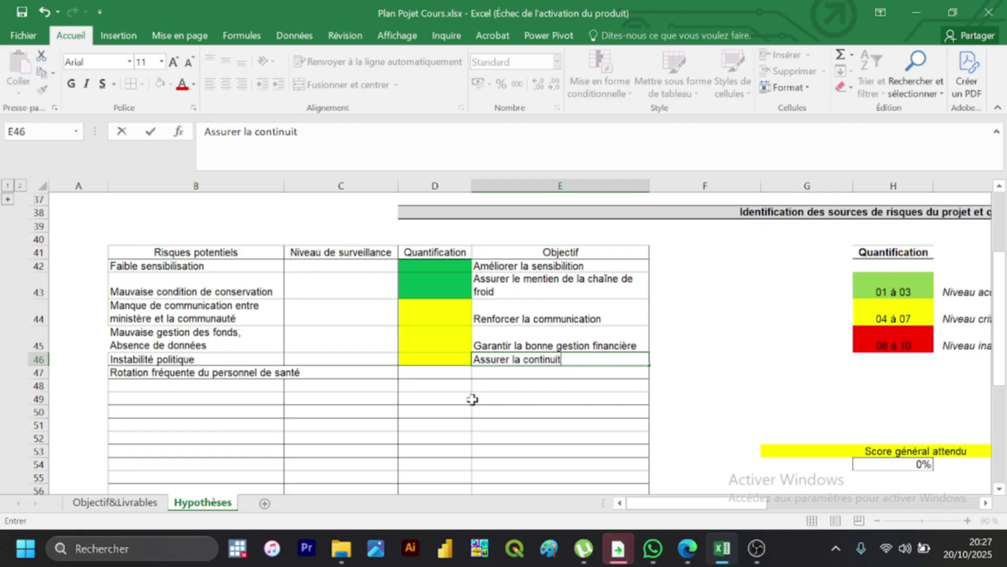
text(é du projet)
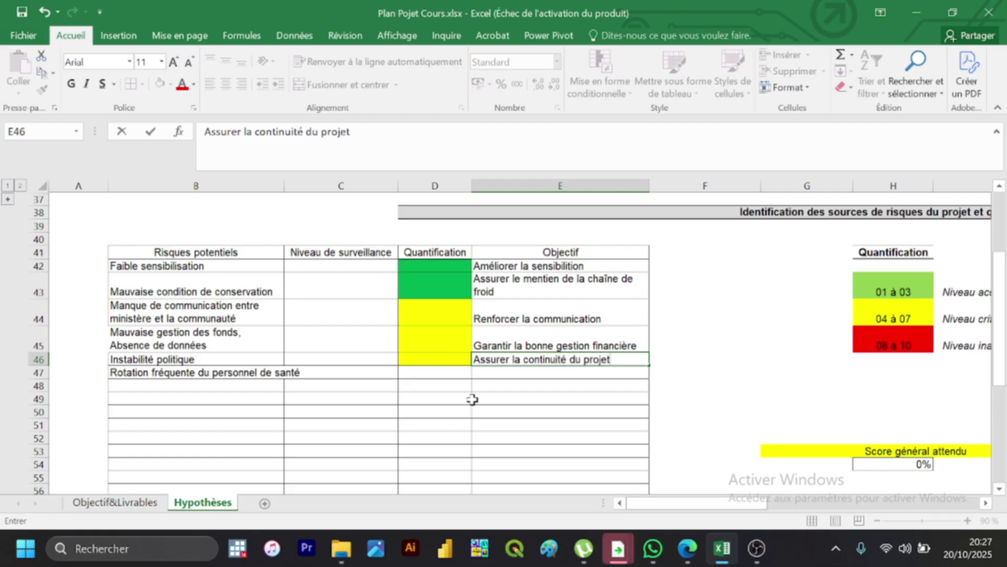
key(Return)
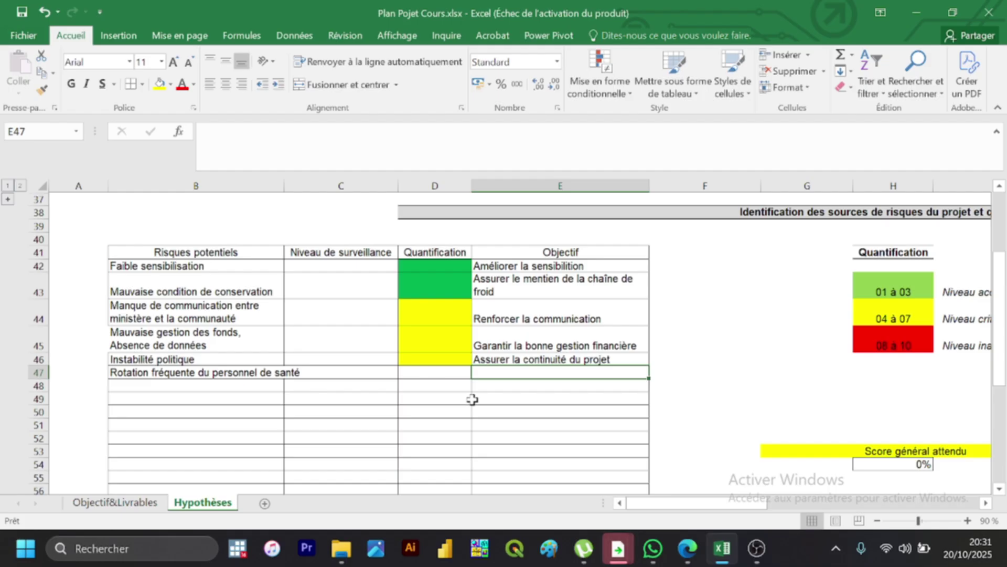
text(g)
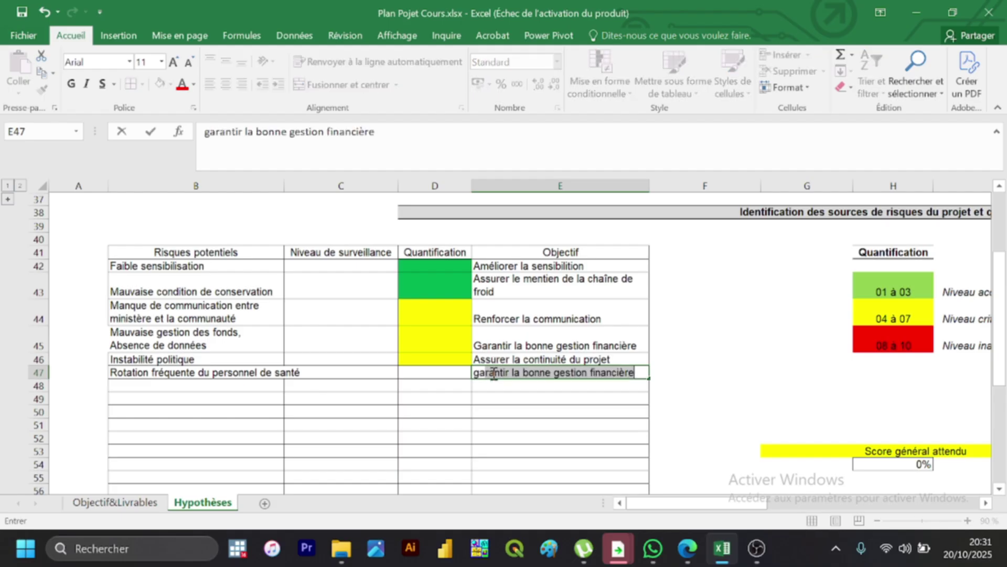
text(arantir la)
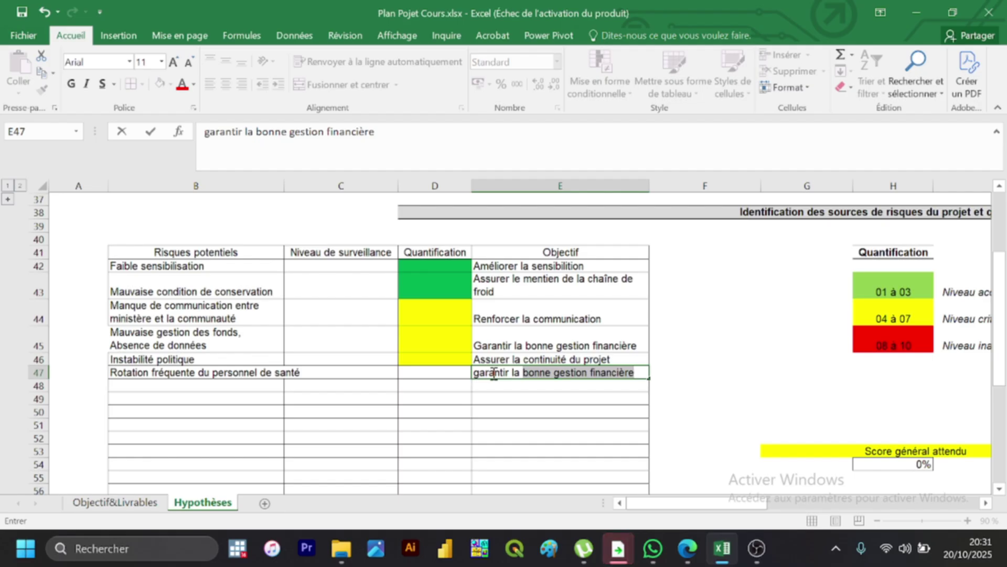
key(BackSpace)
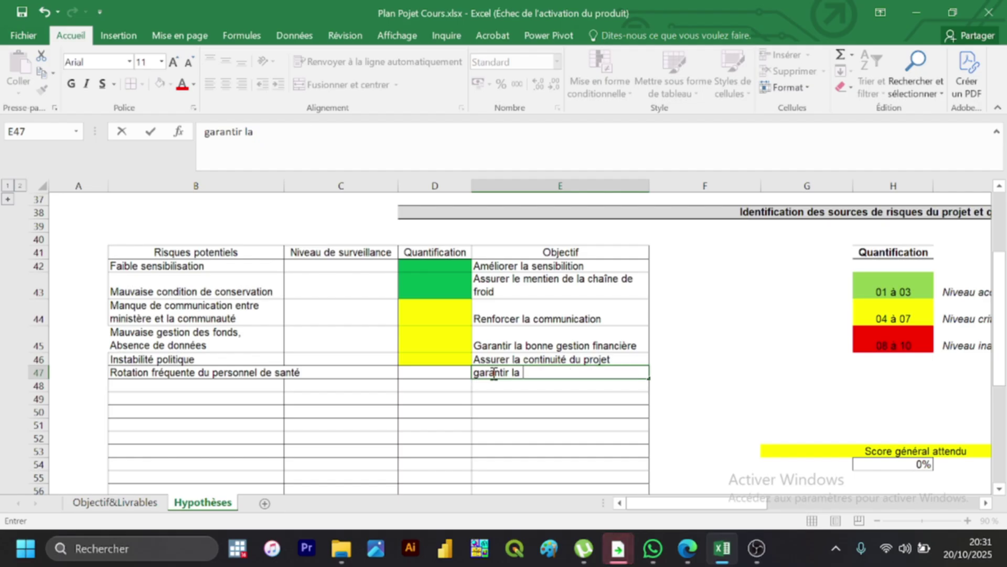
key(BackSpace)
key(BackSpace)
key(BackSpace)
key(BackSpace)
key(BackSpace)
key(BackSpace)
key(BackSpace)
key(BackSpace)
key(BackSpace)
key(BackSpace)
key(BackSpace)
key(BackSpace)
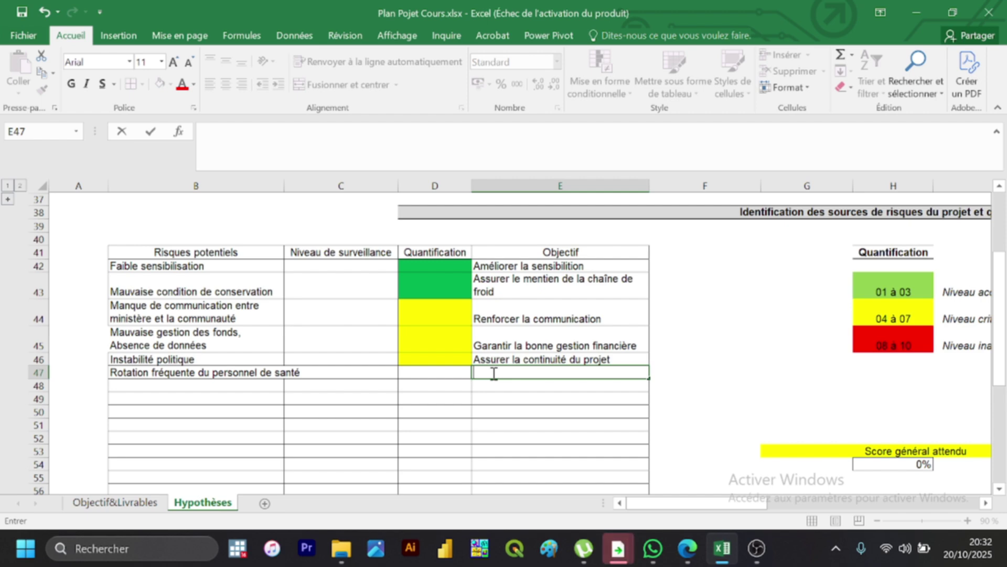
Step: Write the objective "Prévoir la formation contenue pour les nouveaux aagents" in E47 for the staff rotation risk
text(P)
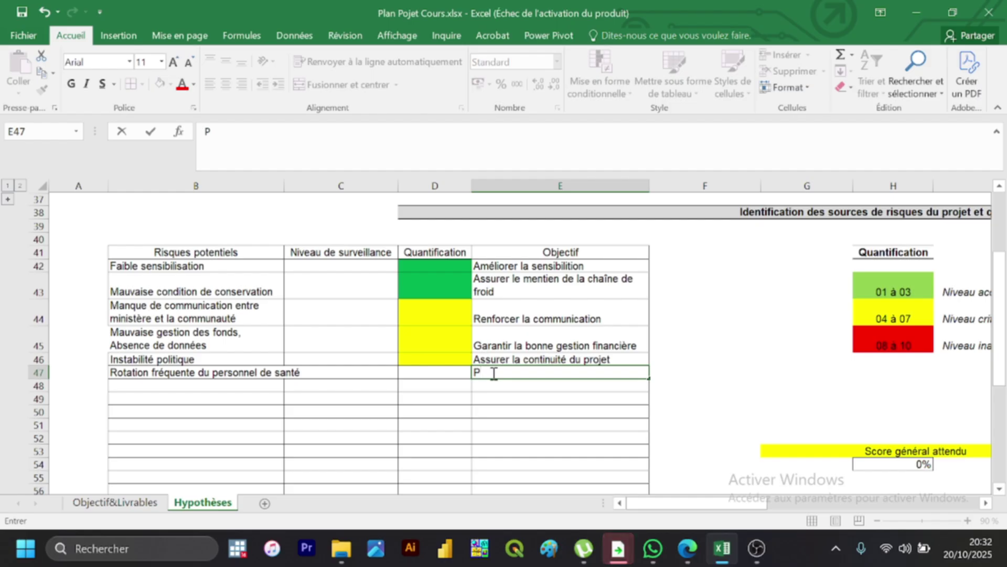
text(révoir la forma)
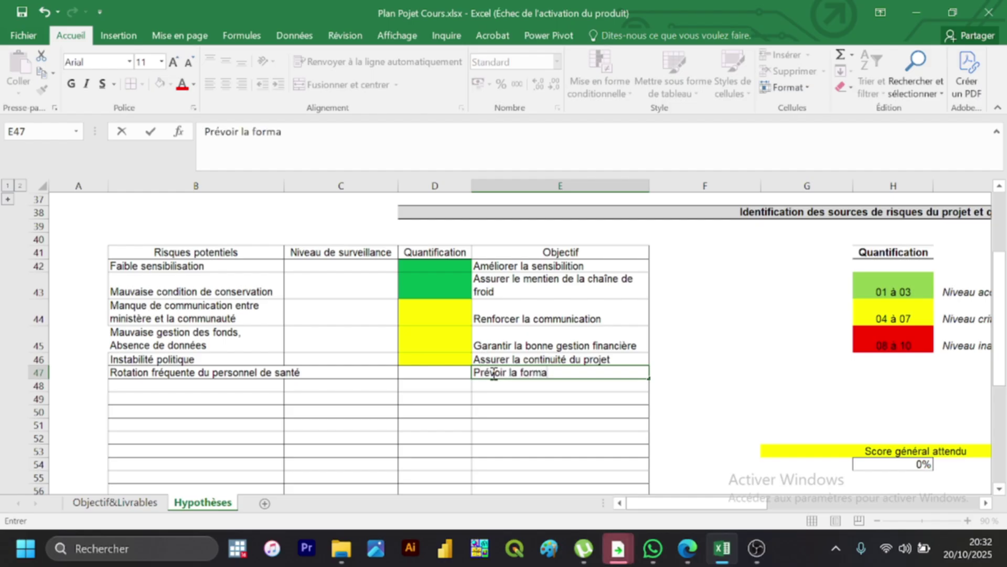
text(tion contenue)
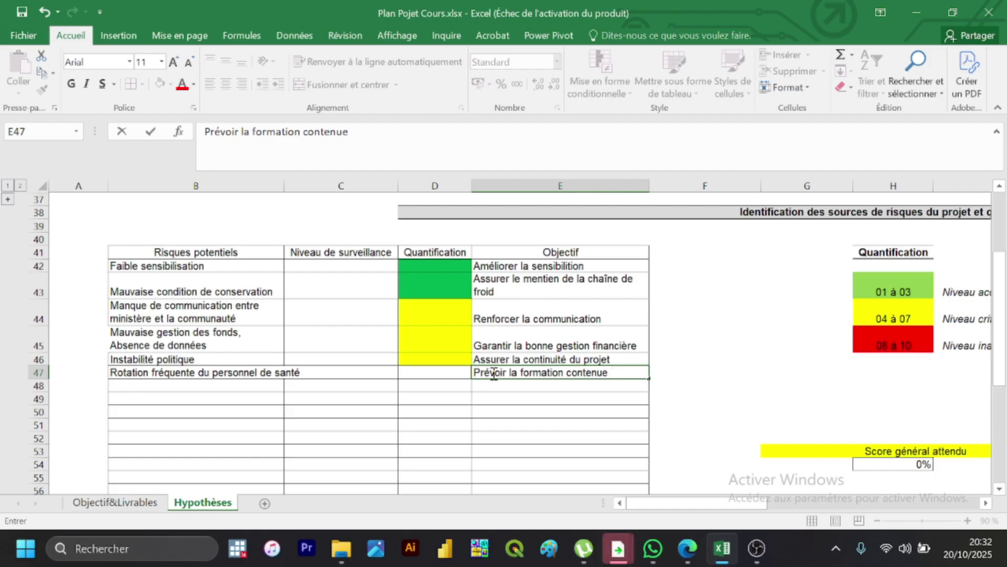
text(pour les nb)
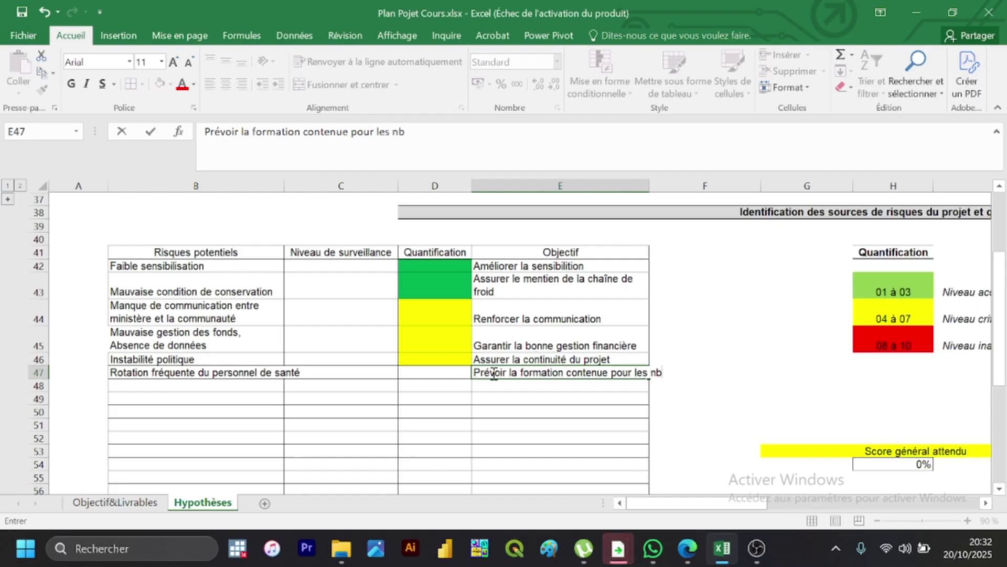
key(BackSpace)
text(ouveaux aagents)
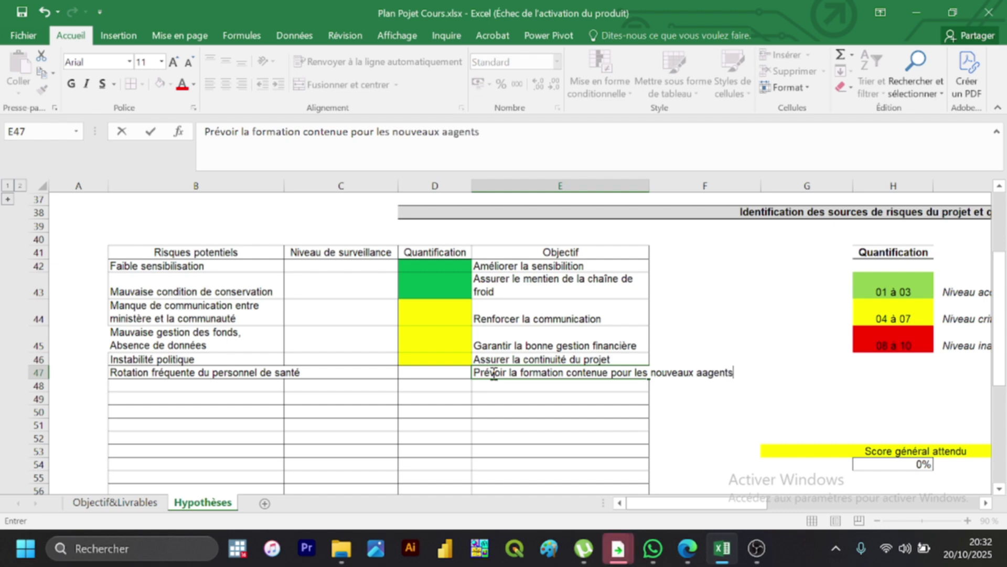
Step: Correct "aagents" to "agents" in the E47 objective and wrap the cell's text
double_click(588, 373)
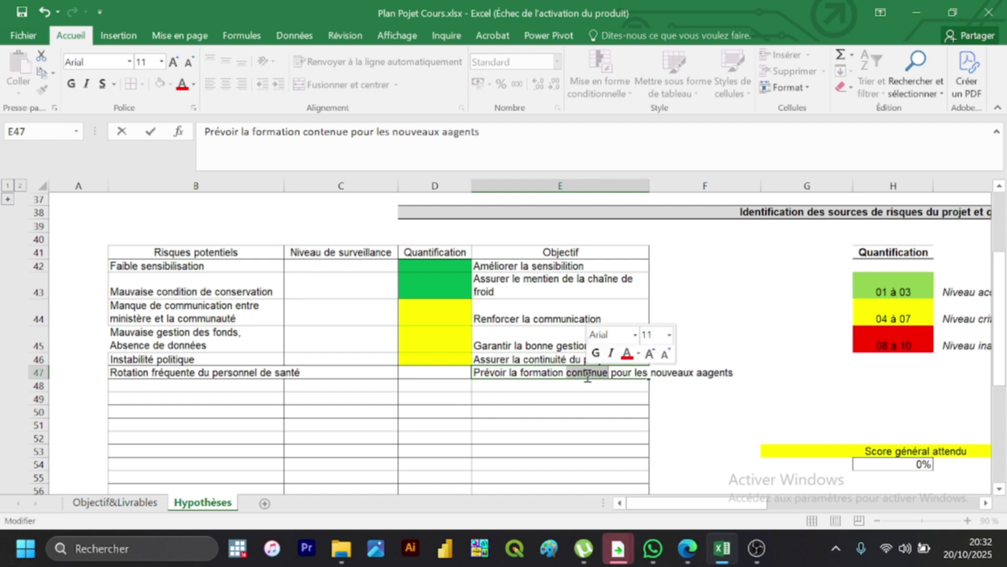
click(587, 373)
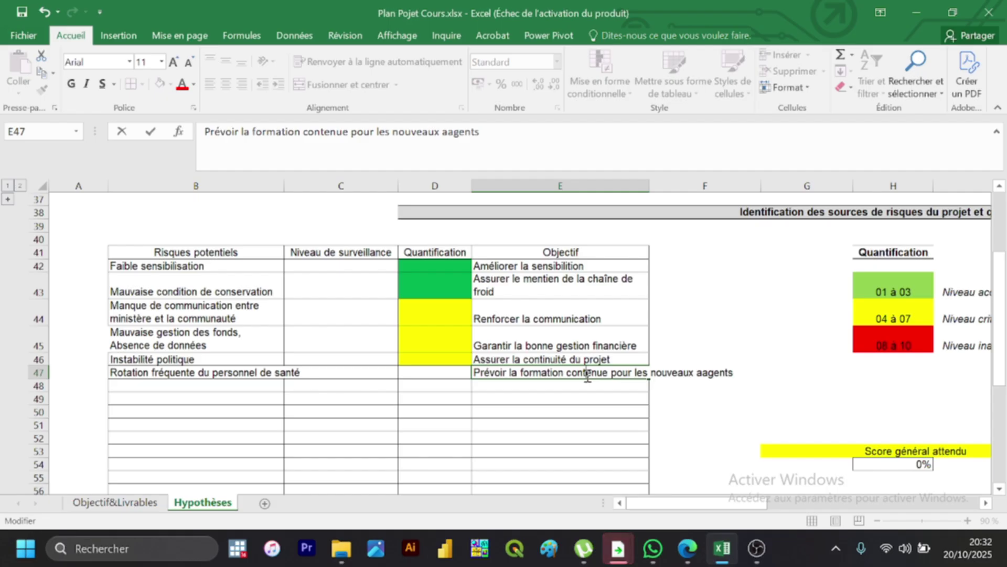
key(Right)
key(Right)
key(Right)
key(Right)
key(Right)
key(Right)
key(Right)
key(Right)
key(Right)
key(Right)
key(Right)
key(Right)
key(Right)
key(Right)
key(Right)
key(Right)
key(Right)
key(Delete)
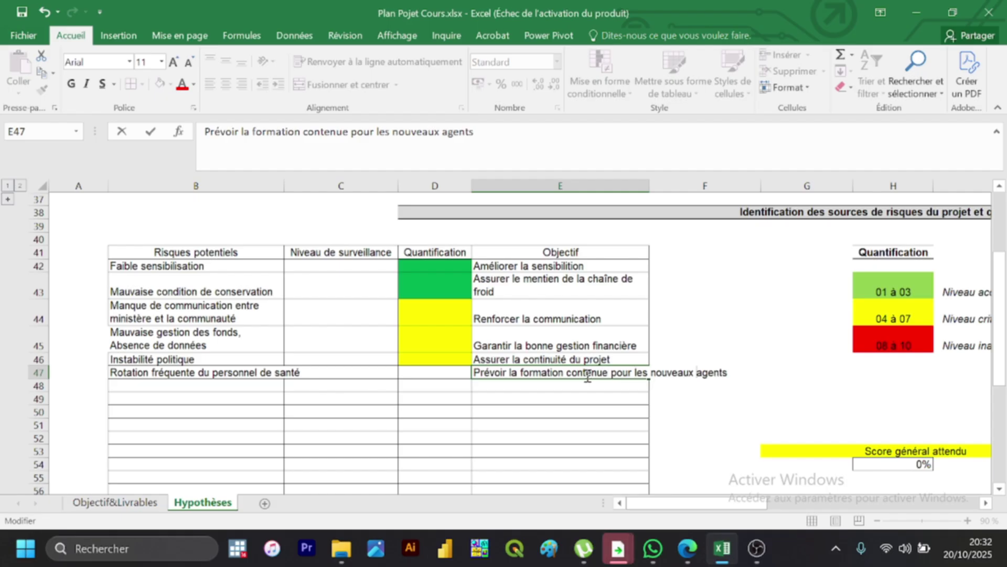
click(560, 399)
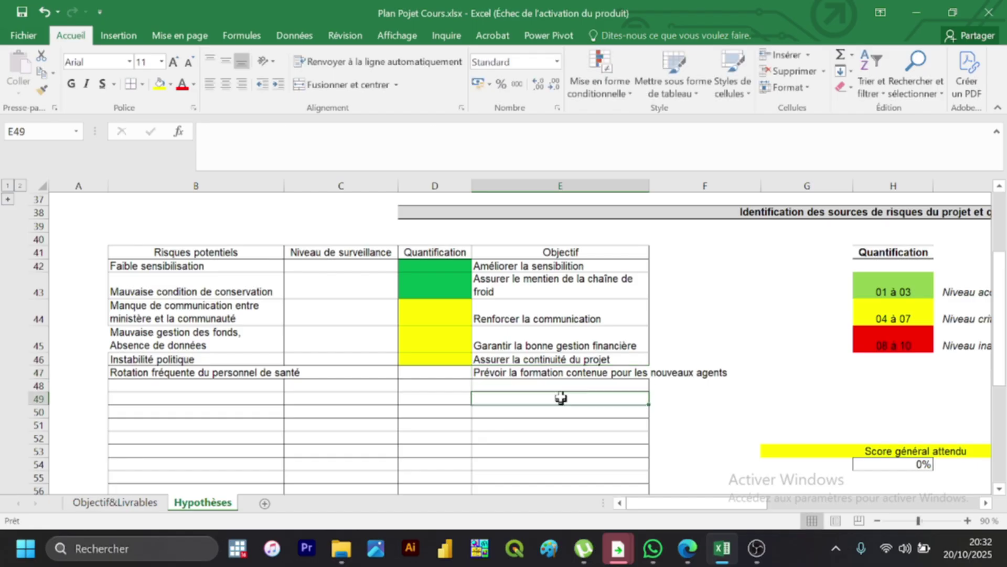
click(557, 376)
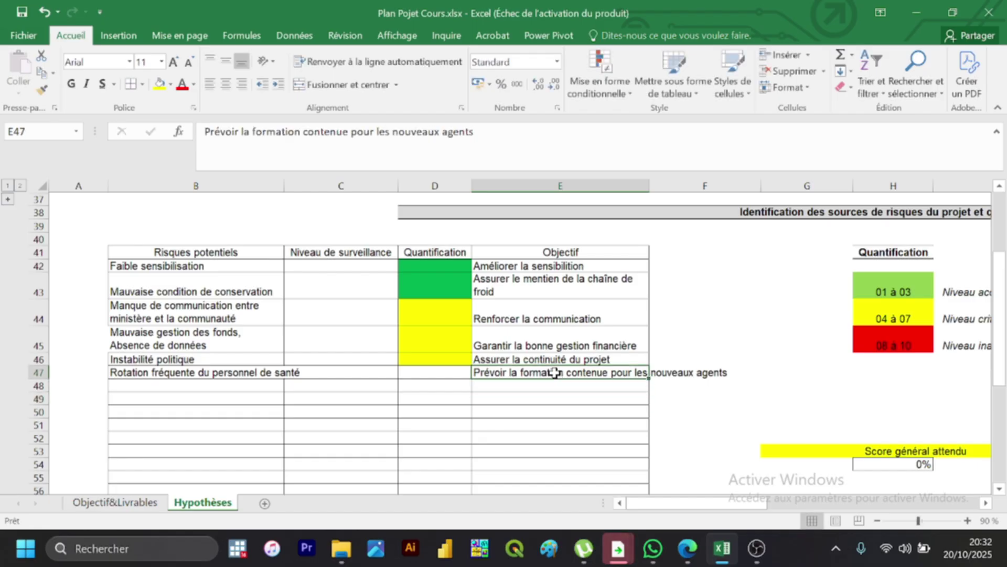
click(331, 61)
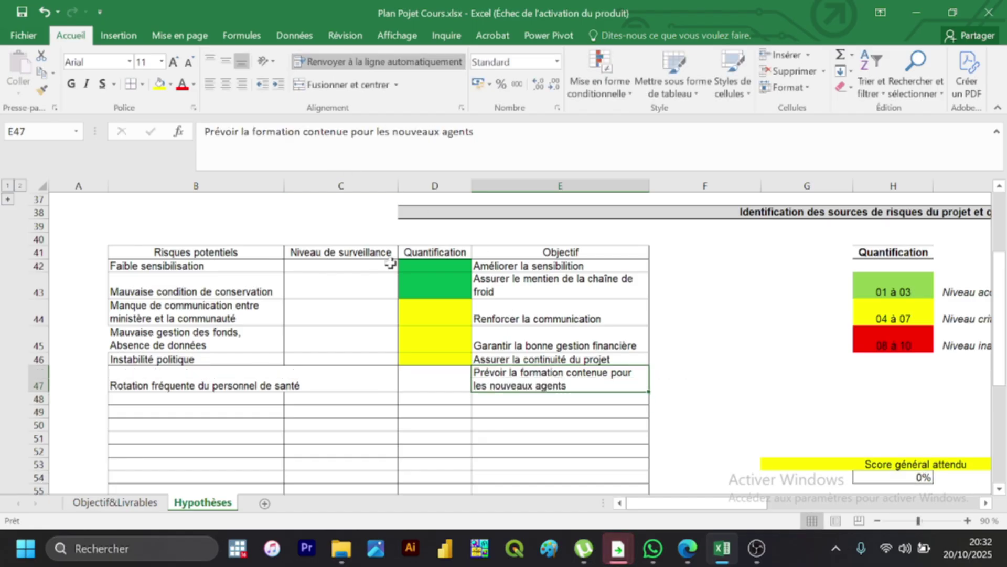
Step: Start a LOI.POISSON formula in D42 to quantify the "Faible sensibilisation" risk
click(437, 265)
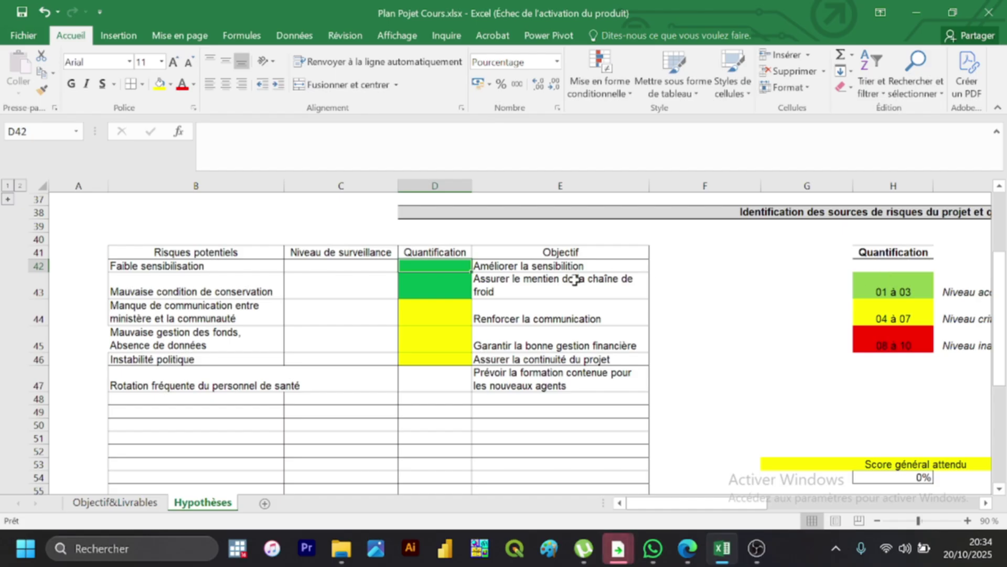
text(=Loi)
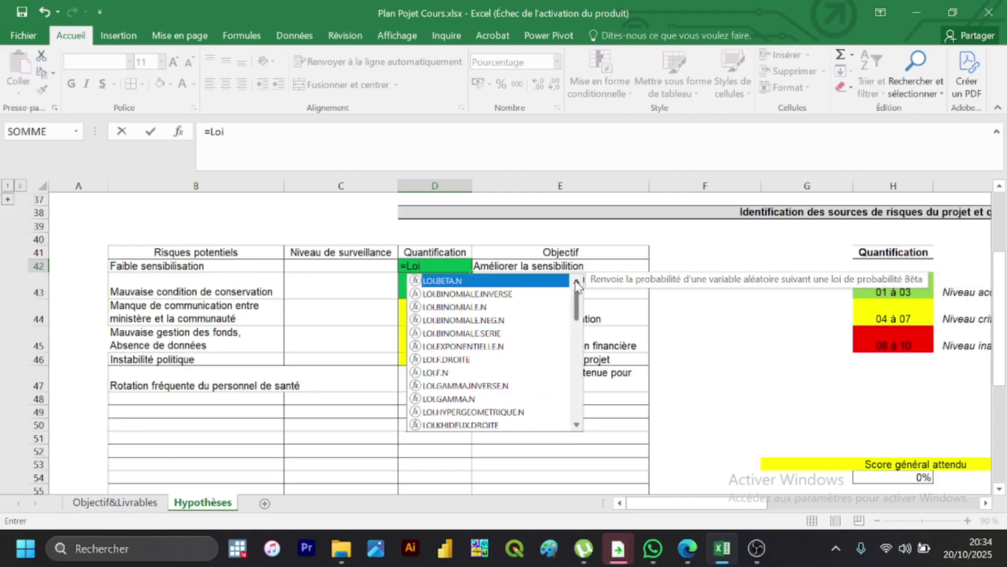
text(.po)
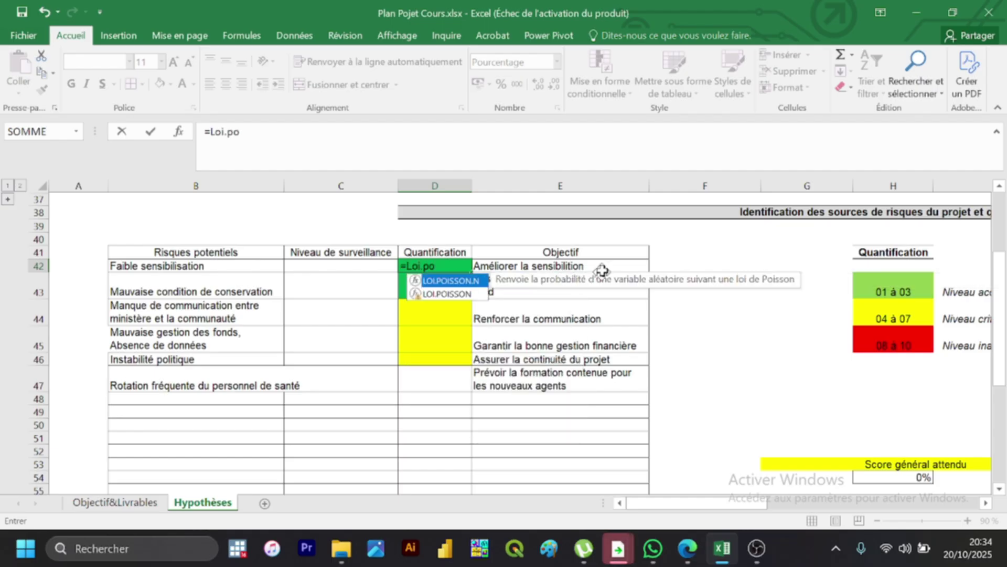
double_click(456, 295)
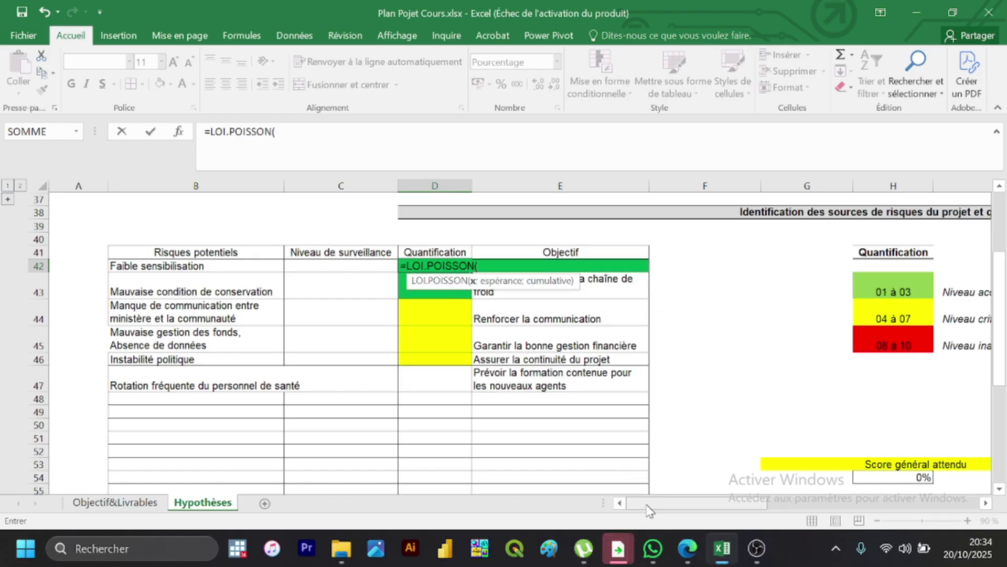
drag(651, 505, 705, 512)
drag(705, 513, 736, 513)
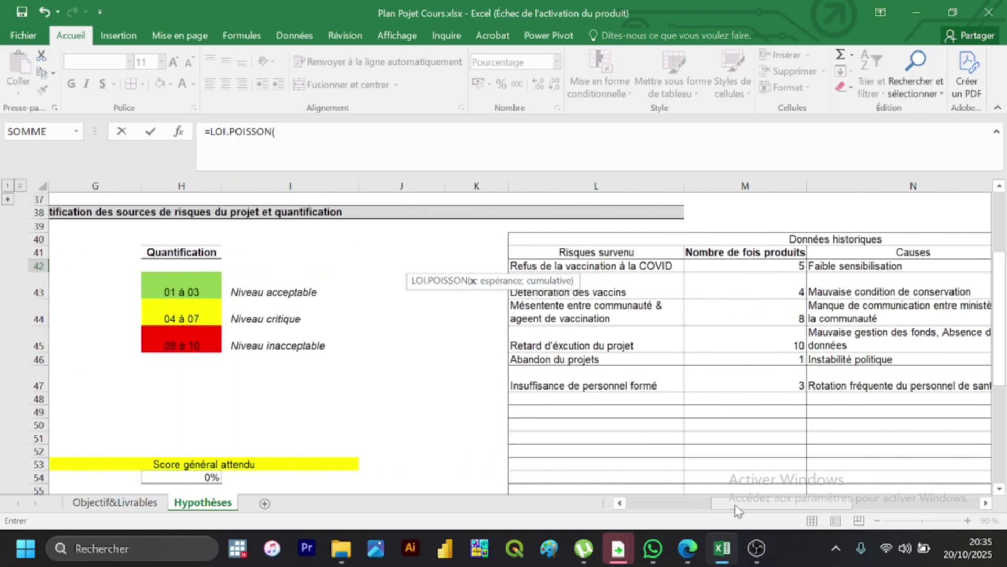
click(754, 267)
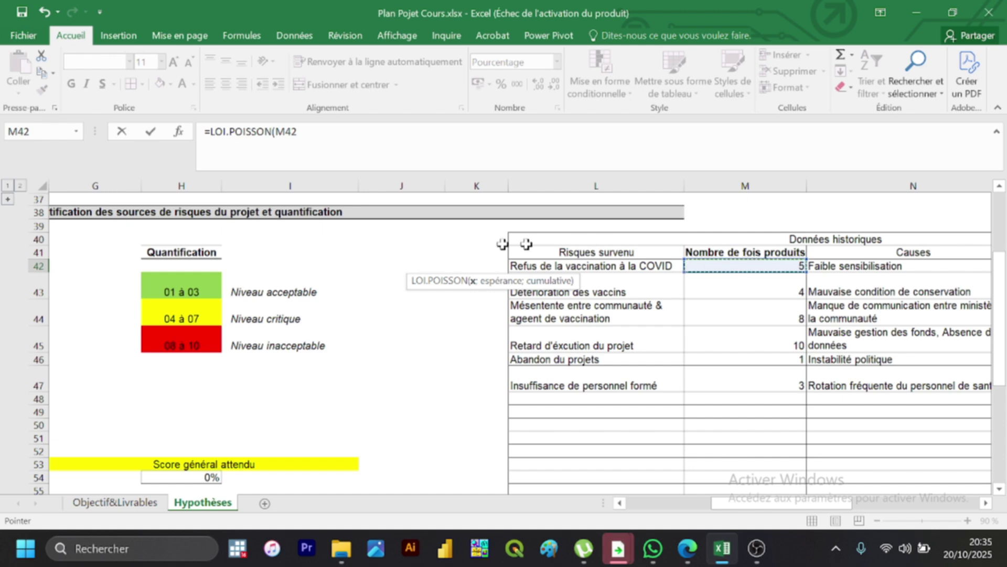
key(BackSpace)
key(BackSpace)
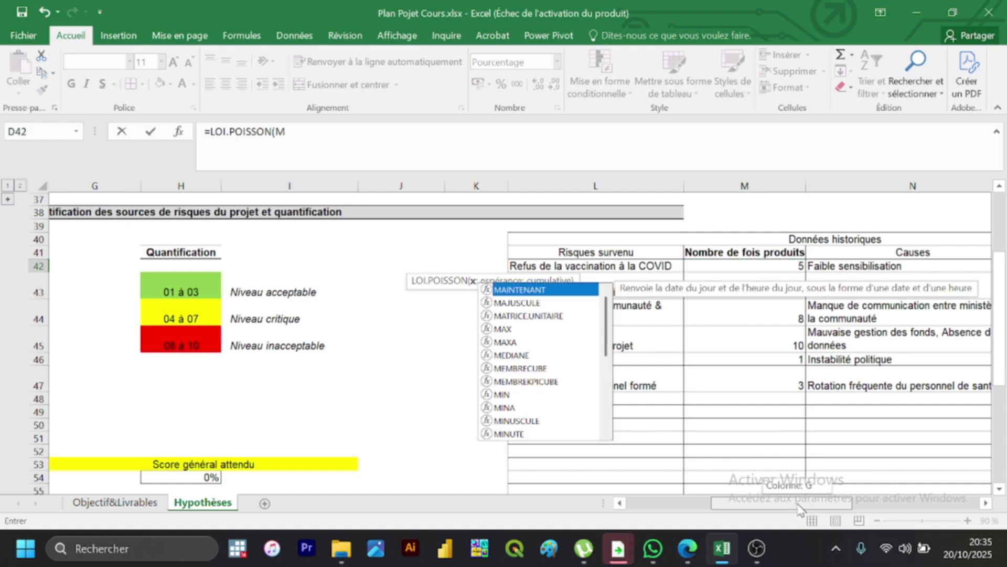
drag(798, 503, 716, 510)
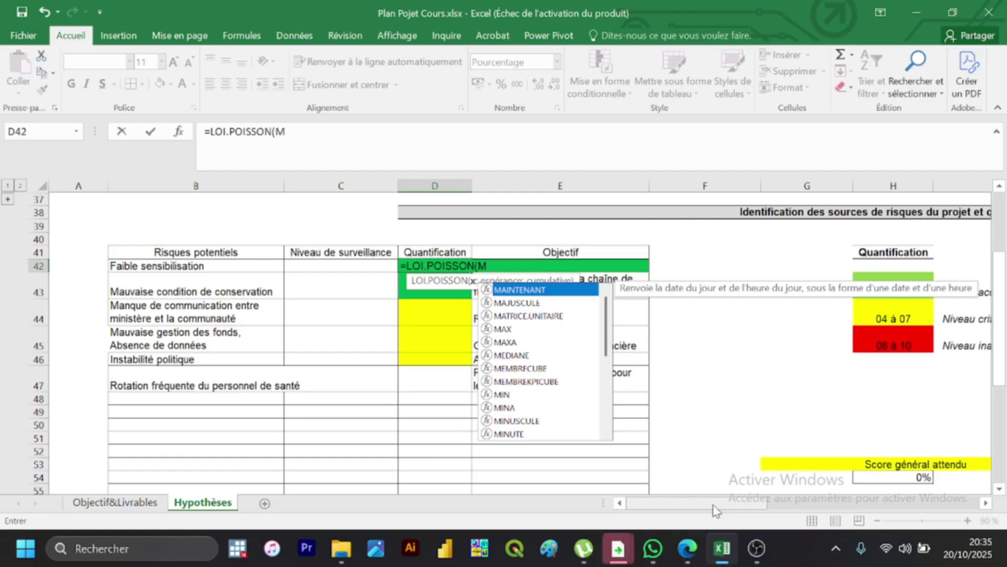
key(BackSpace)
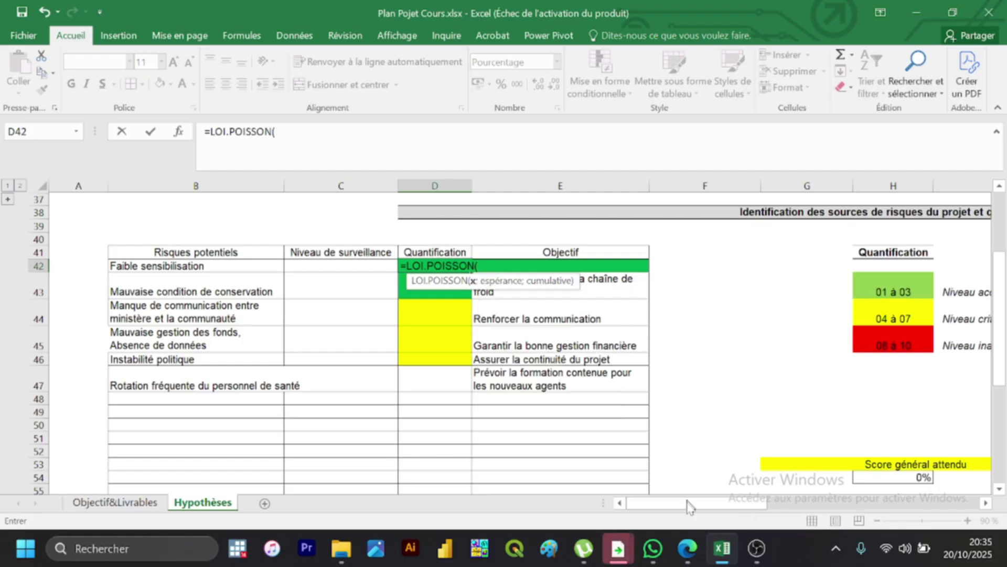
Step: Complete the D42 quantification formula as =LOI.POISSON(4;5;VRAI)
drag(688, 504, 758, 507)
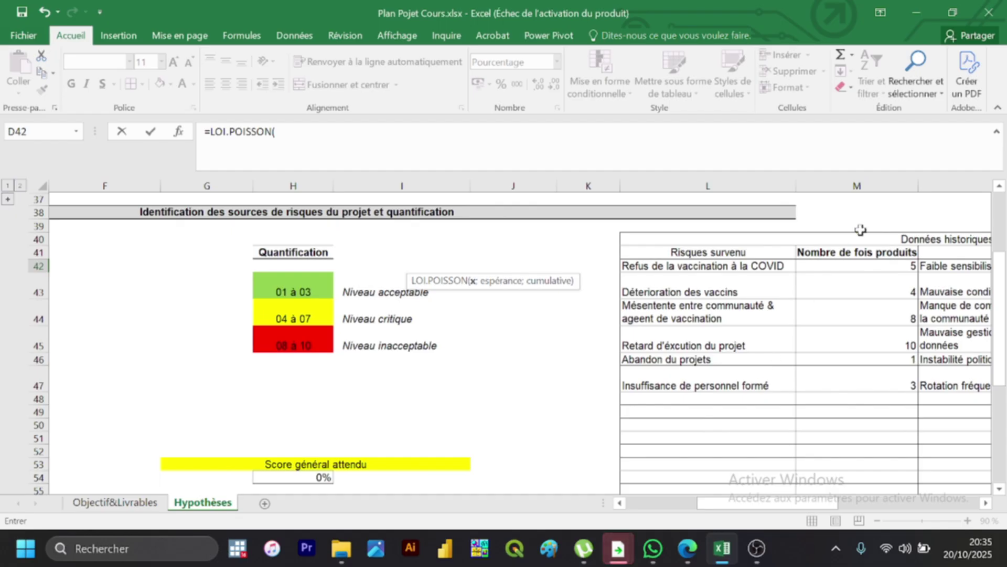
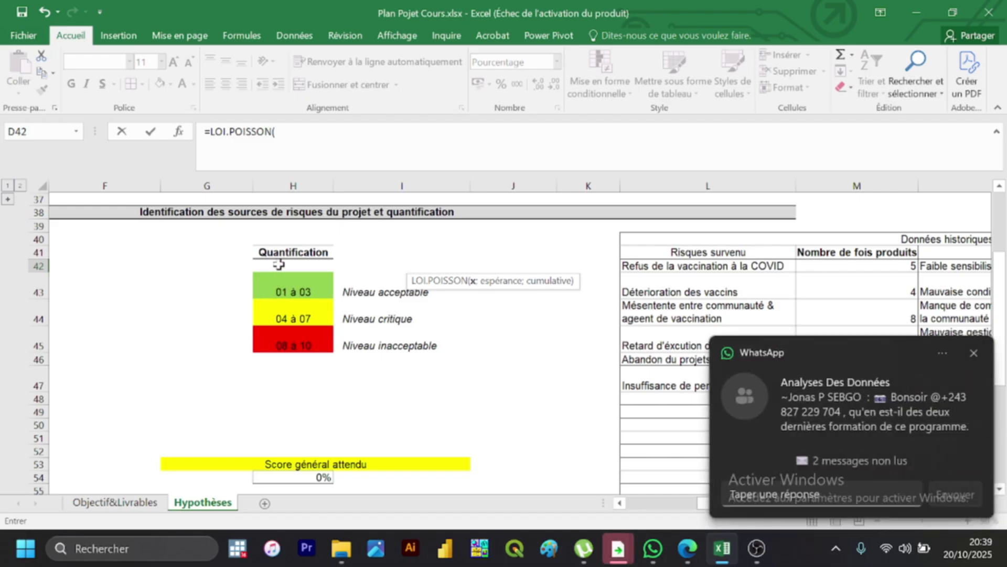
click(973, 351)
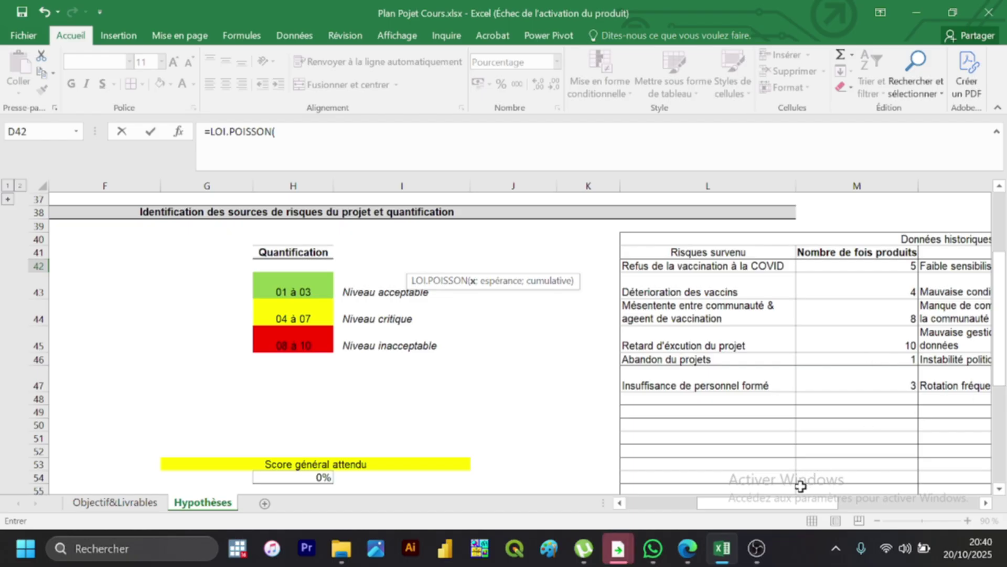
drag(787, 504, 747, 509)
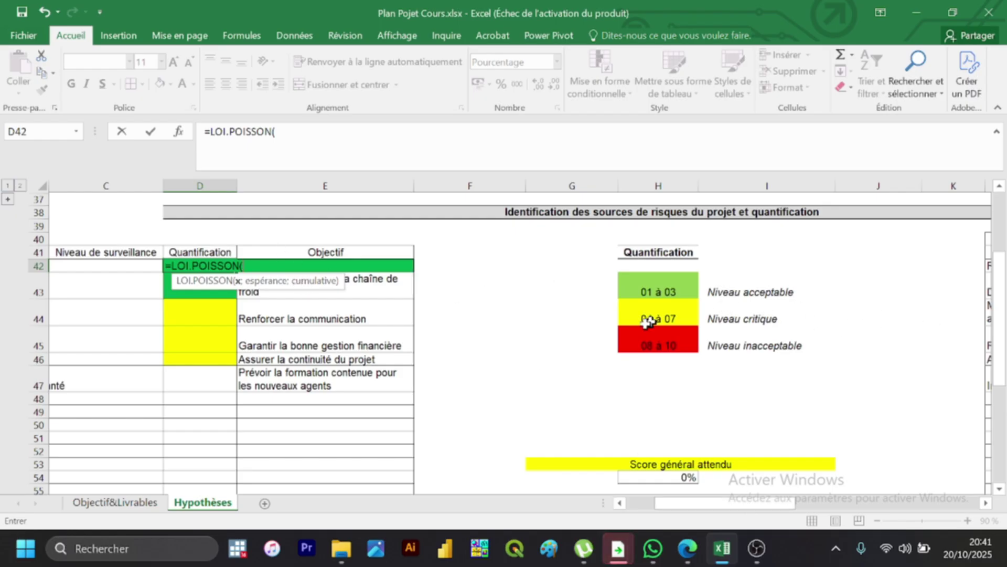
text(4)
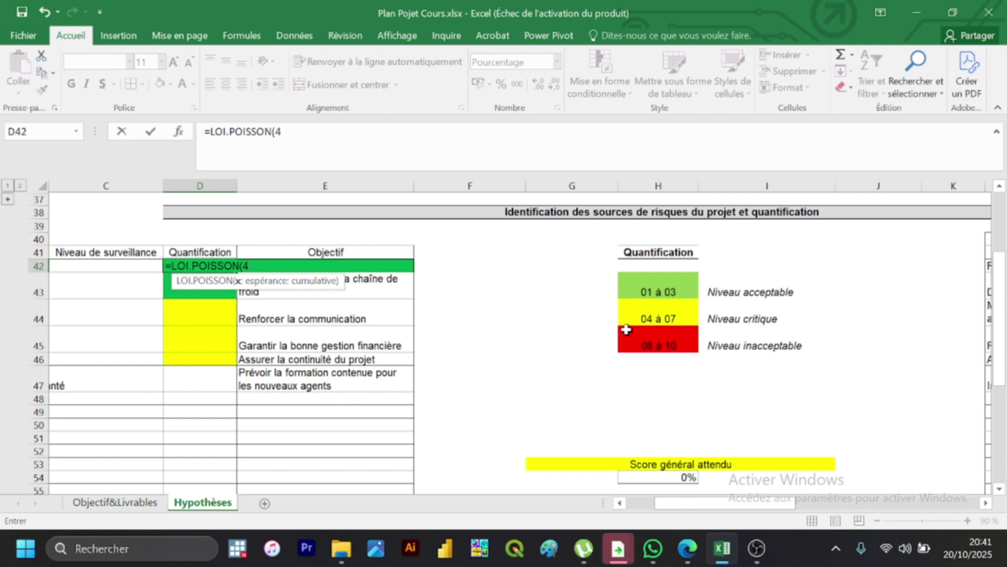
text(;)
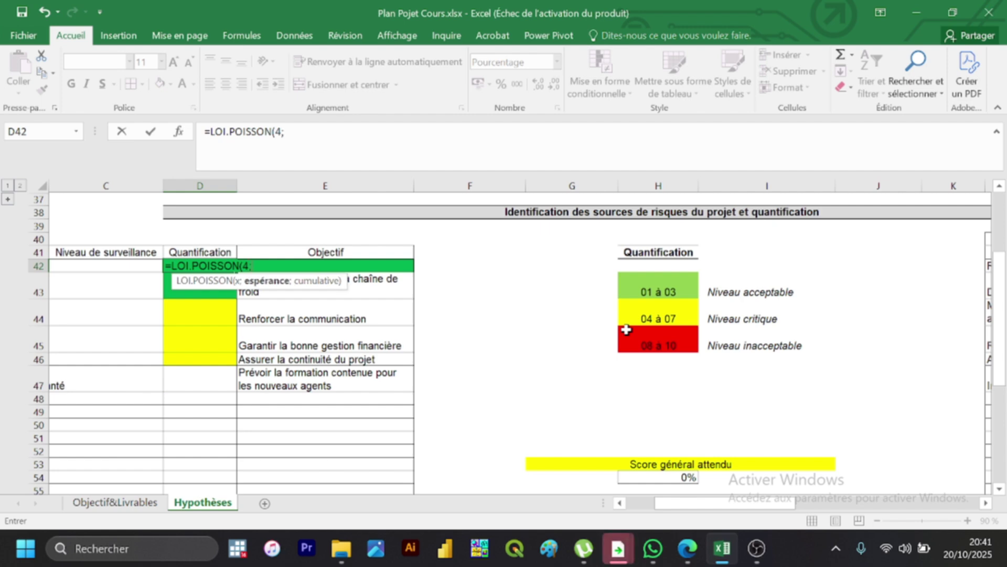
text(5;)
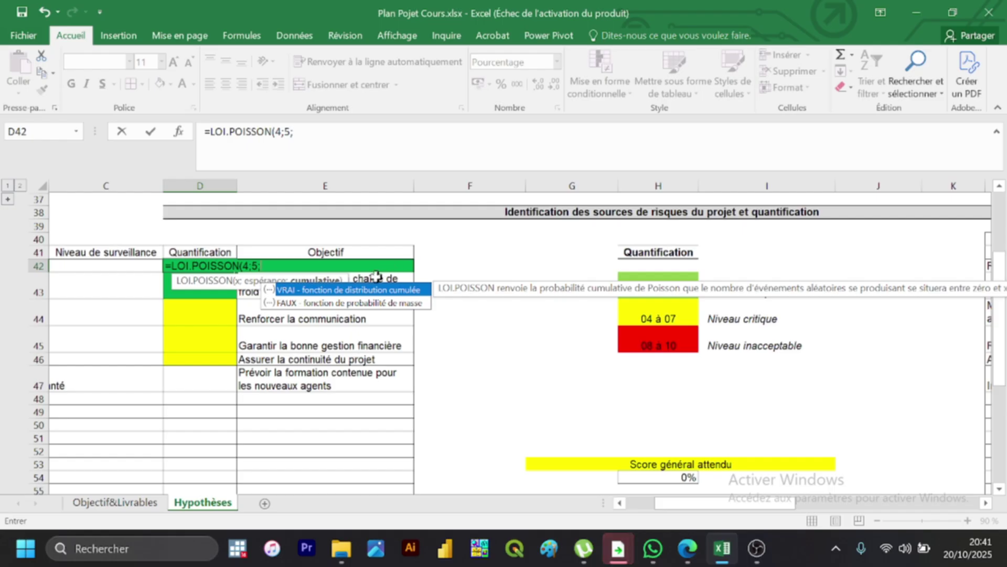
double_click(368, 291)
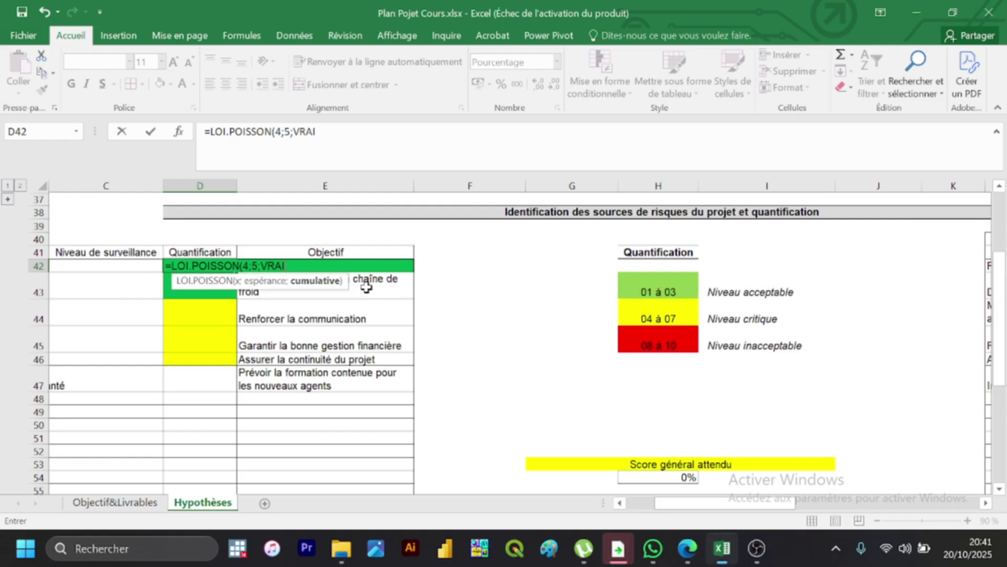
text())
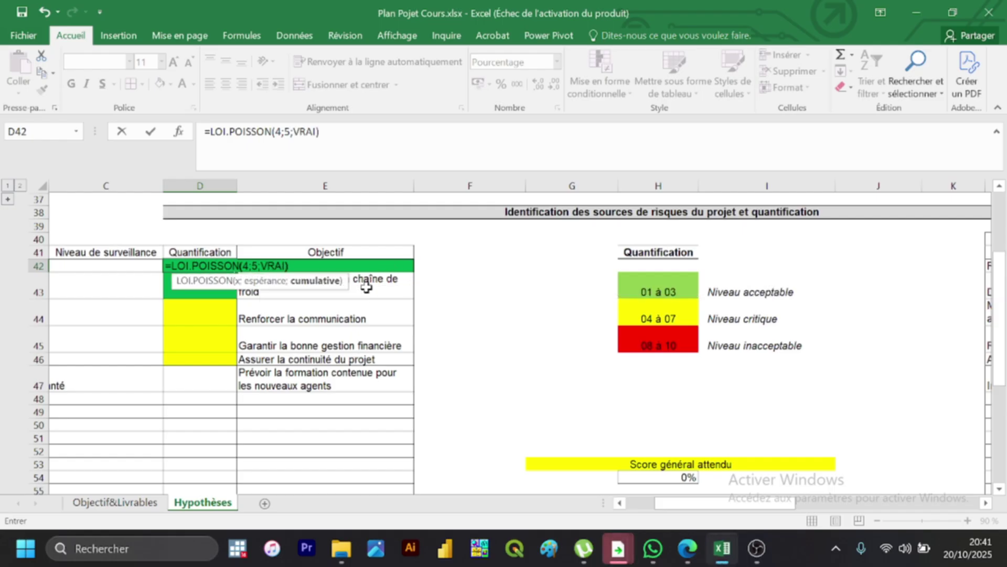
key(Return)
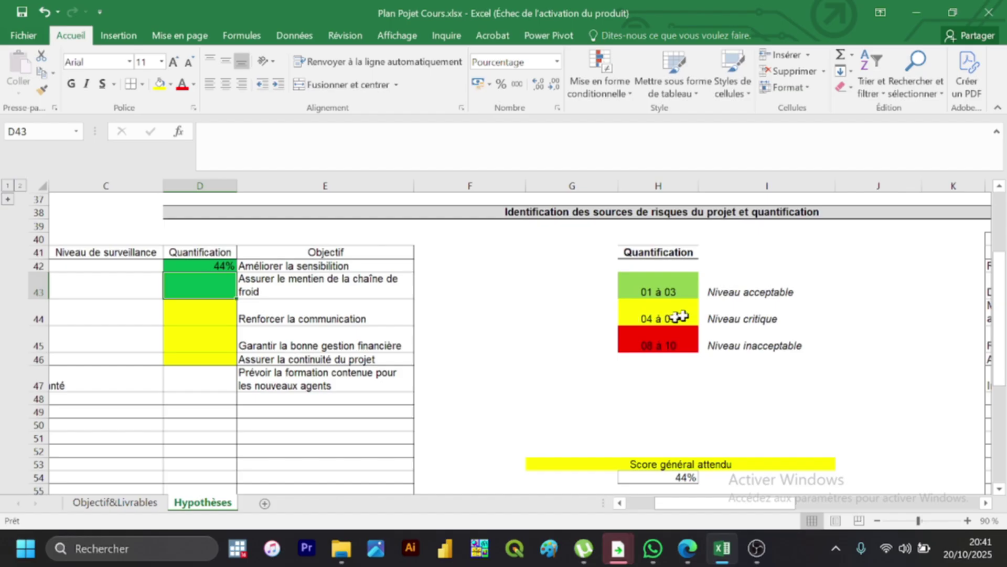
Step: Fill the D42 quantification cell with yellow to mark the critical level
click(196, 264)
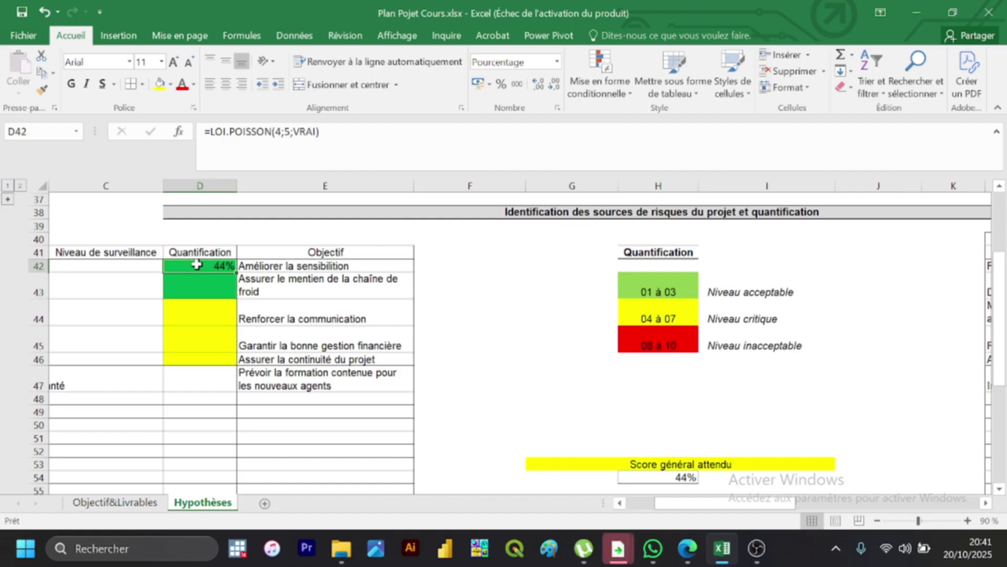
click(160, 84)
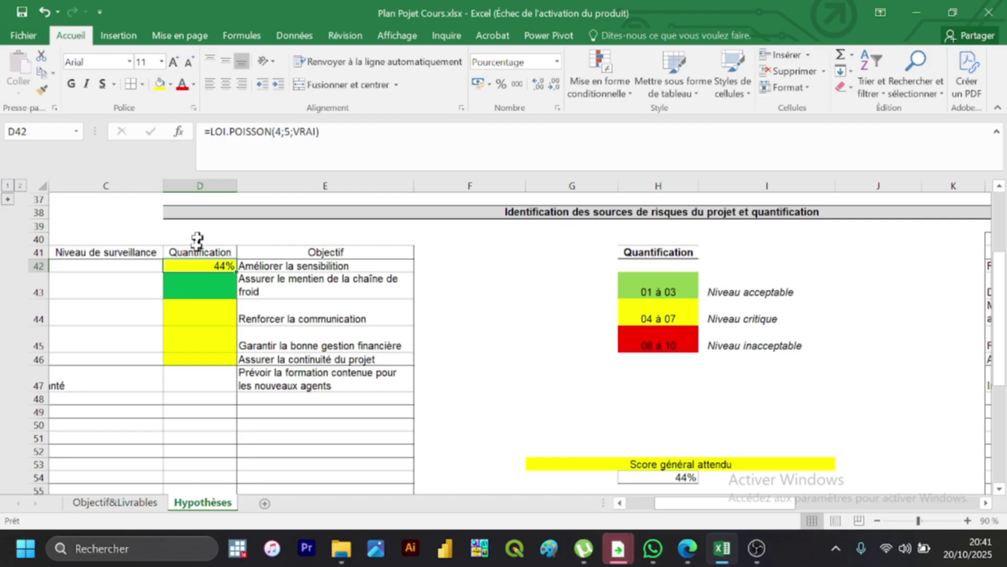
click(193, 290)
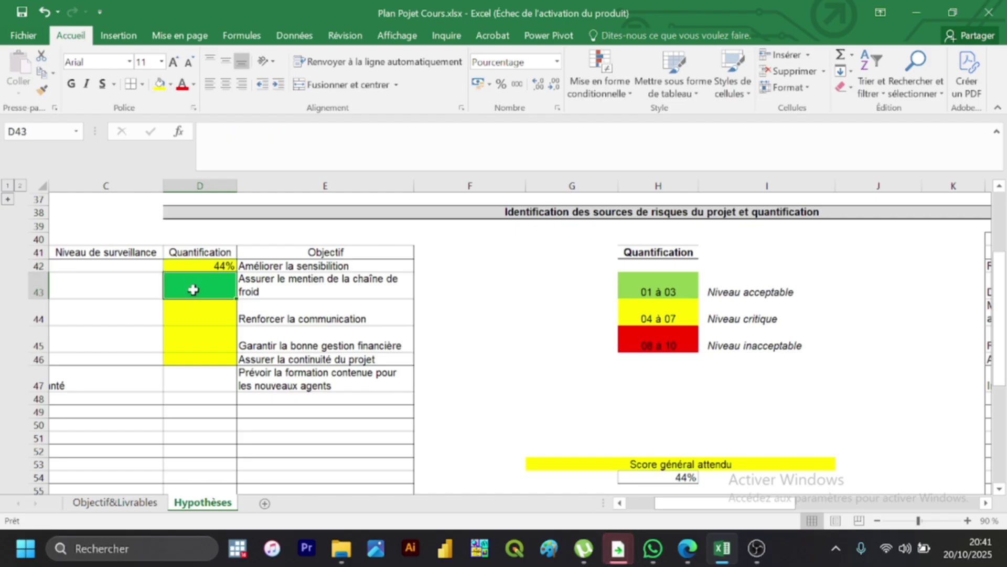
Step: Clear the sum formula from H54 under "Score général attendu"
click(655, 481)
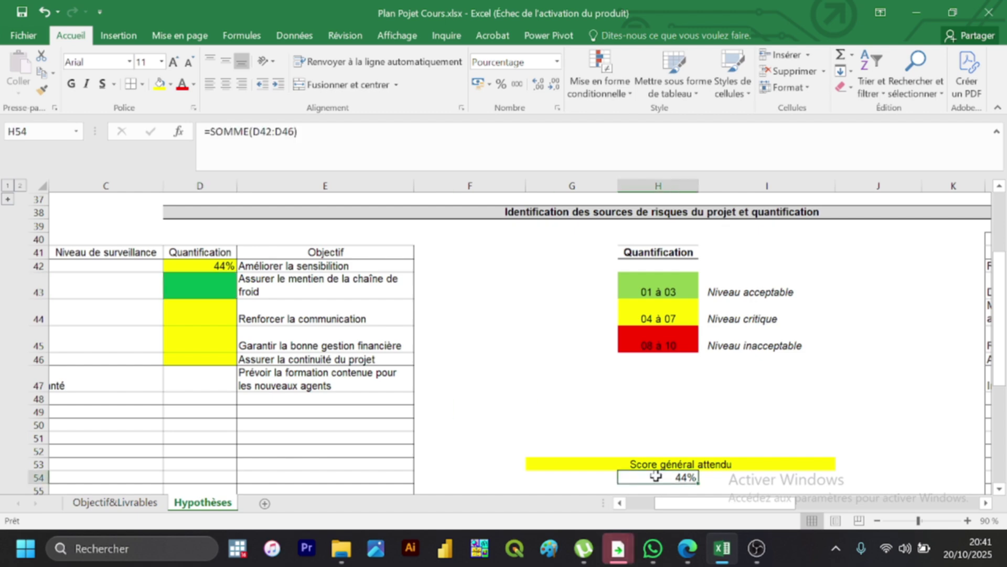
key(Delete)
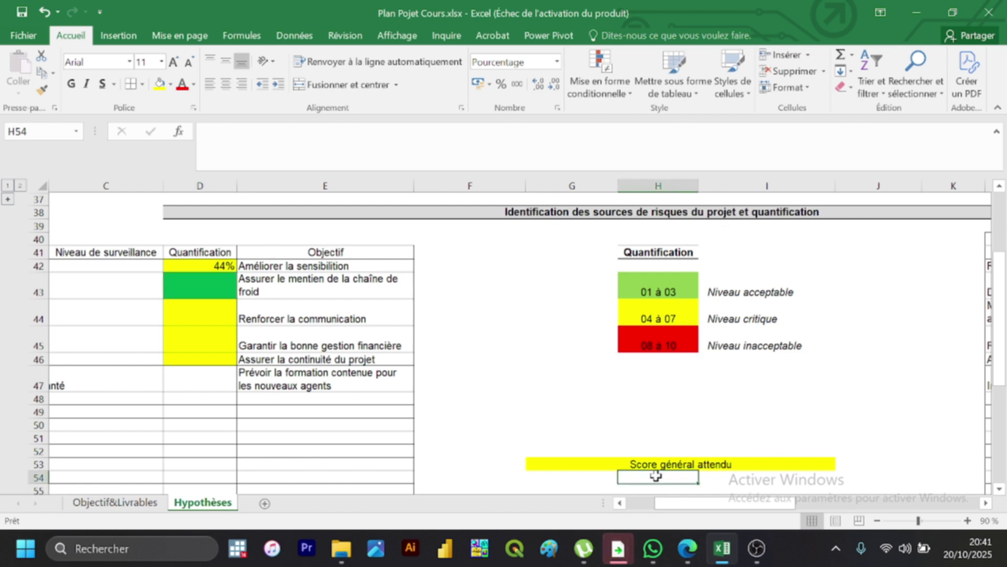
click(216, 284)
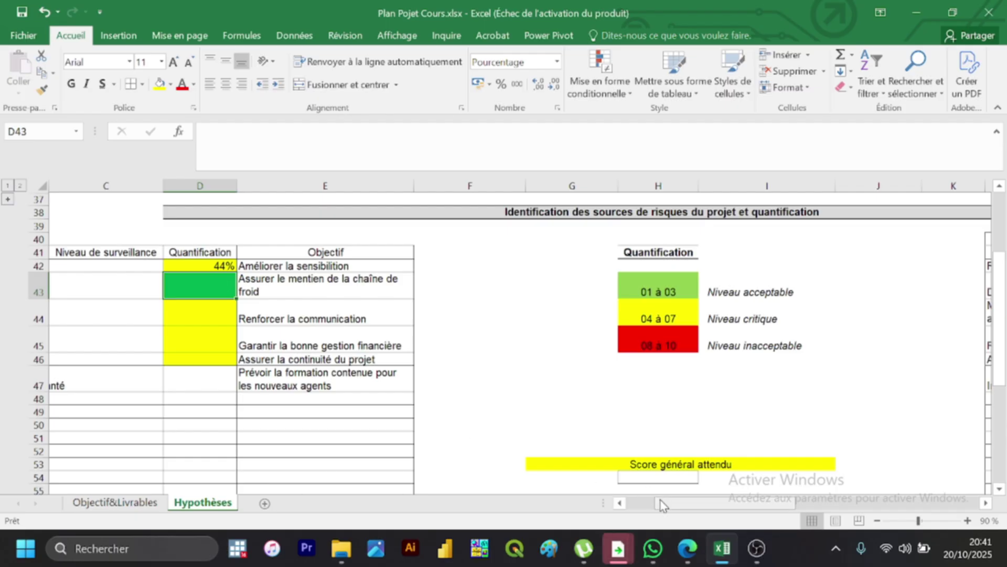
Step: Set the number of occurrences of "Abandon du projets" in M46 of the historical data to 2
drag(660, 500, 708, 508)
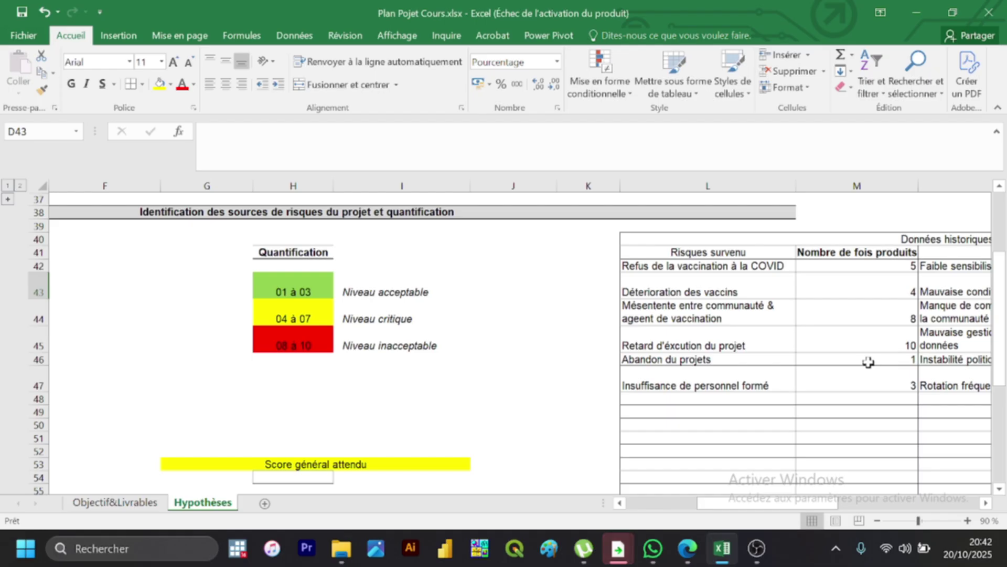
click(869, 362)
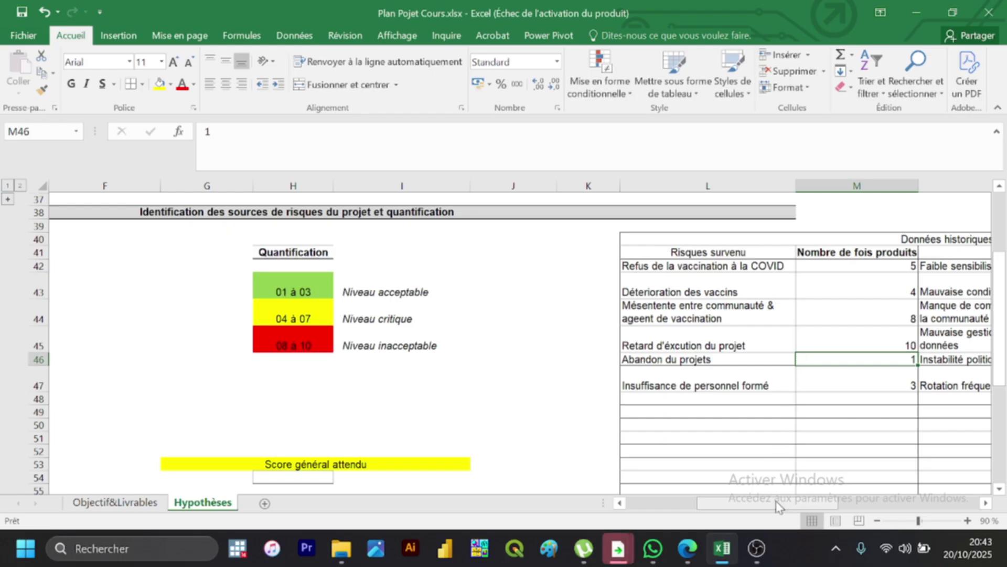
drag(770, 512, 788, 508)
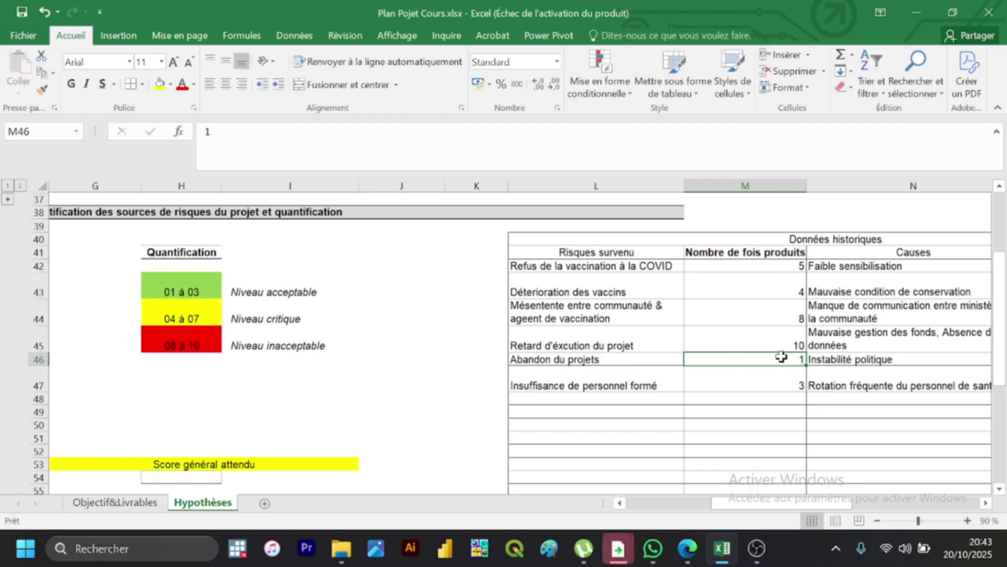
click(624, 358)
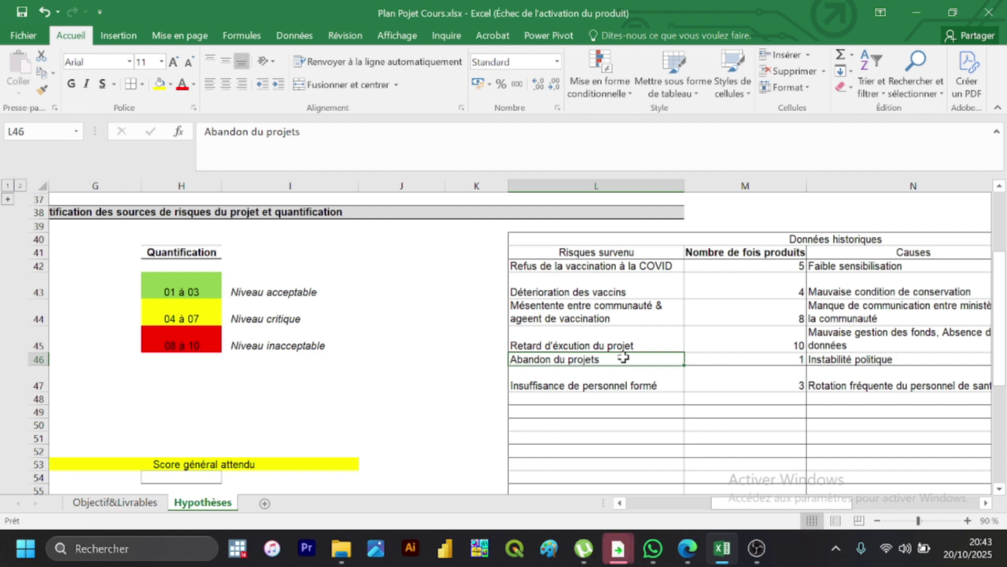
click(760, 360)
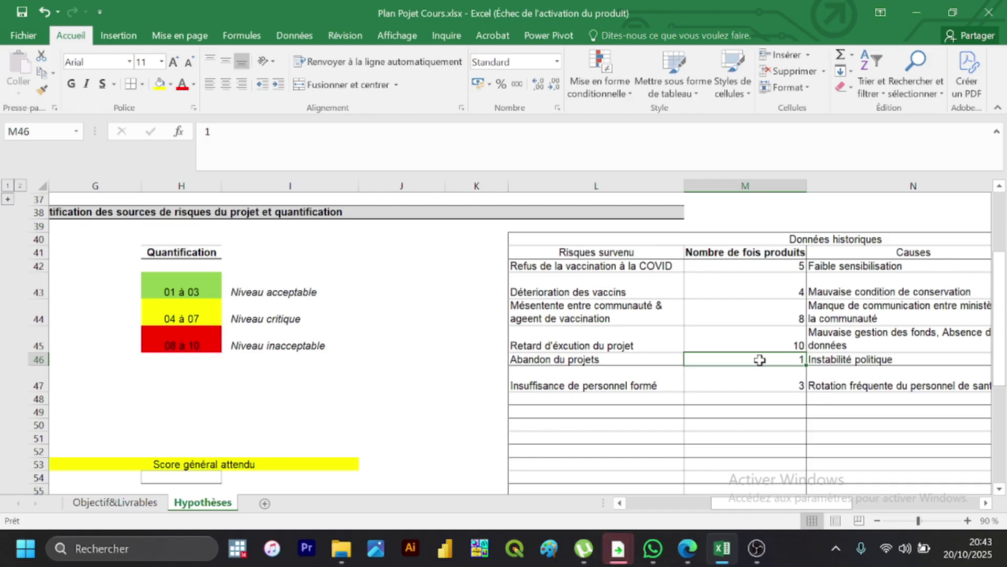
text(2)
key(Return)
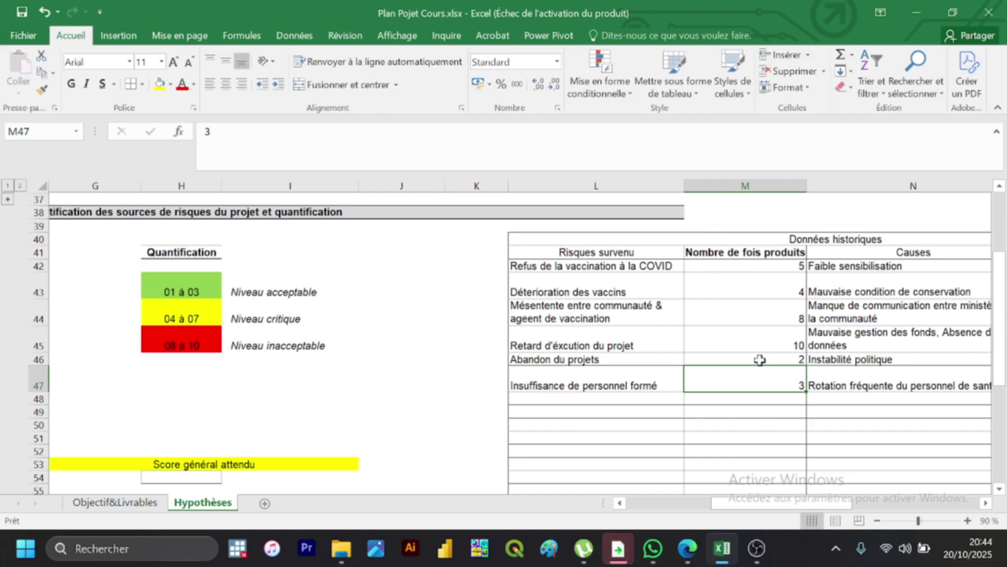
click(760, 360)
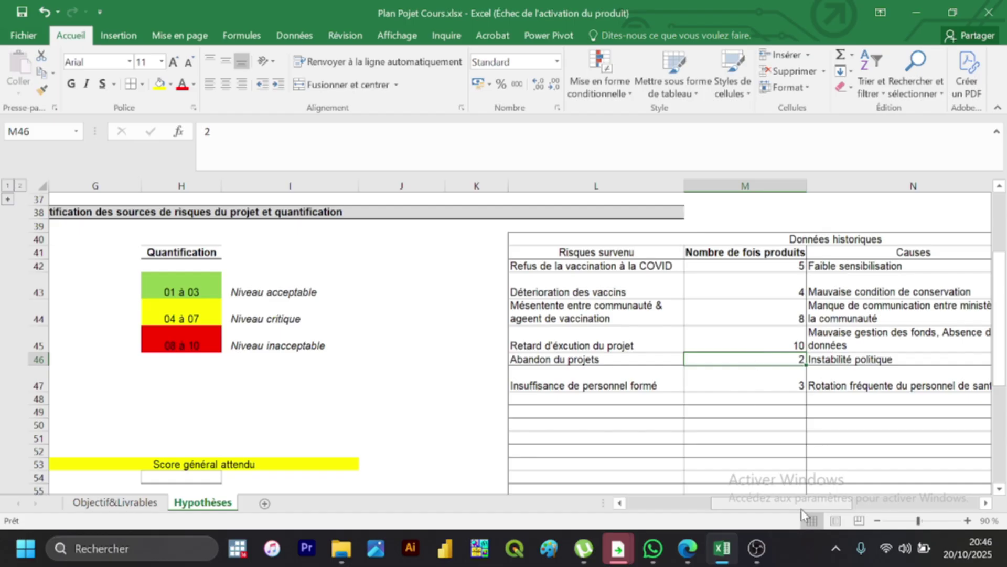
Step: Enter =LOI.POISSON(3;4;VRAI) in D43 as the quantification of "Mauvaise condition de conservation"
drag(792, 504, 727, 514)
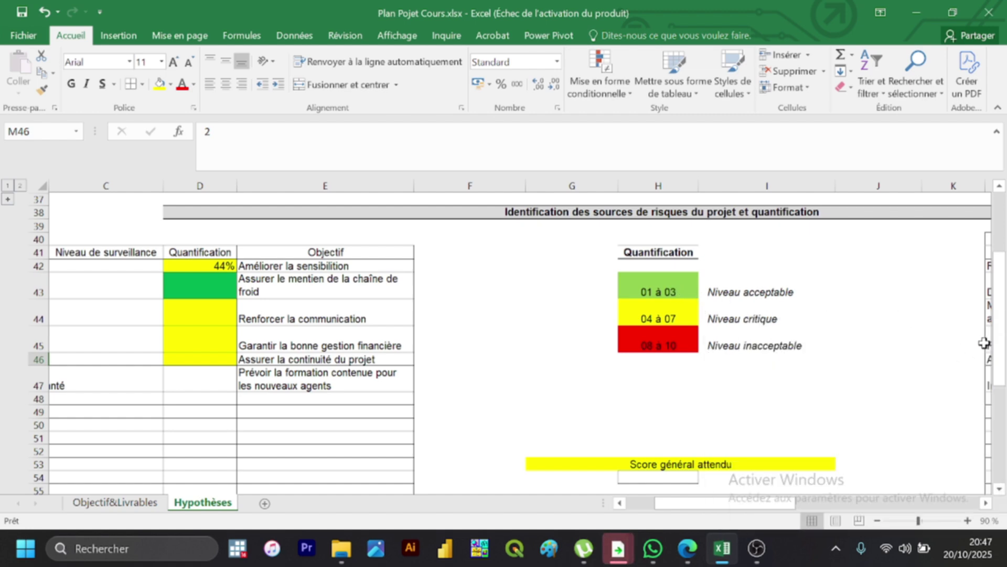
click(197, 285)
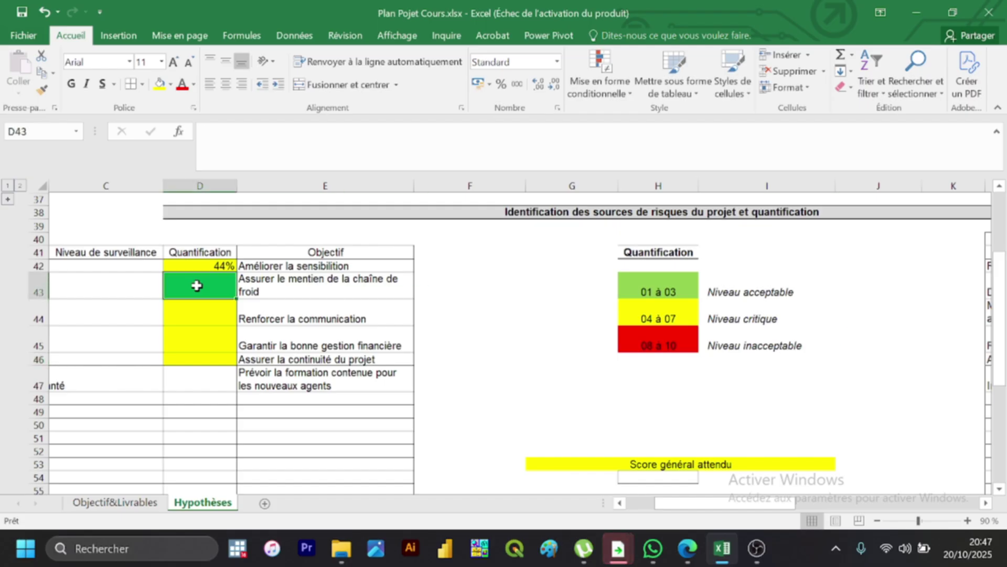
text(=LOI)
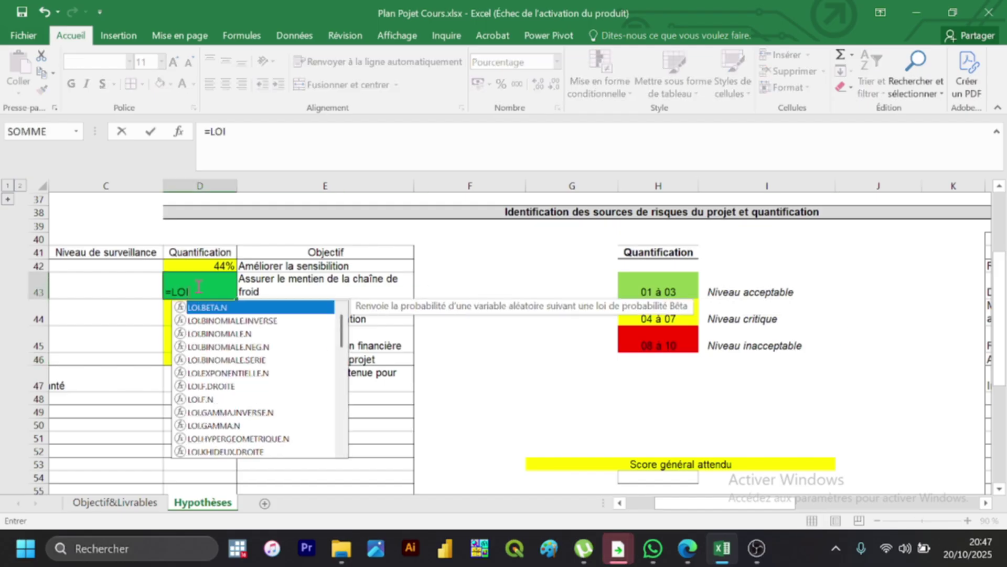
text(.POI)
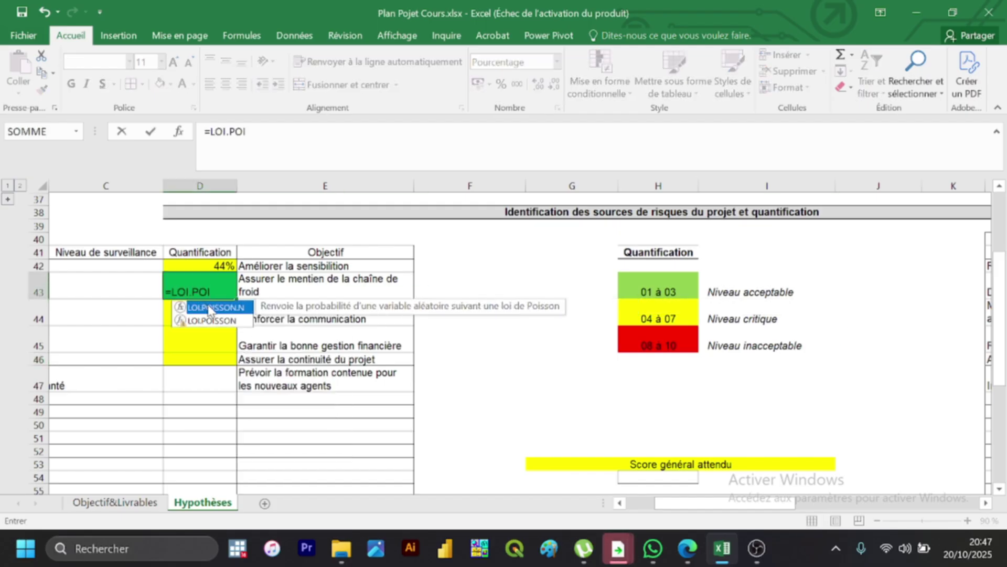
double_click(211, 319)
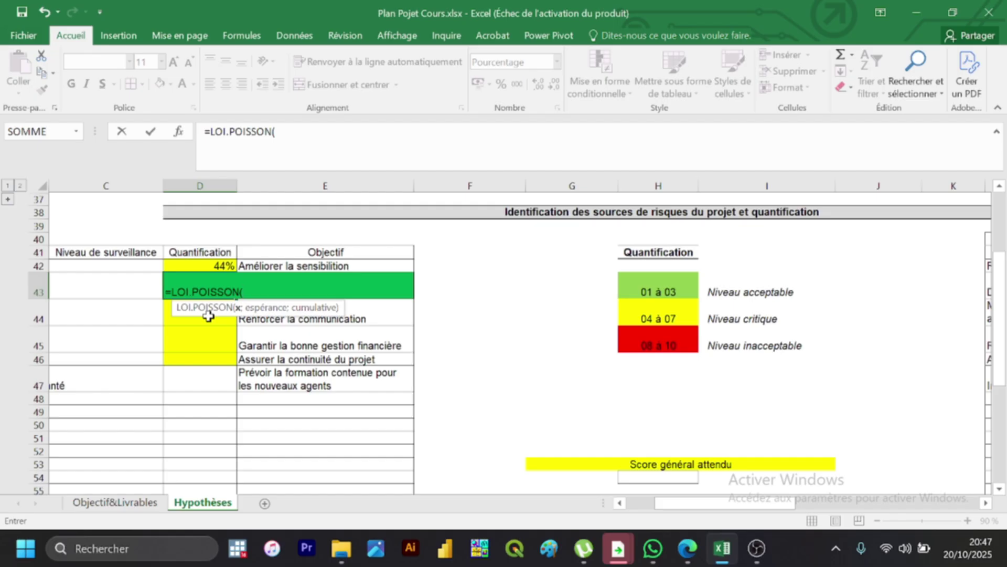
text(;)
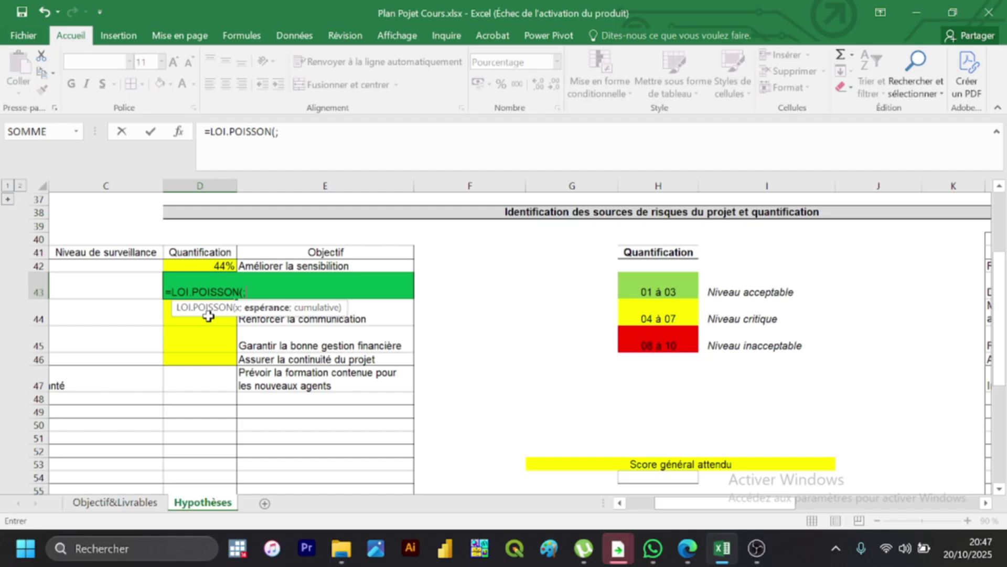
key(BackSpace)
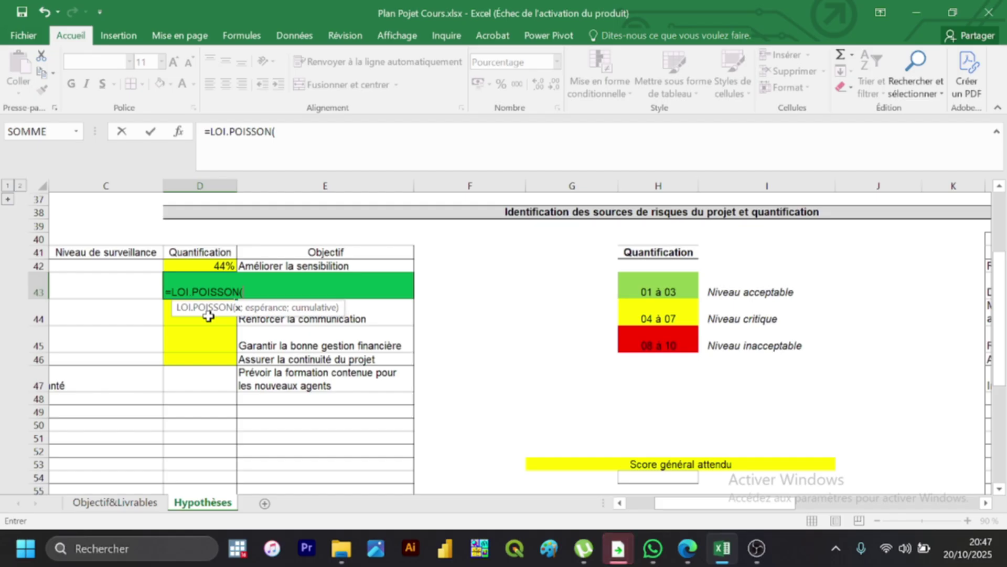
text(3;)
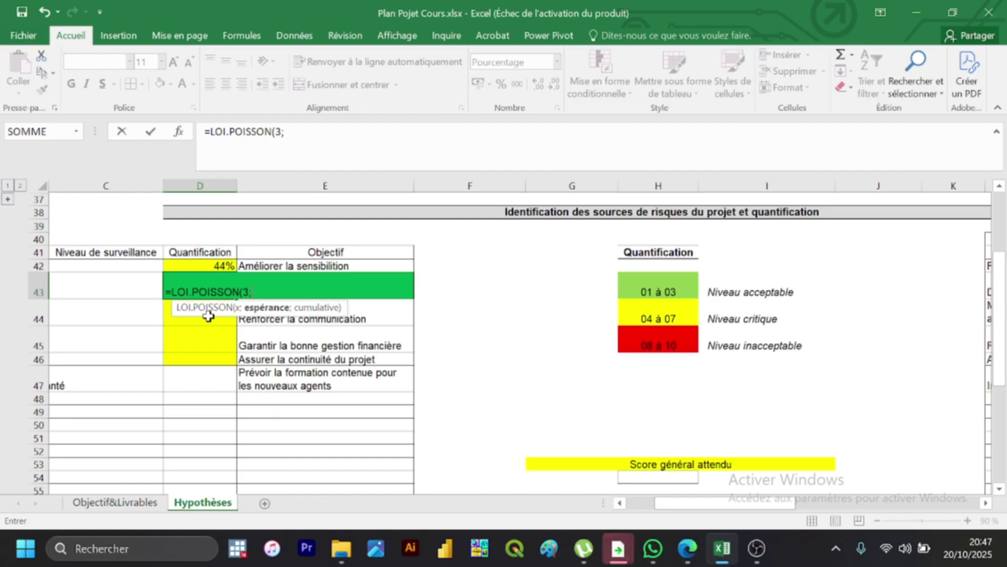
text(4;VR)
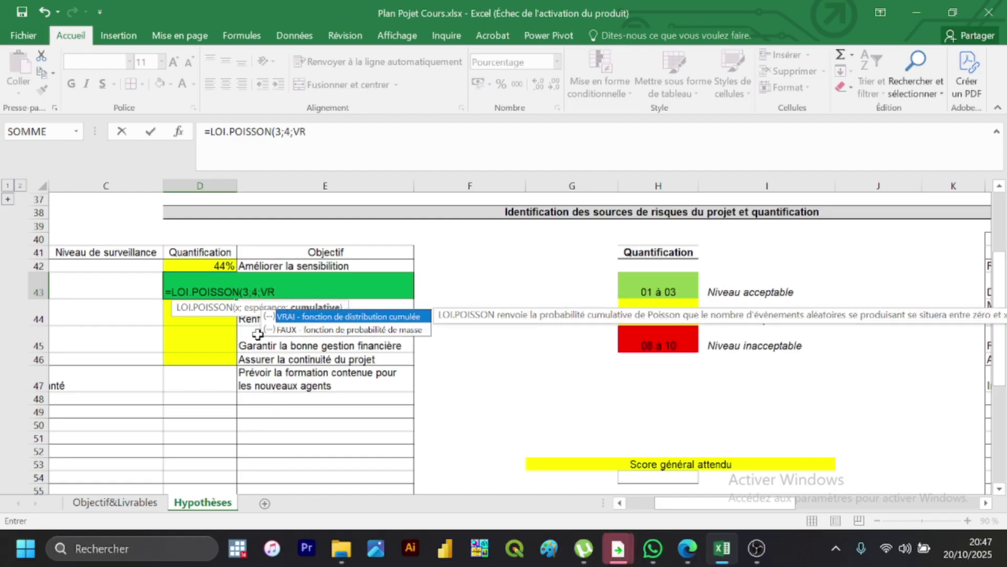
double_click(325, 317)
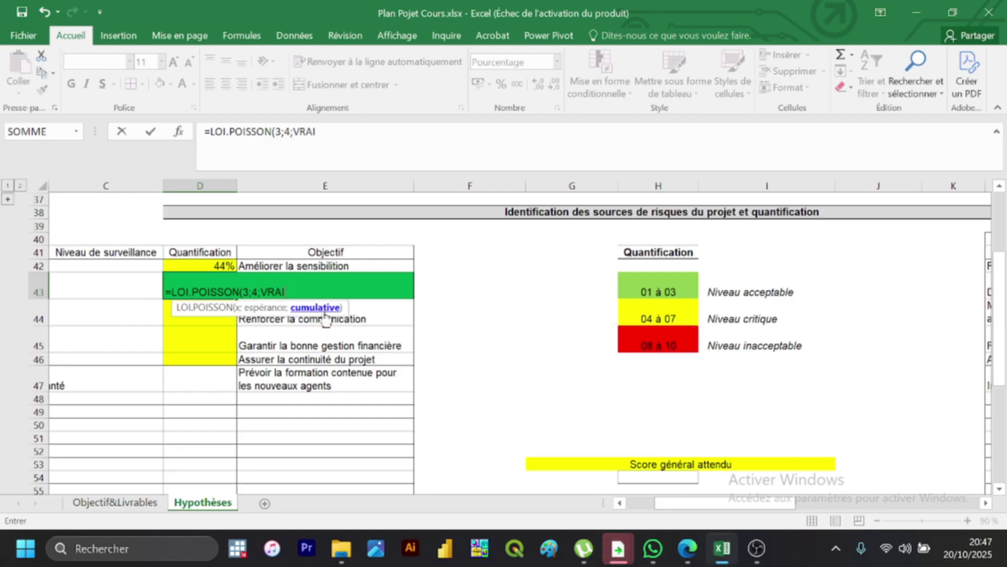
text())
key(Return)
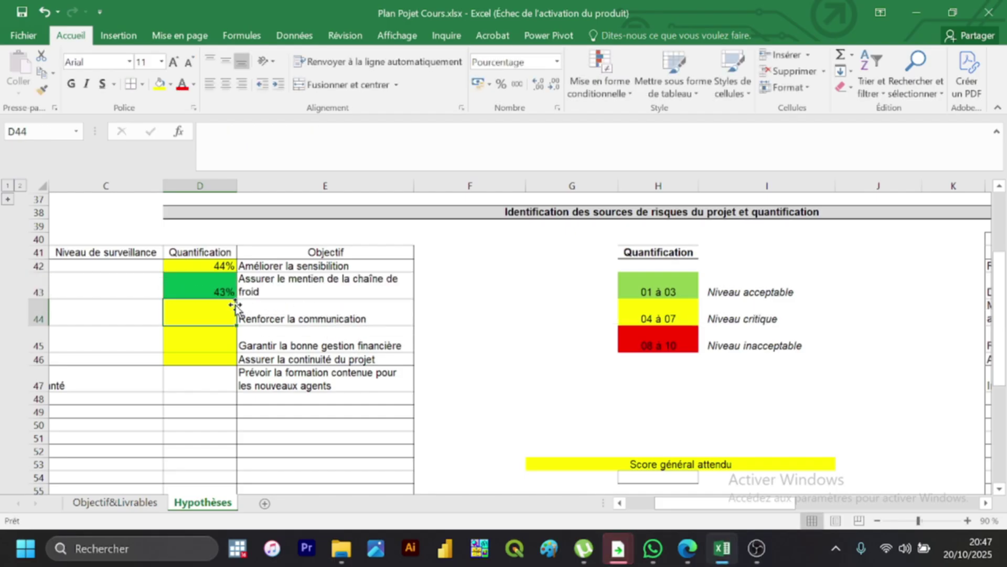
Step: Fill the D43 quantification cell with yellow and remove the fill from cells D44 to D46
click(217, 286)
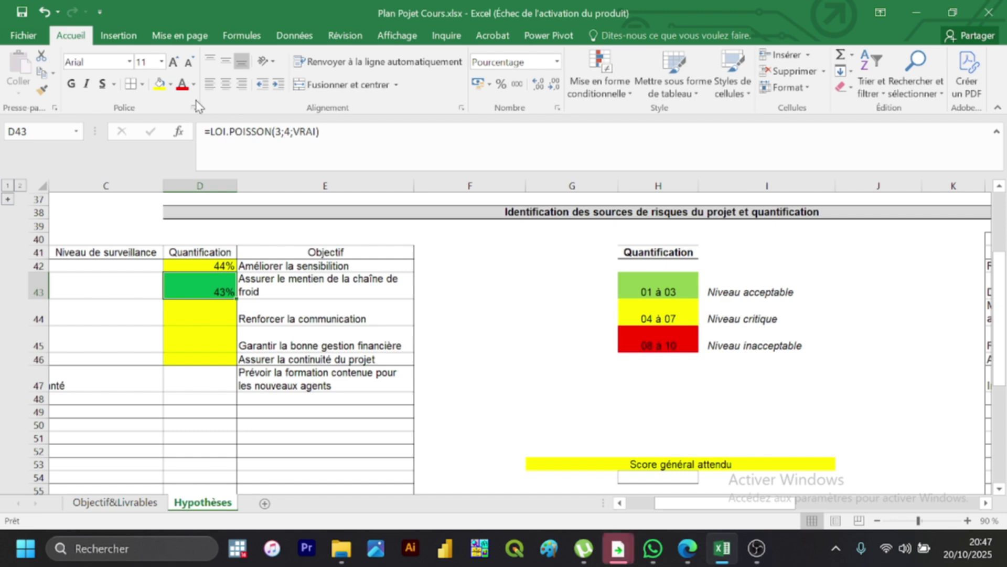
click(160, 85)
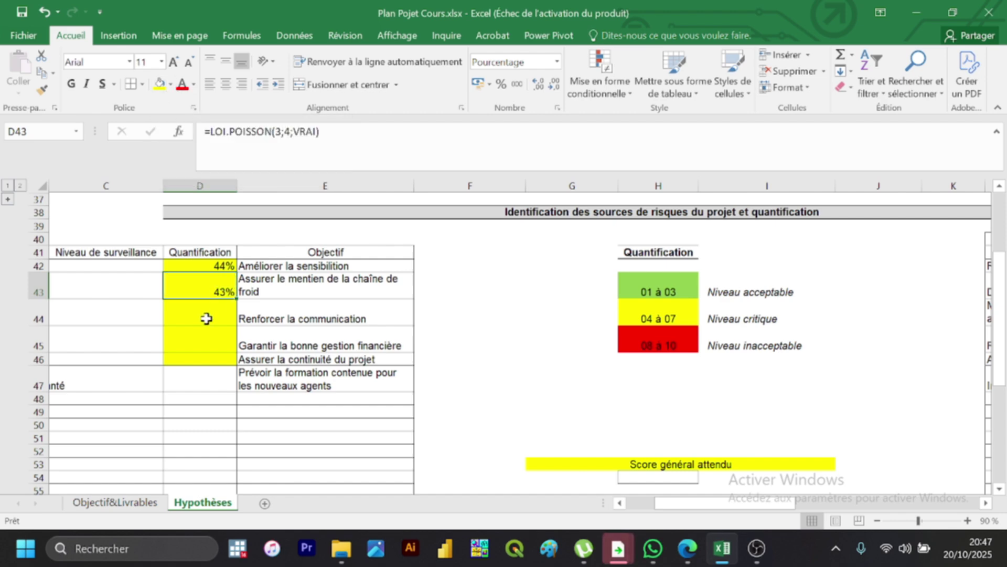
drag(202, 315, 196, 361)
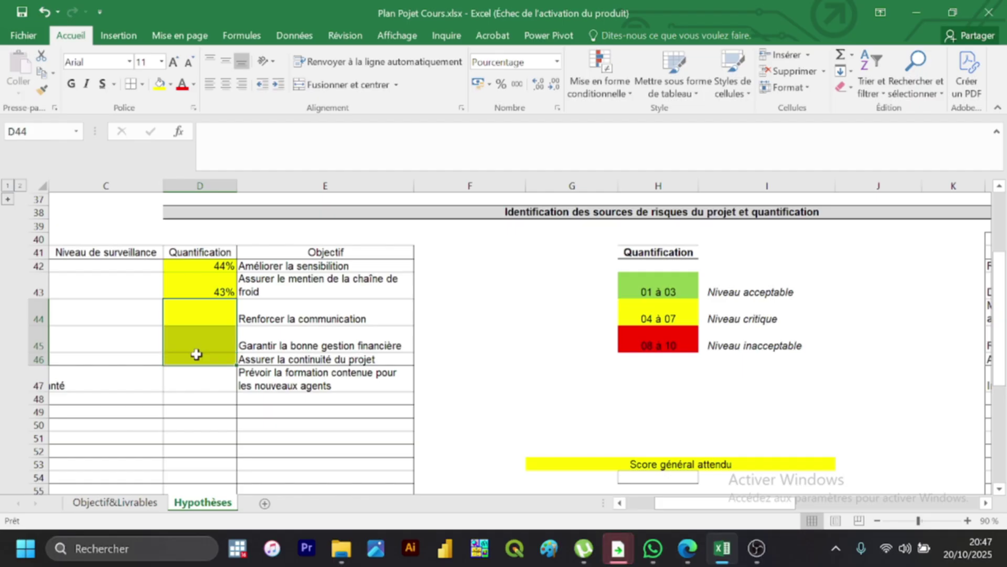
click(171, 86)
click(174, 216)
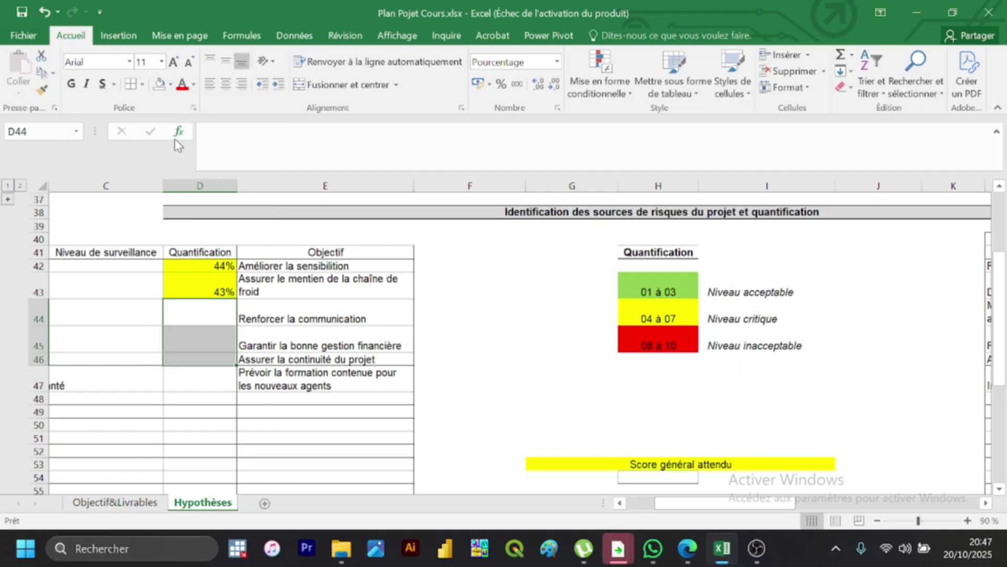
click(199, 312)
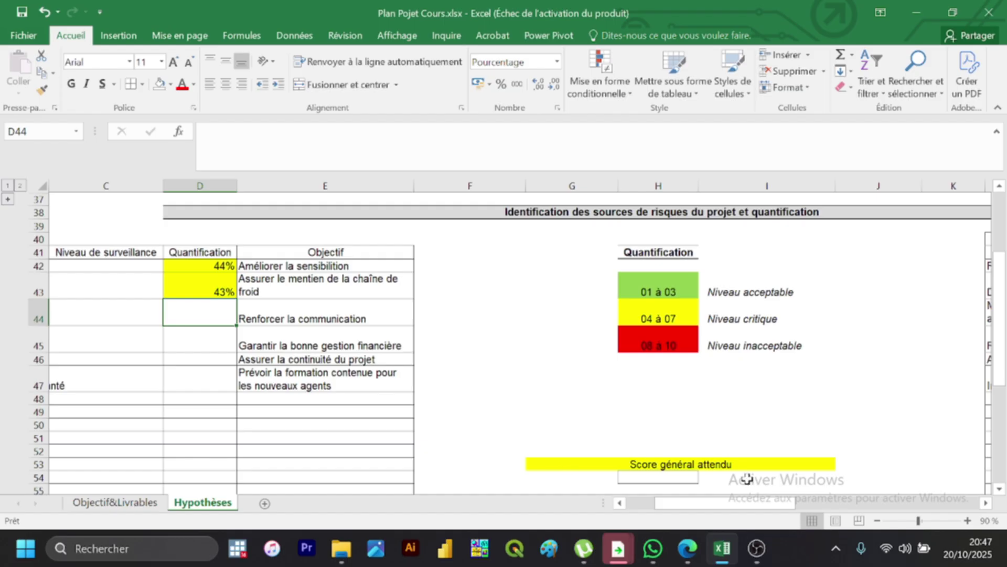
mouse_move(719, 509)
mouse_down()
mouse_move(766, 506)
mouse_move(718, 508)
mouse_up()
text(=)
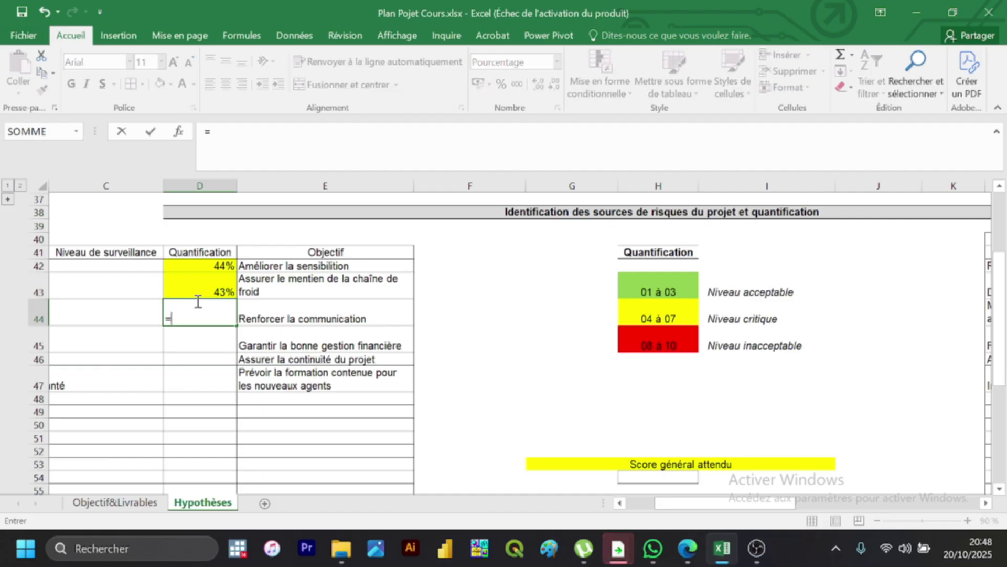
text(LOI)
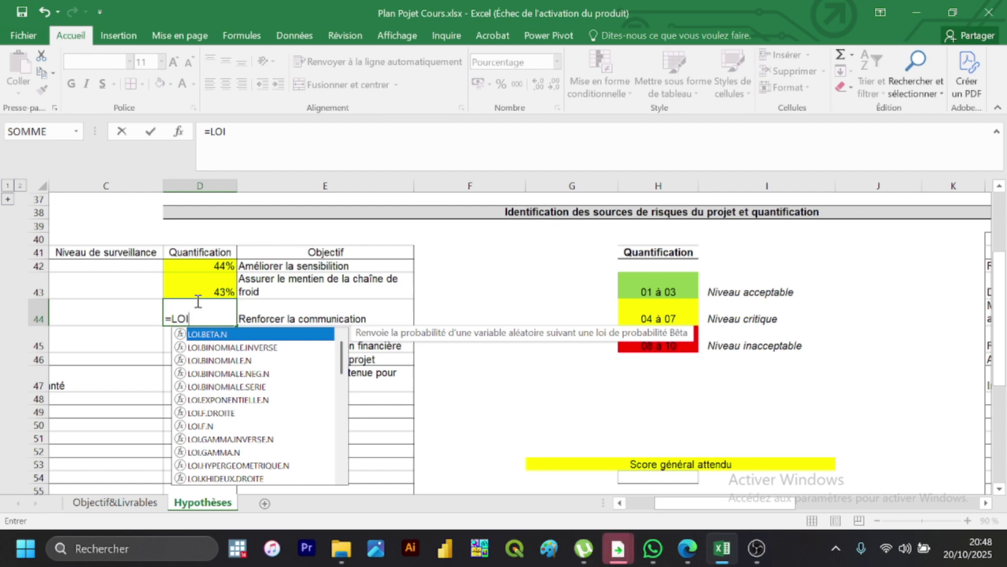
key(BackSpace)
key(BackSpace)
key(BackSpace)
key(BackSpace)
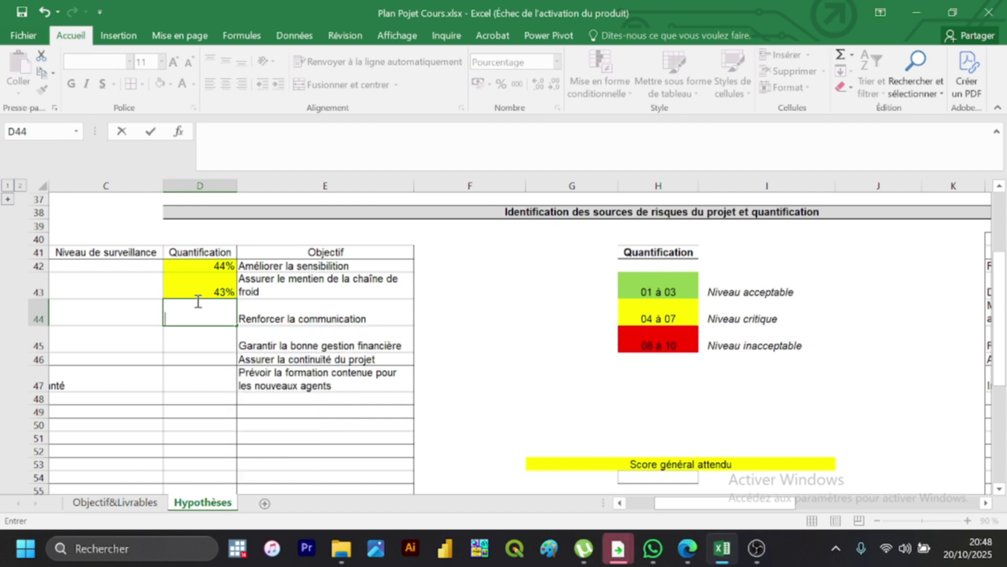
click(214, 344)
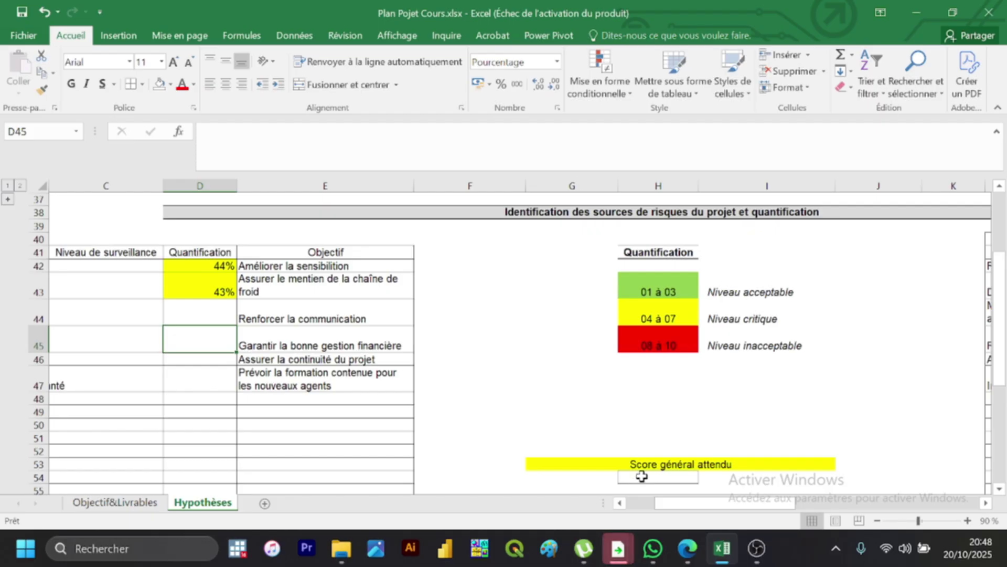
Step: Enter =LOI.POISSON(7;8;VRAI) in D44 as the quantification of the communication risk between ministry and community
click(183, 312)
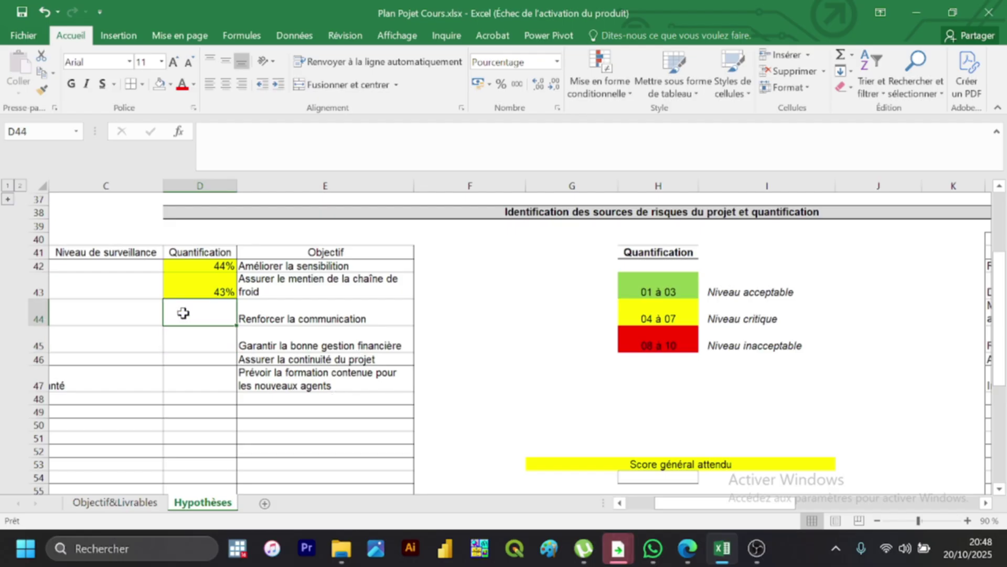
text(=LOI)
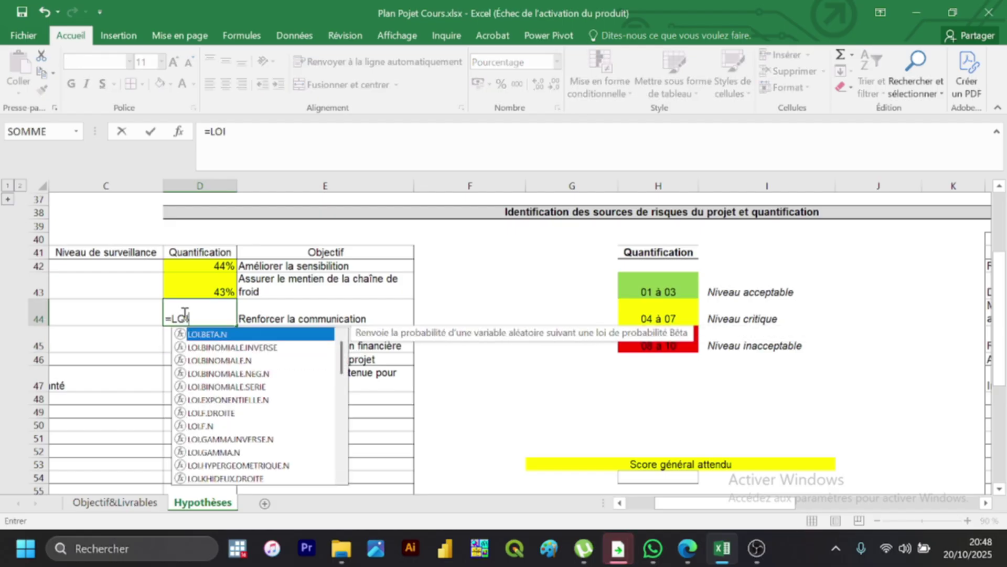
text(.PO)
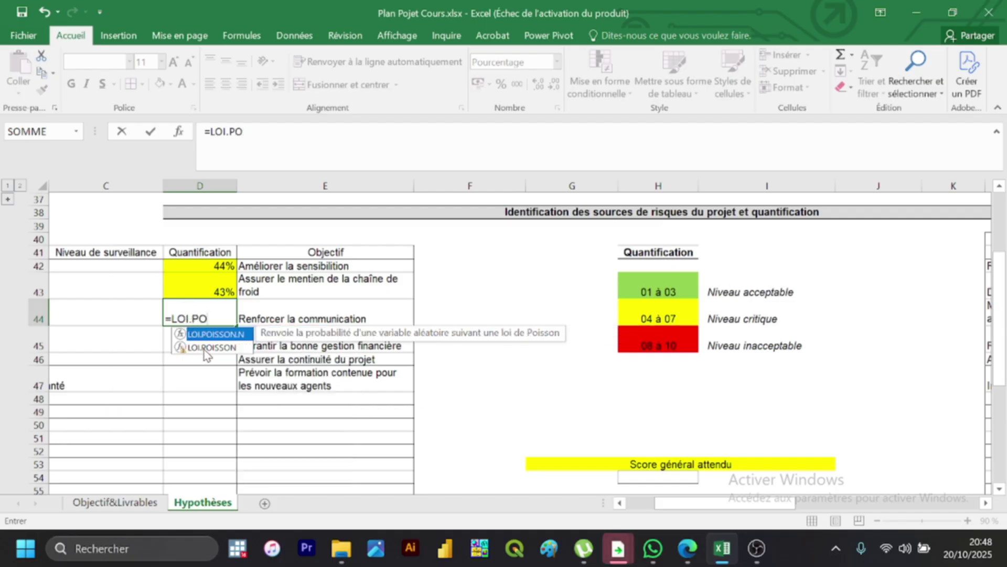
double_click(208, 347)
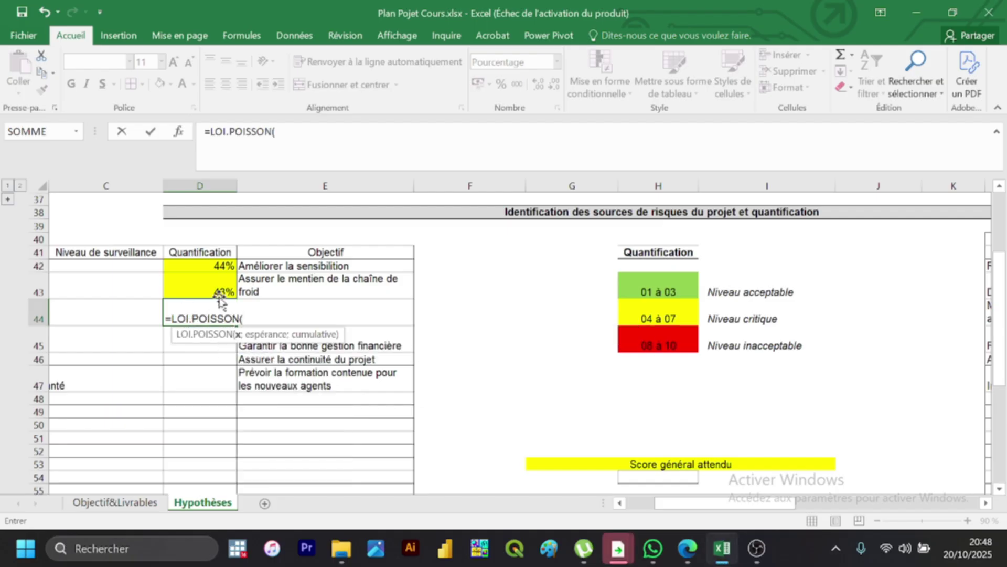
text(7;8)
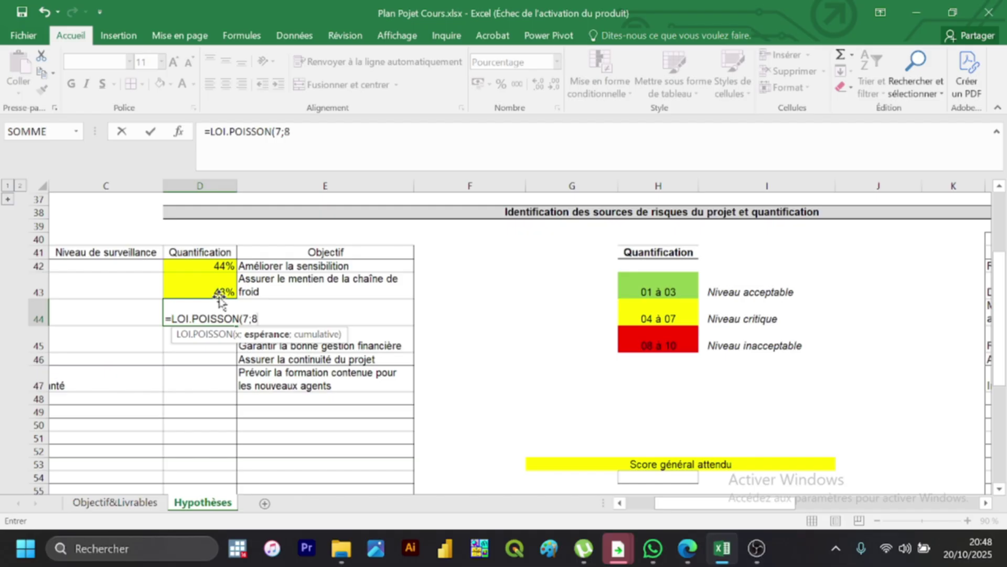
text(;)
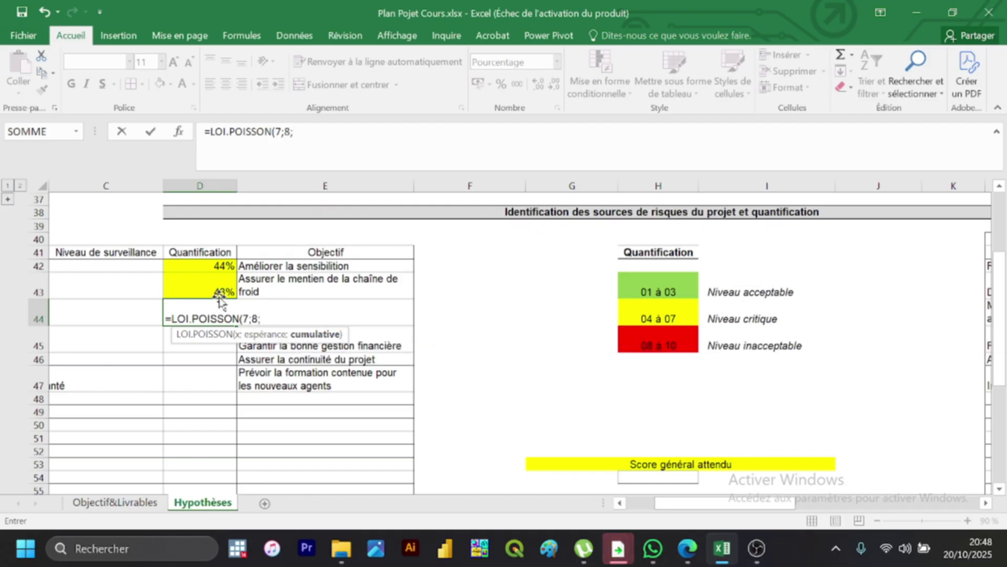
key(BackSpace)
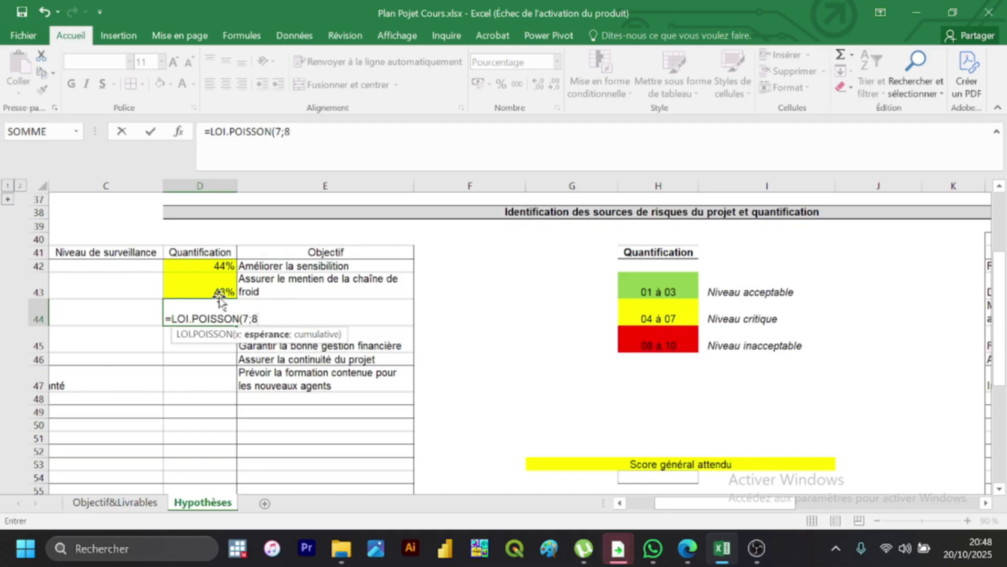
text(;)
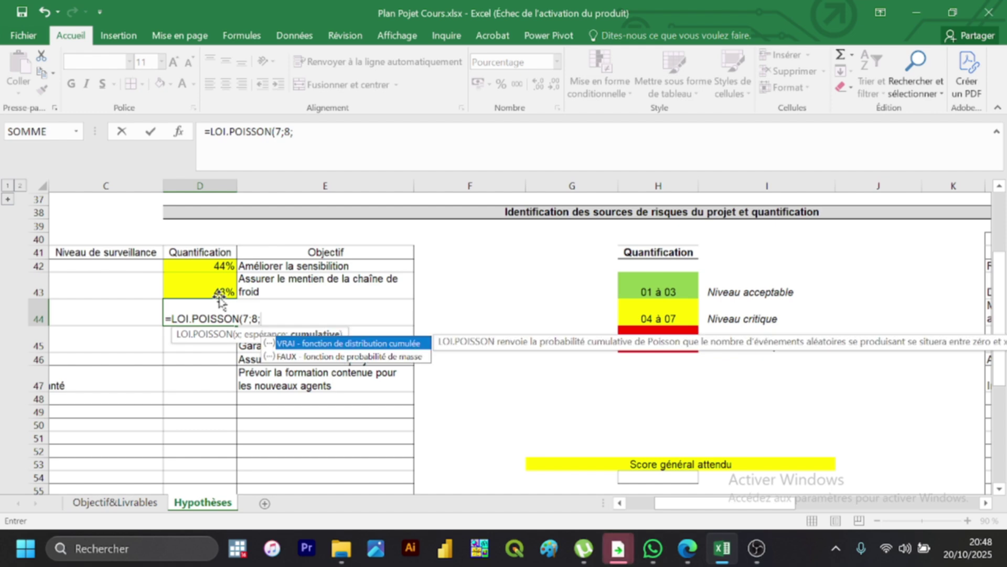
double_click(309, 344)
text())
key(Return)
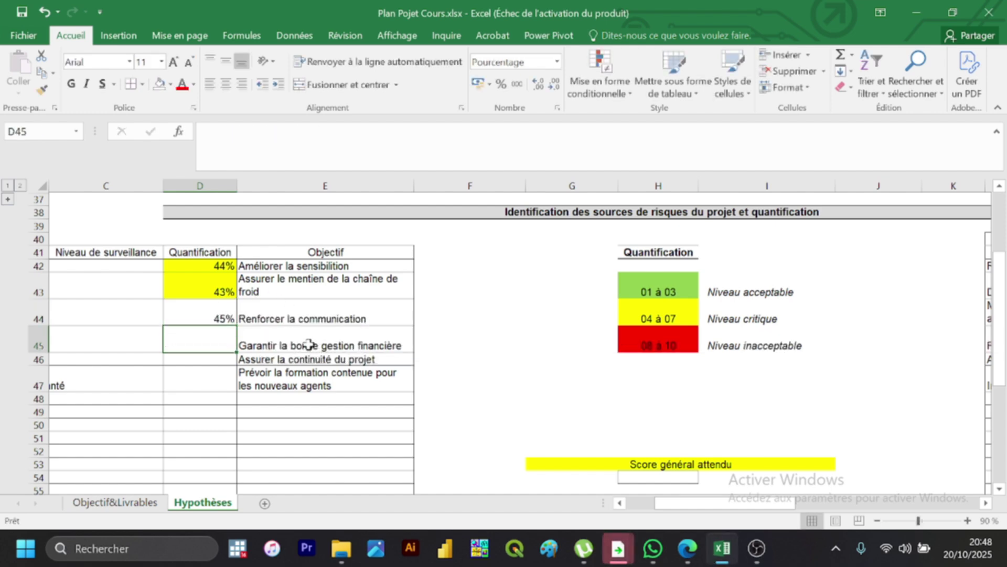
Step: Fill the D44 quantification cell with yellow to mark the critical level
click(217, 313)
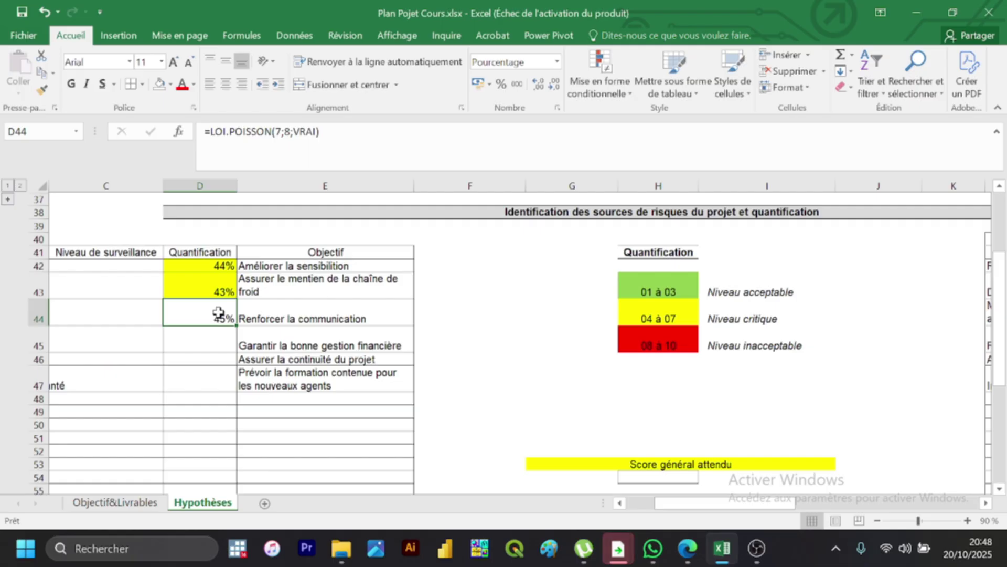
click(169, 86)
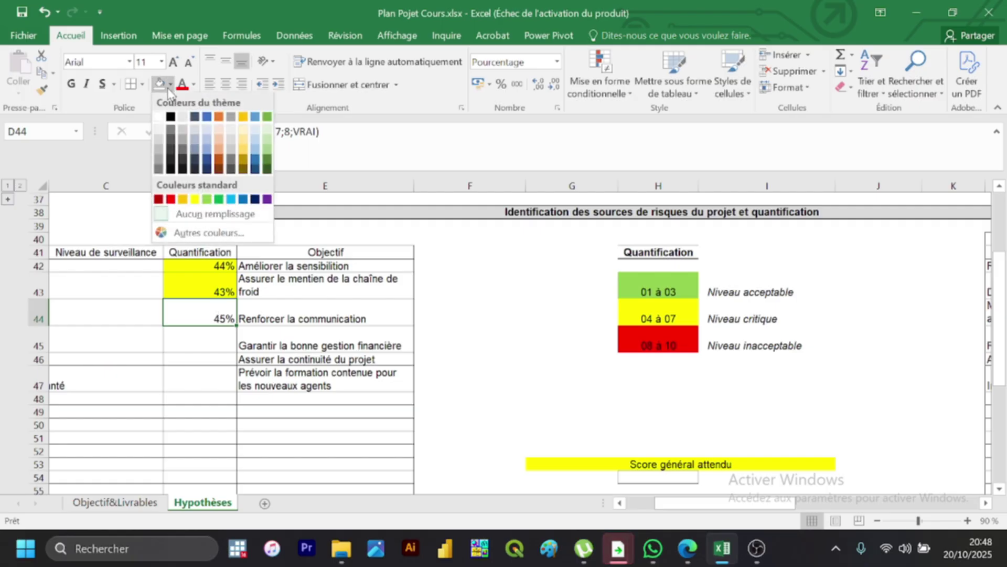
click(194, 199)
Step: Enter =LOI.POISSON(8;10;VRAI) in D45 as the quantification of "Mauvaise gestion des fonds, Absence de données"
click(211, 342)
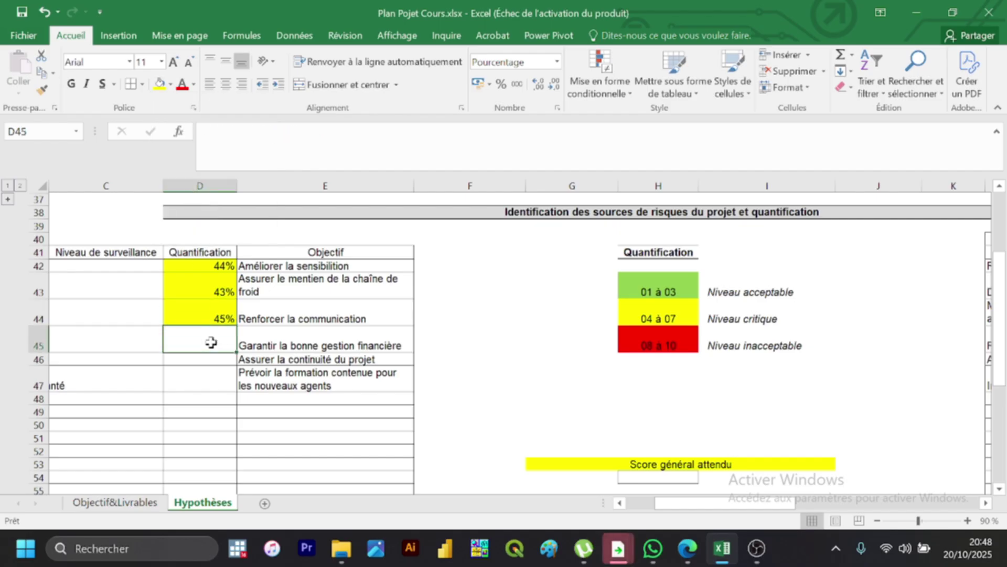
drag(692, 499, 668, 512)
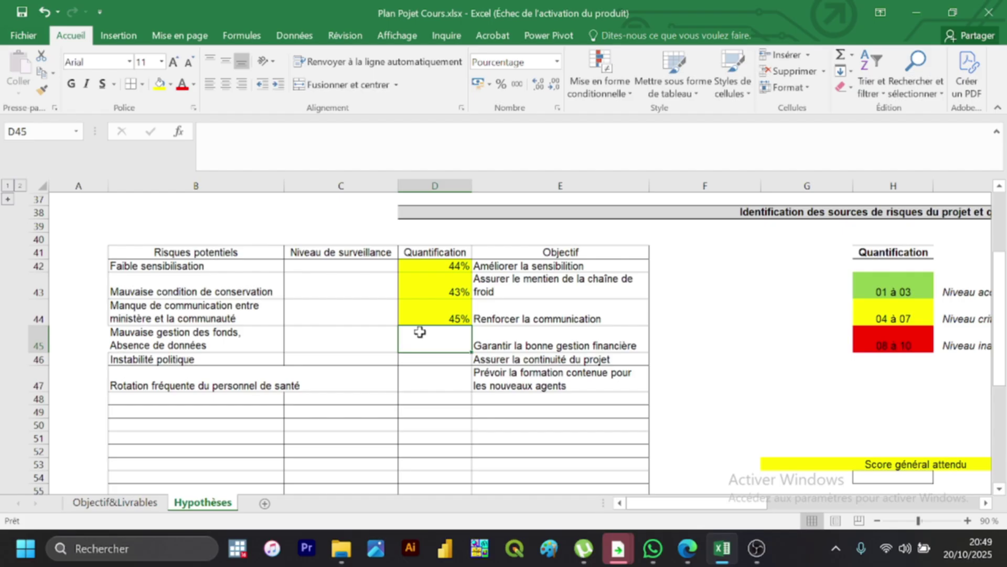
text(=LOI)
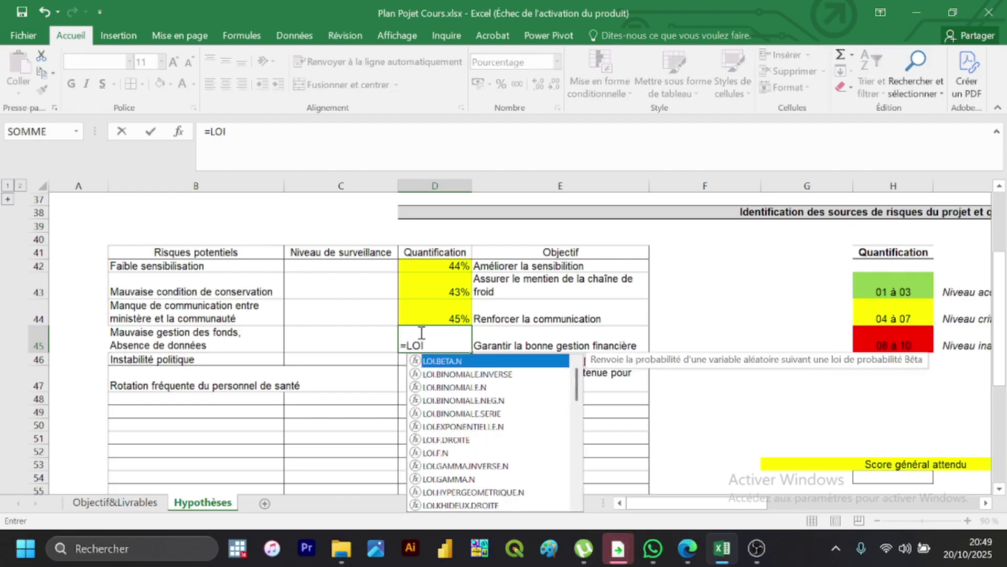
text(.POI)
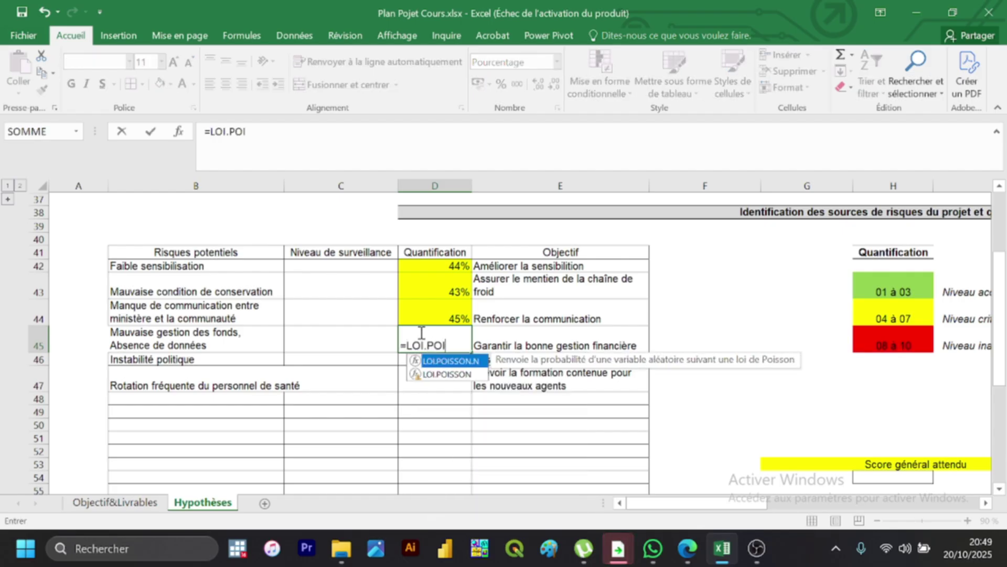
double_click(441, 374)
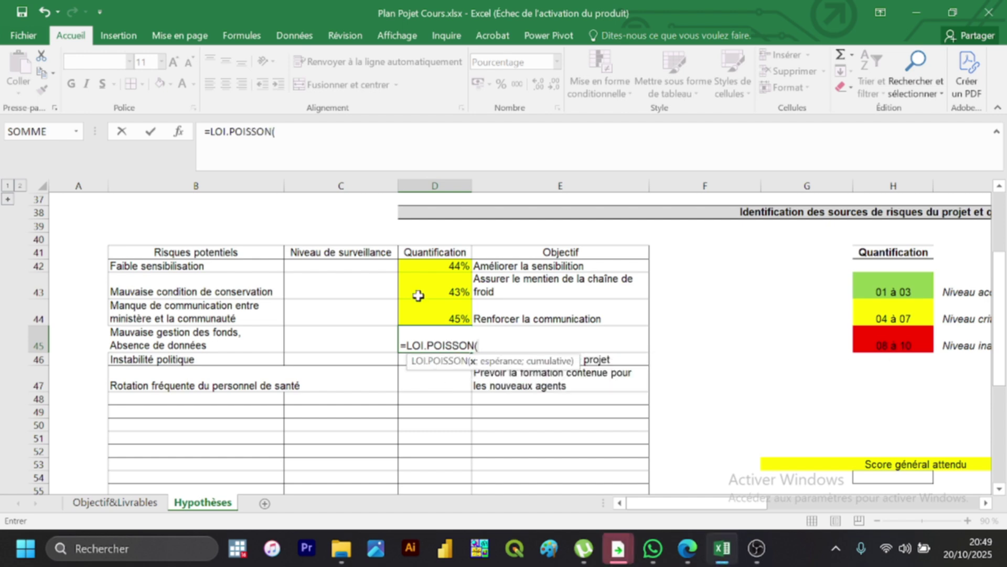
text(_;)
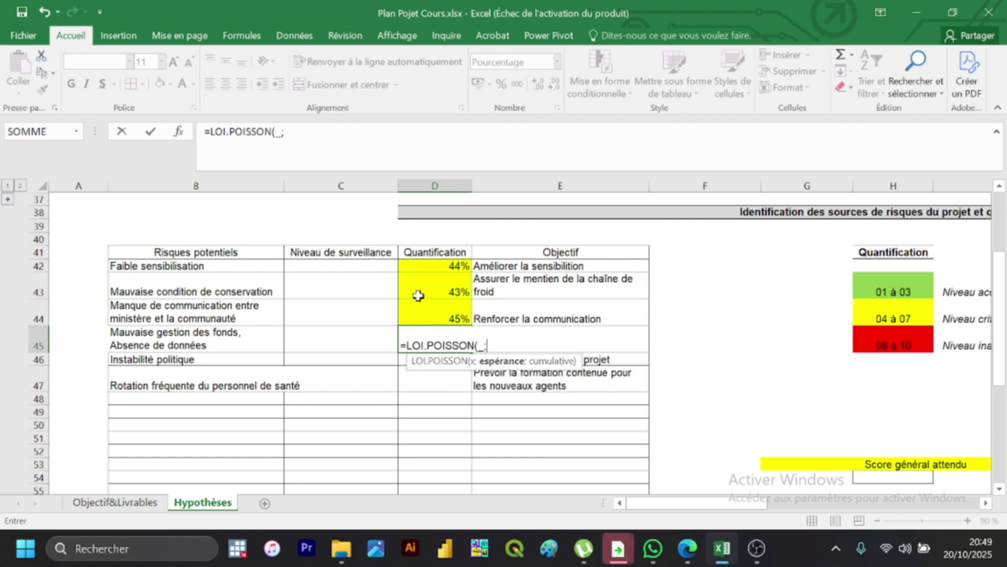
text(10)
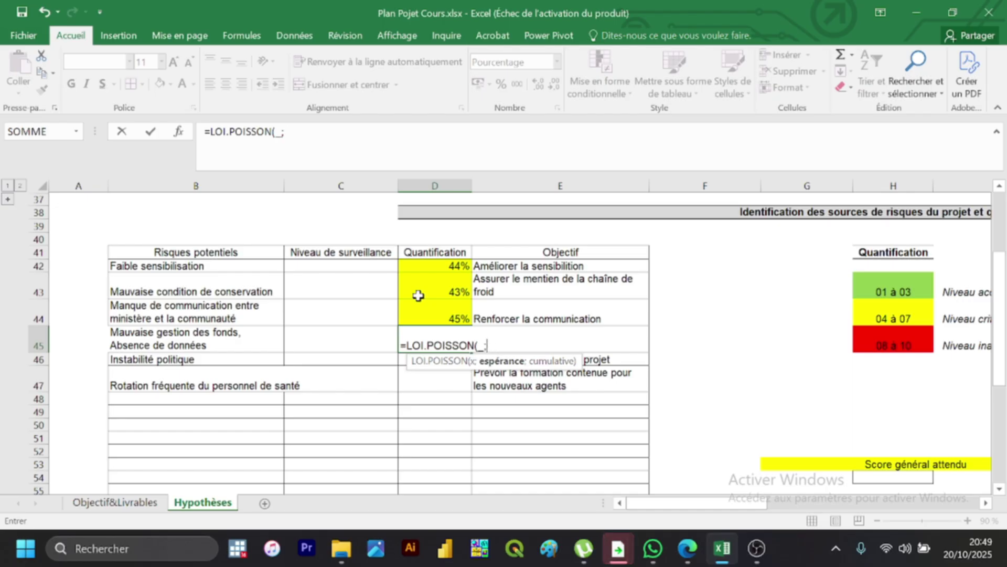
key(BackSpace)
key(BackSpace)
text(8)
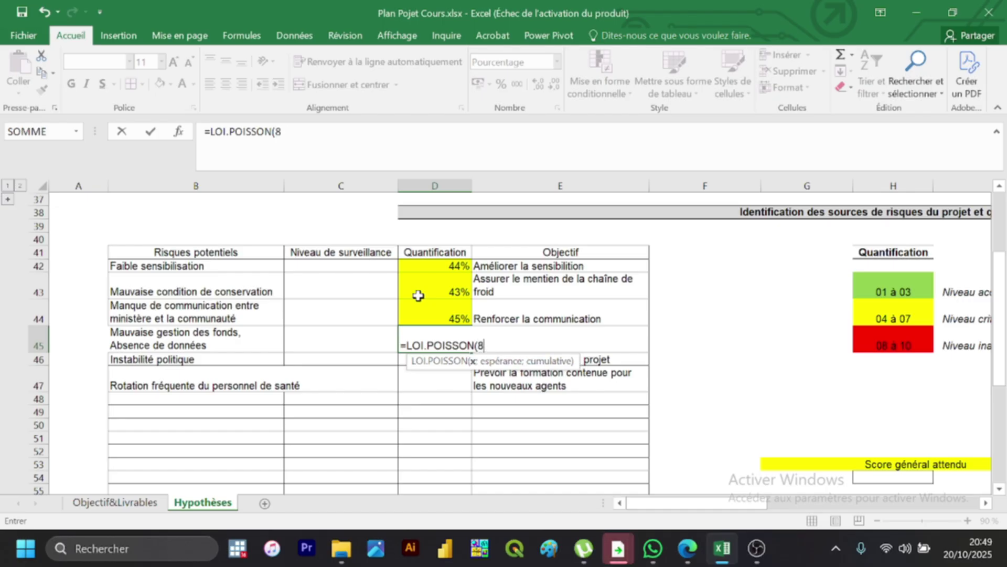
text(;10)
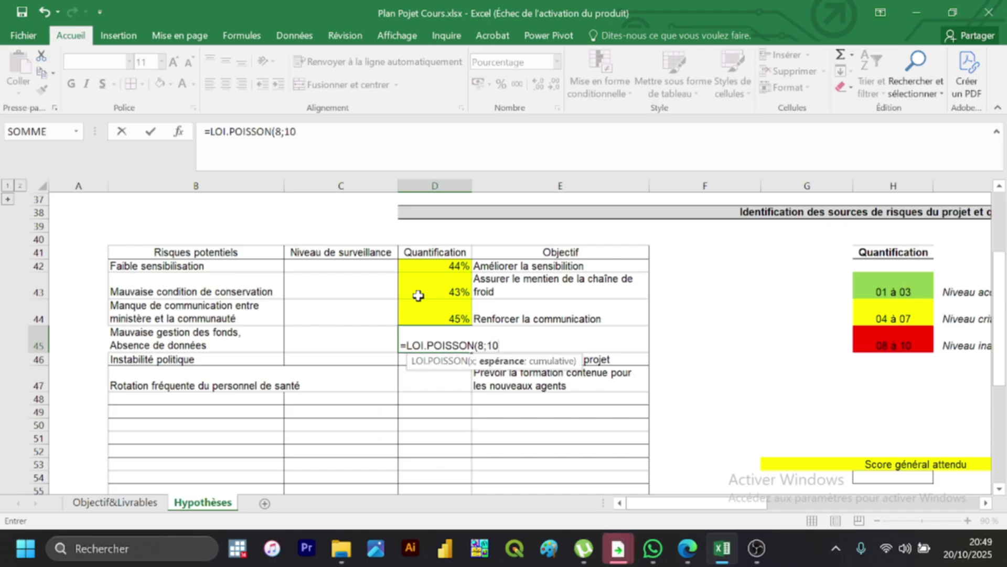
text(;)
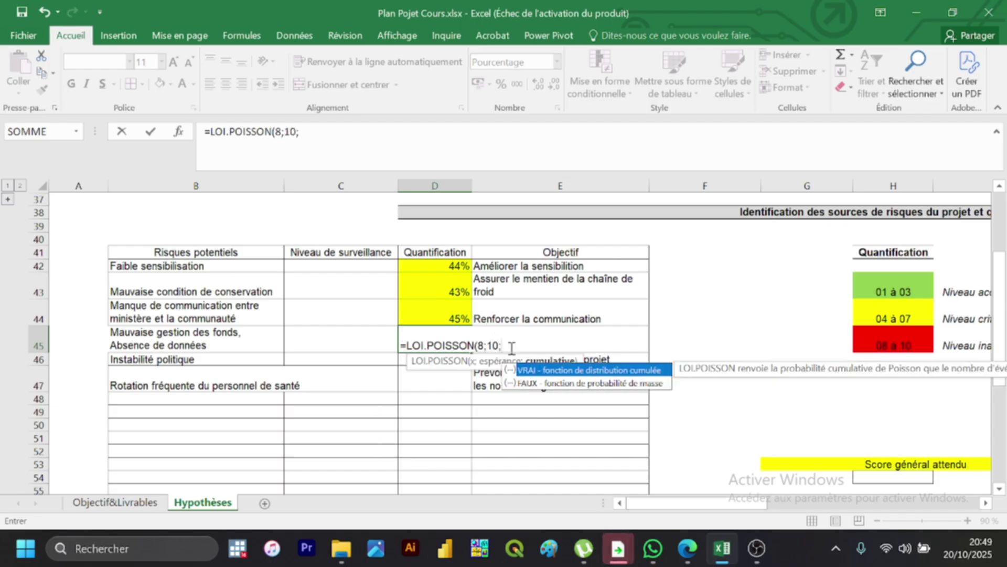
double_click(540, 369)
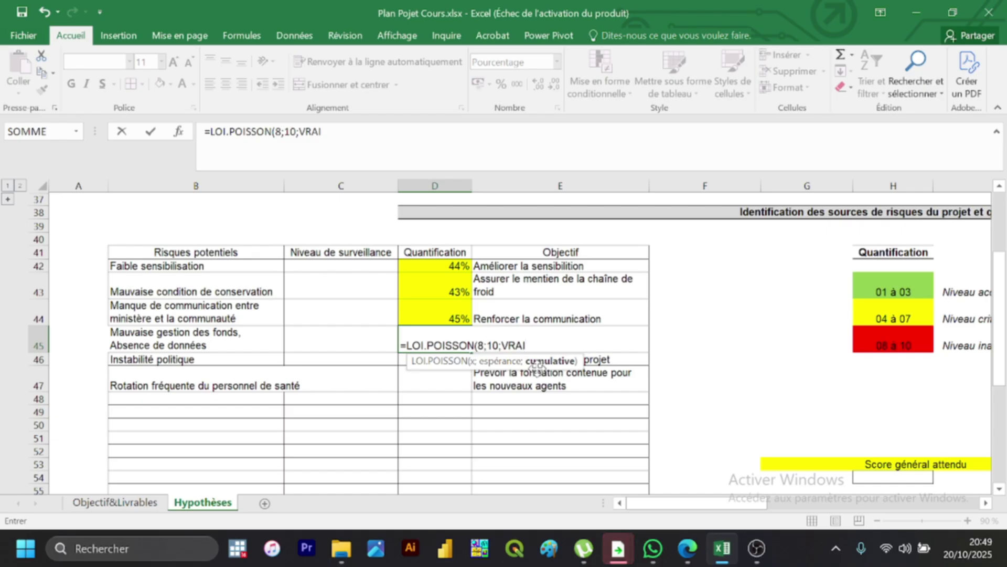
text())
key(Return)
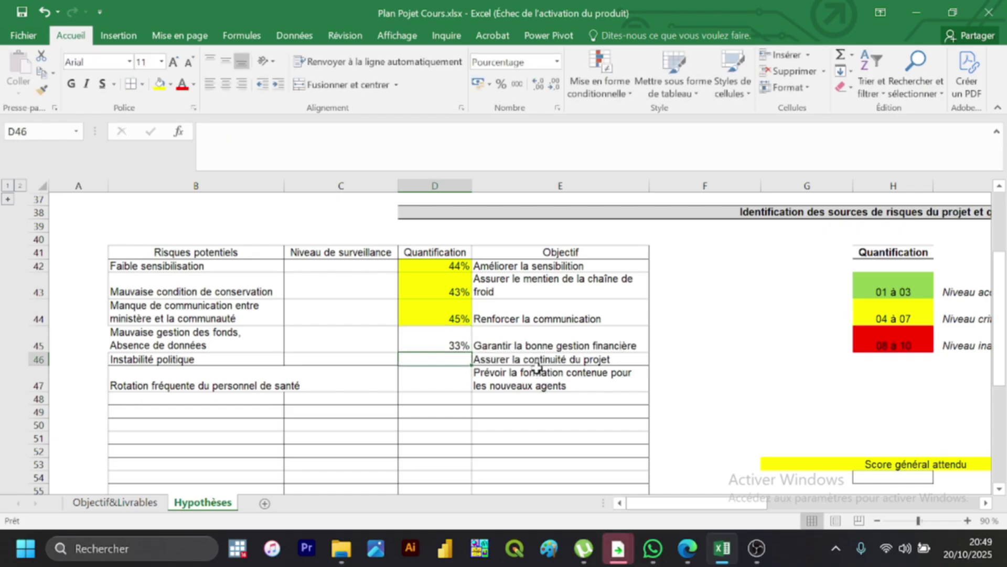
Step: Fill the D45 quantification cell with light green to mark the acceptable level
click(434, 332)
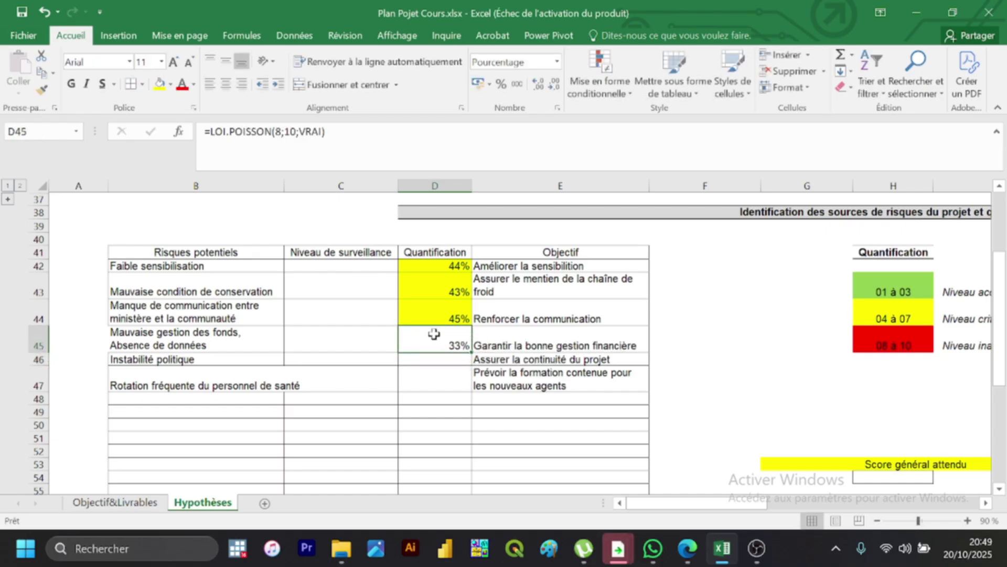
click(171, 84)
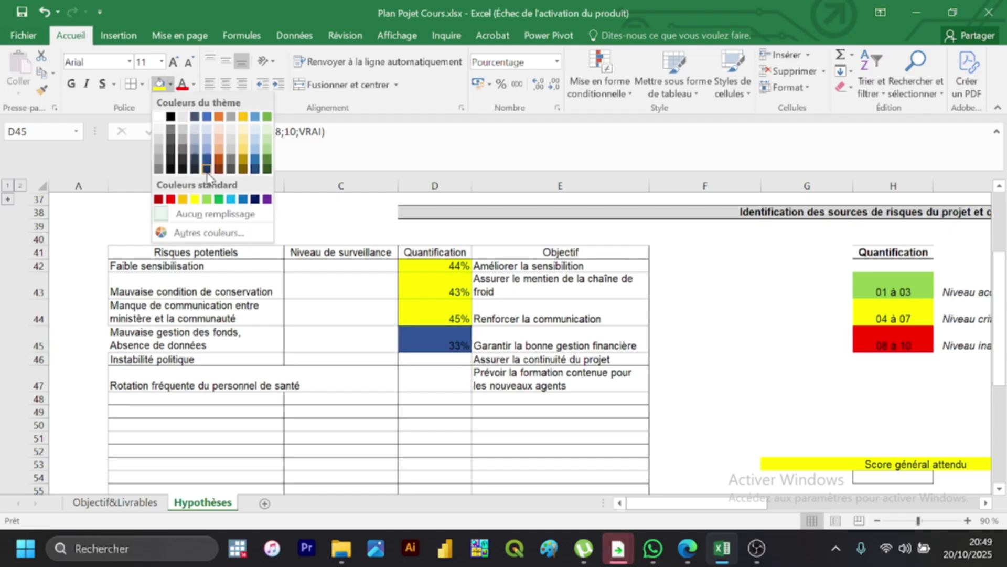
click(210, 213)
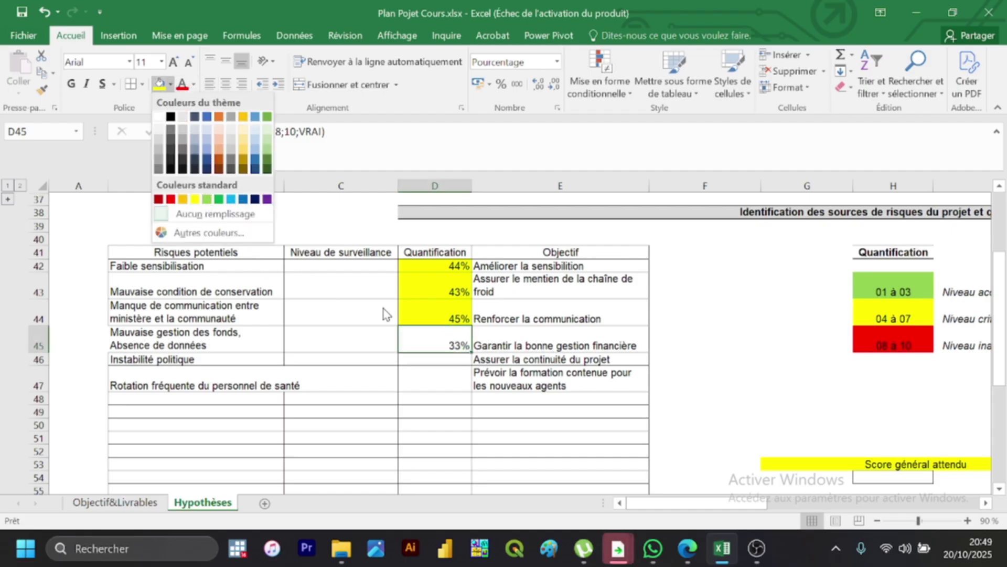
click(207, 198)
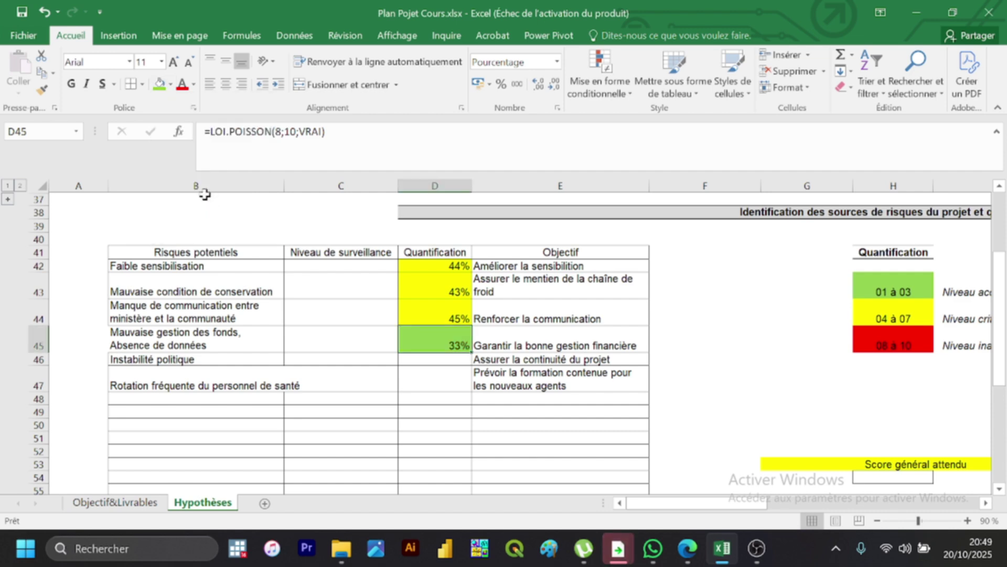
Step: Enter =LOI.POISSON(1;2;VRAI) in D46 as the quantification of "Instabilité politique" and dismiss the message notification
click(450, 359)
drag(691, 512, 719, 527)
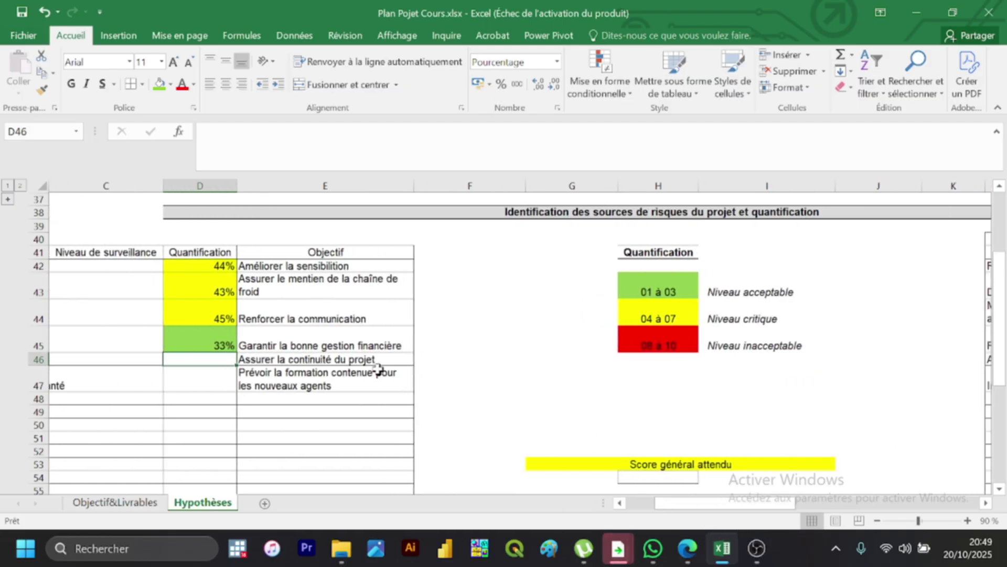
text(=)
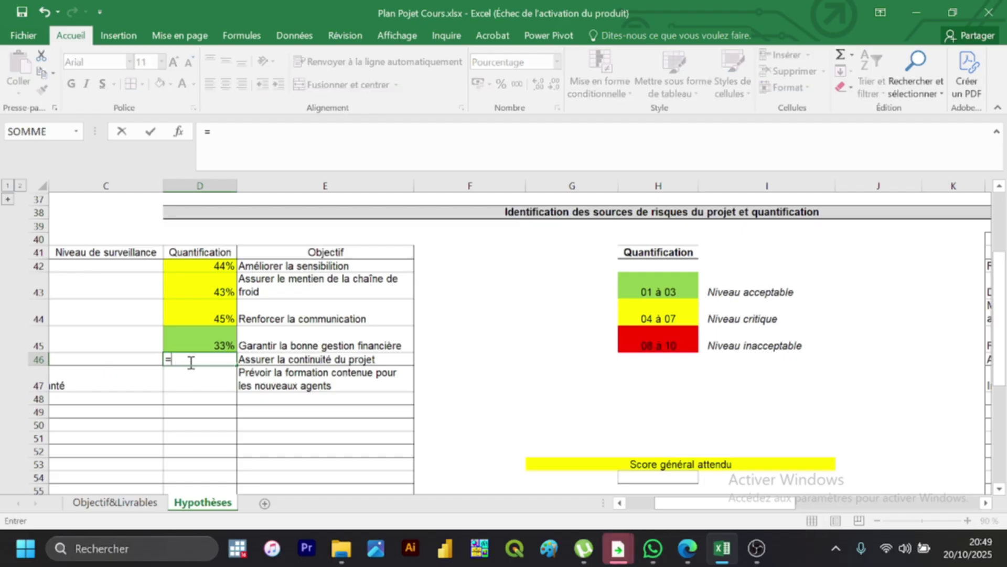
text(loi.po)
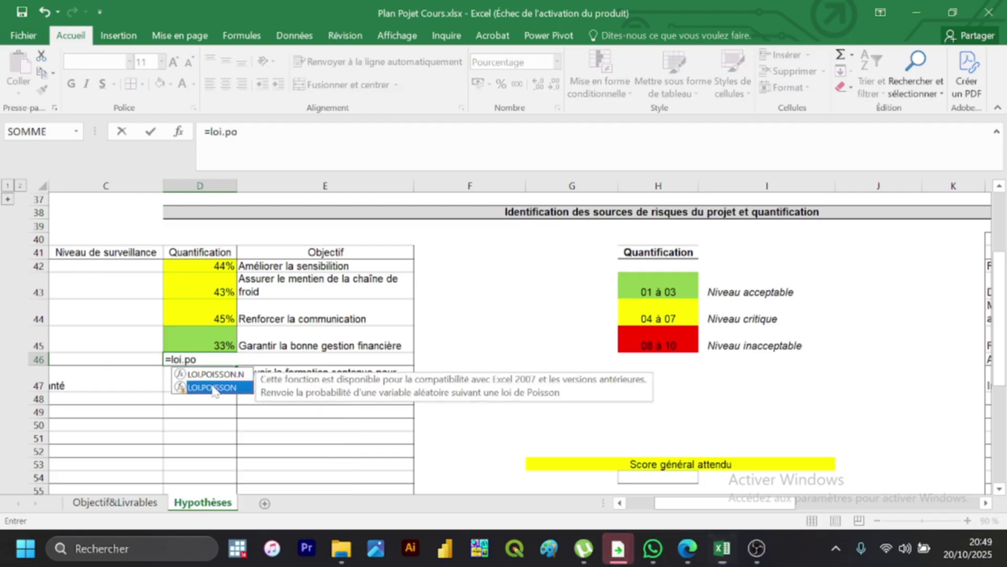
double_click(213, 387)
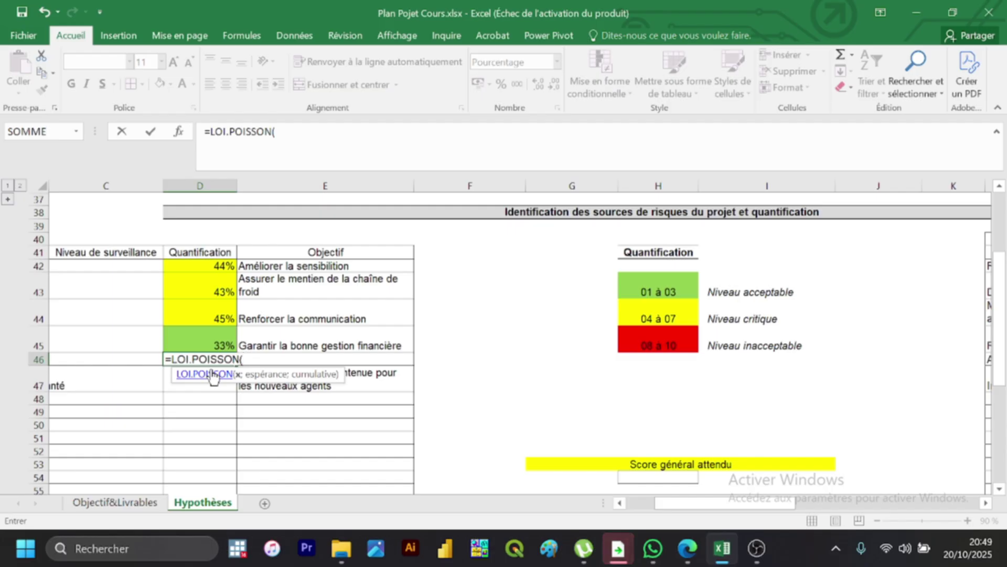
text(1;2;)
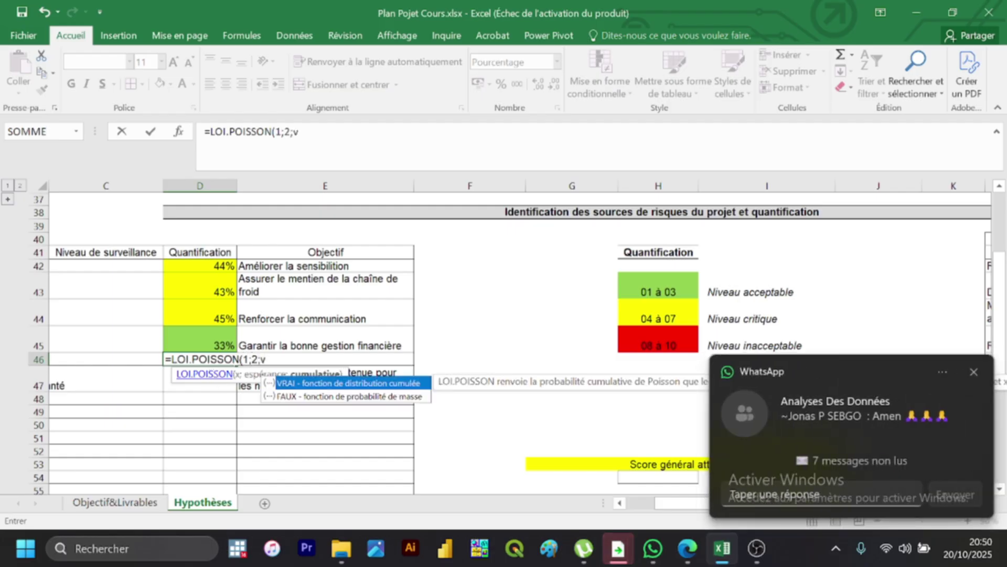
text(v)
double_click(336, 383)
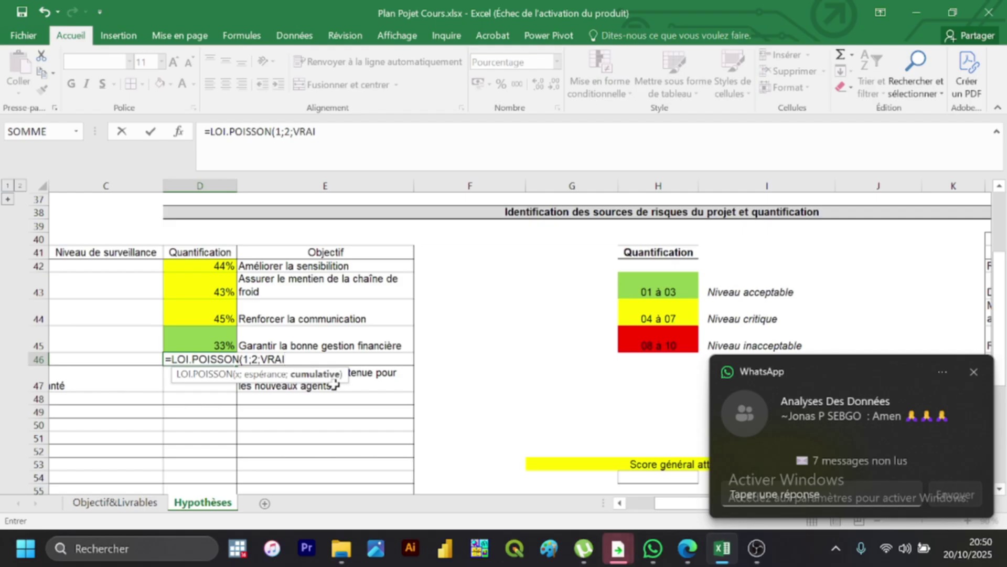
text())
key(ctrl+Return)
key(Return)
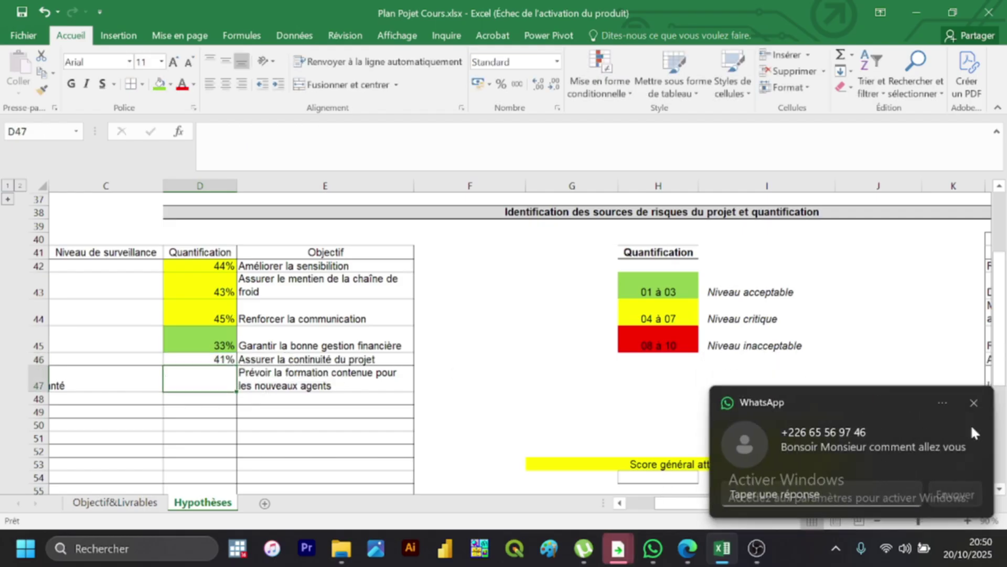
click(973, 403)
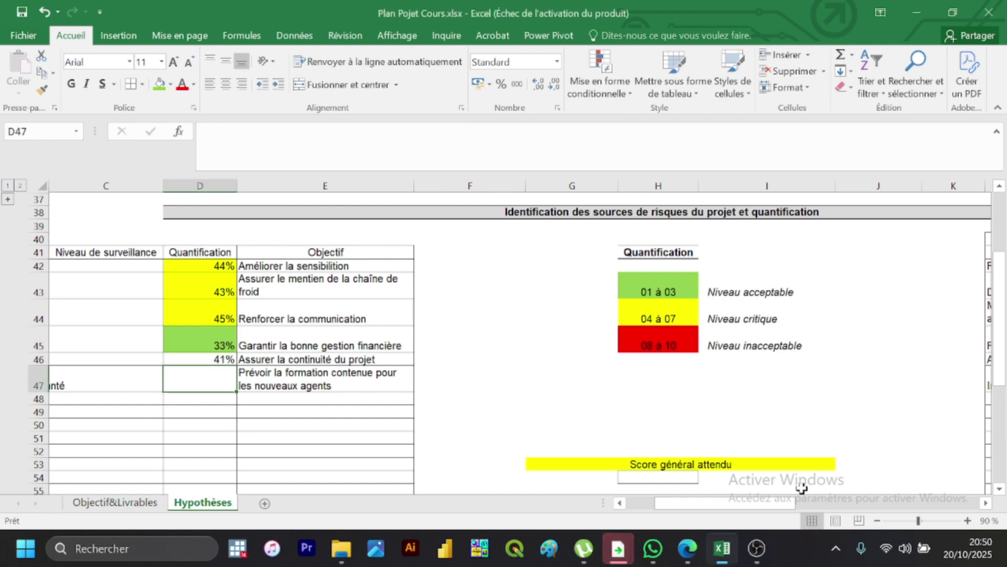